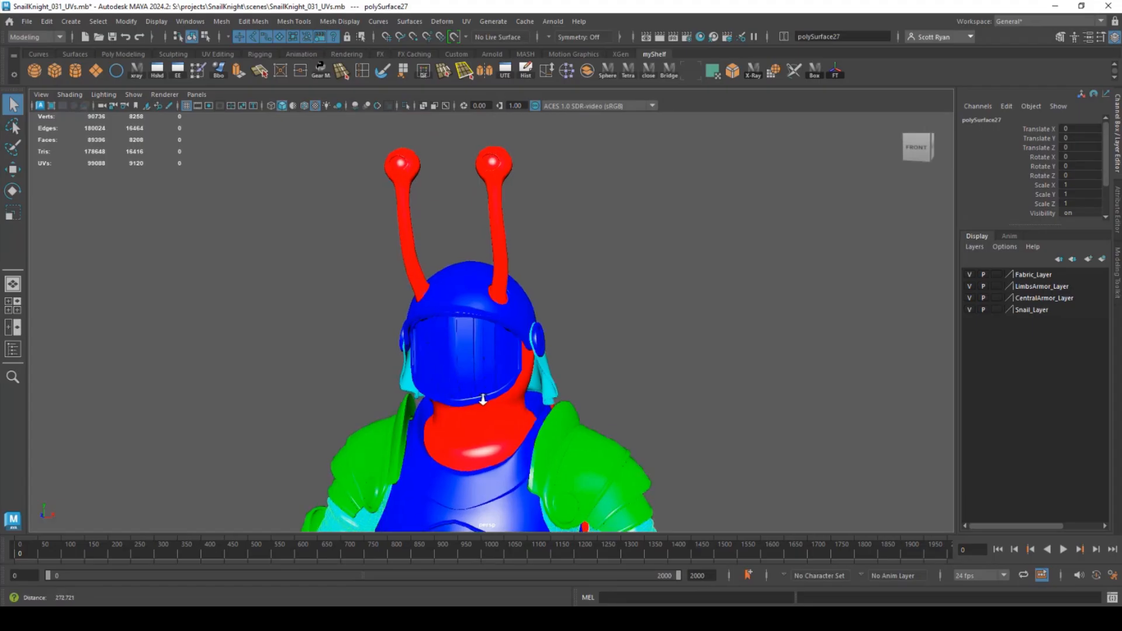
Step: Export the snail's eye stalks as an OBJ named SnailEyes_M01 in the SnailKnight data folder
middle_click_drag(486, 398, 493, 406, "alt")
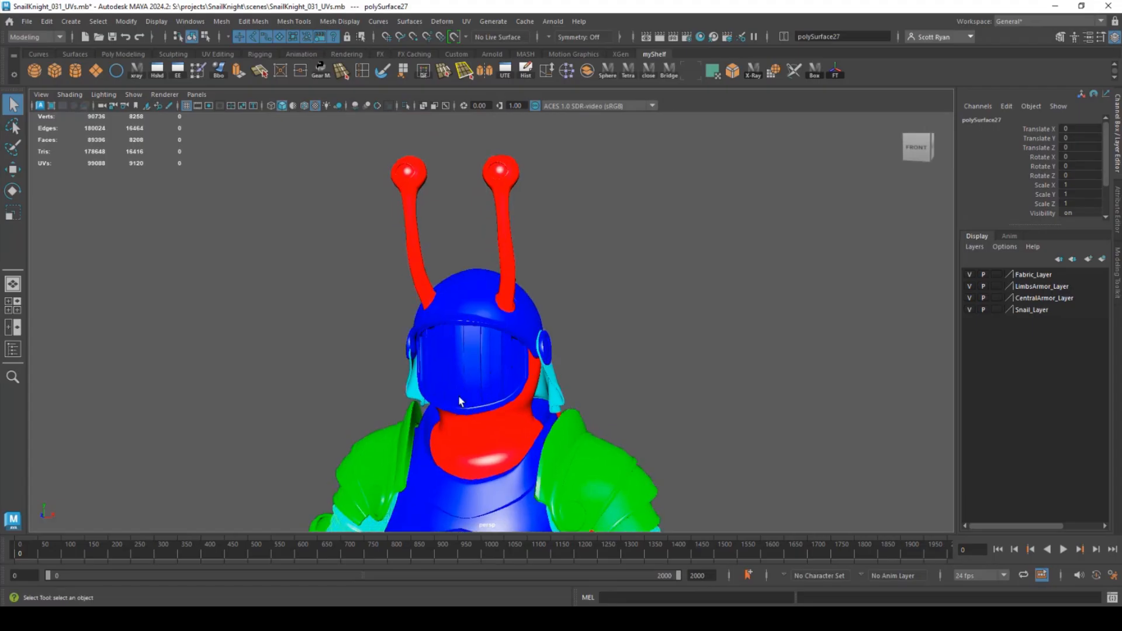
left_click(501, 246)
left_click(27, 21)
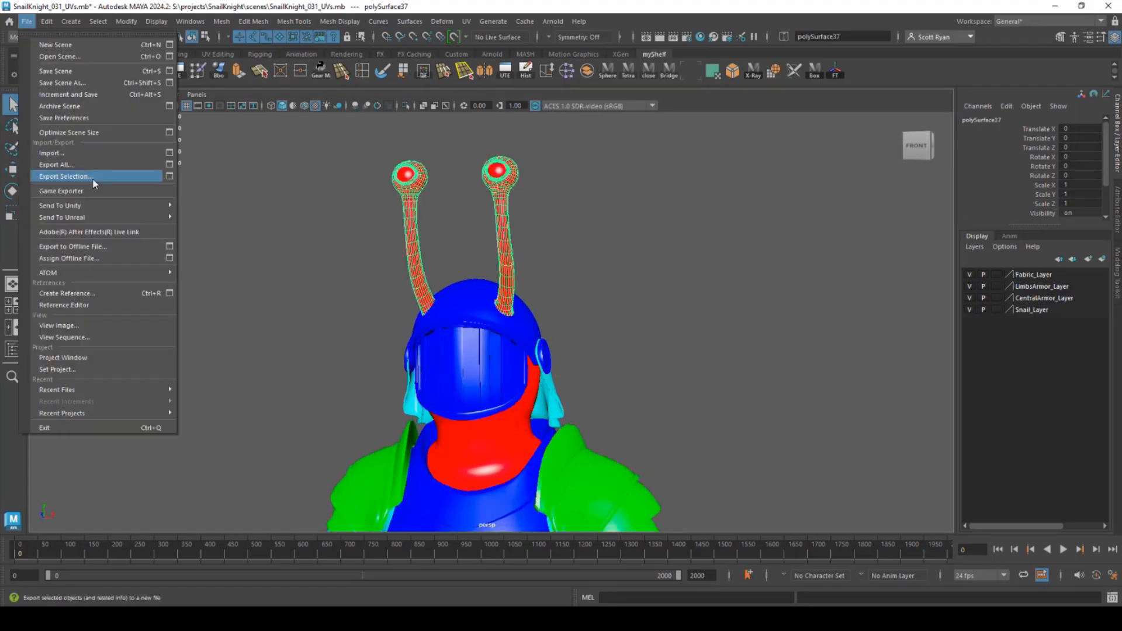
left_click(66, 177)
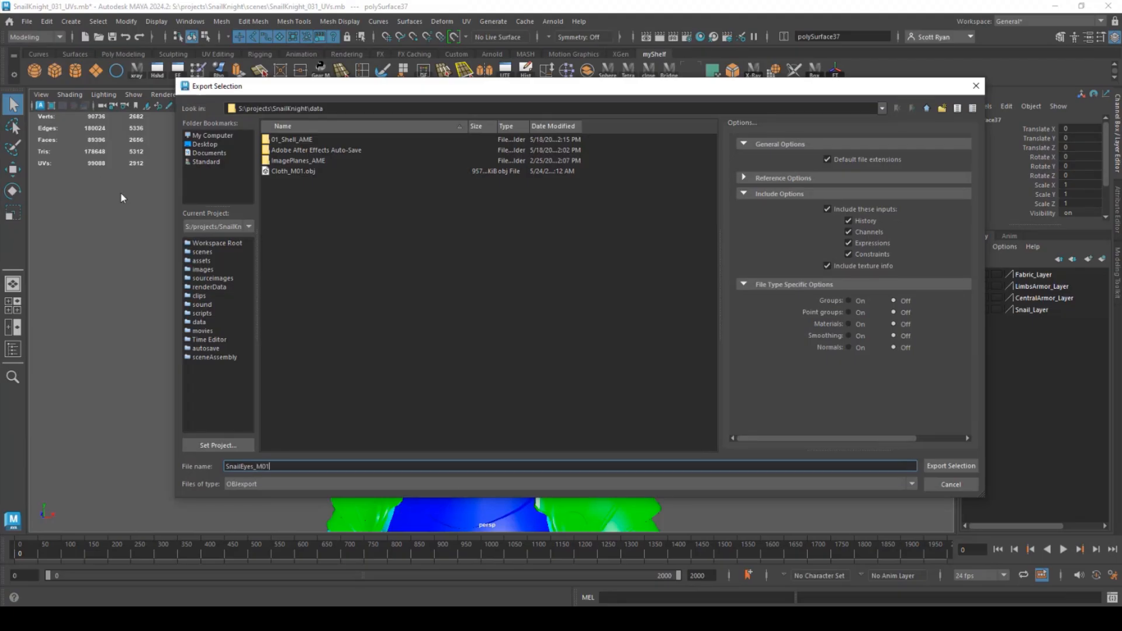
key("Return")
Step: Export the red neck and head mesh as an OBJ named SnailHead_M01
left_click(487, 432)
left_click(27, 21)
left_click(66, 176)
left_click(285, 183)
mouse_move(254, 466)
left_mouse_down()
mouse_move(240, 467)
mouse_move(461, 443)
left_mouse_up()
type("Head")
key("Return")
Step: Export the snail's tail mesh as an OBJ named SnailTail_M01
left_click(461, 443)
left_click(27, 22)
left_click(65, 177)
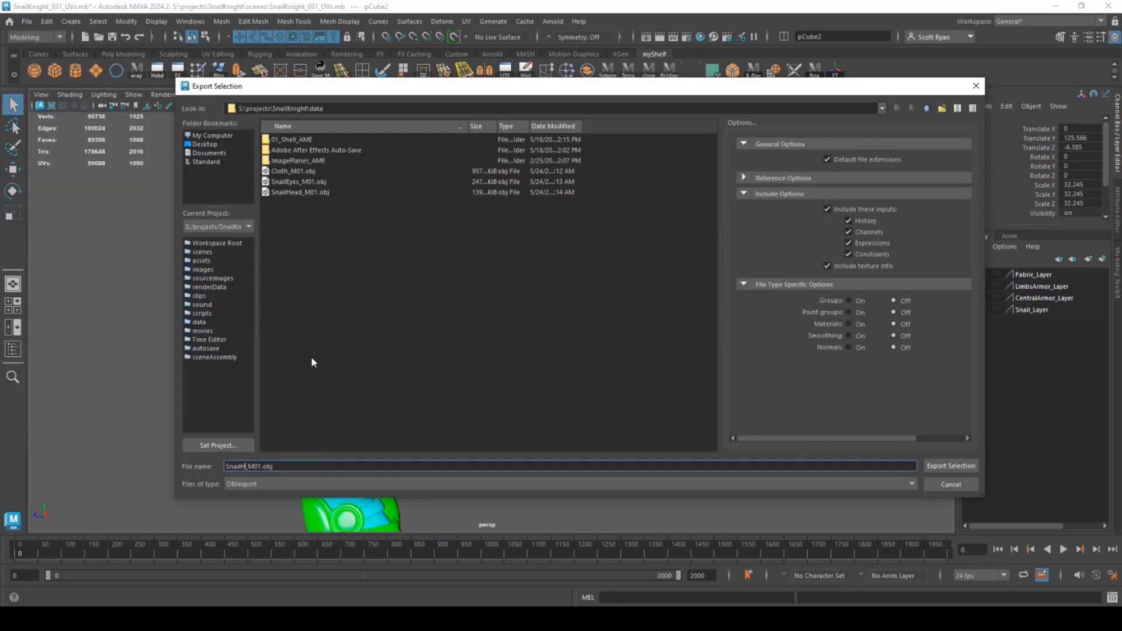
type("ail")
key("Return")
Step: Export the snail's shell mesh as an OBJ named SnailShell_M01
left_click(575, 201)
left_click(27, 21)
left_click(65, 177)
left_click_drag(253, 467, 240, 467)
type("She")
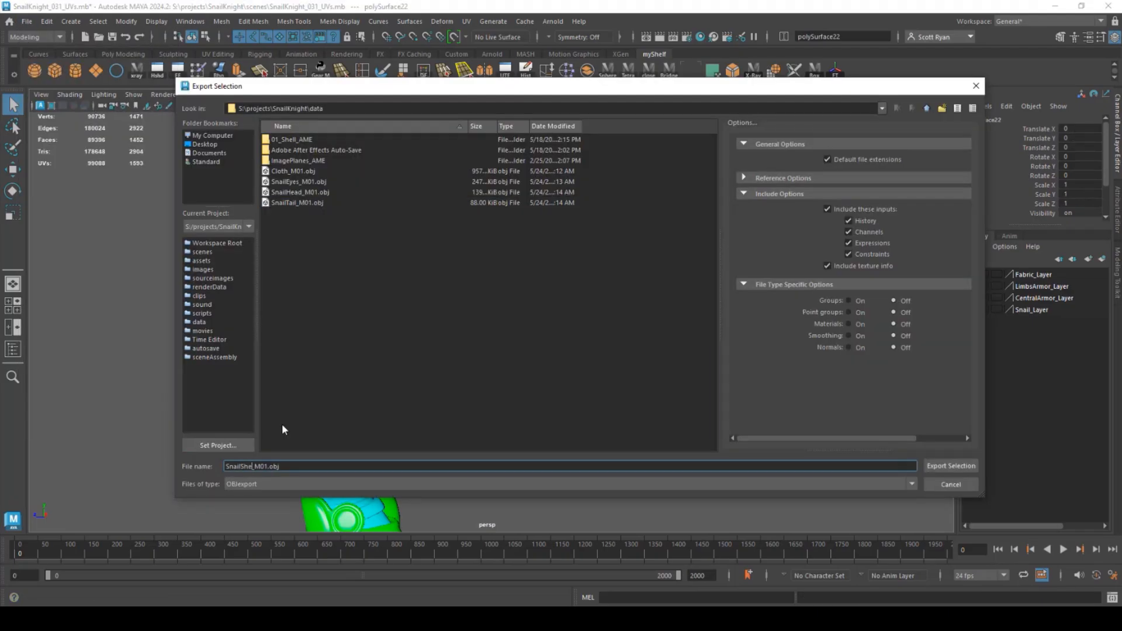
type("ll")
key("Return")
Step: Export the cyan fabric mesh over the existing OBJ named Cloth_M01
left_click_drag(282, 424, 396, 223, "alt")
left_click(396, 222)
left_click(27, 22)
left_click(82, 167)
type("Cloth")
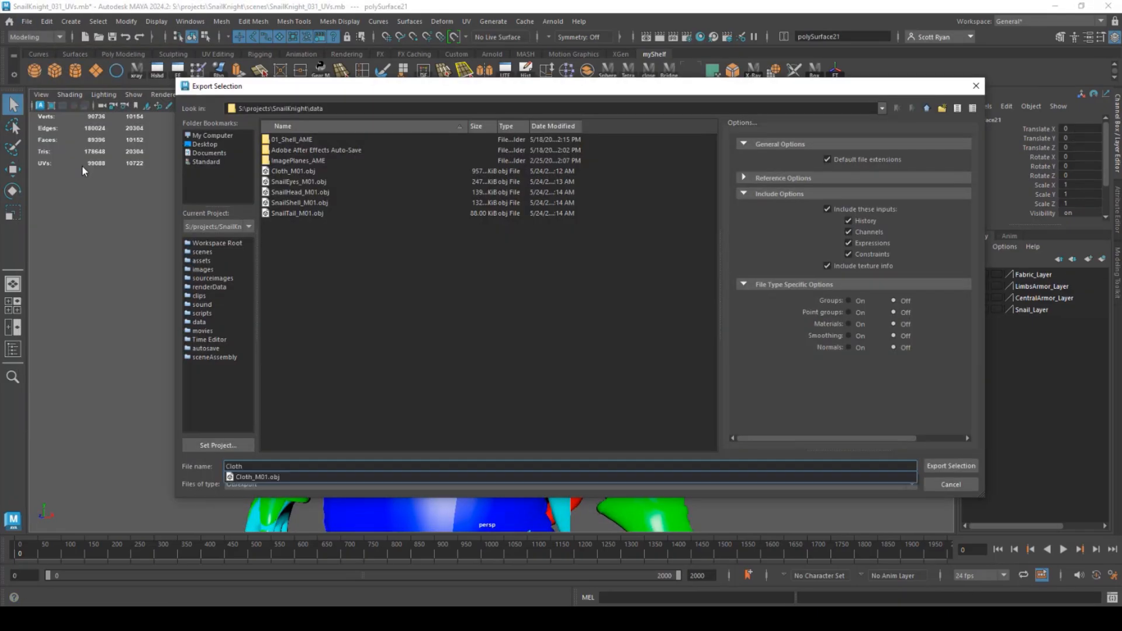
type("_M01")
key("Return")
Step: Export the chainmail mesh on the arms as an OBJ named ChainmailArms
left_click(550, 314)
left_click(549, 325)
scroll(548, 325, "down", 4)
middle_click_drag(526, 316, 455, 310, "alt")
scroll(491, 134, "up", 3)
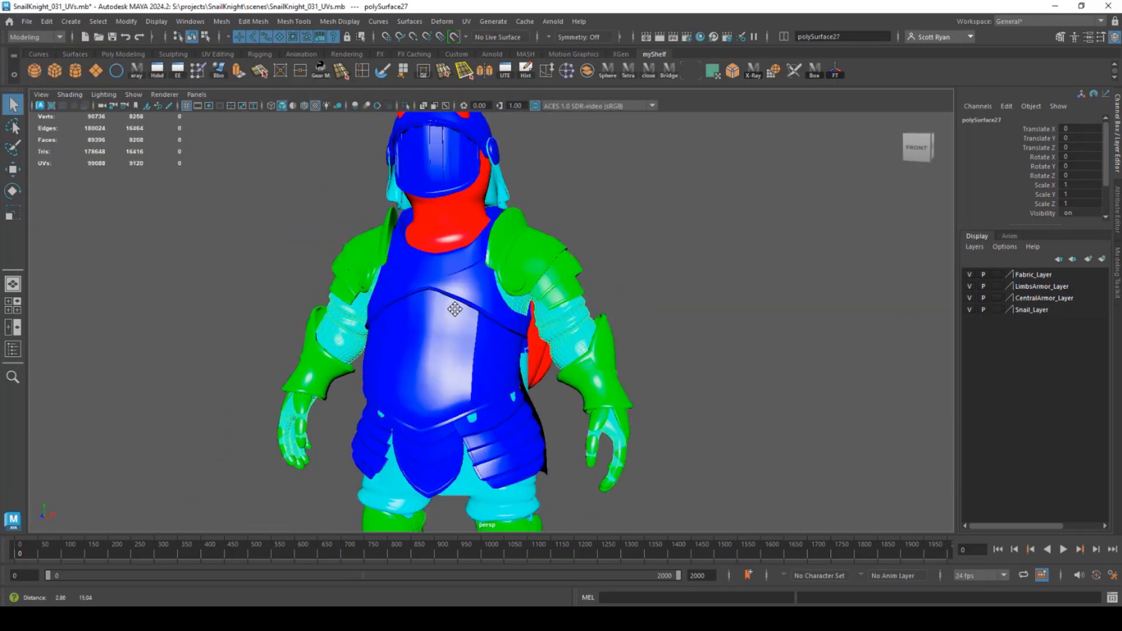
left_click(27, 21)
left_click(66, 176)
type("ChainArms_M01")
key("Return")
Step: Export the chainmail mesh on the legs as an OBJ named ChainmailLegs
middle_click_drag(494, 455, 463, 319, "alt")
left_click(472, 374)
left_click(27, 21)
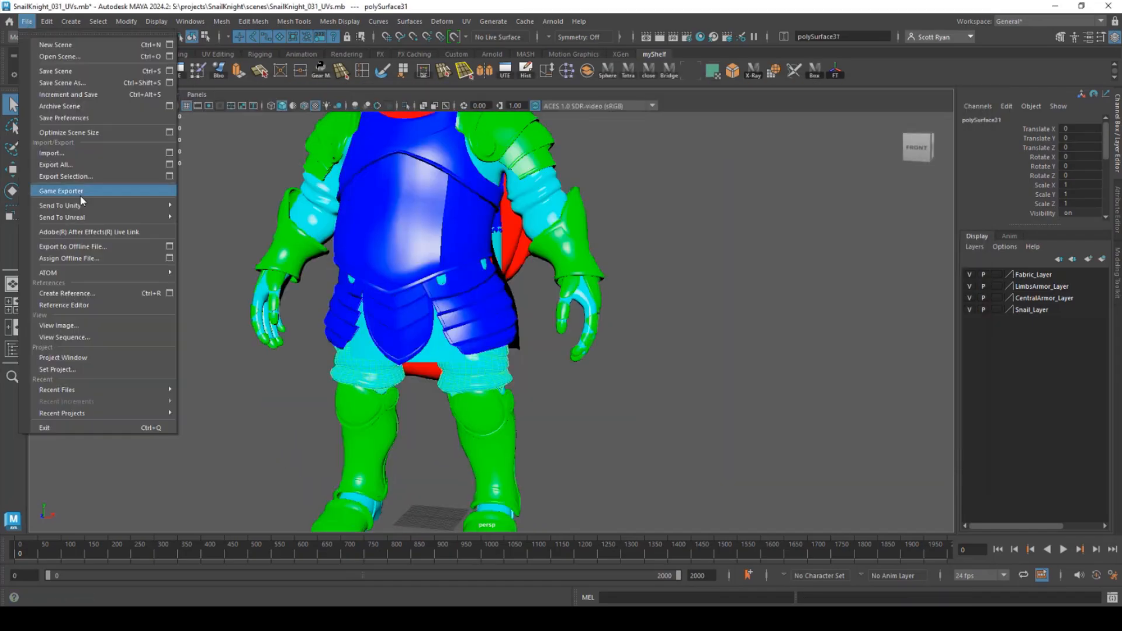
left_click(76, 177)
type("ChainLegs_M01")
key("Return")
Step: Examine the knight's armor from the legs up to the helmet to identify the remaining rigid pieces
left_click_drag(450, 257, 275, 265, "alt")
middle_click_drag(409, 403, 400, 366, "alt")
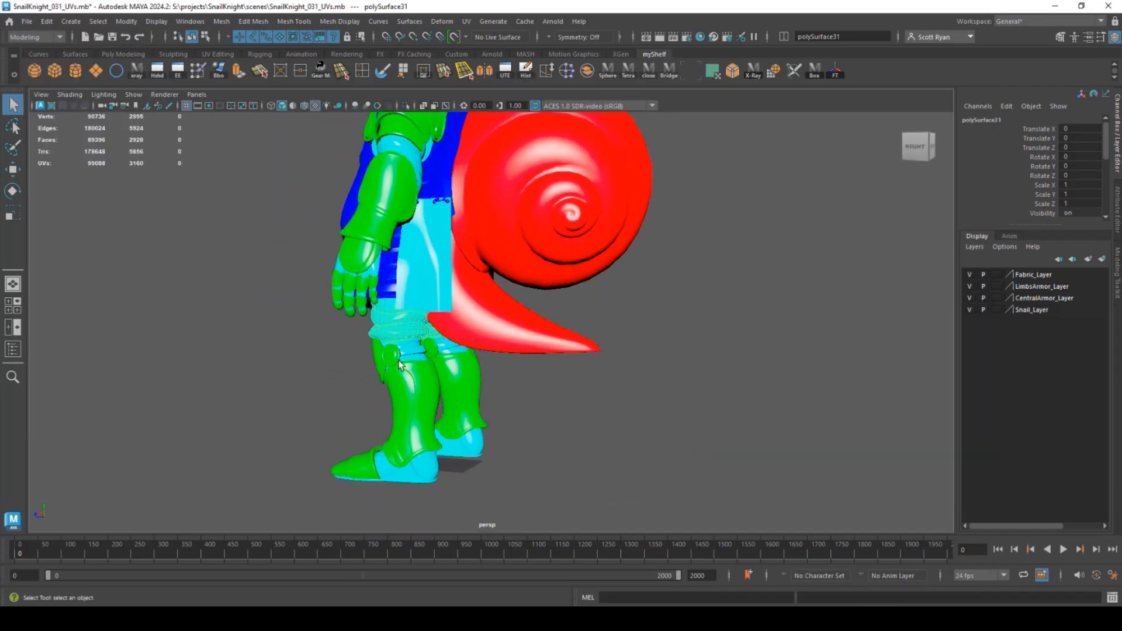
left_click_drag(399, 366, 361, 353, "alt")
right_click_drag(360, 352, 426, 376, "alt")
left_click_drag(426, 376, 423, 372, "alt")
middle_click_drag(423, 372, 399, 252, "alt")
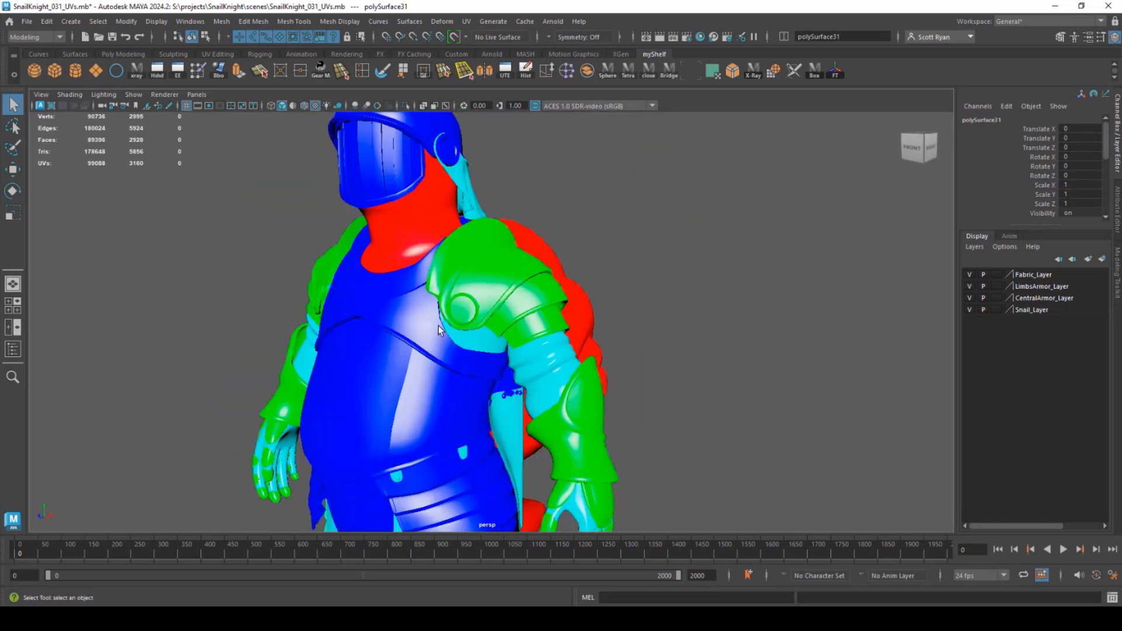
left_click_drag(439, 330, 617, 353, "alt")
middle_click_drag(406, 463, 581, 258, "alt")
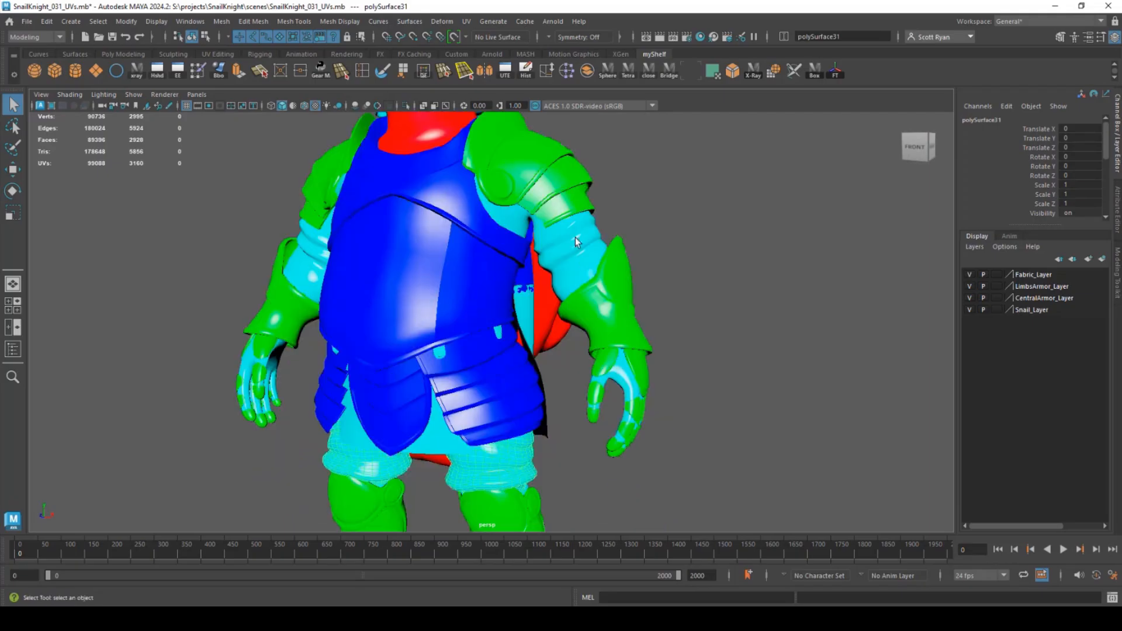
mouse_move(441, 331)
left_mouse_down("alt")
mouse_move(543, 378)
mouse_move(447, 350)
left_mouse_up("alt")
middle_click_drag(471, 234, 468, 418, "alt")
left_click_drag(450, 342, 401, 352, "alt")
middle_click_drag(401, 351, 434, 388, "alt")
Step: Select the helmet together with its side discs, visor and the eyeballs on the stalks
left_click(466, 250)
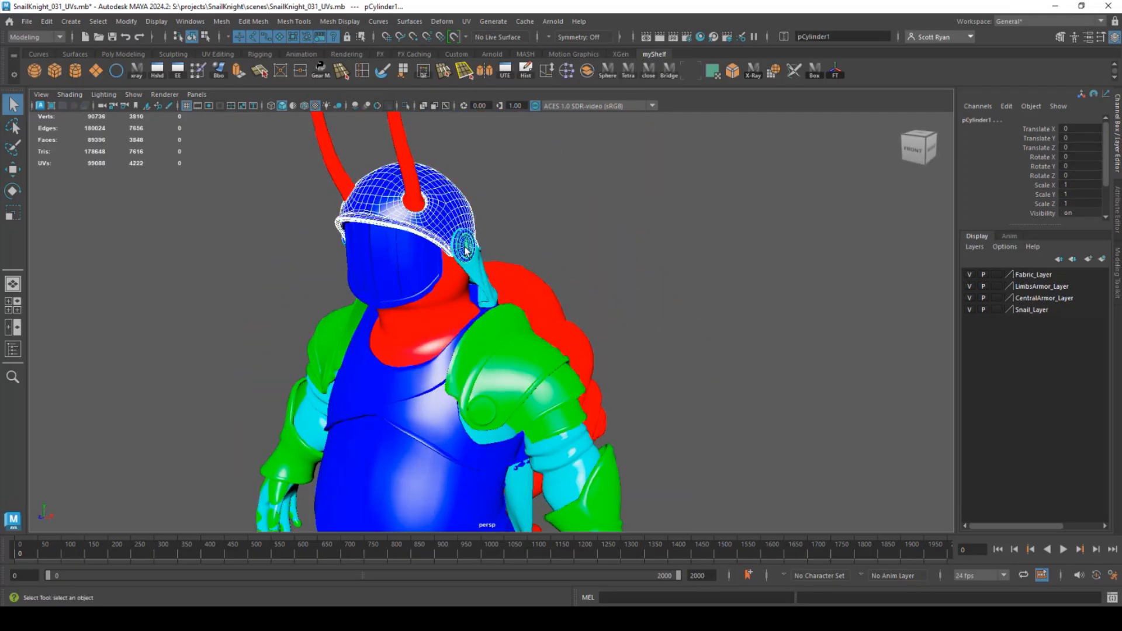
left_click_drag(489, 327, 496, 209, "alt")
left_click(497, 208)
right_click_drag(499, 438, 377, 407, "alt")
middle_click_drag(378, 407, 384, 296, "alt")
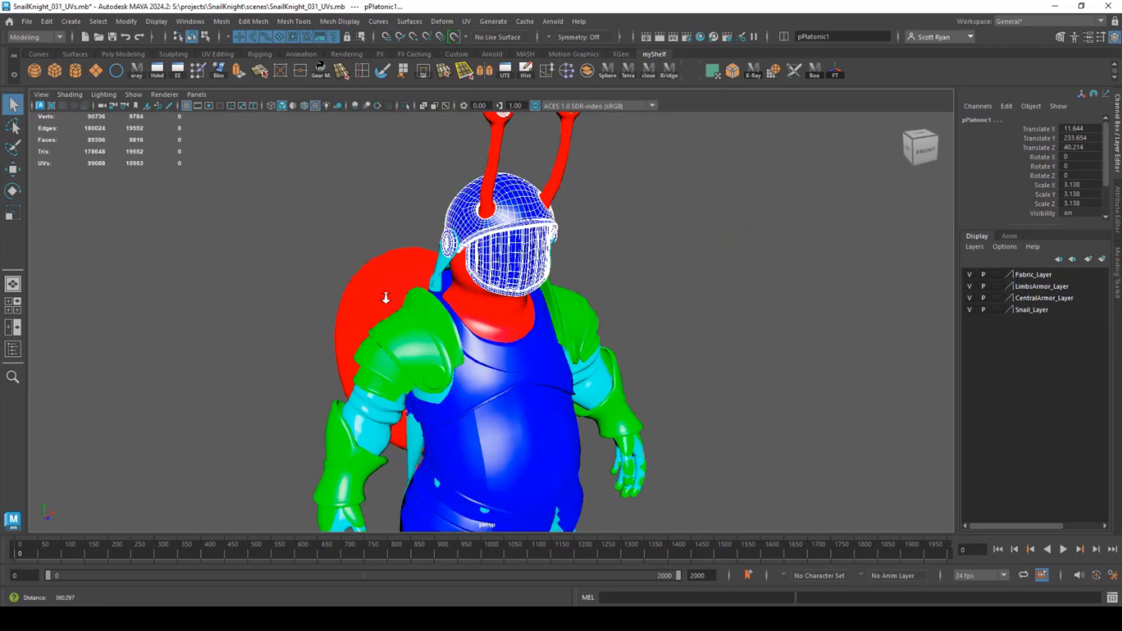
left_click_drag(384, 296, 246, 313, "alt")
Step: Add the back plates, breastplate and belly plate of the torso armor to the selection
right_click_drag(245, 314, 428, 392, "alt")
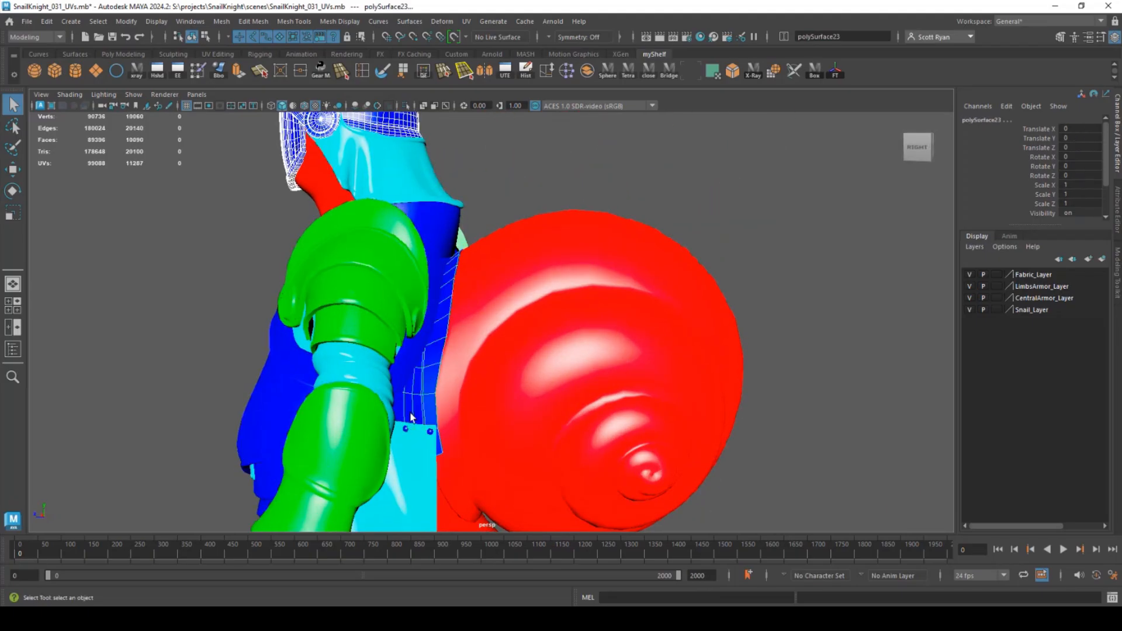
middle_click_drag(511, 412, 527, 299, "alt")
right_click_drag(559, 384, 477, 352, "alt")
middle_click_drag(476, 352, 520, 293, "alt")
left_click_drag(519, 292, 556, 326, "alt")
middle_click_drag(520, 297, 529, 358, "alt")
left_click_drag(529, 357, 566, 364, "alt")
left_click(463, 269, "shift")
left_click_drag(486, 399, 344, 339, "alt")
right_click_drag(421, 386, 503, 409, "alt")
middle_click_drag(503, 409, 526, 328, "alt")
left_click(430, 165, "shift")
left_click_drag(497, 410, 620, 404, "alt")
right_click_drag(556, 375, 427, 314, "alt")
middle_click_drag(427, 314, 407, 277, "alt")
left_click_drag(408, 276, 387, 352, "alt")
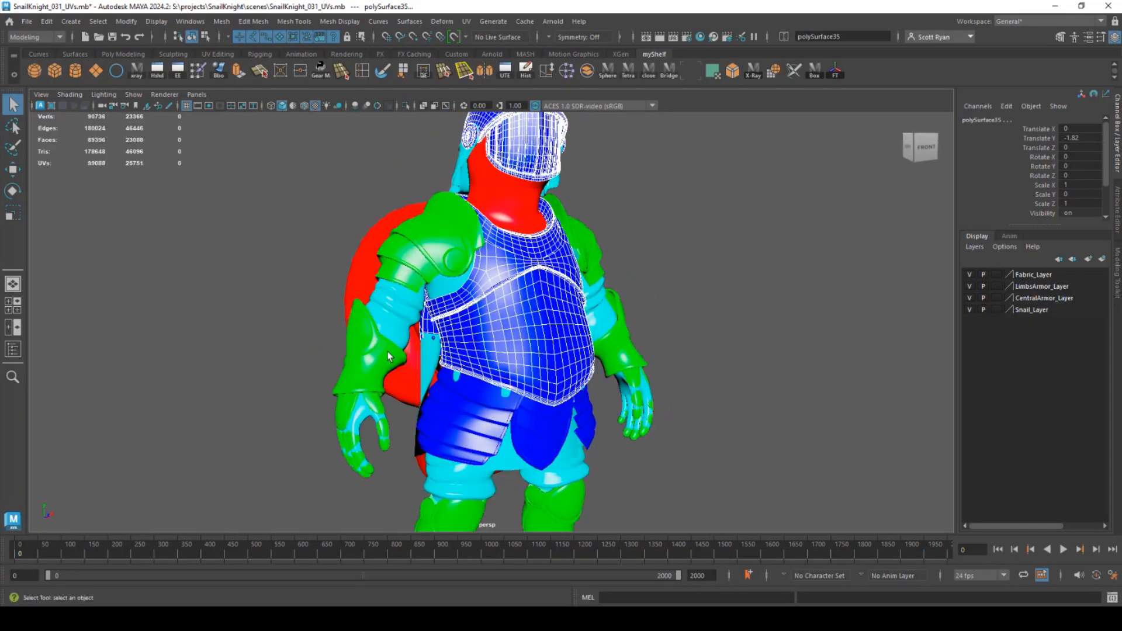
Step: Add the shoulder and forearm armor to the selection and export all selected rigid pieces as an OBJ named Ridgid
left_click(413, 265, "shift")
left_click_drag(503, 321, 510, 359, "alt")
middle_click_drag(511, 359, 521, 234, "alt")
left_click_drag(497, 245, 310, 253, "alt")
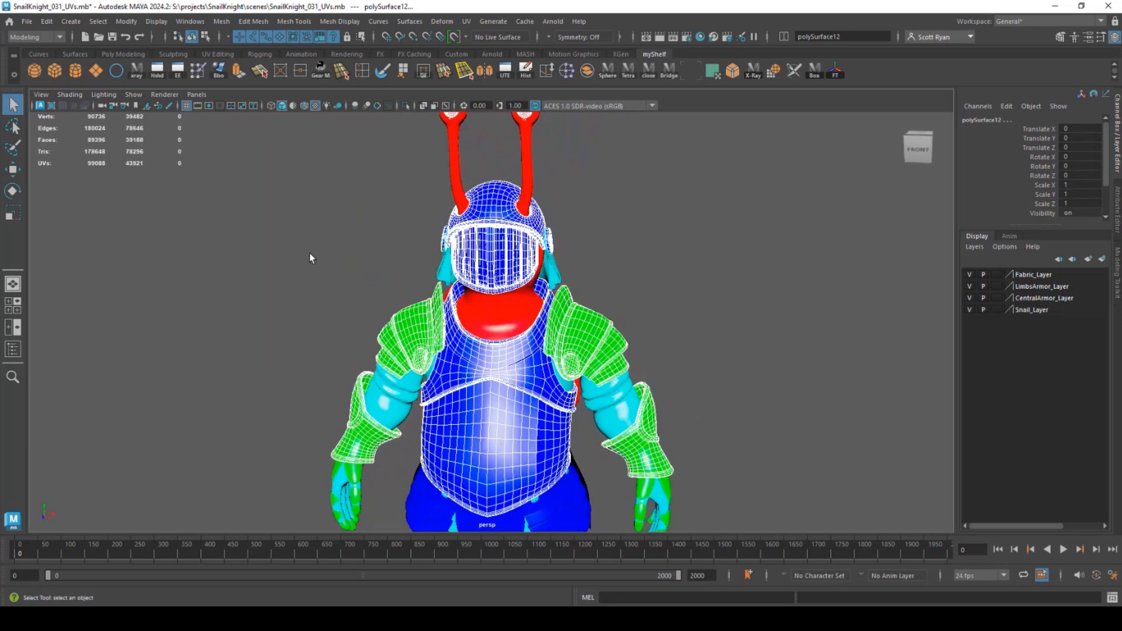
left_click(27, 21)
left_click(72, 177)
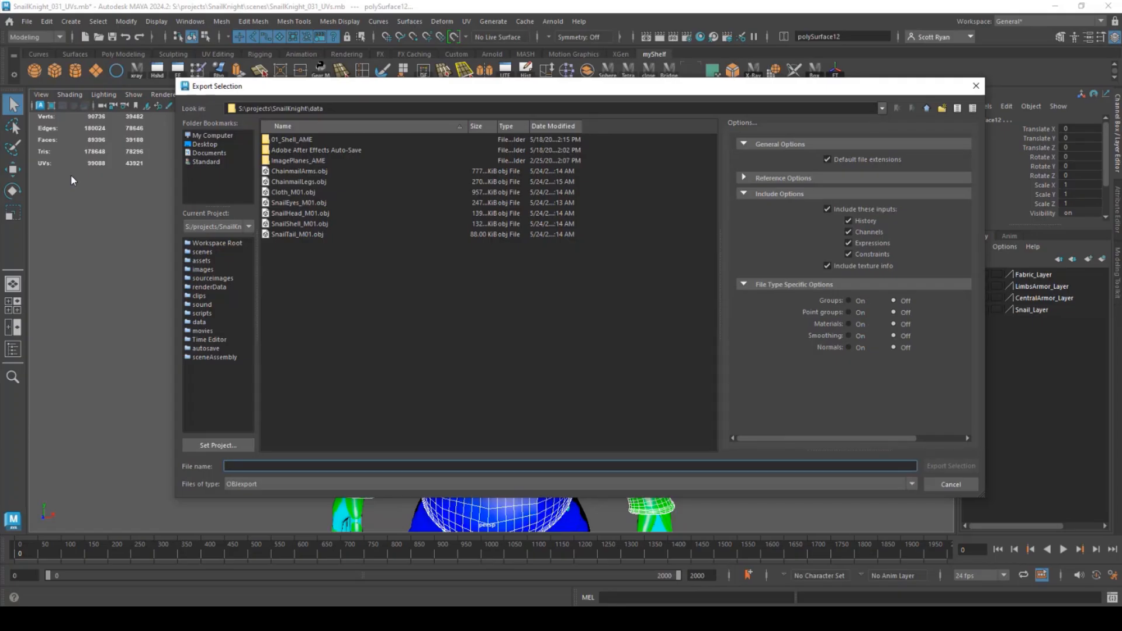
type("Ridgid")
key("Return")
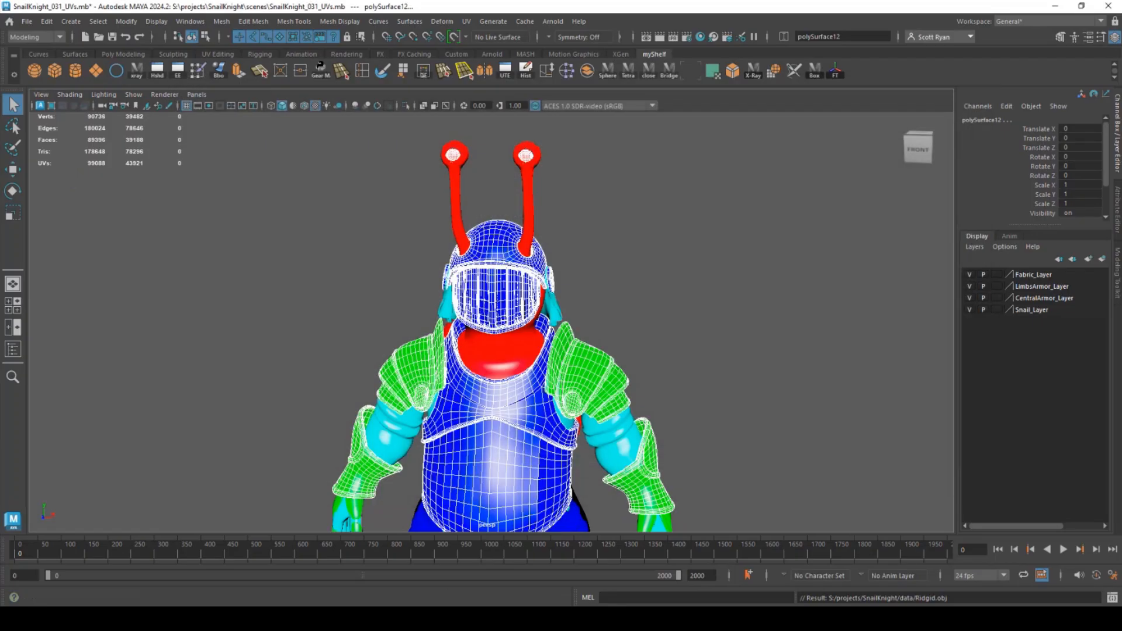
Step: Switch to ZBrush, import SnailHead_M01 from the SnailKnight data folder and draw it on the canvas in Edit mode
left_click(442, 618)
left_click(1029, 72)
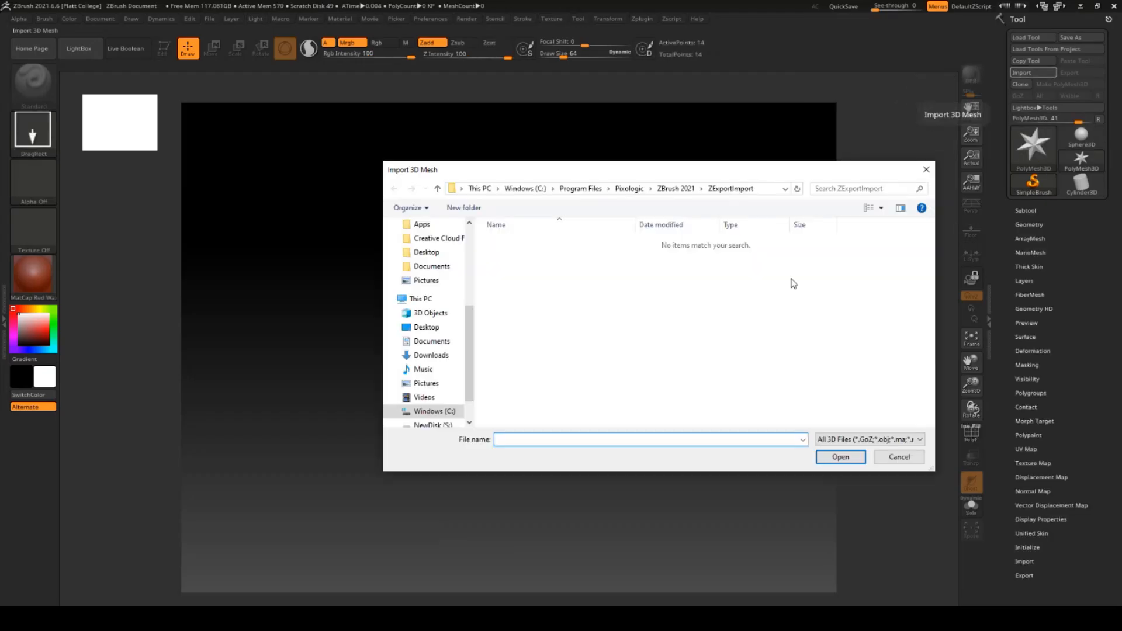
scroll(462, 270, "up", 3)
left_click(432, 273)
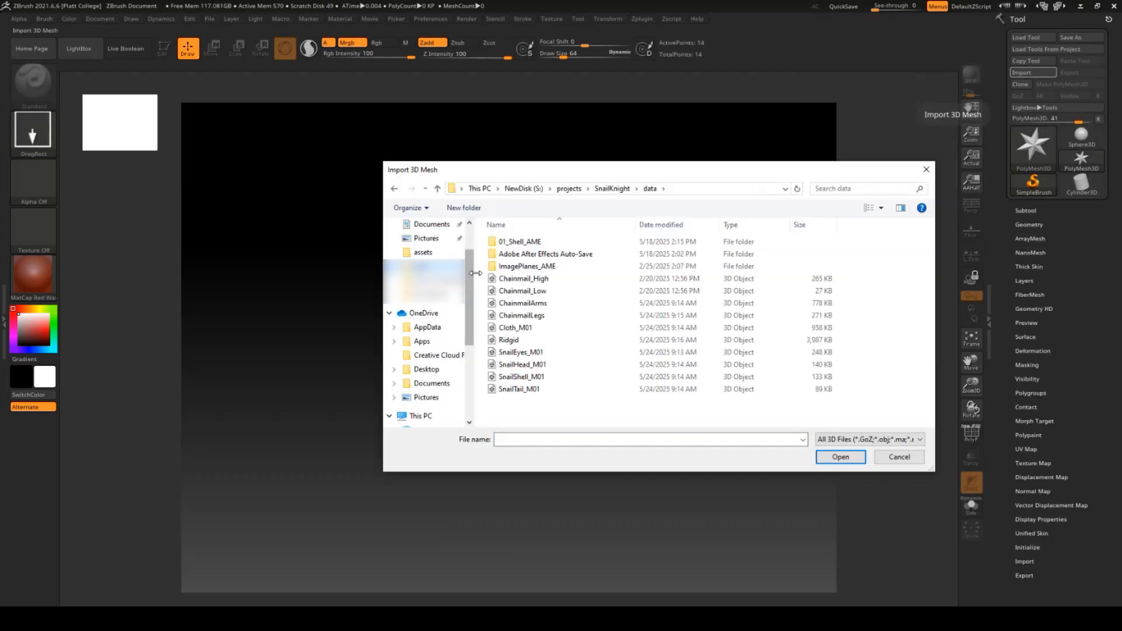
double_click(509, 366)
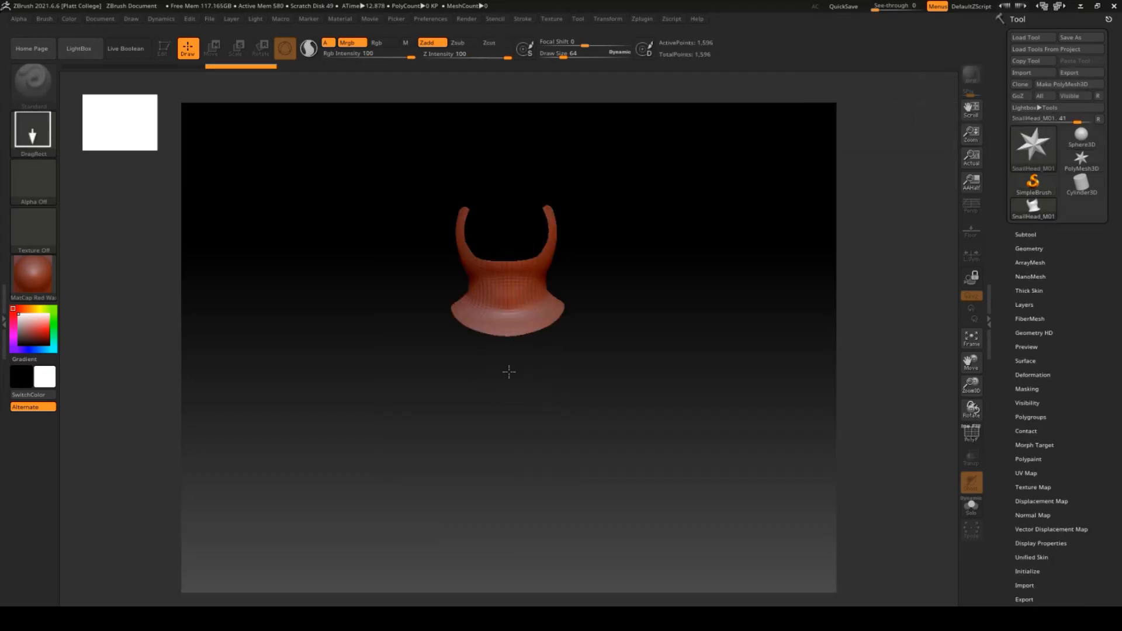
left_click_drag(642, 303, 658, 250)
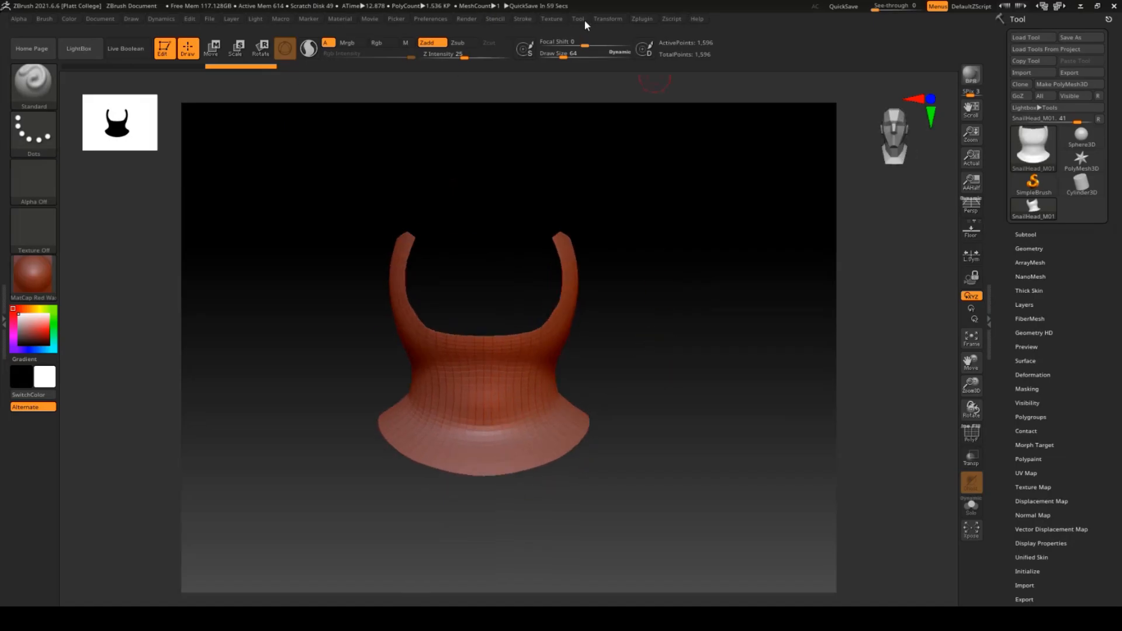
Step: Append the other exported character OBJs, from ChainmailArms to SnailTail_M01, using SubTool Master's Multi Append
left_click(642, 20)
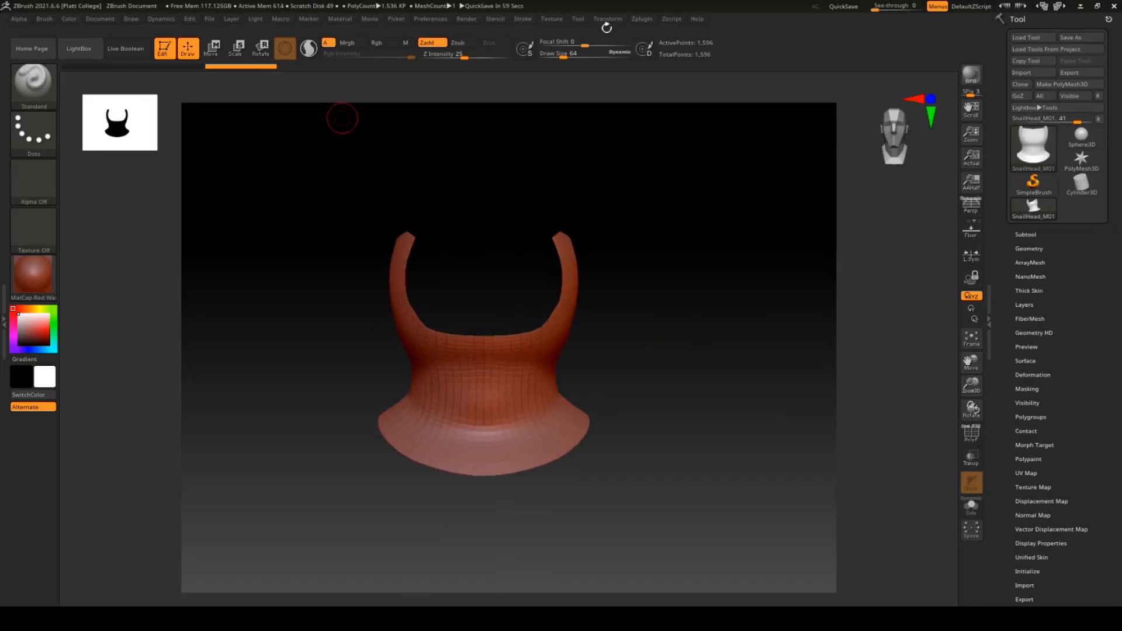
left_click(608, 19)
left_click(643, 19)
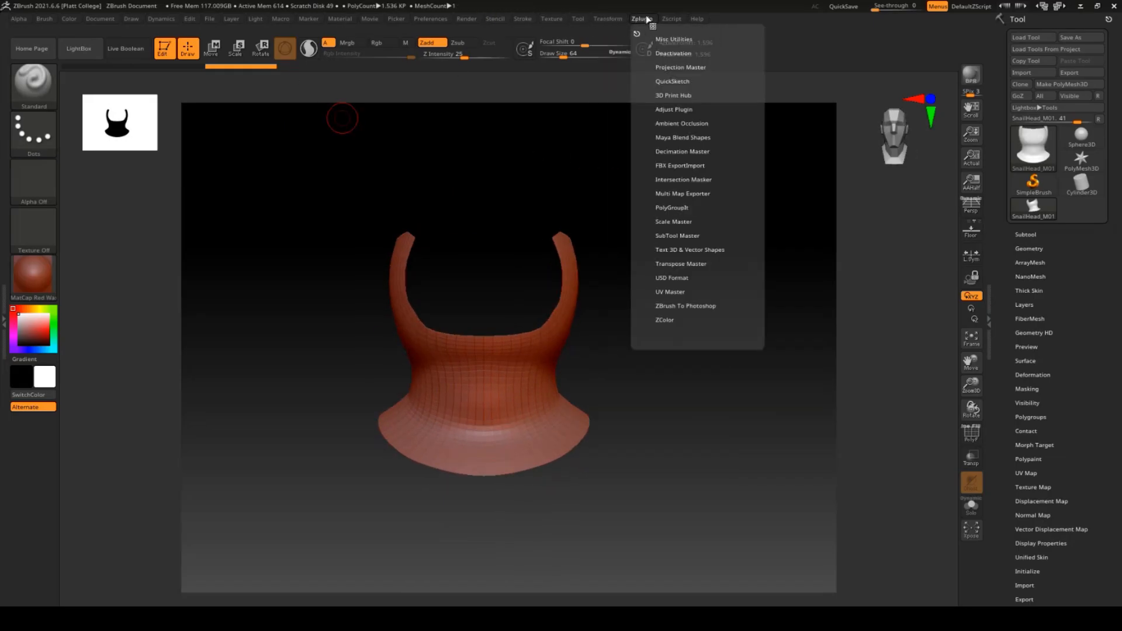
left_click(682, 235)
left_click(670, 272)
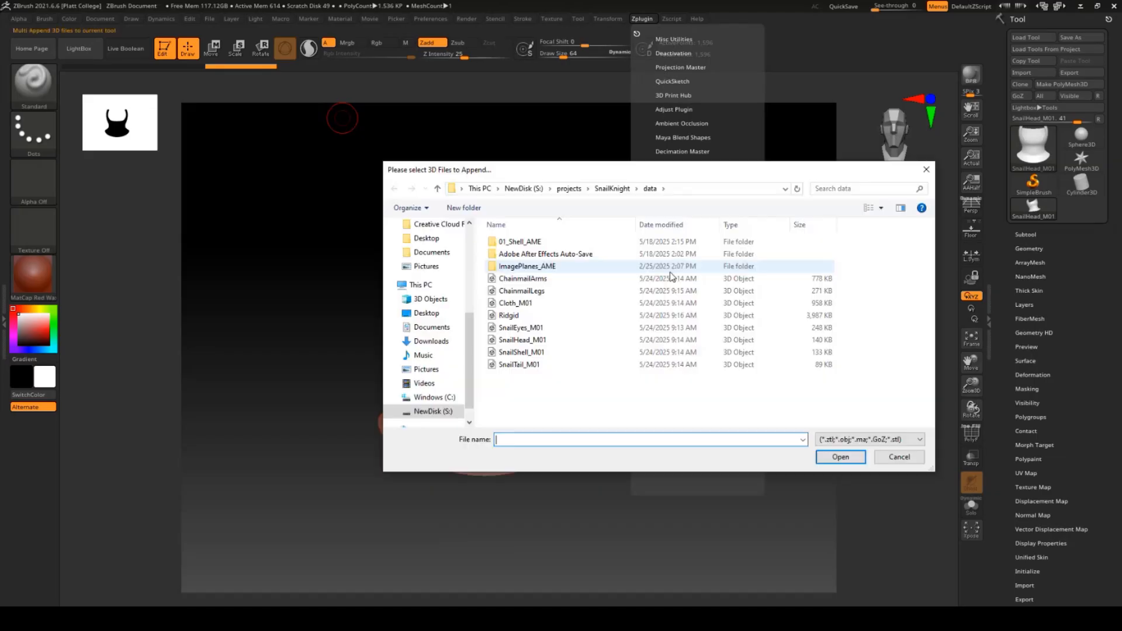
left_click(522, 279)
left_click(515, 303, "shift")
left_click(519, 365, "shift")
left_click(840, 458)
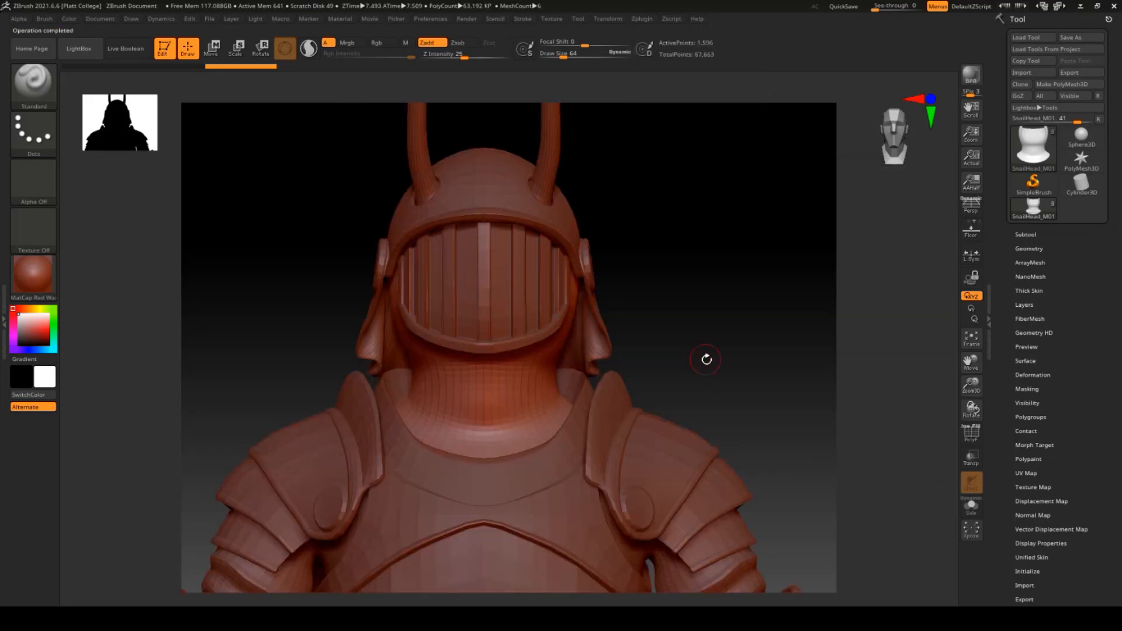
Step: Subdivide the snail head mesh to level 3 and apply the MatCap Gray material
left_click_drag(688, 332, 690, 345, "alt")
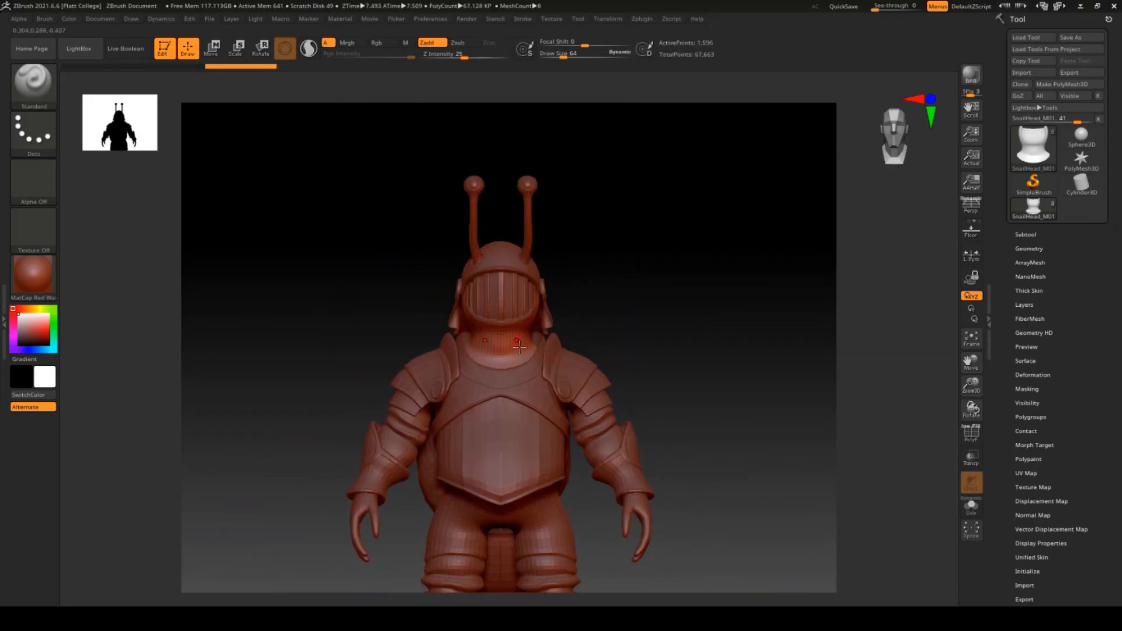
left_click(1028, 251)
left_click(1022, 338)
left_click(1023, 338)
left_click(33, 277)
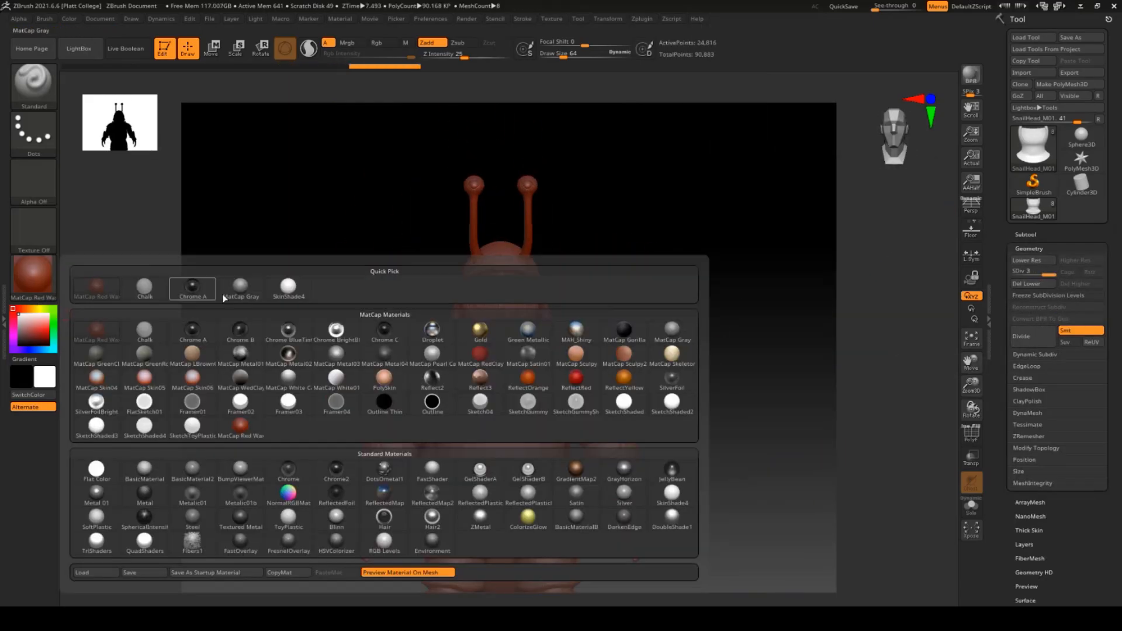
left_click(240, 288)
Step: Sculpt and smooth a horizontal fold beneath the visor and vertical forms along the sides of the neck
mouse_move(698, 328)
left_mouse_down()
mouse_move(707, 291)
mouse_move(704, 345)
left_mouse_up()
mouse_move(698, 304)
left_mouse_down()
mouse_move(694, 332)
mouse_move(694, 319)
left_mouse_up()
left_click_drag(694, 318, 696, 374, "alt")
left_click_drag(426, 291, 533, 312)
left_click_drag(533, 313, 522, 304, "shift")
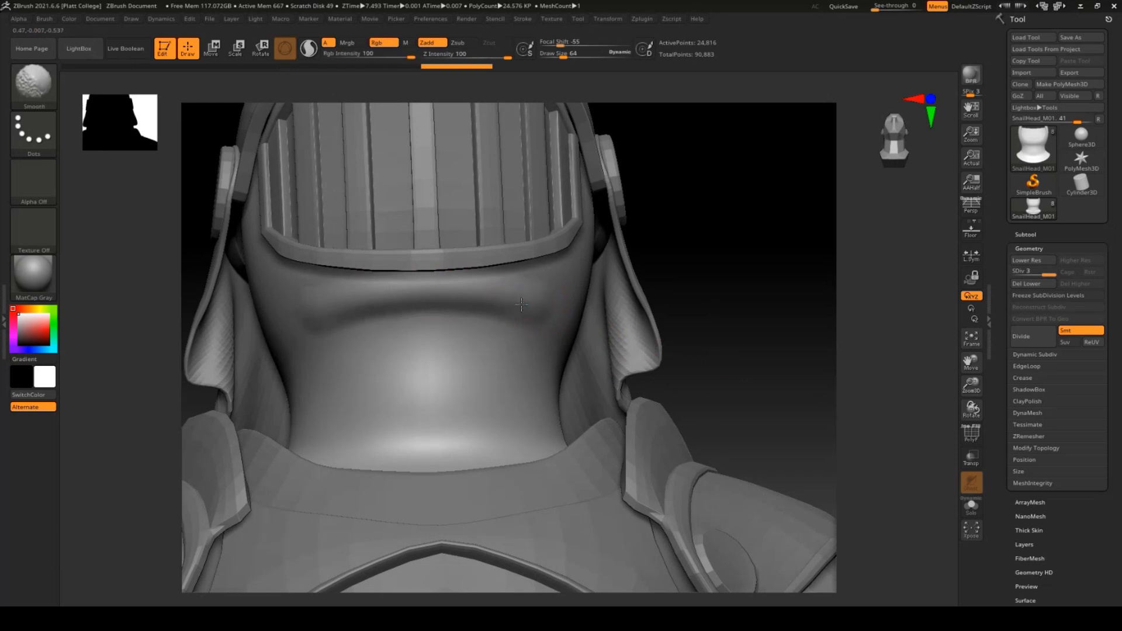
left_click_drag(702, 281, 696, 328)
left_click_drag(559, 240, 555, 348)
left_click_drag(538, 281, 521, 371, "shift")
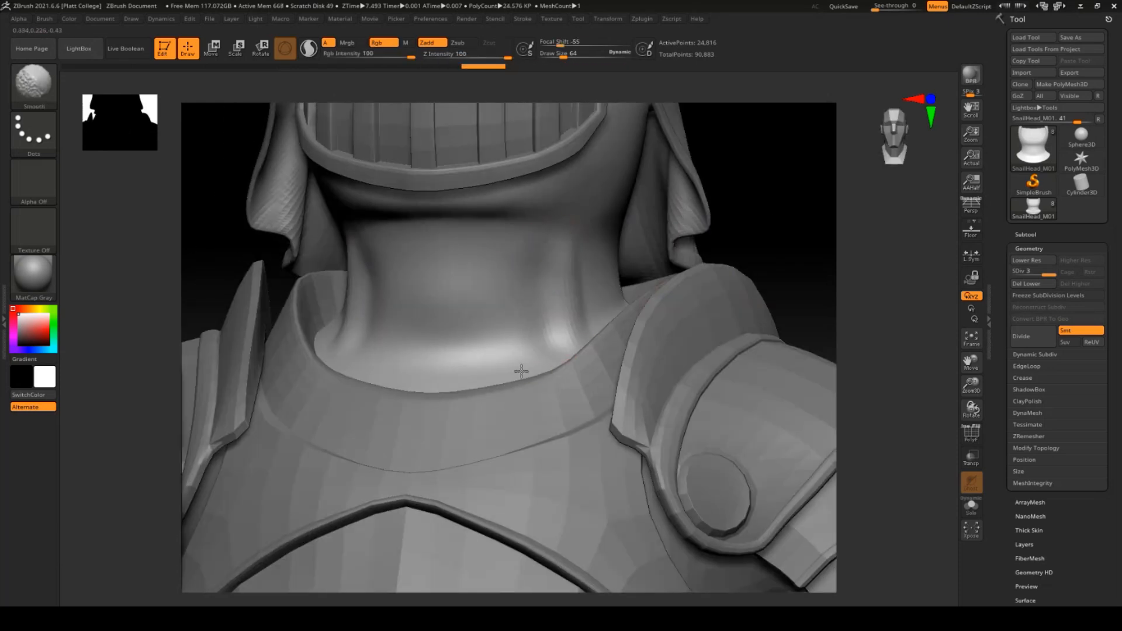
Step: Choose the ClayBuildup brush, sculpt vertical forms down the side of the neck and smooth them
left_click_drag(772, 158, 713, 187)
left_click(38, 106)
left_click(144, 99)
left_click_drag(588, 217, 602, 321)
mouse_move(582, 304)
left_mouse_down("shift")
mouse_move(579, 251)
mouse_move(550, 342)
left_mouse_up("shift")
left_click_drag(541, 339, 531, 303, "shift")
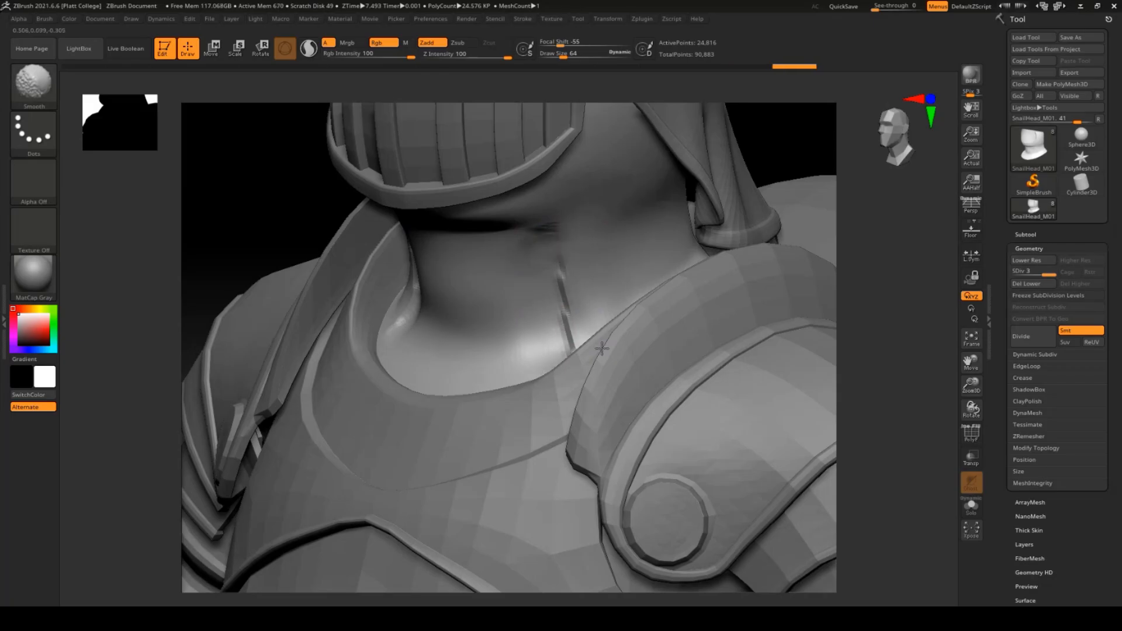
left_click_drag(763, 160, 722, 195)
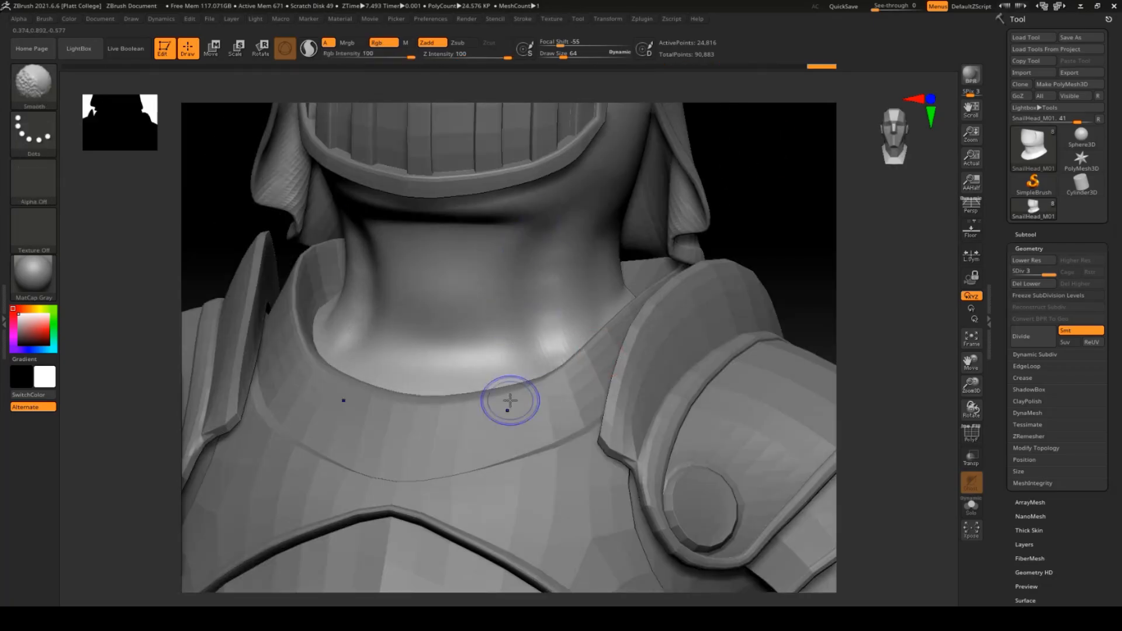
Step: Build up and smooth the vertical forms at both sides of the neck where it meets the collar
mouse_move(812, 225)
left_mouse_down()
mouse_move(779, 203)
mouse_move(815, 266)
mouse_move(792, 244)
mouse_move(754, 381)
mouse_move(353, 411)
mouse_move(687, 359)
mouse_move(701, 325)
left_mouse_up()
left_click_drag(701, 325, 779, 260, "alt")
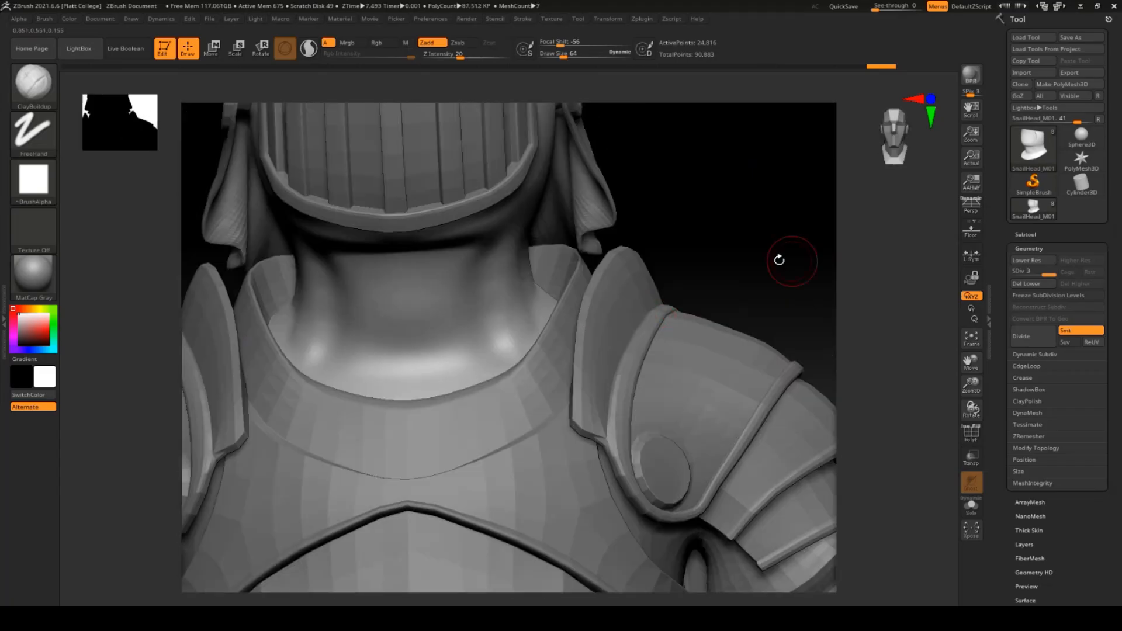
left_click_drag(707, 268, 553, 262)
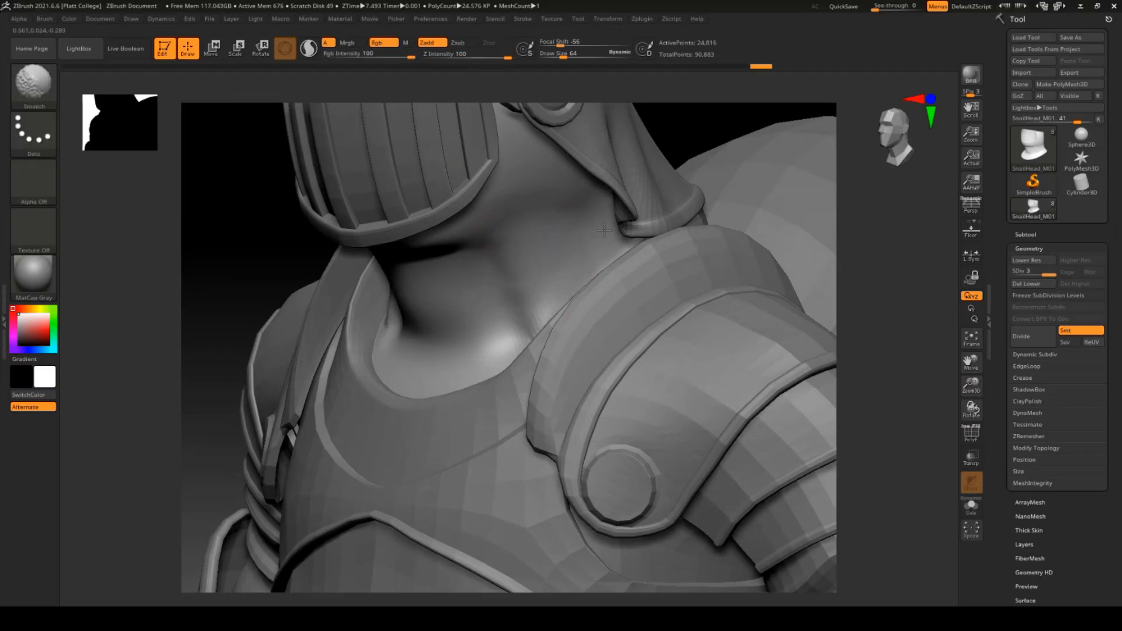
left_click_drag(604, 230, 280, 327)
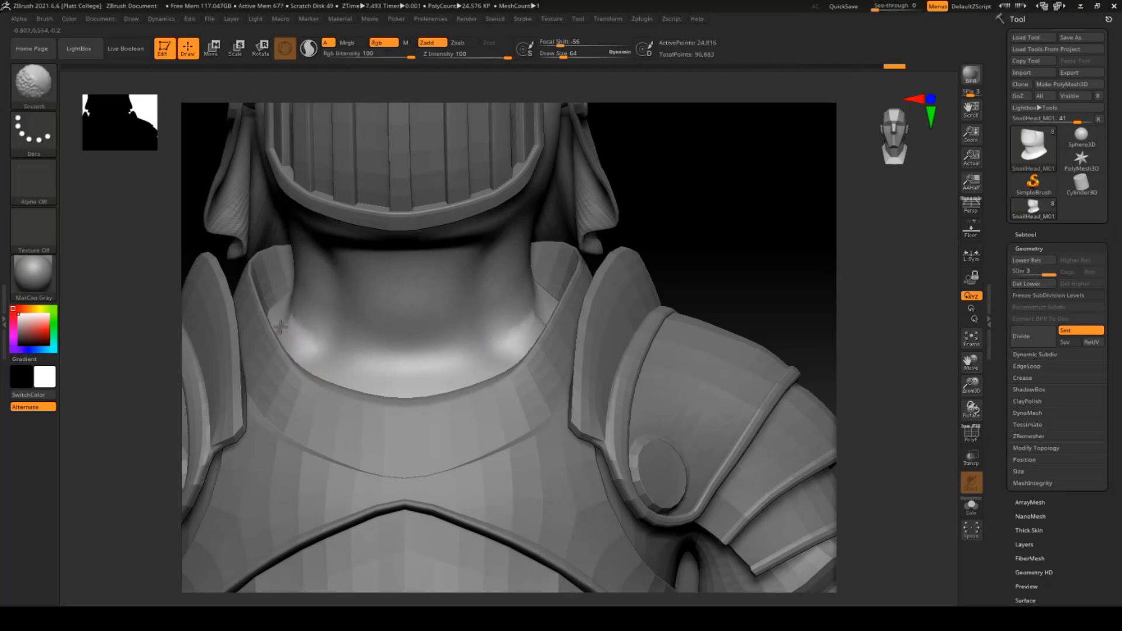
left_click_drag(531, 283, 540, 316)
left_click_drag(535, 295, 542, 319, "shift")
Step: Carve vertical creases down the sides of the neck with the DamStandard brush and smooth them
left_click(39, 89)
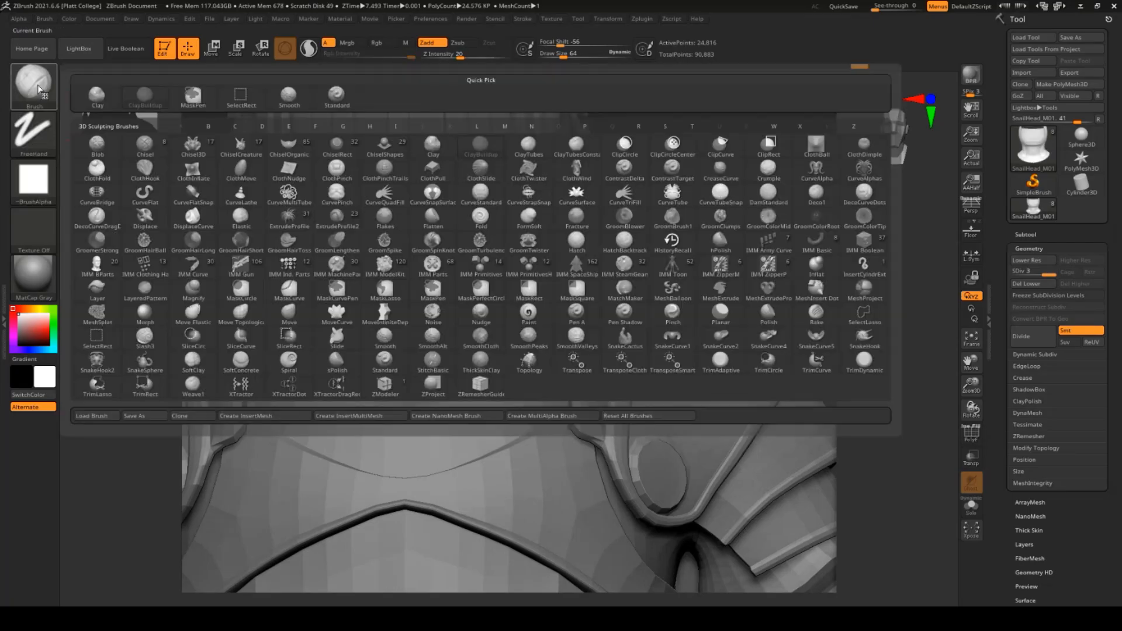
key("d")
key("s")
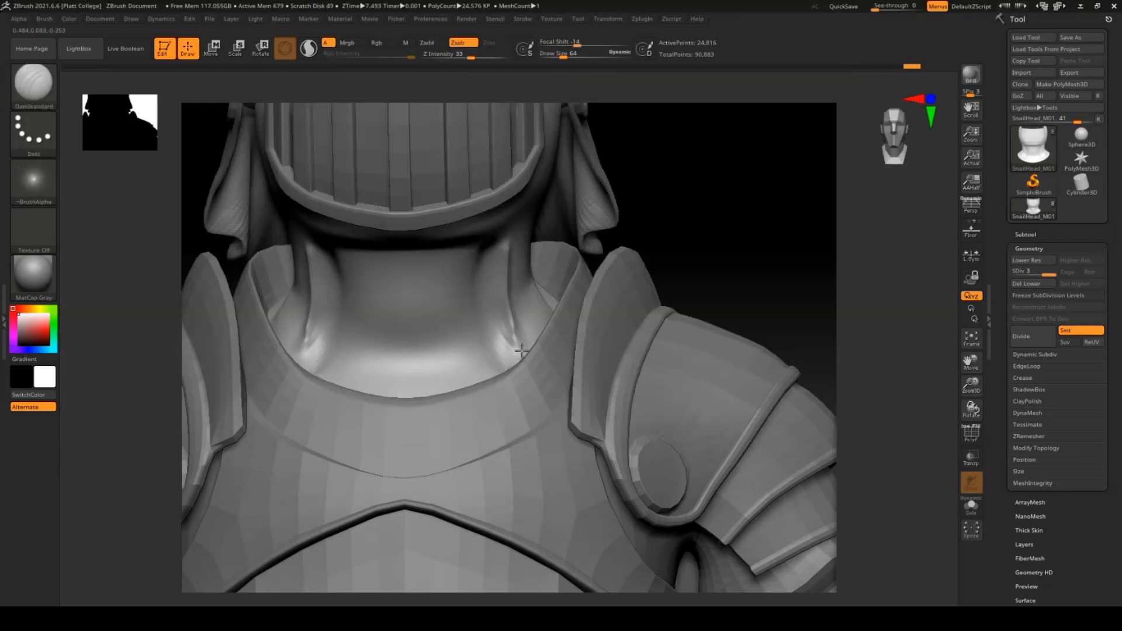
left_click_drag(522, 351, 510, 254, "shift")
mouse_move(613, 292)
left_mouse_down()
mouse_move(539, 350)
mouse_move(497, 292)
left_mouse_up()
left_click_drag(451, 245, 506, 373, "shift")
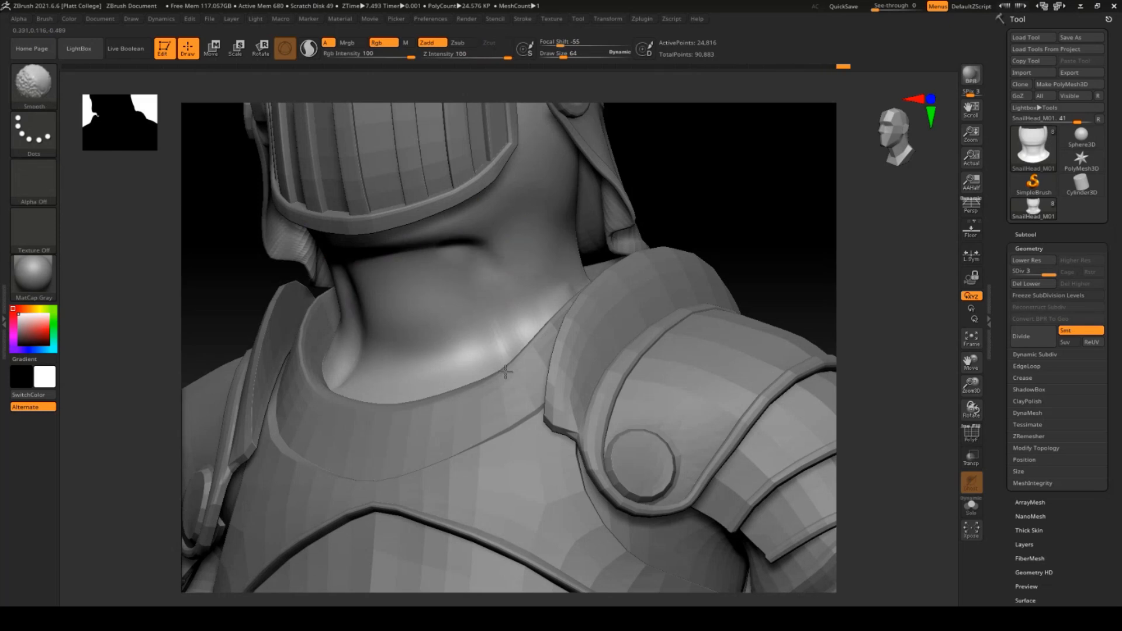
left_click_drag(459, 238, 534, 316, "shift")
Step: Carve curved horizontal folds across the front of the neck below the visor and soften them
left_click_drag(696, 216, 780, 176)
left_click_drag(351, 282, 416, 277)
left_click_drag(409, 263, 374, 321, "shift")
left_click_drag(708, 175, 684, 245)
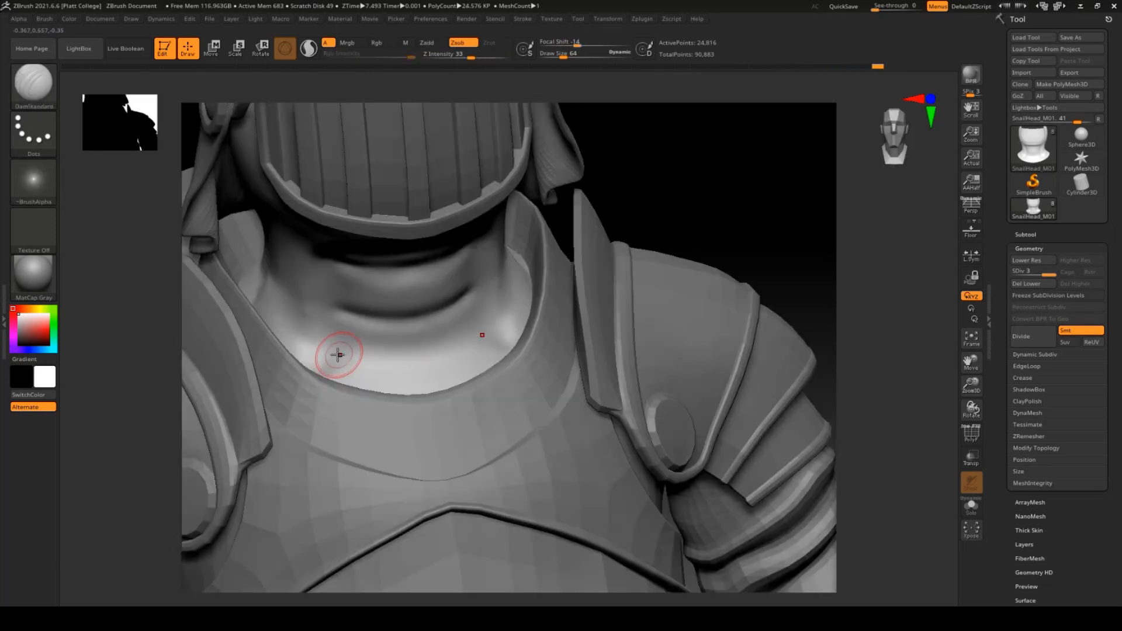
left_click_drag(338, 353, 418, 372)
mouse_move(362, 363)
left_mouse_down("shift")
mouse_move(446, 369)
mouse_move(375, 360)
left_mouse_up("shift")
left_click_drag(705, 216, 725, 156)
left_click_drag(355, 351, 429, 363)
mouse_move(819, 234)
left_mouse_down()
mouse_move(799, 289)
mouse_move(842, 274)
left_mouse_up()
left_click_drag(502, 252, 510, 342)
left_click_drag(420, 282, 459, 315, "shift")
Step: Lower the snail head mesh to subdivision level 1 and switch to the SnailTail_M01 subtool, hiding parts that block it
left_click_drag(731, 222, 787, 234)
left_click(1018, 273)
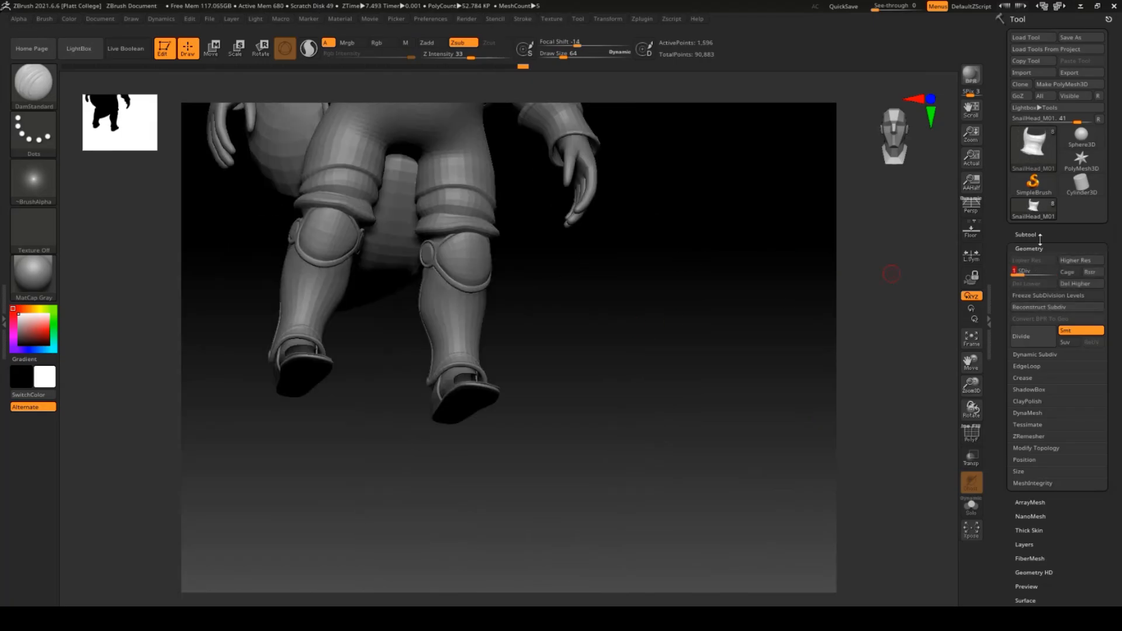
left_click(1027, 235)
left_click(1030, 428)
left_click_drag(755, 374, 807, 281)
left_click(1099, 353)
left_click_drag(719, 303, 807, 234)
left_click(1099, 305)
left_click(1026, 235)
Step: Subdivide the snail tail mesh to level 3
mouse_move(771, 281)
left_mouse_down()
mouse_move(682, 314)
mouse_move(734, 298)
mouse_move(764, 310)
mouse_move(801, 252)
left_mouse_up()
left_click(1029, 249)
left_click(1029, 336)
left_click(1029, 337)
Step: Carve grooves parallel to both long edges of the tail's underside with DamStandard and smooth the resulting rims
left_click_drag(634, 151, 638, 174)
left_click_drag(801, 234, 731, 257)
left_click_drag(554, 508, 559, 474)
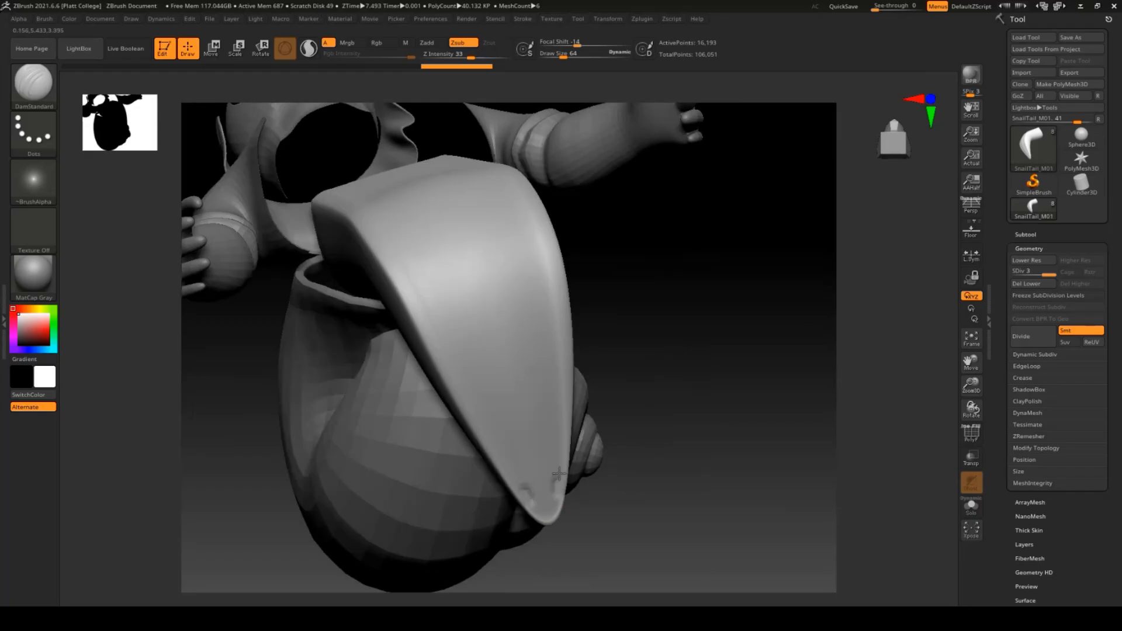
left_click_drag(524, 207, 541, 223)
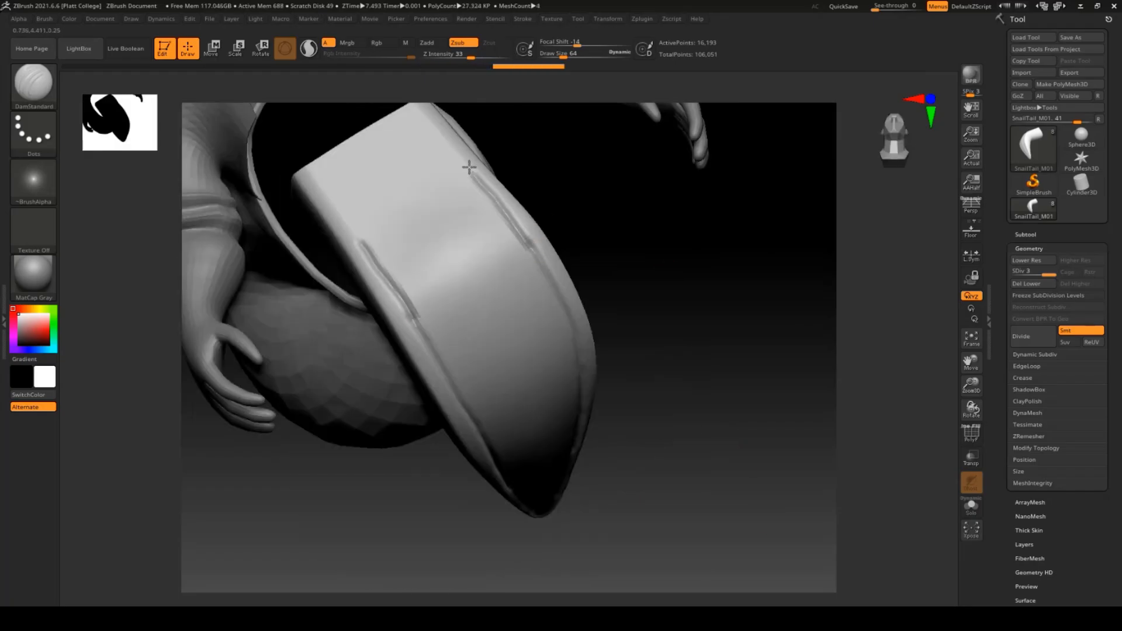
left_click_drag(469, 167, 419, 119)
right_click_drag(577, 396, 548, 485)
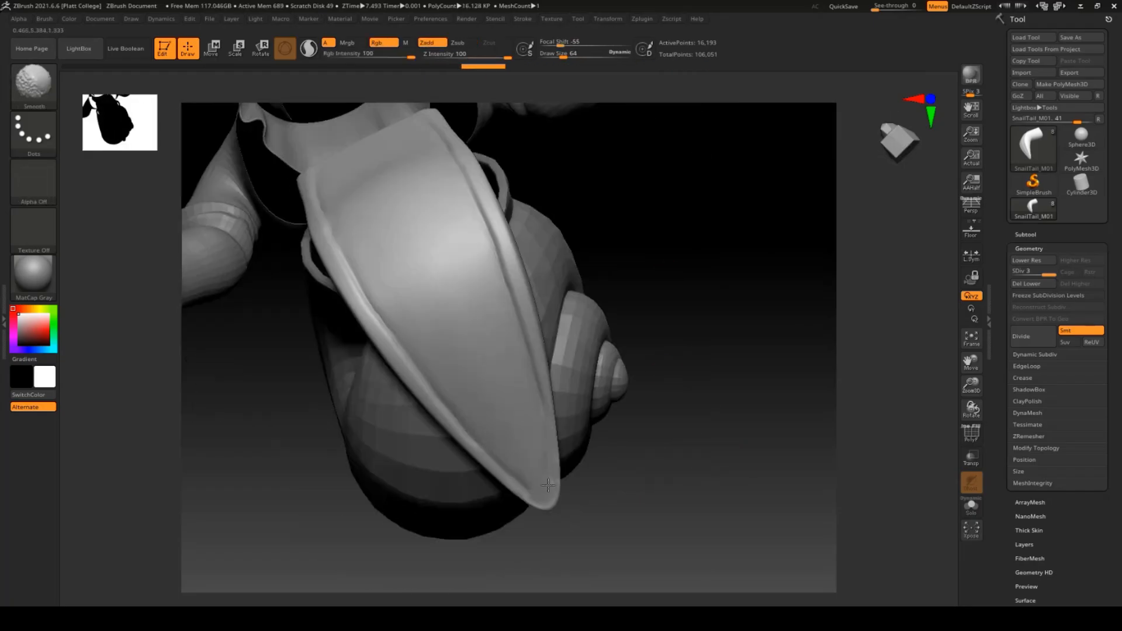
right_click_drag(487, 262, 475, 277)
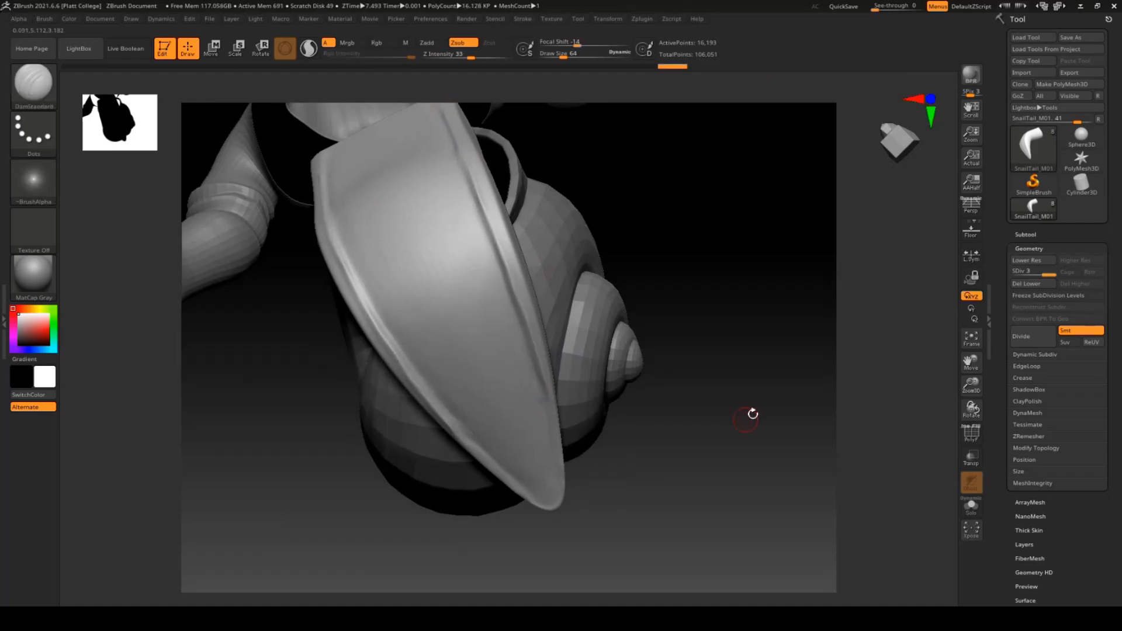
Step: Subdivide the tail to level 4 and refine the grooves along its rims using a draw size of about 20
right_click_drag(753, 414, 623, 318, "ctrl")
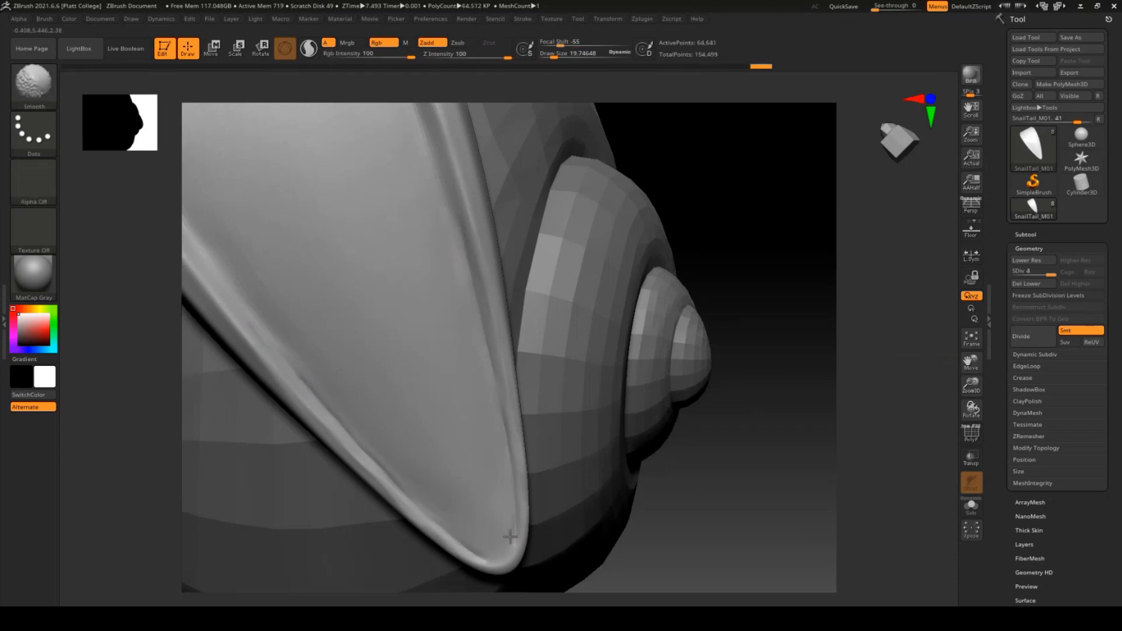
left_click_drag(421, 517, 453, 542, "shift")
mouse_move(590, 374)
right_mouse_down("ctrl")
mouse_move(552, 440)
mouse_move(721, 389)
mouse_move(672, 409)
right_mouse_up("ctrl")
left_click_drag(530, 528, 528, 432)
key("ctrl+z")
left_click_drag(483, 157, 508, 276)
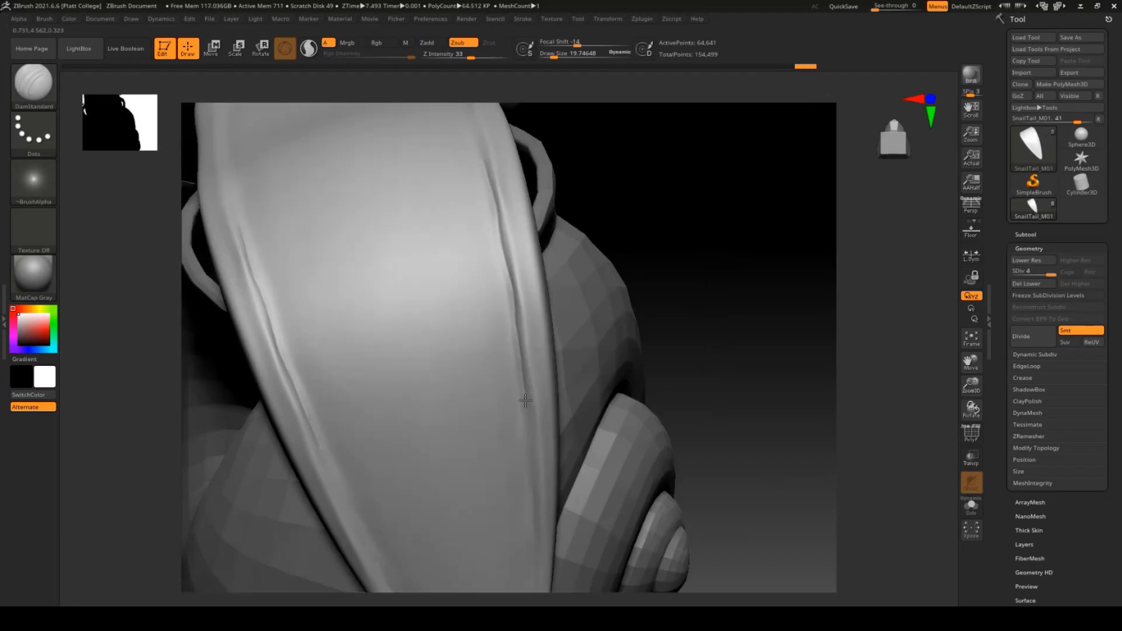
right_click_drag(344, 154, 539, 526)
Step: Thicken and smooth the tail's outer rims with the Standard brush at a draw size of about 88
left_click(53, 86)
left_click(88, 95)
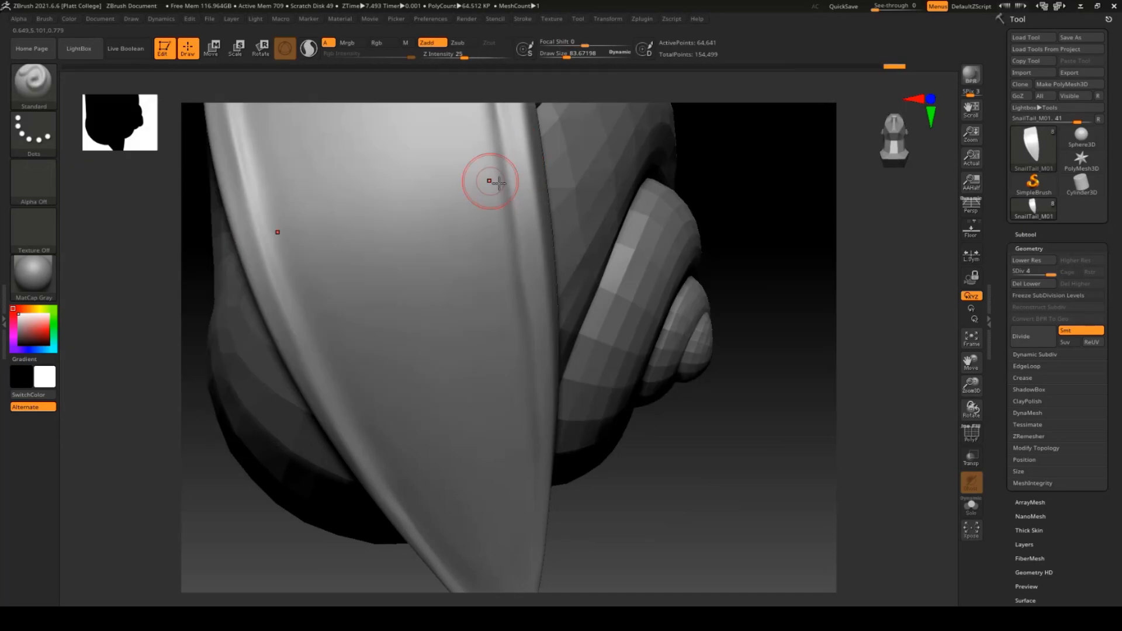
right_click_drag(550, 441, 565, 317)
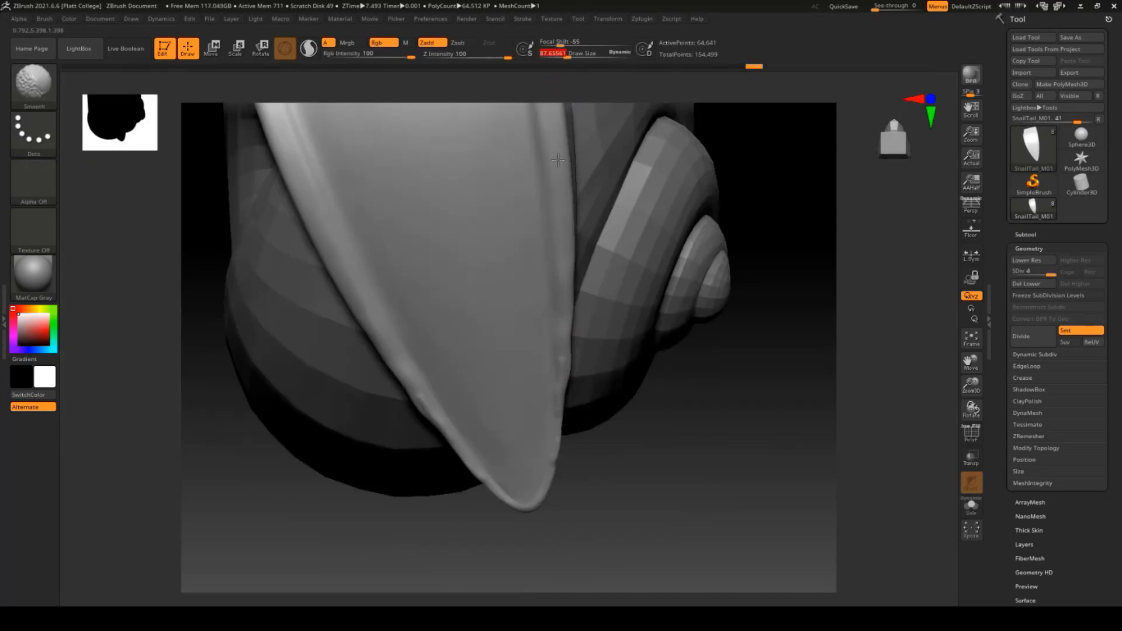
mouse_move(548, 273)
right_mouse_down()
mouse_move(647, 321)
mouse_move(769, 406)
mouse_move(638, 380)
right_mouse_up()
mouse_move(620, 391)
left_mouse_down("shift")
mouse_move(528, 216)
mouse_move(692, 477)
left_mouse_up("shift")
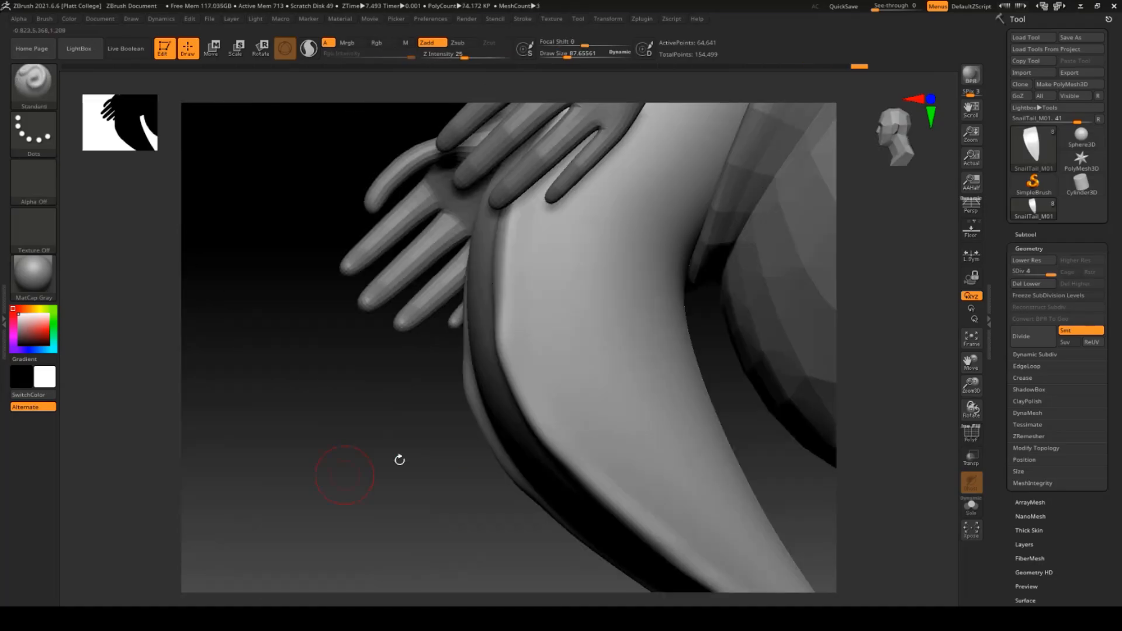
Step: Sculpt soft folds on the side of the tail next to the shell and smooth them
left_click_drag(718, 291, 671, 232)
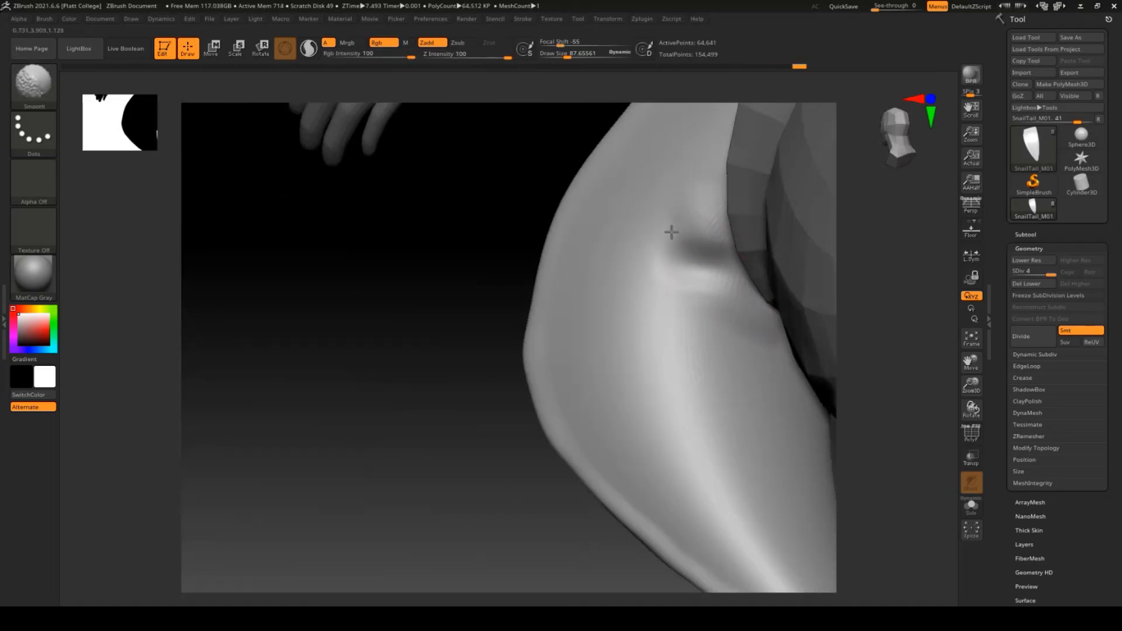
right_click_drag(762, 342, 644, 366)
left_click_drag(643, 361, 525, 312)
left_click_drag(648, 312, 563, 266)
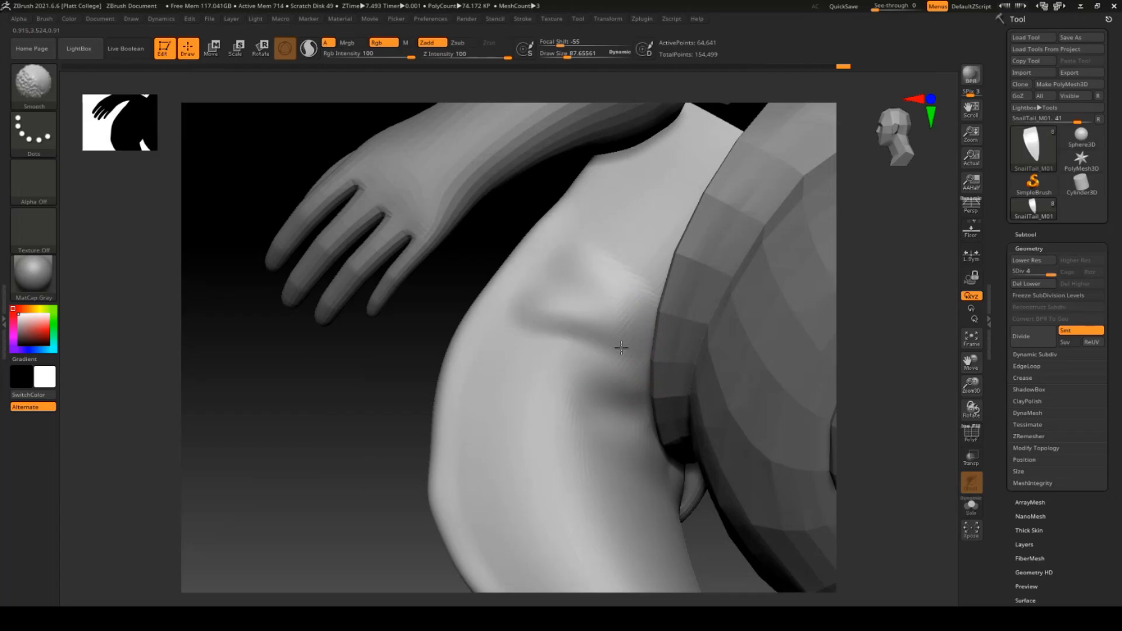
mouse_move(622, 387)
right_mouse_down()
mouse_move(689, 493)
mouse_move(609, 394)
right_mouse_up()
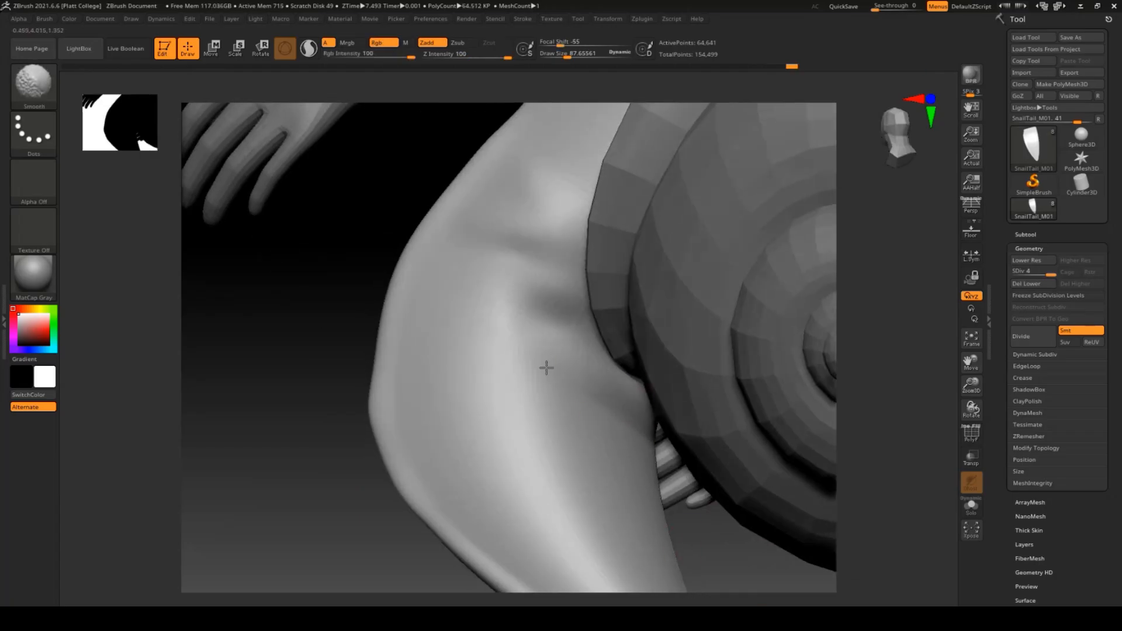
left_click_drag(253, 422, 327, 418)
left_click_drag(517, 380, 513, 429)
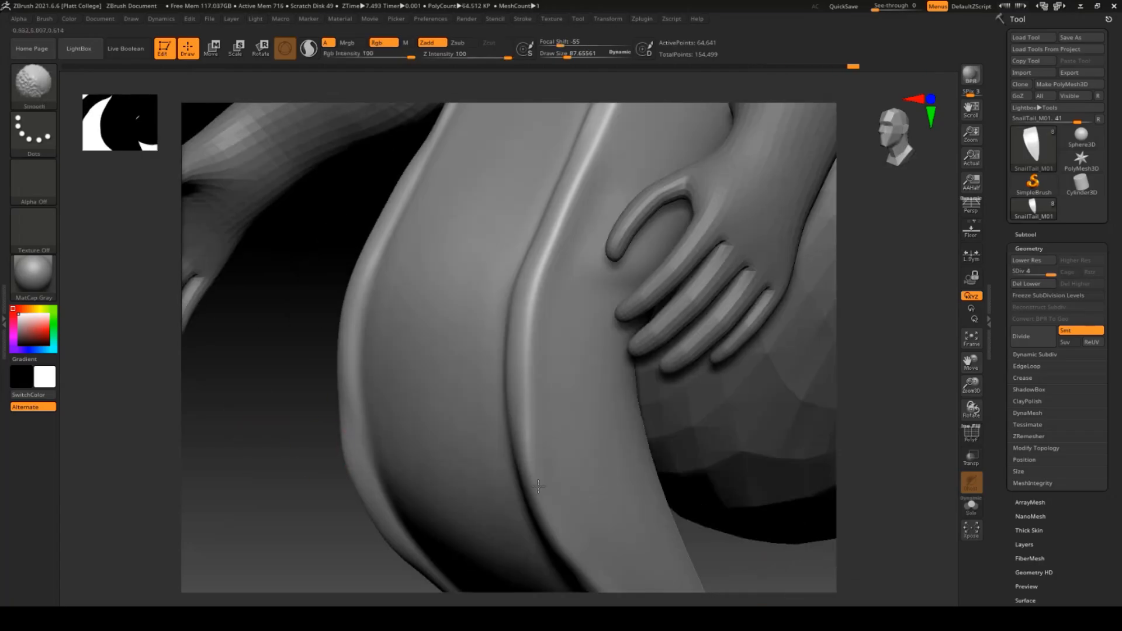
Step: Build the first horizontal ridges across the tail's underside with ClayBuildup at a draw size of about 96, smoothing each
left_click_drag(251, 455, 344, 456)
left_click(33, 85)
left_click(404, 134)
mouse_move(348, 326)
left_mouse_down()
mouse_move(476, 314)
mouse_move(468, 327)
mouse_move(362, 304)
left_mouse_up()
key("ctrl+z")
key("ctrl+z")
left_click(569, 55)
left_click_drag(351, 352, 468, 351)
left_click_drag(374, 351, 468, 350, "shift")
mouse_move(549, 289)
left_mouse_down()
mouse_move(374, 280)
mouse_move(456, 292)
left_mouse_up()
key("ctrl+z")
left_click_drag(450, 295, 363, 292, "shift")
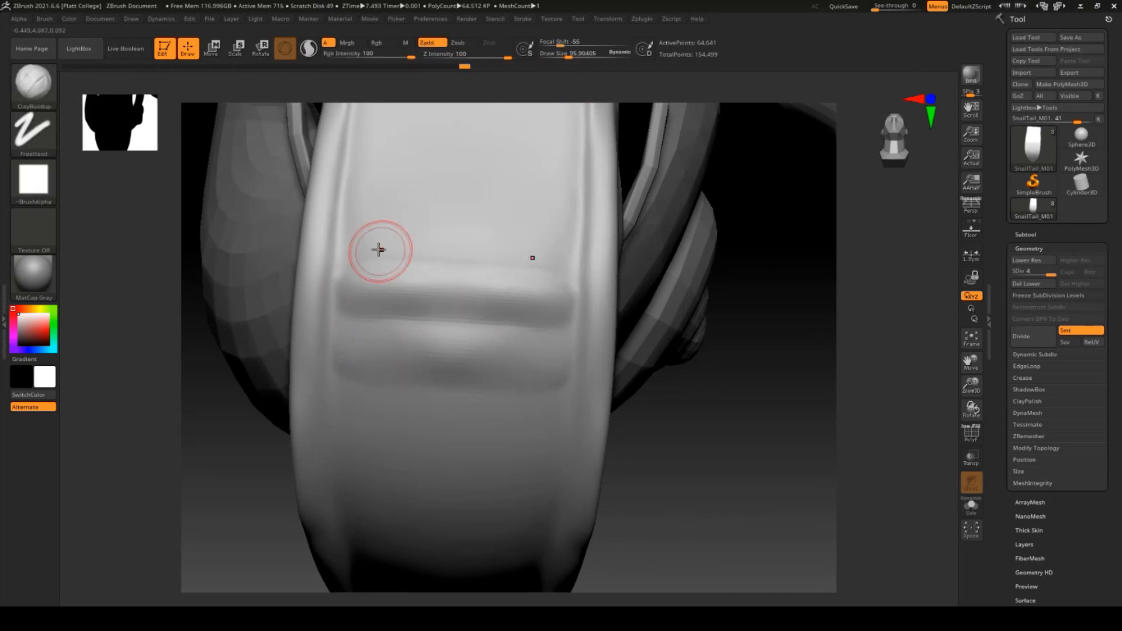
Step: Add and smooth more horizontal ridges between the rims, working up toward the upper end of the tail's underside
left_click_drag(356, 245, 456, 248)
mouse_move(451, 245)
left_mouse_down("shift")
mouse_move(356, 233)
mouse_move(450, 247)
left_mouse_up("shift")
left_click_drag(740, 454, 746, 503)
left_click_drag(364, 275, 465, 285)
left_click_drag(368, 280, 461, 278, "shift")
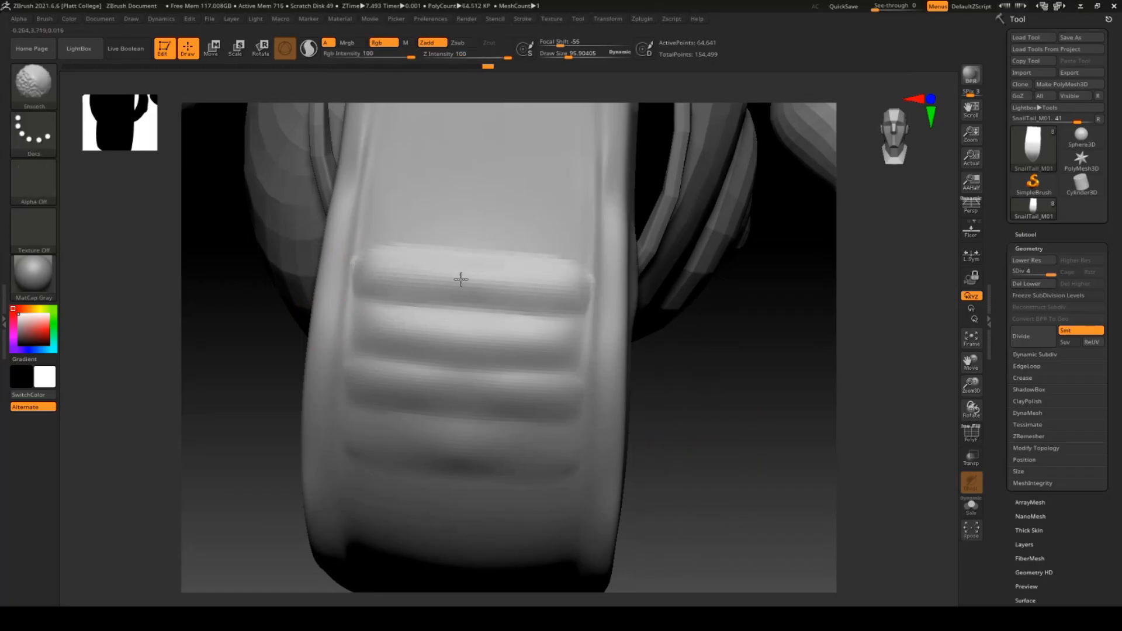
mouse_move(369, 216)
left_mouse_down()
mouse_move(469, 221)
mouse_move(374, 225)
left_mouse_up()
left_click_drag(769, 366, 772, 433, "alt")
mouse_move(313, 266)
left_mouse_down()
mouse_move(529, 276)
mouse_move(374, 260)
left_mouse_up()
mouse_move(849, 298)
left_mouse_down("alt")
mouse_move(852, 346)
mouse_move(849, 280)
left_mouse_up("alt")
left_click_drag(394, 261, 526, 268)
left_click_drag(527, 267, 403, 261, "shift")
Step: Continue the row of smoothed horizontal ridges from the middle of the tail down its lower half
left_click_drag(891, 524, 871, 357)
left_click_drag(359, 222, 631, 241)
left_click_drag(643, 246, 445, 237, "shift")
mouse_move(386, 313)
left_mouse_down()
mouse_move(537, 318)
mouse_move(386, 314)
left_mouse_up()
mouse_move(853, 339)
left_mouse_down()
mouse_move(849, 438)
mouse_move(850, 310)
left_mouse_up()
left_click_drag(387, 266, 520, 274)
left_click_drag(520, 275, 384, 295, "shift")
left_click_drag(394, 362, 526, 367)
mouse_move(526, 367)
left_mouse_down("shift")
mouse_move(413, 354)
mouse_move(514, 365)
left_mouse_up("shift")
Step: Sculpt and smooth progressively narrower horizontal ridges down to the pointed tip of the tail
left_click_drag(852, 409, 851, 327)
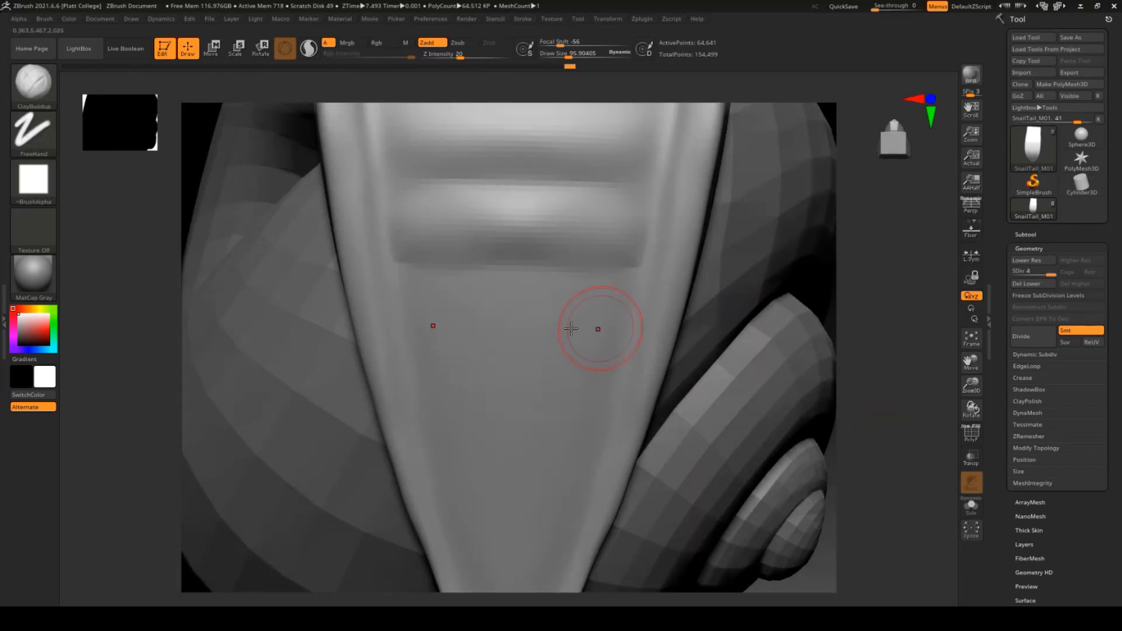
left_click_drag(424, 311, 527, 316)
left_click_drag(526, 315, 430, 313, "shift")
mouse_move(436, 399)
left_mouse_down()
mouse_move(523, 403)
mouse_move(440, 389)
mouse_move(506, 380)
left_mouse_up()
left_click_drag(853, 409, 851, 345)
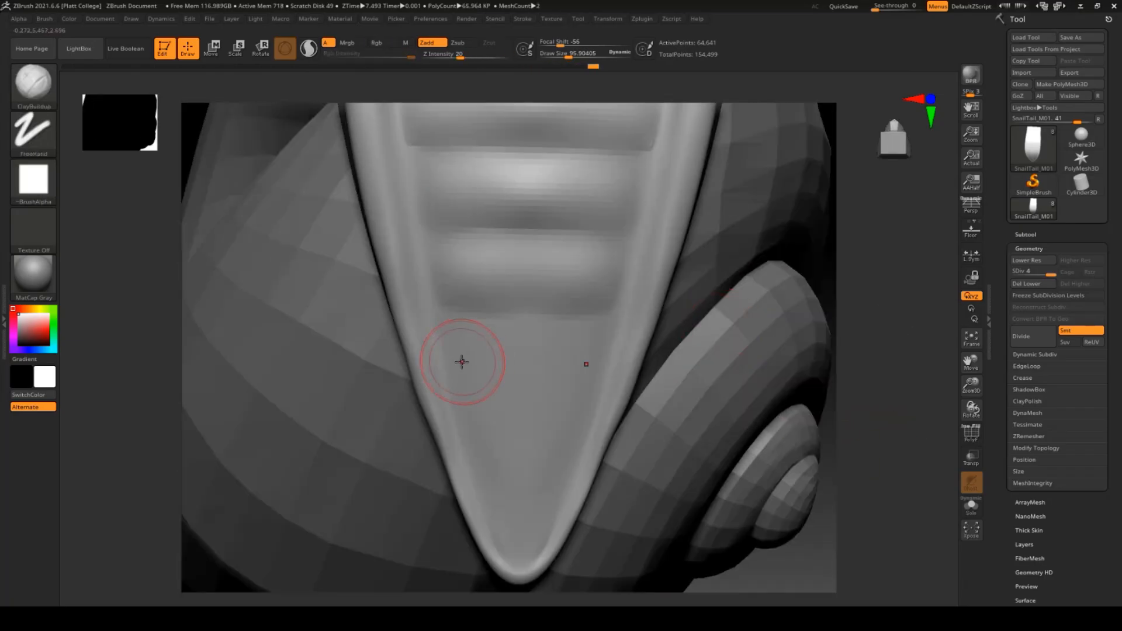
left_click_drag(462, 363, 520, 366)
left_click_drag(520, 365, 465, 360, "shift")
left_click_drag(473, 444, 521, 448)
left_click_drag(520, 444, 474, 442, "shift")
left_click_drag(514, 514, 524, 529, "shift")
left_click_drag(497, 519, 510, 515)
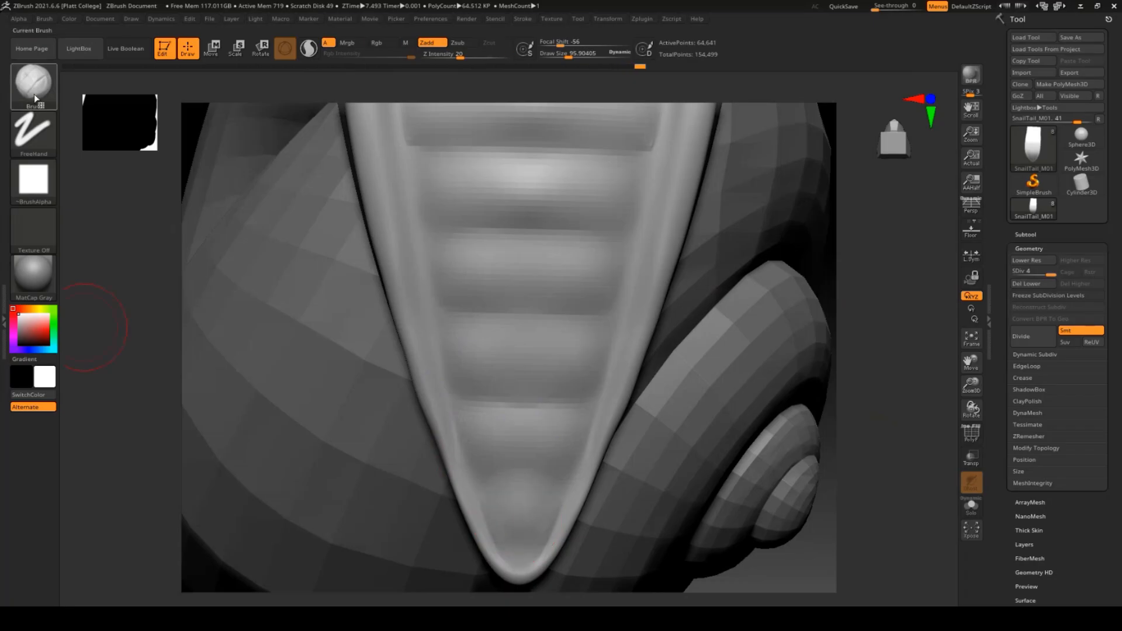
Step: Carve creases between the ridges near the tail tip with a small DamStandard brush and subdivide the tail to level 5
left_click(35, 98)
left_click_drag(483, 475, 534, 463)
key("ctrl+z")
left_click(554, 56)
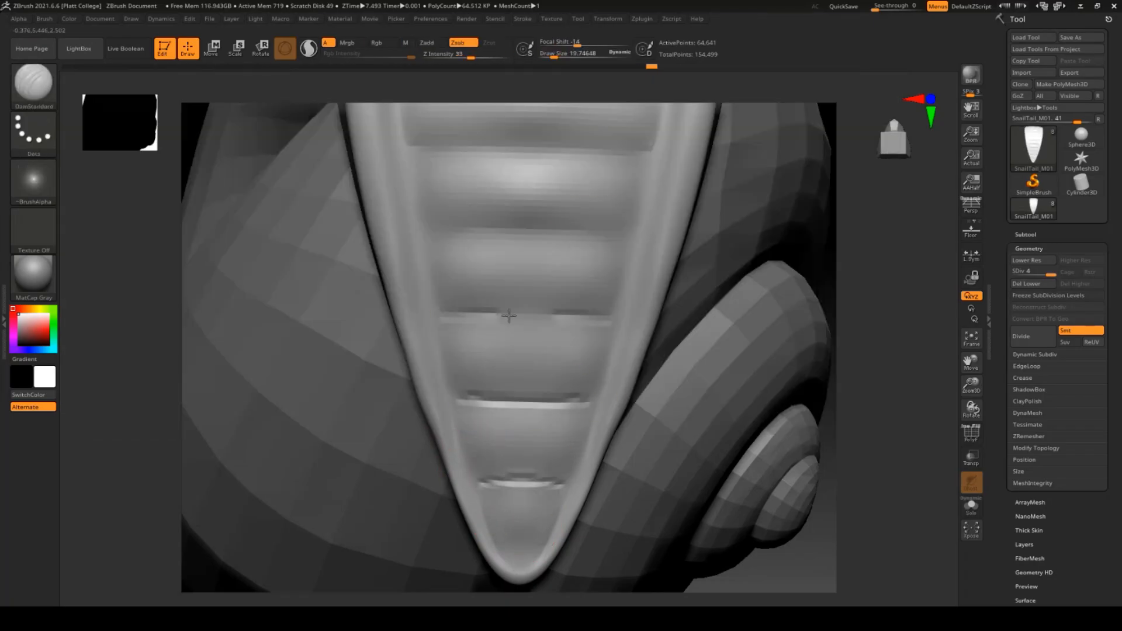
left_click_drag(553, 55, 554, 54)
key("ctrl+d")
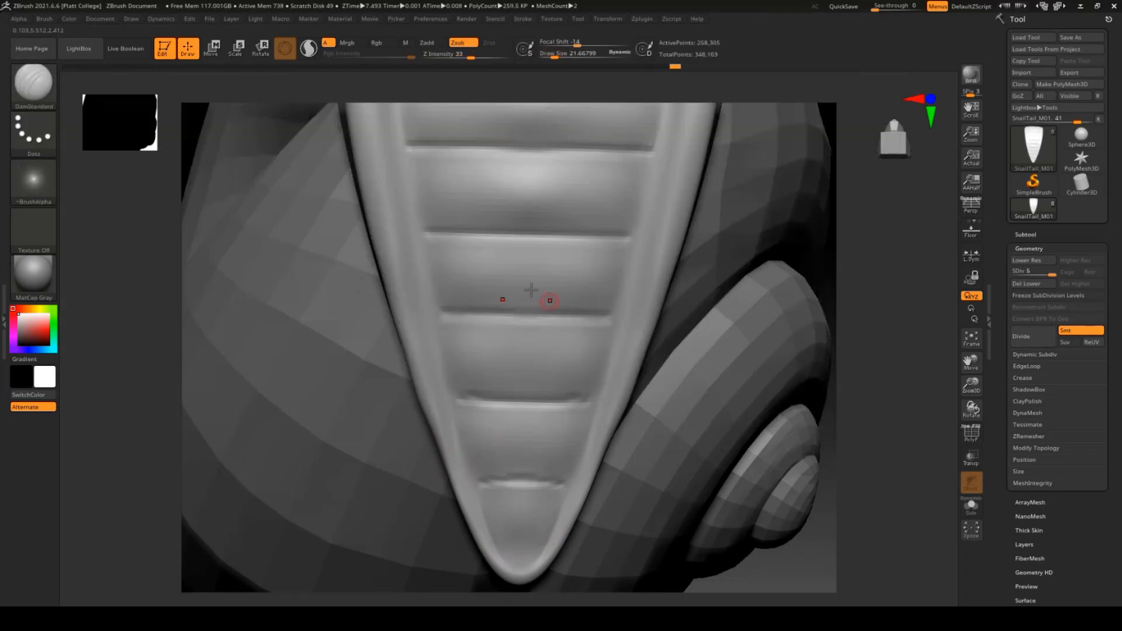
Step: Carve thin creases between the ridges across the middle of the tail's underside
right_click_drag(531, 290, 518, 500, "alt")
left_click_drag(383, 276, 555, 275)
left_click_drag(657, 202, 485, 194)
right_click_drag(480, 199, 456, 340, "alt")
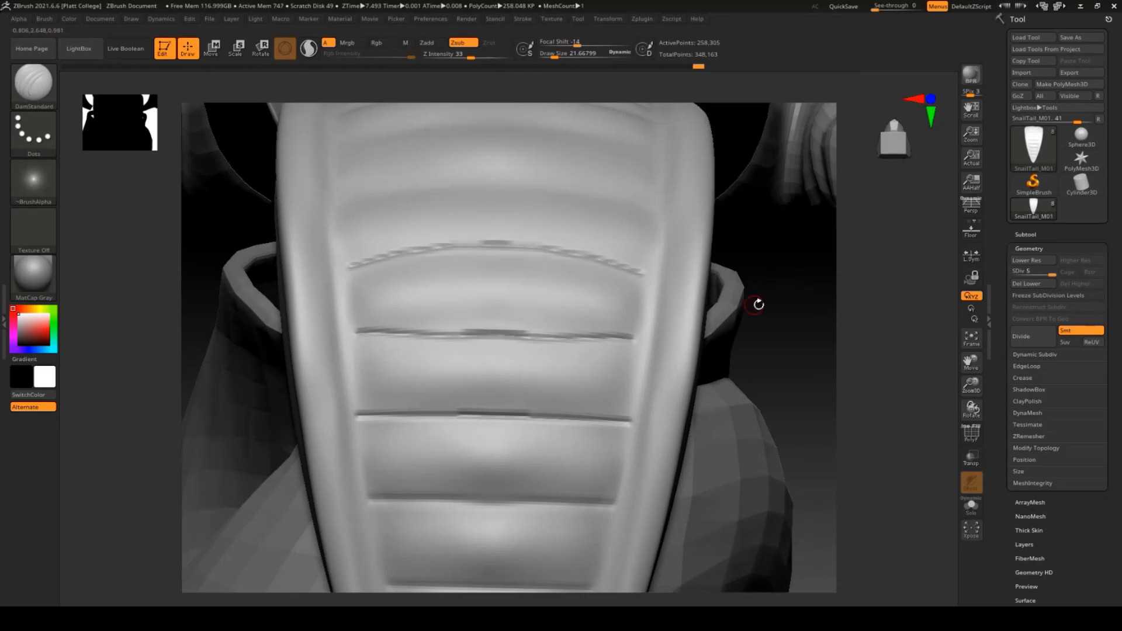
right_click_drag(758, 304, 338, 293)
left_click_drag(338, 293, 459, 288)
right_click_drag(475, 194, 314, 278)
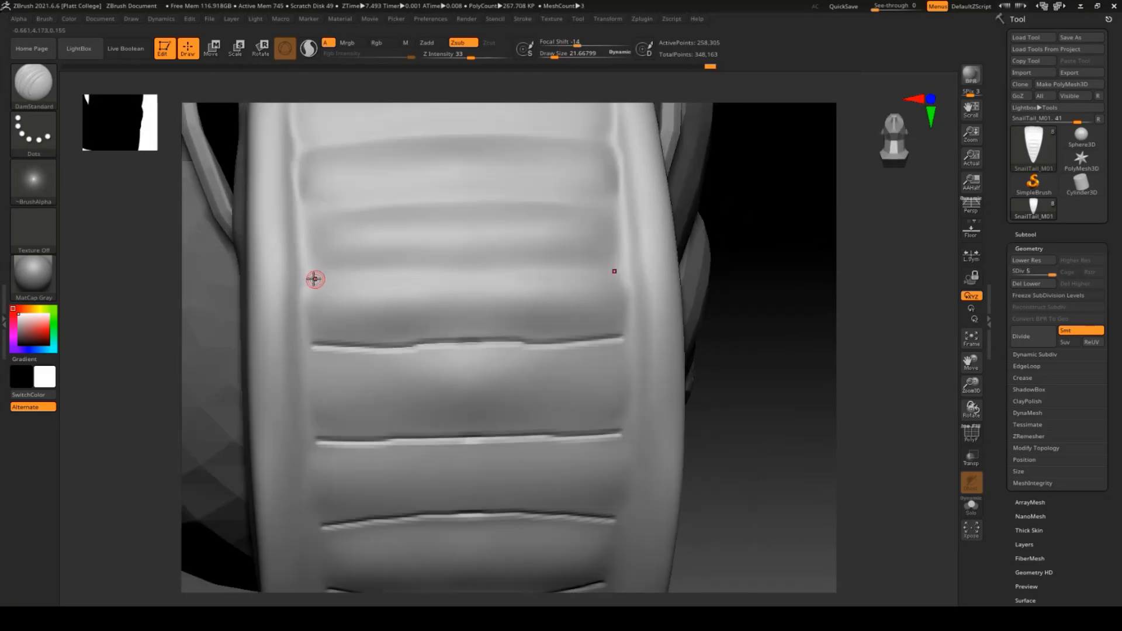
Step: Carve the remaining creases between the ridges up to the top of the tail's underside
left_click_drag(316, 206, 458, 202)
mouse_move(798, 253)
left_mouse_down("alt")
mouse_move(824, 360)
mouse_move(819, 404)
left_mouse_up("alt")
left_click_drag(334, 250, 466, 238)
left_click_drag(719, 339, 778, 345)
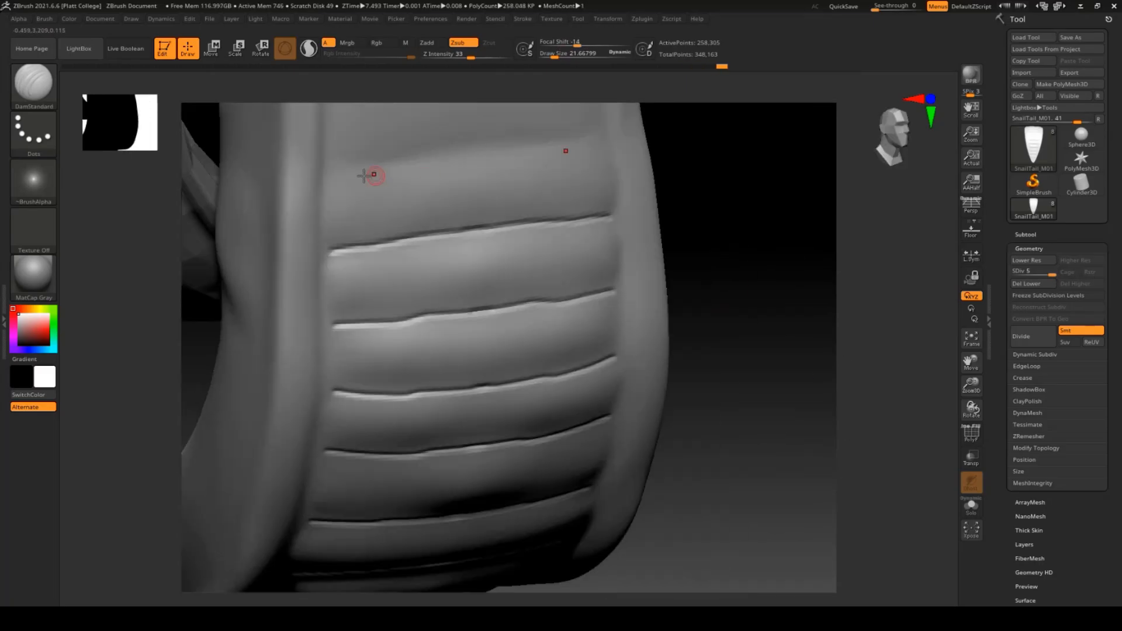
left_click_drag(333, 178, 465, 154)
left_click_drag(699, 205, 716, 345, "alt")
left_click_drag(716, 345, 662, 327)
left_click_drag(357, 216, 494, 201)
Step: Set the Smooth brush's Z Intensity to 26 and soften the creases between the upper ridges of the tail
left_click_drag(573, 190, 361, 263, "shift")
key("ctrl+z")
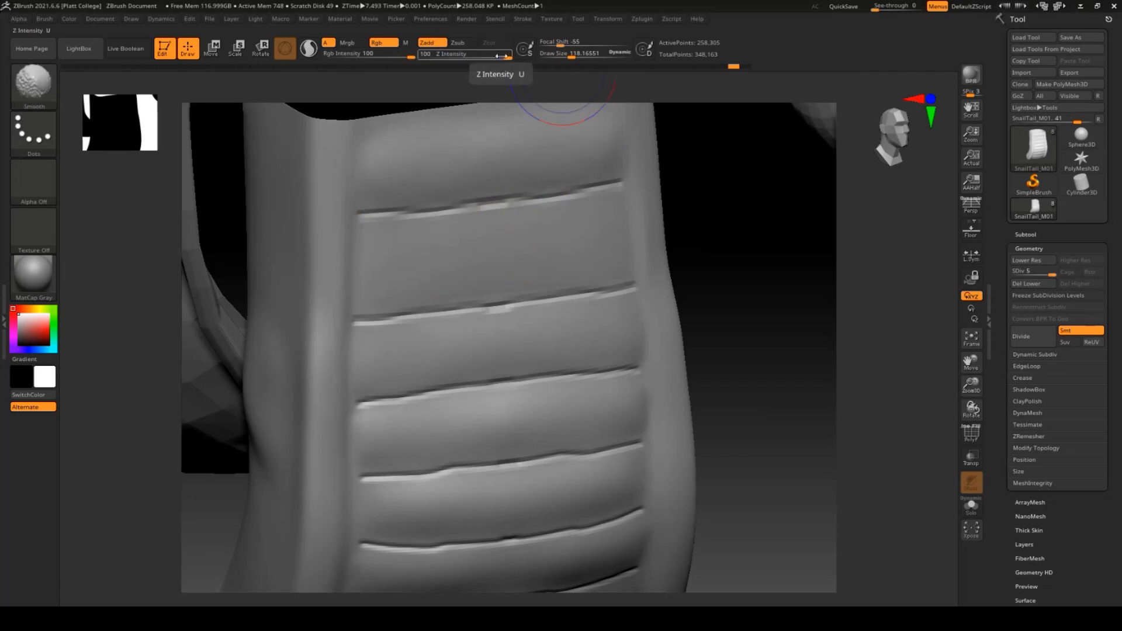
left_click_drag(482, 57, 466, 57, "shift")
left_click_drag(365, 217, 523, 208, "shift")
left_click_drag(363, 477, 503, 463, "shift")
left_click_drag(702, 404, 719, 338)
left_click_drag(354, 327, 497, 332, "shift")
left_click_drag(351, 393, 497, 401, "shift")
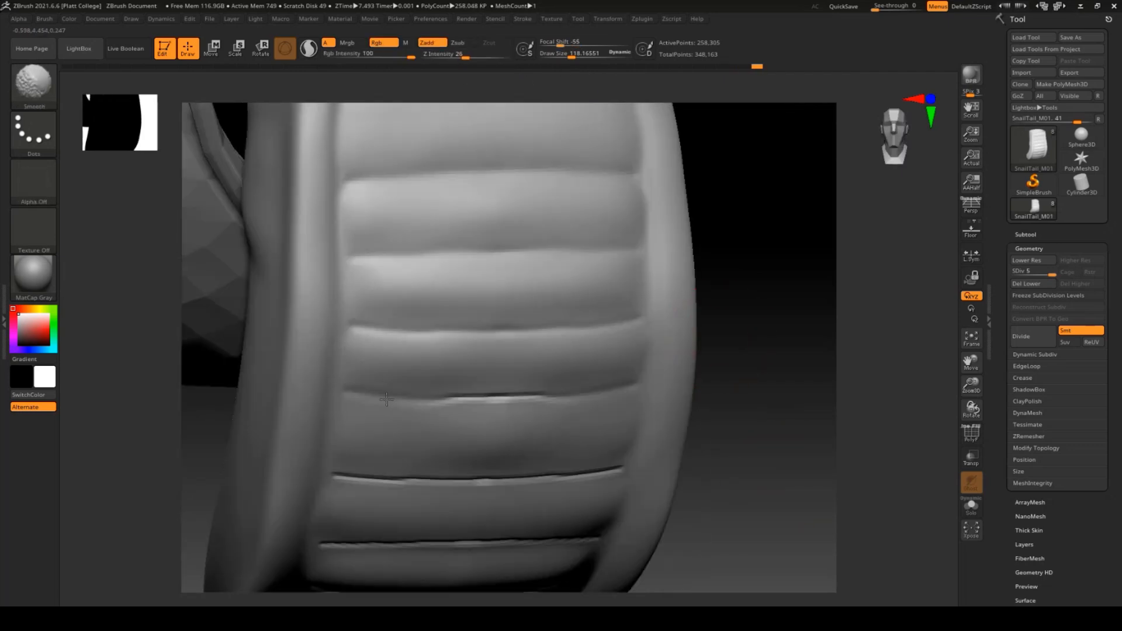
Step: Soften the creases between the lower ridges of the tail, working toward the tip
left_click_drag(760, 374, 766, 316)
left_click_drag(366, 342, 515, 351, "shift")
left_click_drag(865, 433, 877, 354)
left_click_drag(390, 256, 556, 252, "shift")
left_click_drag(396, 328, 541, 348, "shift")
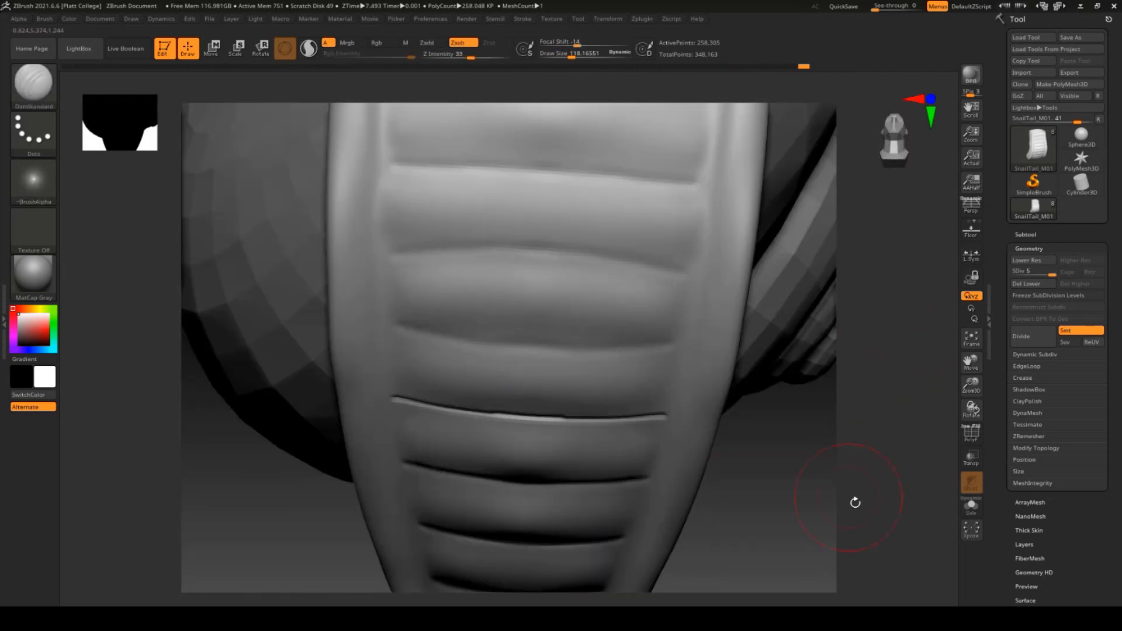
left_click_drag(854, 501, 865, 430)
left_click_drag(420, 294, 549, 306, "shift")
mouse_move(883, 497)
left_mouse_down()
mouse_move(889, 423)
mouse_move(874, 386)
left_mouse_up()
Step: Carve a thin groove along the side edge of the lower ridges down to the tail tip, using a Draw Size of about 33
left_click_drag(572, 53, 553, 53)
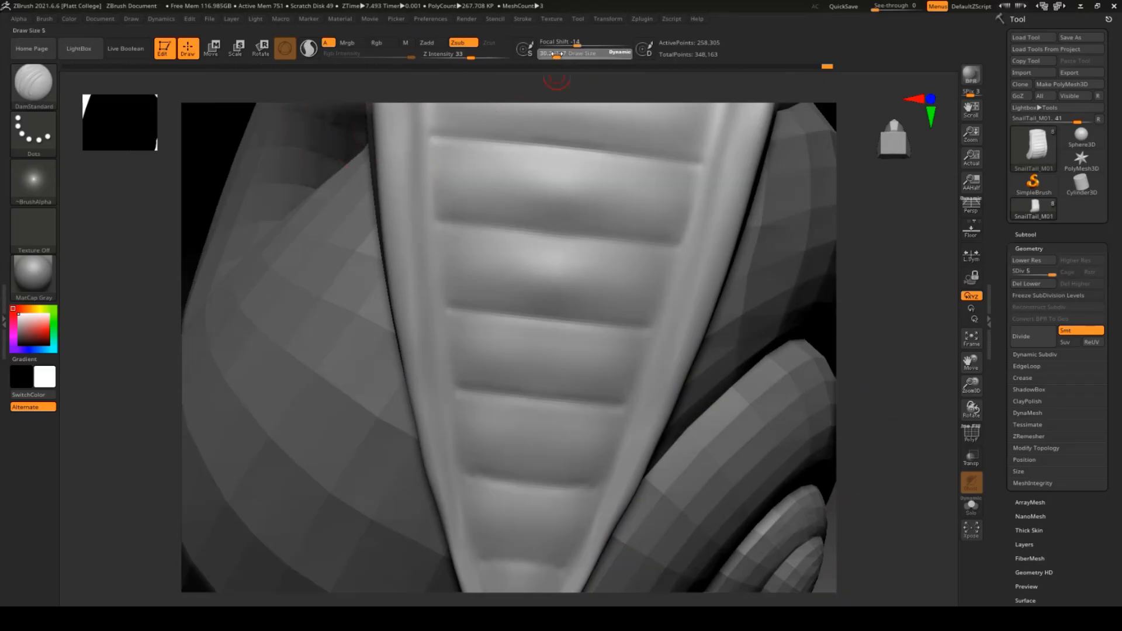
left_click_drag(428, 190, 436, 358)
mouse_move(442, 404)
left_mouse_down()
mouse_move(475, 572)
mouse_move(427, 417)
left_mouse_up()
left_click_drag(484, 432, 491, 466)
key("ctrl+z")
left_click_drag(561, 54, 557, 54)
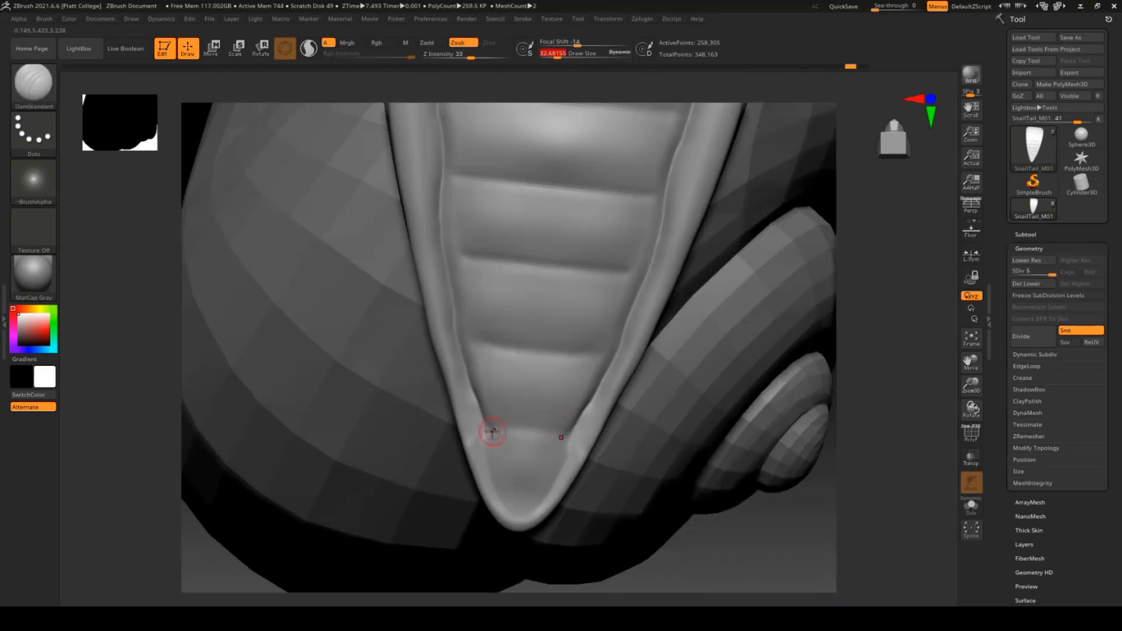
left_click_drag(487, 434, 503, 505)
Step: Set the Draw Size to about 40, extend the side groove up past the middle ridges and smooth it
left_click_drag(557, 55, 566, 55)
left_click(470, 55, "shift")
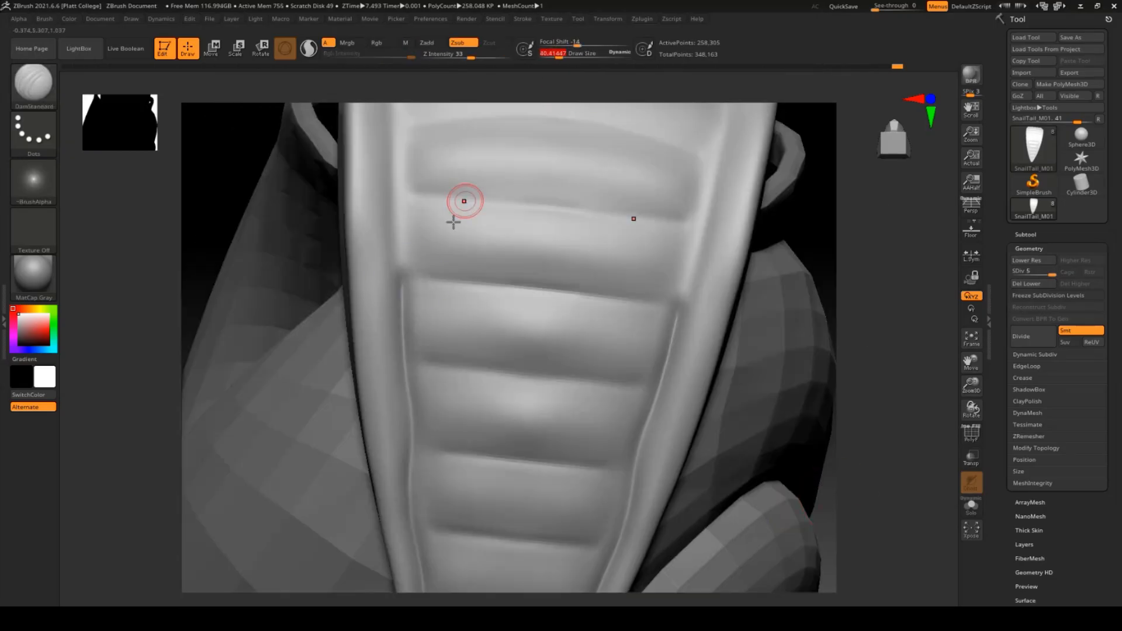
left_click_drag(402, 291, 416, 121)
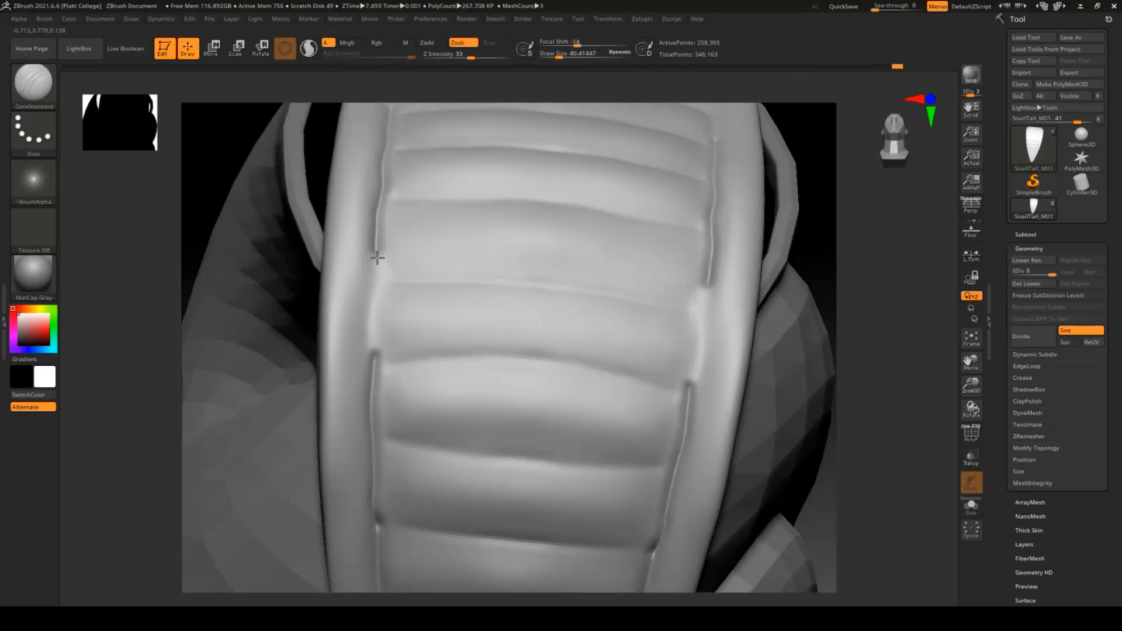
left_click_drag(378, 258, 375, 353)
key("shift")
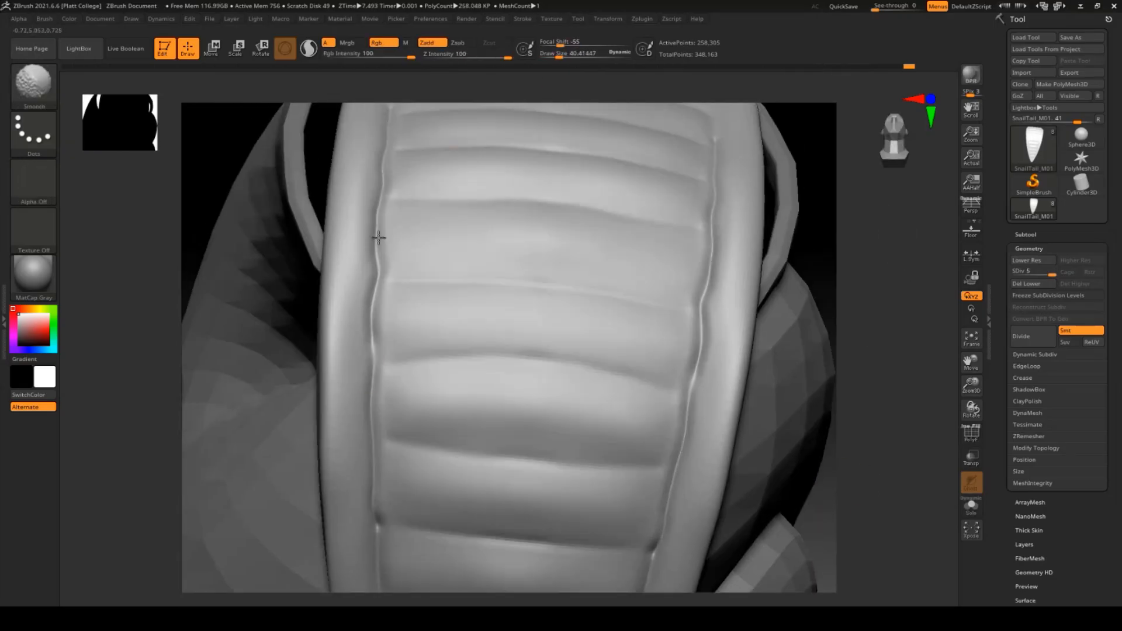
left_click_drag(378, 290, 381, 201, "shift")
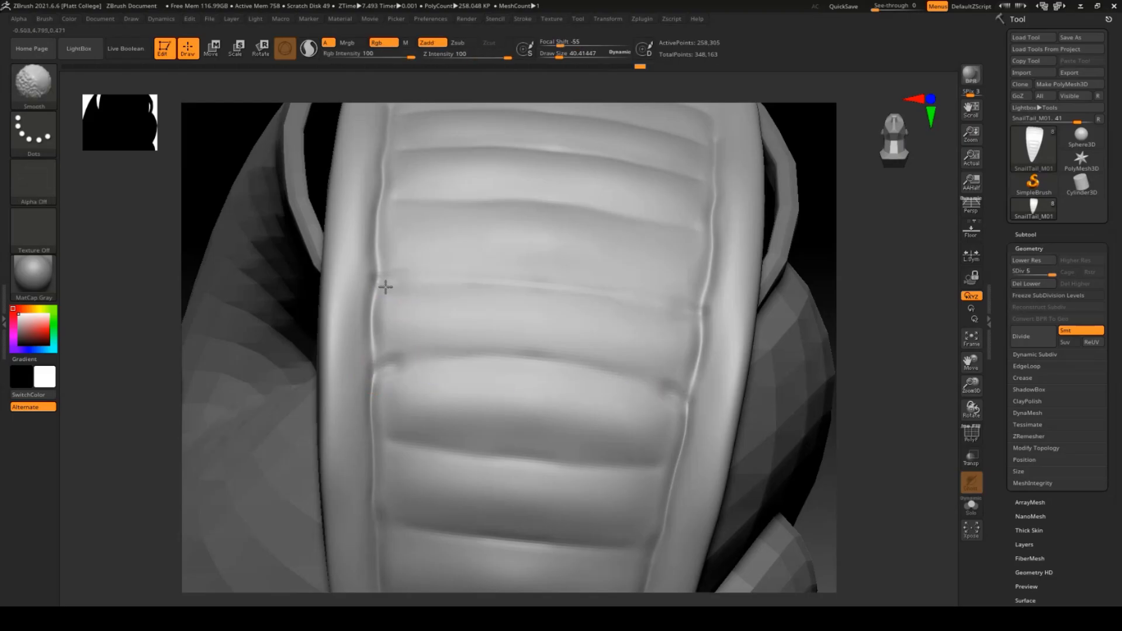
Step: Deepen the creases between the middle ridges so they join the side groove, and soften them
left_click_drag(682, 396, 411, 363)
key("shift")
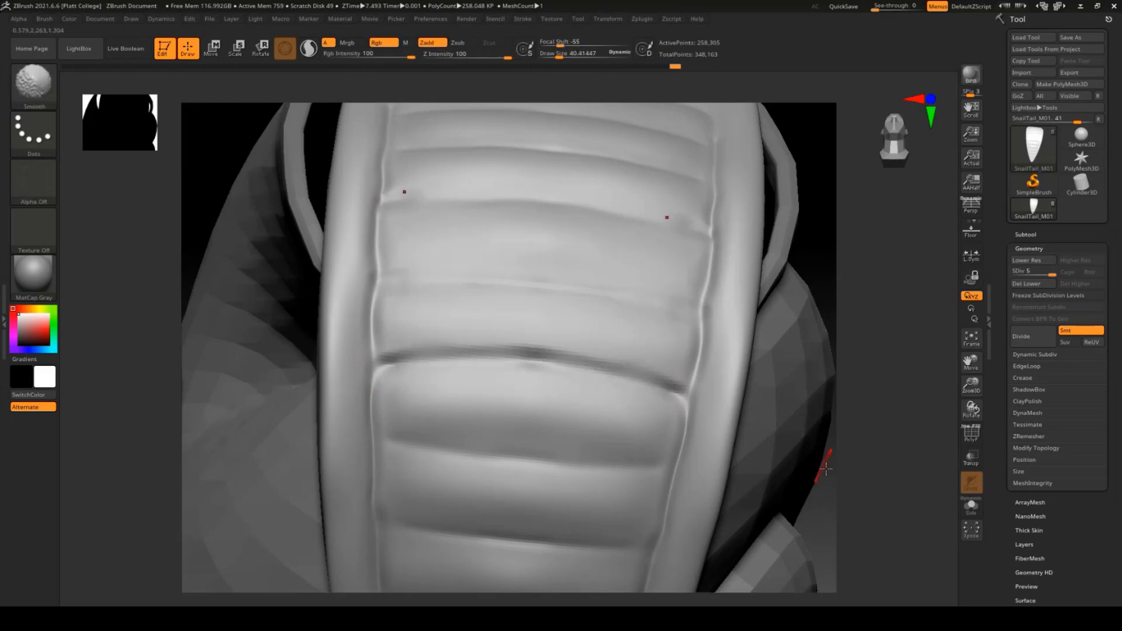
left_click_drag(865, 465, 880, 335, "alt")
left_click_drag(436, 233, 591, 232, "shift")
mouse_move(391, 317)
left_mouse_down()
mouse_move(678, 354)
mouse_move(394, 319)
left_mouse_up()
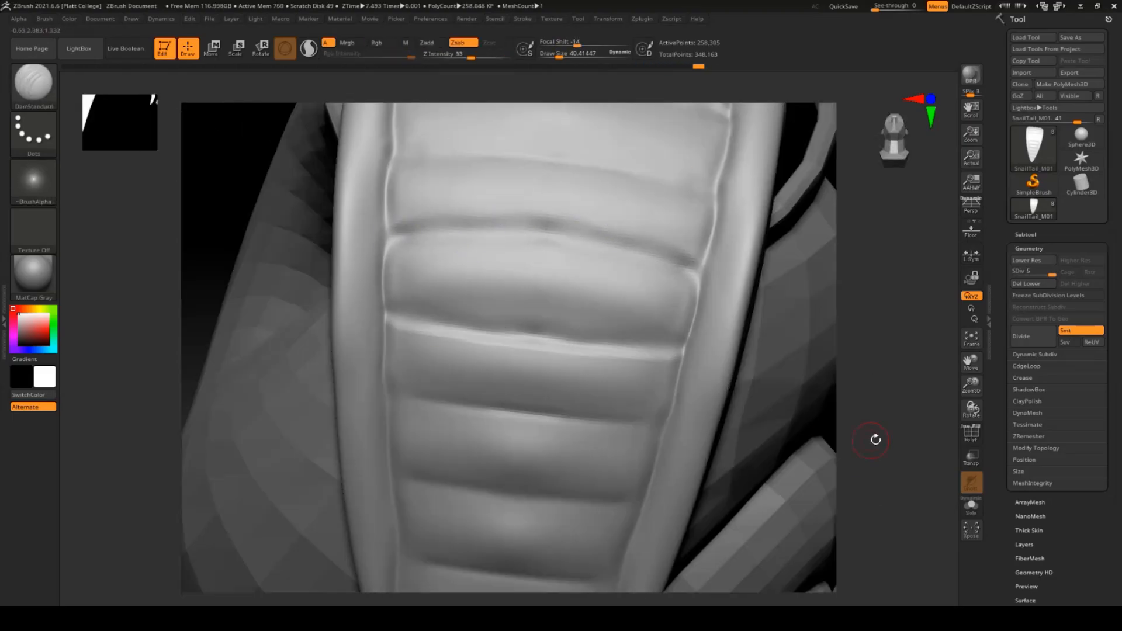
Step: Carve and smooth the next creases below the middle of the tail's underside
left_click_drag(876, 440, 853, 436)
left_click_drag(406, 299, 679, 328)
left_click_drag(678, 327, 428, 300, "shift")
left_click_drag(407, 358, 558, 408)
left_click_drag(559, 407, 420, 391, "shift")
Step: Carve and smooth the last creases between the ridges near the tail tip
left_click_drag(328, 436, 356, 296, "alt")
mouse_move(439, 296)
left_mouse_down()
mouse_move(567, 346)
mouse_move(462, 336)
left_mouse_up()
mouse_move(894, 436)
left_mouse_down()
mouse_move(869, 434)
mouse_move(871, 336)
left_mouse_up()
mouse_move(446, 263)
left_mouse_down()
mouse_move(448, 295)
mouse_move(558, 322)
left_mouse_up()
mouse_move(558, 321)
left_mouse_down("shift")
mouse_move(456, 304)
mouse_move(542, 405)
mouse_move(465, 393)
left_mouse_up("shift")
mouse_move(464, 449)
left_mouse_down()
mouse_move(528, 490)
mouse_move(488, 482)
left_mouse_up()
Step: Select the SnailHead_M01 subtool and open its geometry settings
mouse_move(870, 435)
left_mouse_down("alt")
mouse_move(596, 372)
mouse_move(767, 423)
mouse_move(786, 468)
left_mouse_up("alt")
left_click_drag(574, 54, 571, 54)
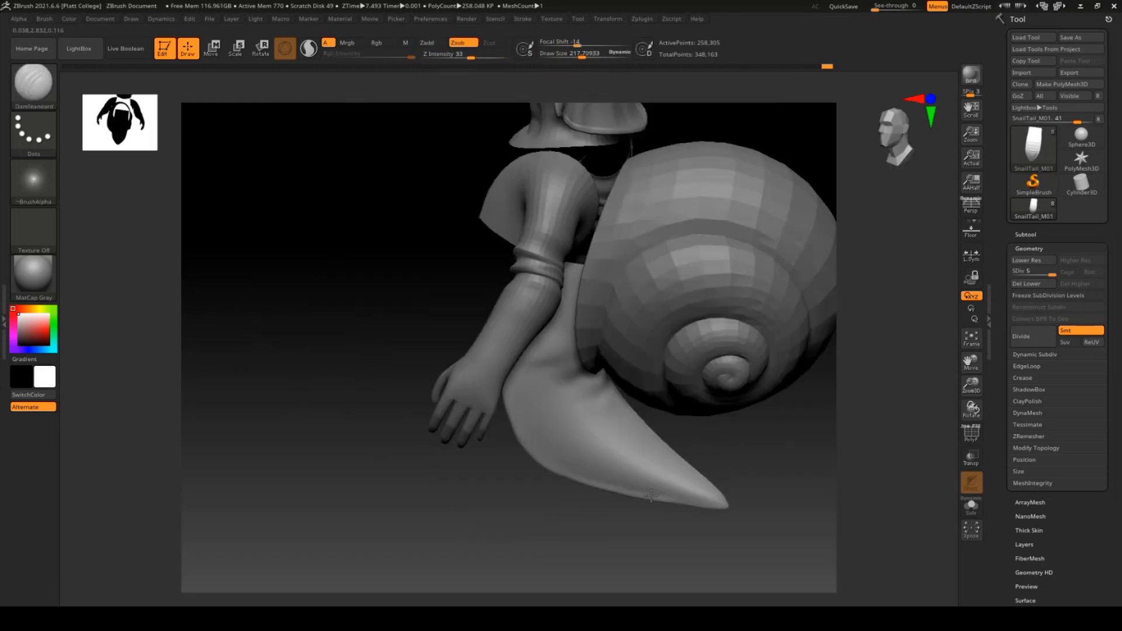
mouse_move(702, 193)
left_mouse_down()
mouse_move(774, 181)
mouse_move(939, 263)
left_mouse_up()
left_click(1024, 248)
left_click(1025, 235)
left_click(1026, 261)
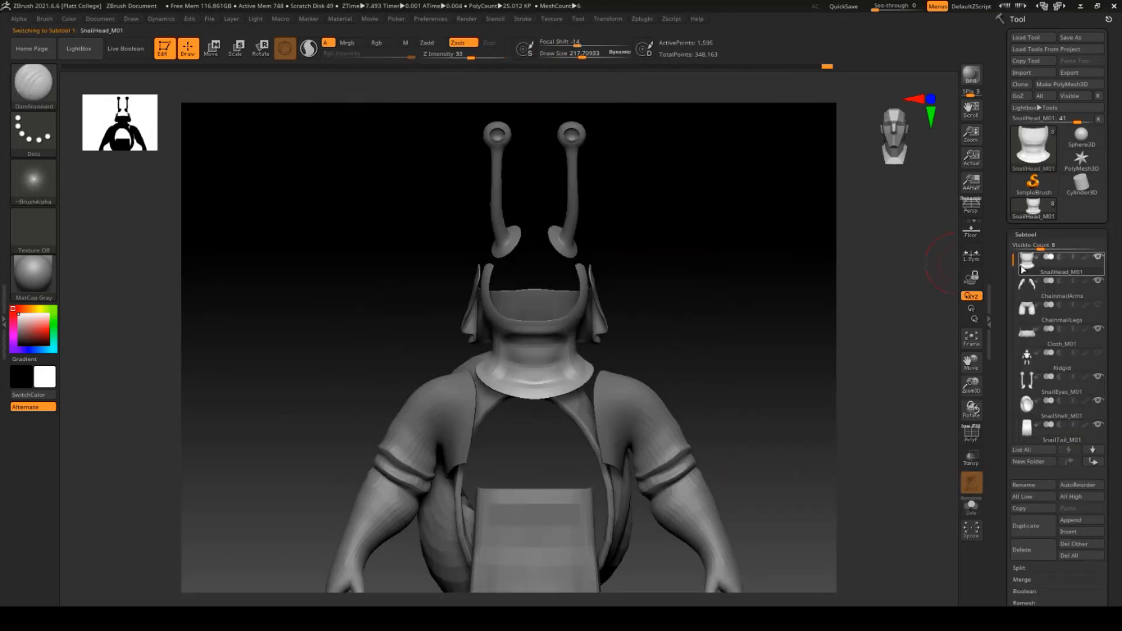
left_click(1025, 234)
left_click(1028, 249)
left_click(1026, 234)
Step: Select the SnailEyes_M01 subtool and divide its mesh up to subdivision level 4
left_click(1027, 381)
left_click_drag(722, 215, 749, 281, "alt")
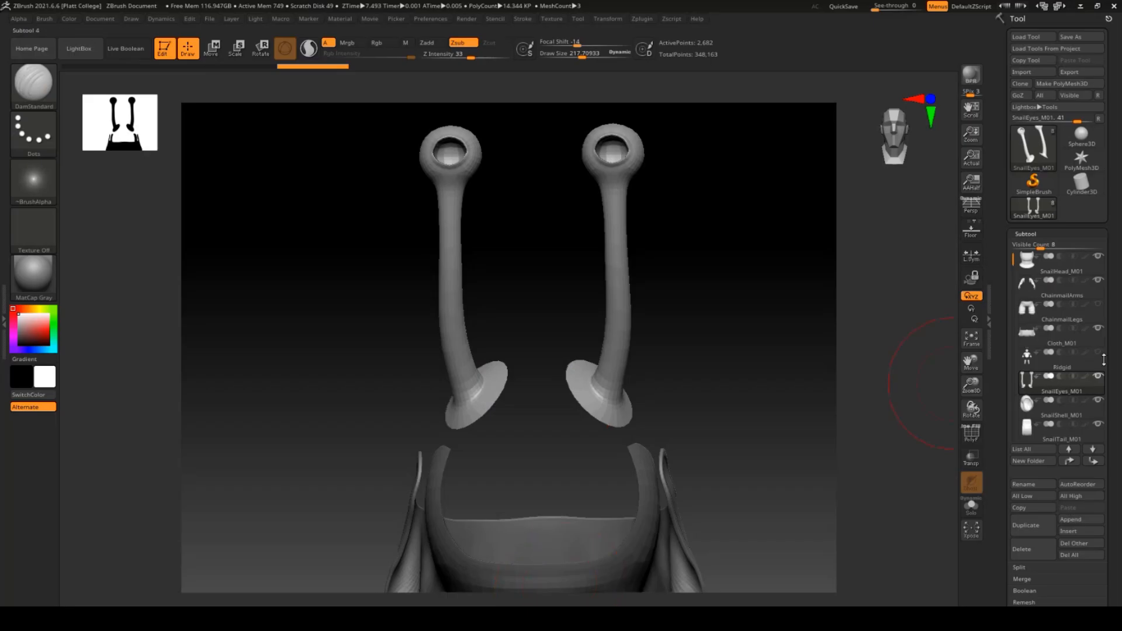
left_click(1023, 337)
left_click(1023, 338)
left_click(1023, 337)
Step: Set the Draw Size to about 9 and carve creases at the outer corner of the eyelids
mouse_move(748, 240)
left_mouse_down("alt")
mouse_move(714, 371)
mouse_move(694, 343)
mouse_move(660, 336)
mouse_move(649, 363)
left_mouse_up("alt")
left_click(565, 53)
left_click_drag(565, 53, 559, 54)
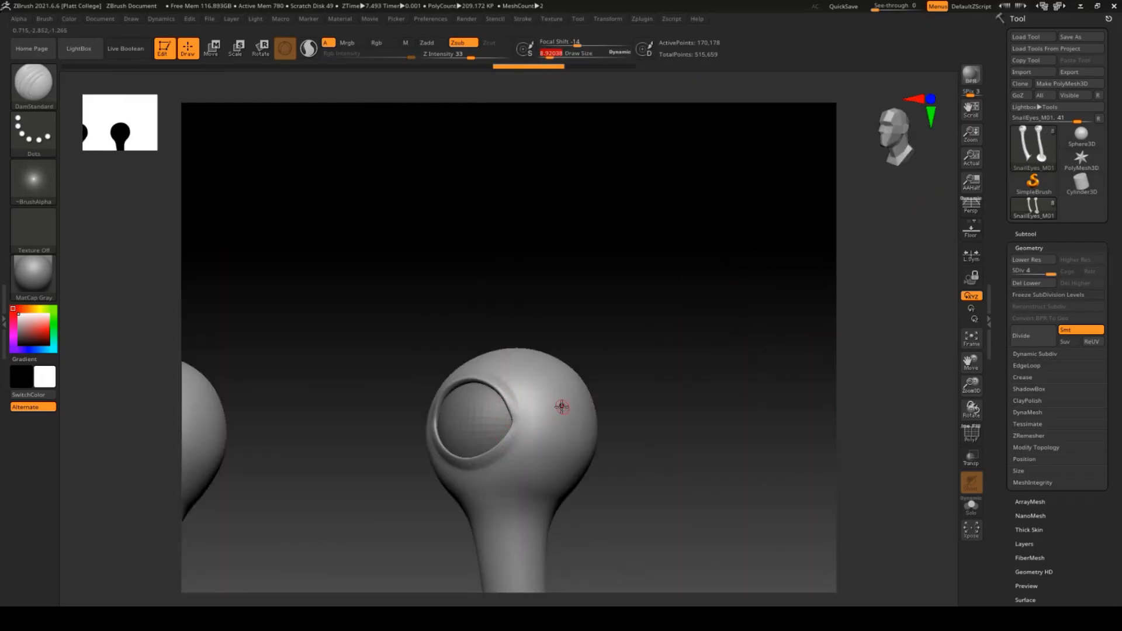
left_click_drag(562, 407, 715, 380, "alt")
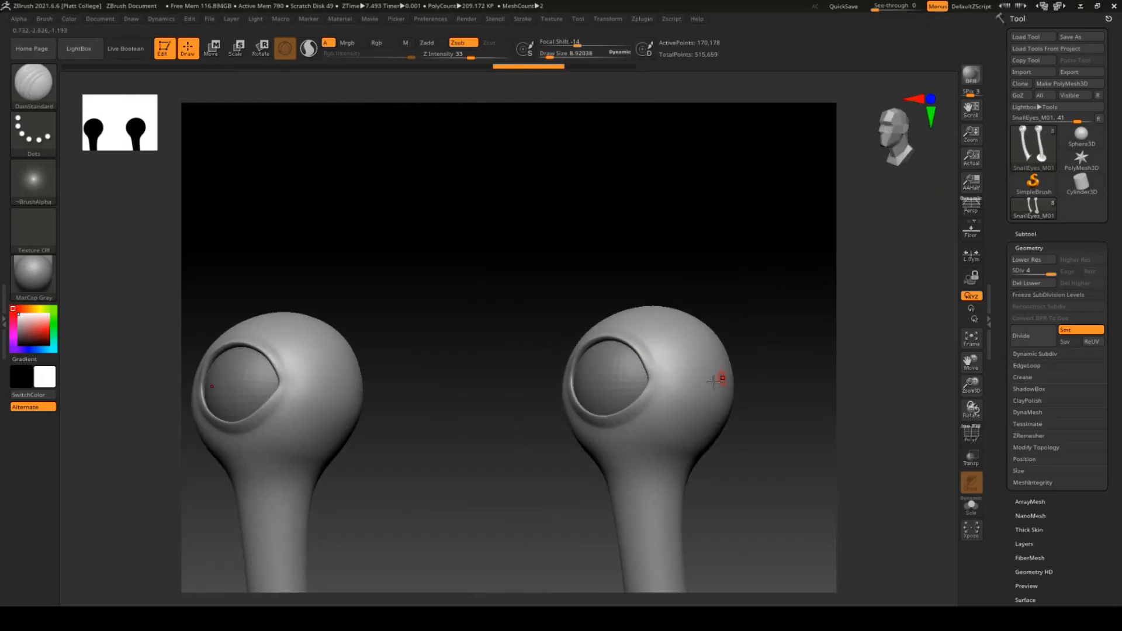
key("shift")
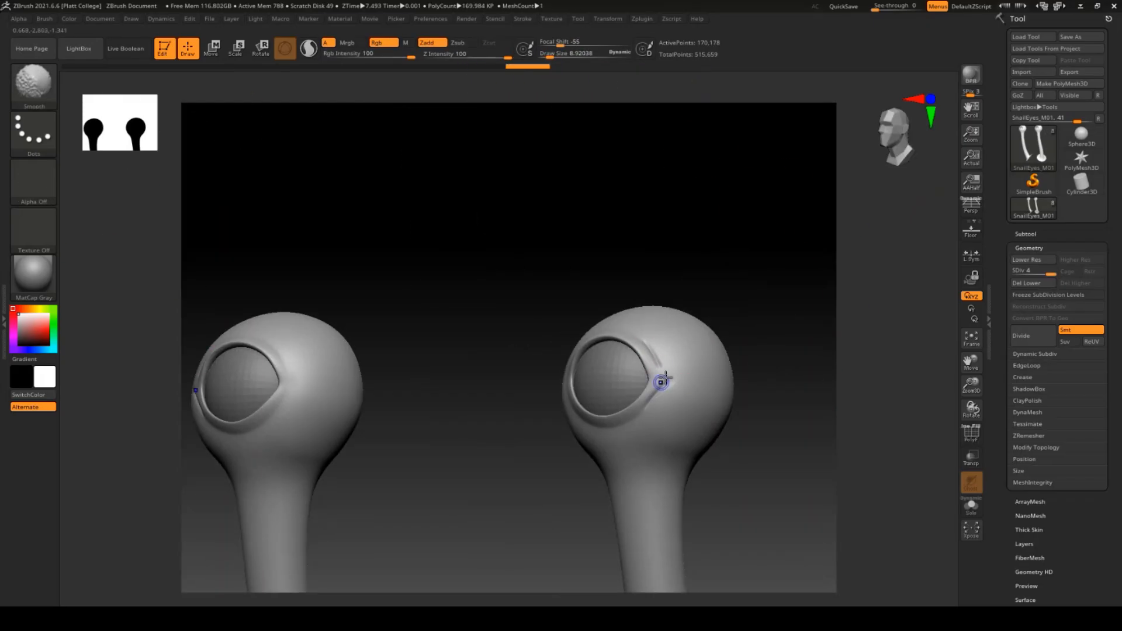
left_click_drag(647, 381, 666, 366)
mouse_move(754, 403)
left_mouse_down()
mouse_move(794, 411)
mouse_move(778, 468)
left_mouse_up()
Step: Carve the eyelid creases along the lower rim and inner corner, and smooth them up over the upper lid
mouse_move(410, 362)
left_mouse_down()
mouse_move(429, 393)
mouse_move(413, 378)
mouse_move(510, 463)
left_mouse_up()
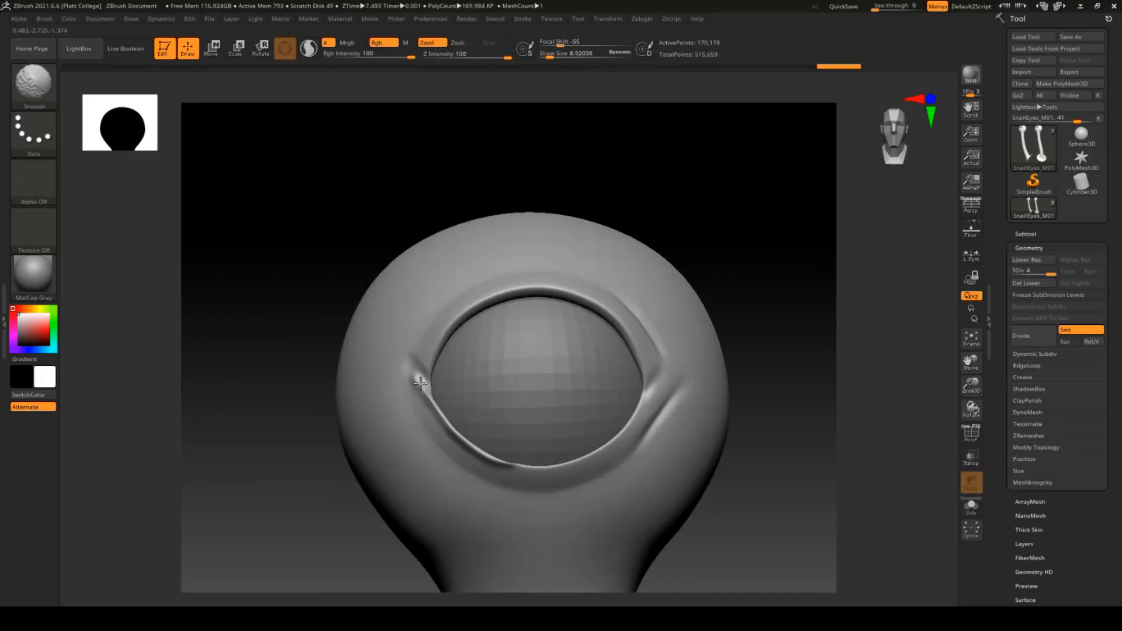
left_click_drag(667, 367, 660, 380)
left_click_drag(264, 363, 328, 380)
mouse_move(407, 359)
left_mouse_down()
mouse_move(420, 389)
mouse_move(397, 382)
left_mouse_up()
mouse_move(404, 391)
left_mouse_down("shift")
mouse_move(409, 326)
mouse_move(511, 270)
left_mouse_up("shift")
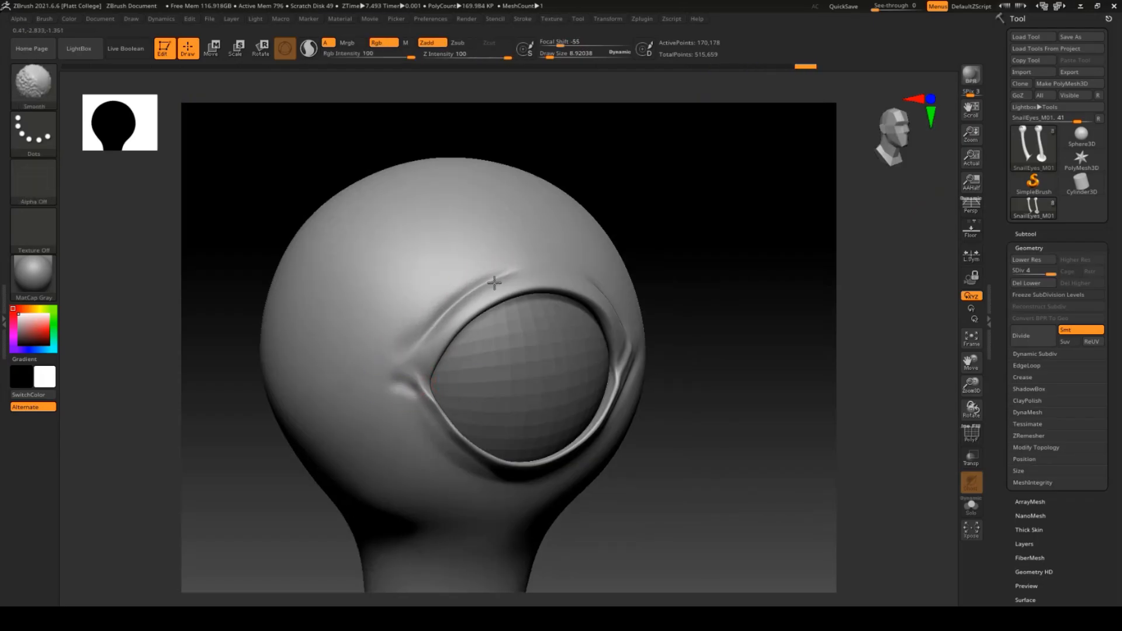
Step: Deepen and smooth the creases at the outer and inner corners of the eye
right_click_drag(441, 317, 549, 306)
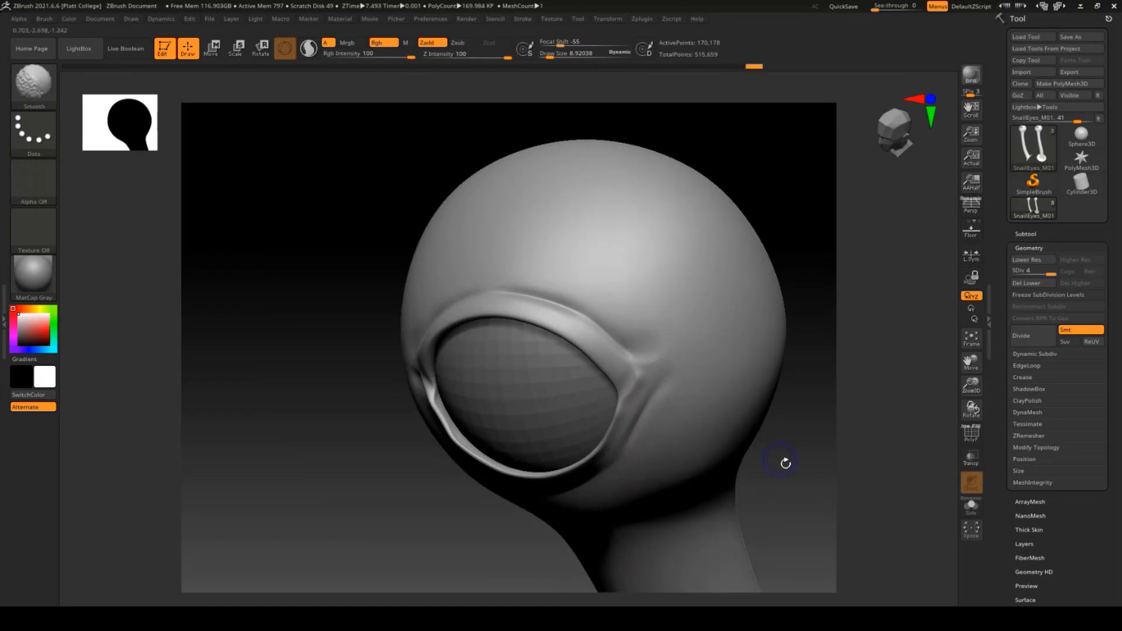
left_click_drag(786, 463, 789, 424)
mouse_move(637, 388)
left_mouse_down()
mouse_move(656, 380)
mouse_move(641, 388)
left_mouse_up()
left_click_drag(672, 497, 720, 487)
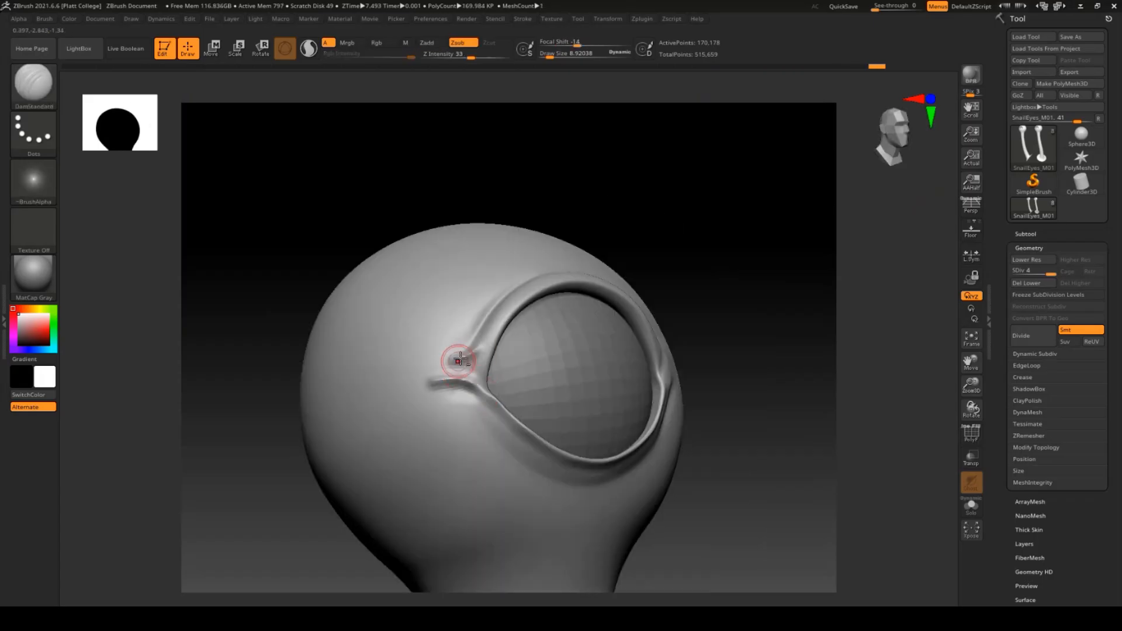
left_click_drag(459, 361, 490, 409, "shift")
Step: Smooth the upper eyelid's edge, then rework and soften the crease at its outer corner
left_click_drag(760, 473, 711, 470)
left_click_drag(715, 339, 717, 349, "shift")
left_click_drag(772, 433, 760, 497)
left_click_drag(544, 346, 559, 339, "shift")
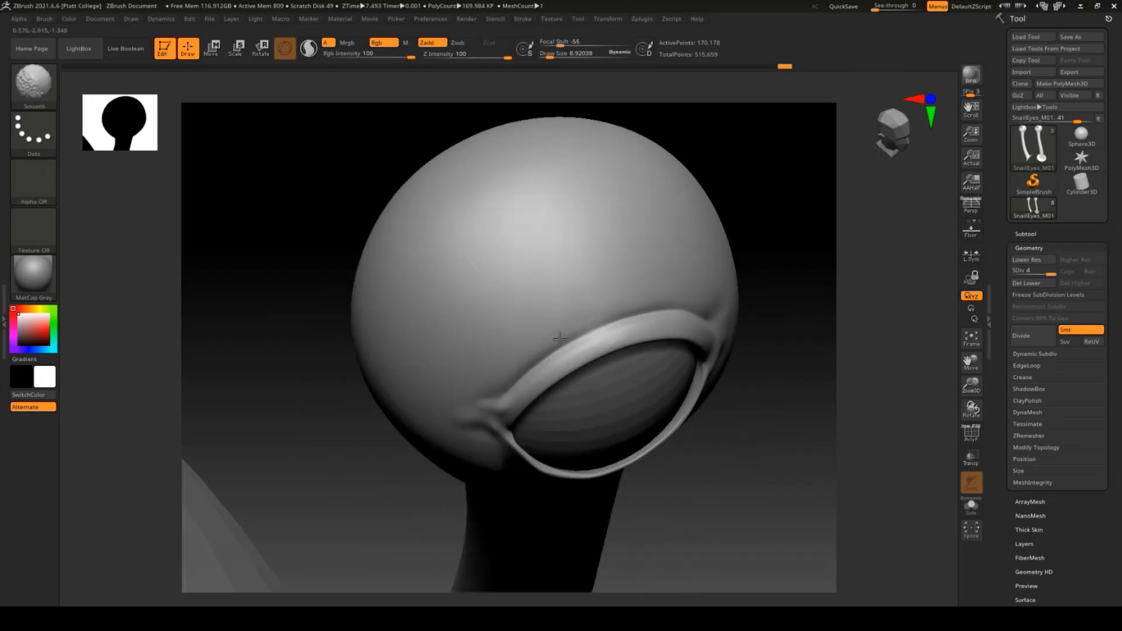
left_click_drag(784, 466, 781, 403)
left_click_drag(600, 383, 612, 366)
left_click_drag(612, 366, 628, 361, "shift")
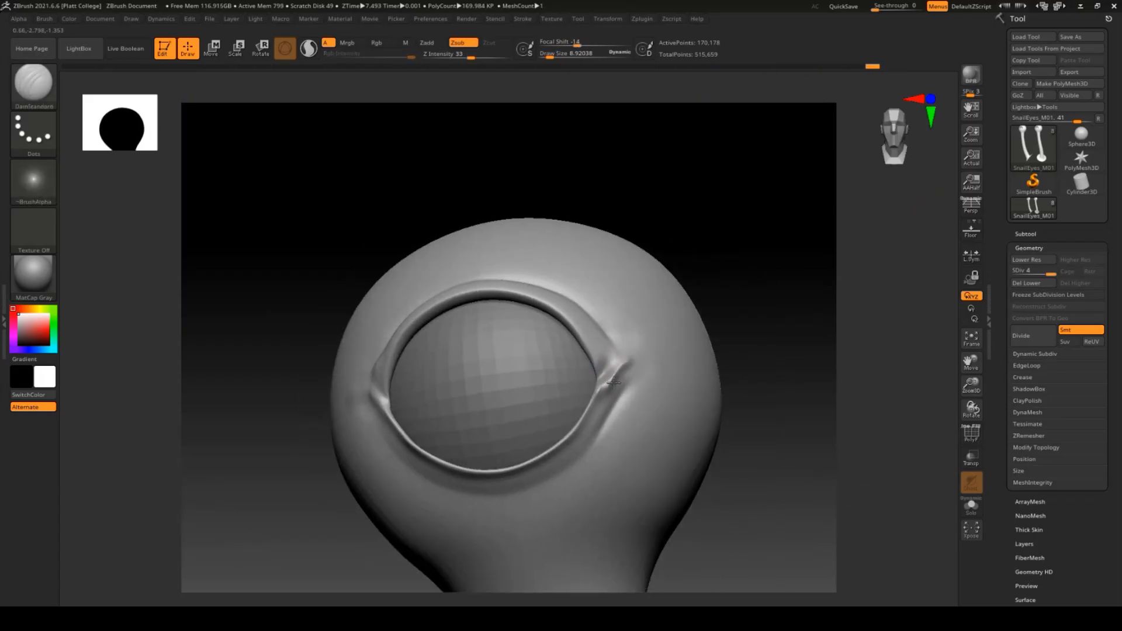
left_click_drag(592, 412, 608, 375, "shift")
Step: Carve folds above and below the eyelids and soften them with a Draw Size of about 76
left_click_drag(751, 439, 750, 466)
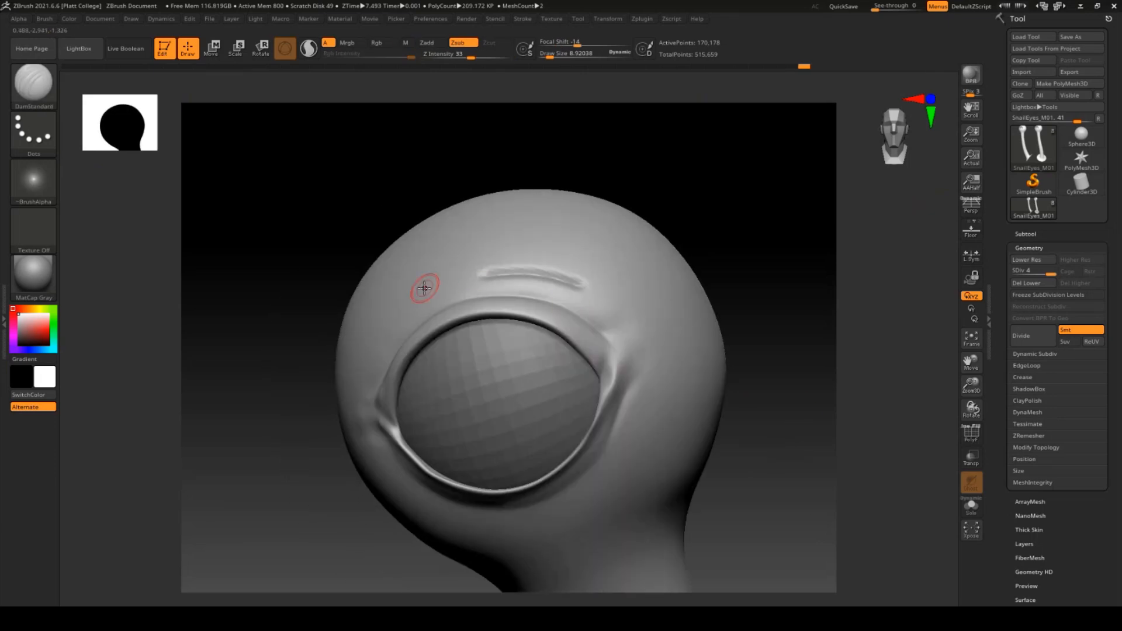
left_click_drag(444, 286, 584, 281, "shift")
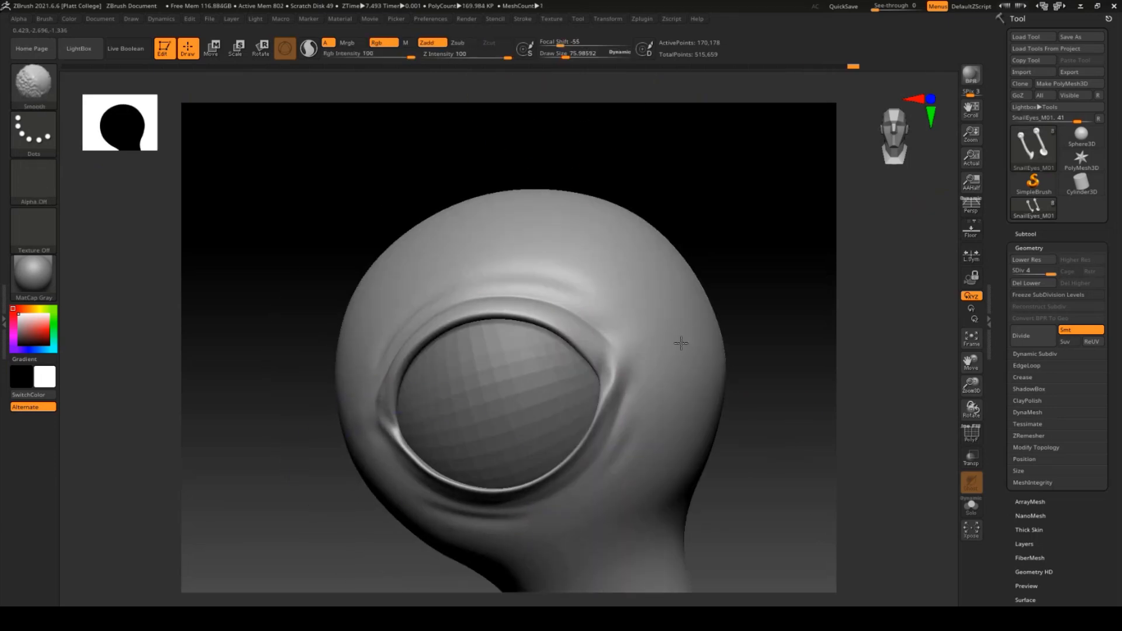
mouse_move(760, 351)
left_mouse_down()
mouse_move(806, 371)
mouse_move(787, 398)
mouse_move(801, 381)
mouse_move(795, 361)
mouse_move(862, 288)
left_mouse_up()
left_click_drag(709, 253, 733, 370)
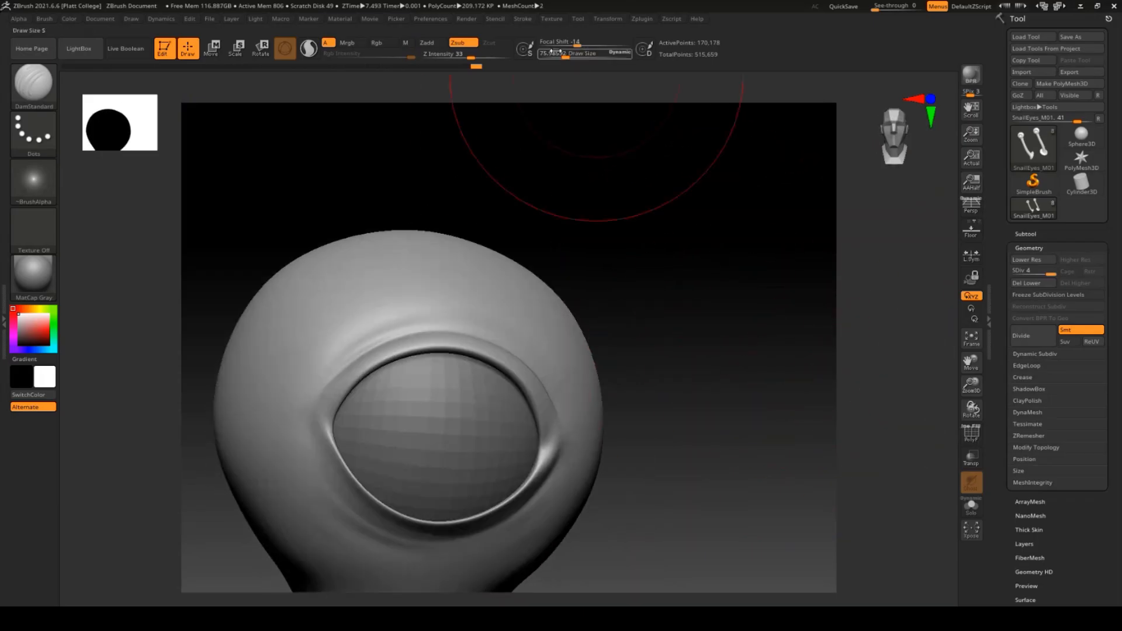
Step: Carve a thin fold curving around the outer side of the eye with a Draw Size of about 9, and smooth it
left_click_drag(743, 304, 661, 307)
left_click_drag(556, 356, 591, 388)
key("ctrl+z")
left_click_drag(552, 55, 549, 55)
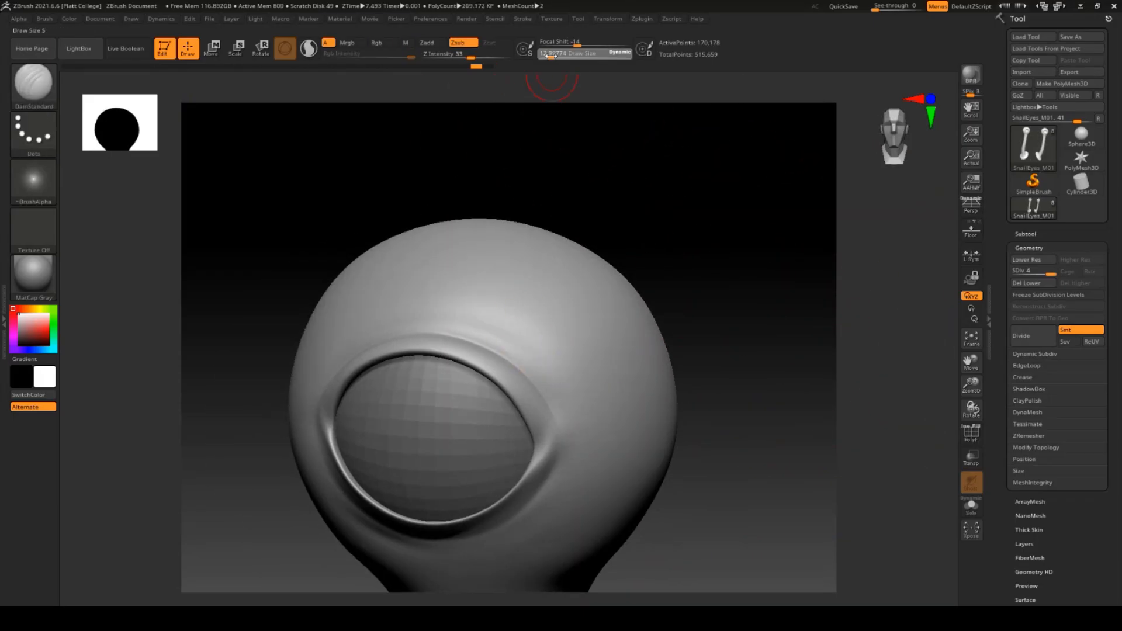
left_click_drag(731, 374, 776, 348)
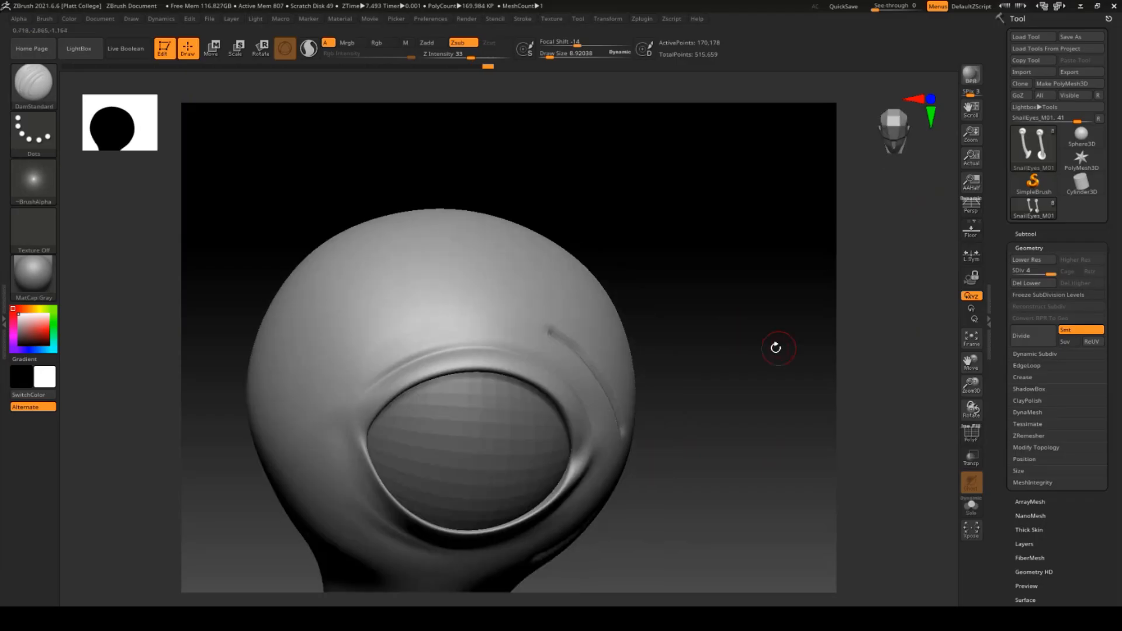
left_click(566, 54)
mouse_move(409, 304)
left_mouse_down("shift")
mouse_move(529, 298)
mouse_move(573, 339)
left_mouse_up("shift")
Step: Smooth the folds below the lower eyelid and beside the outer eye corner
left_click_drag(707, 480, 714, 429)
mouse_move(561, 526)
left_mouse_down("shift")
mouse_move(396, 533)
mouse_move(409, 514)
left_mouse_up("shift")
mouse_move(780, 344)
left_mouse_down()
mouse_move(784, 406)
mouse_move(730, 430)
left_mouse_up()
left_click_drag(544, 404, 517, 362, "shift")
Step: Carve short wrinkles around both eye corners with a Draw Size of about 12, and soften them with one of about 62
left_click_drag(716, 386, 854, 209)
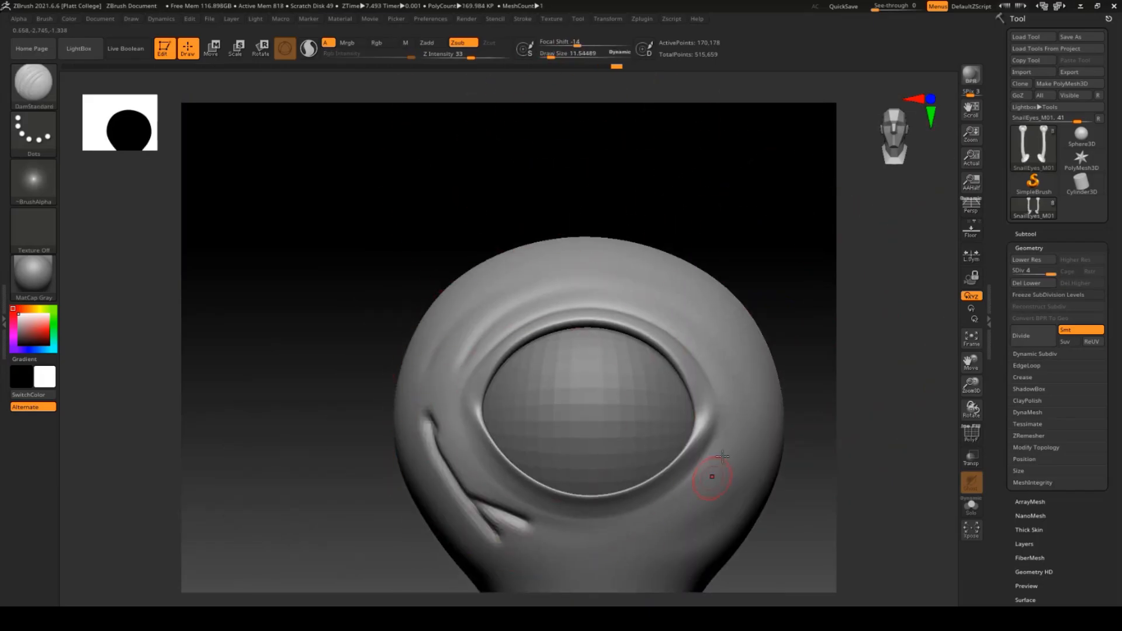
left_click_drag(448, 391, 459, 393)
left_click_drag(826, 418, 766, 438)
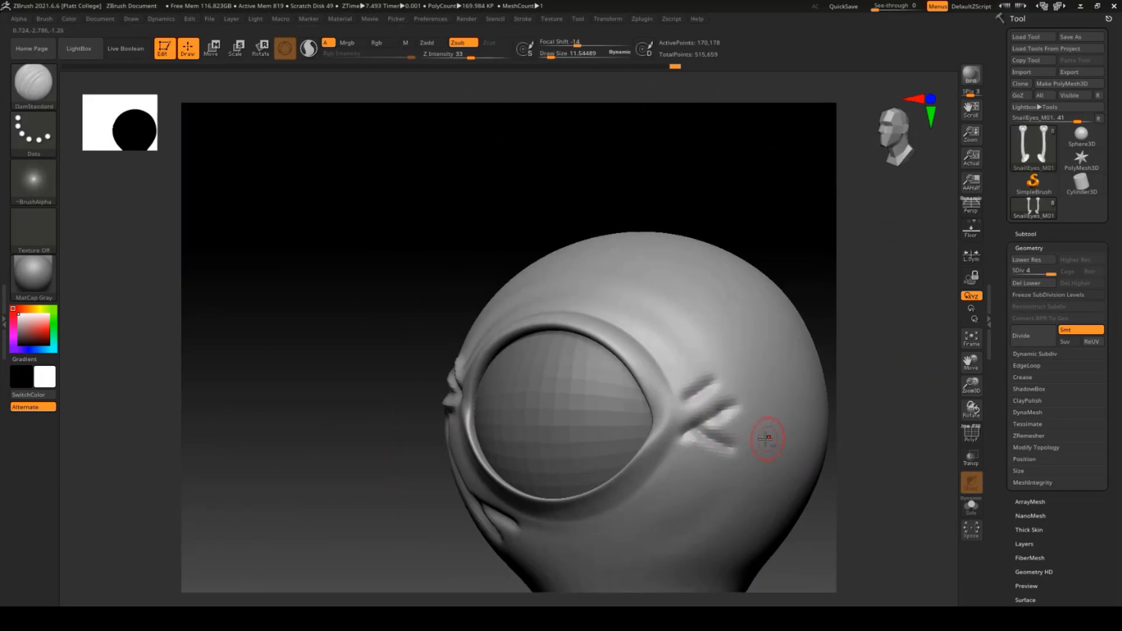
left_click_drag(565, 53, 563, 53)
mouse_move(727, 410)
left_mouse_down("shift")
mouse_move(757, 410)
mouse_move(723, 415)
left_mouse_up("shift")
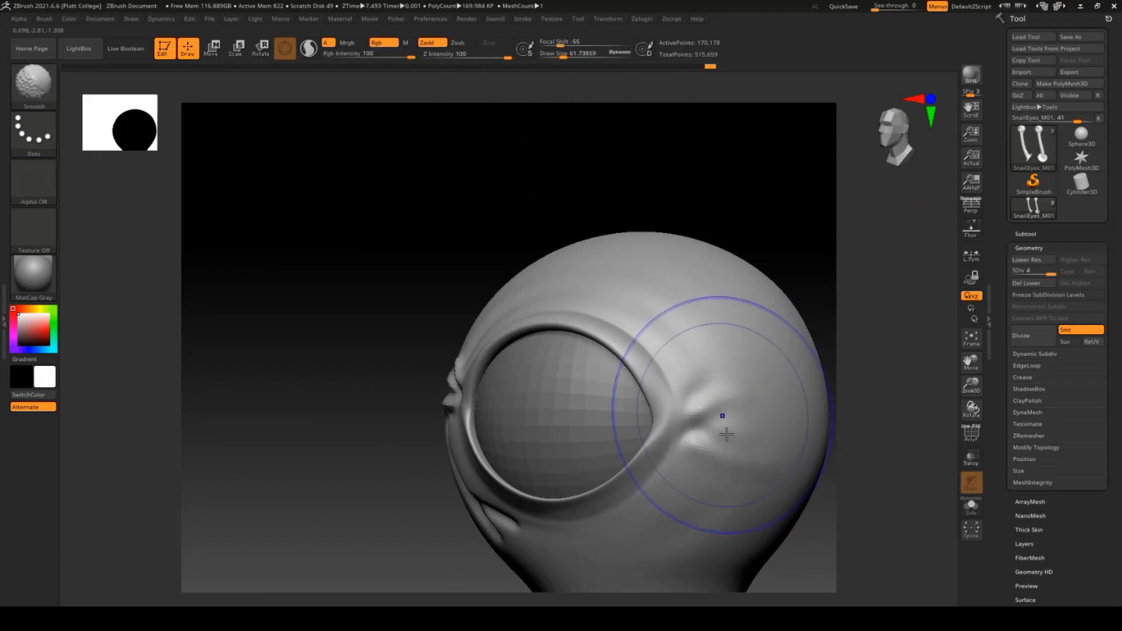
left_click_drag(311, 283, 392, 286)
left_click_drag(436, 392, 401, 392, "shift")
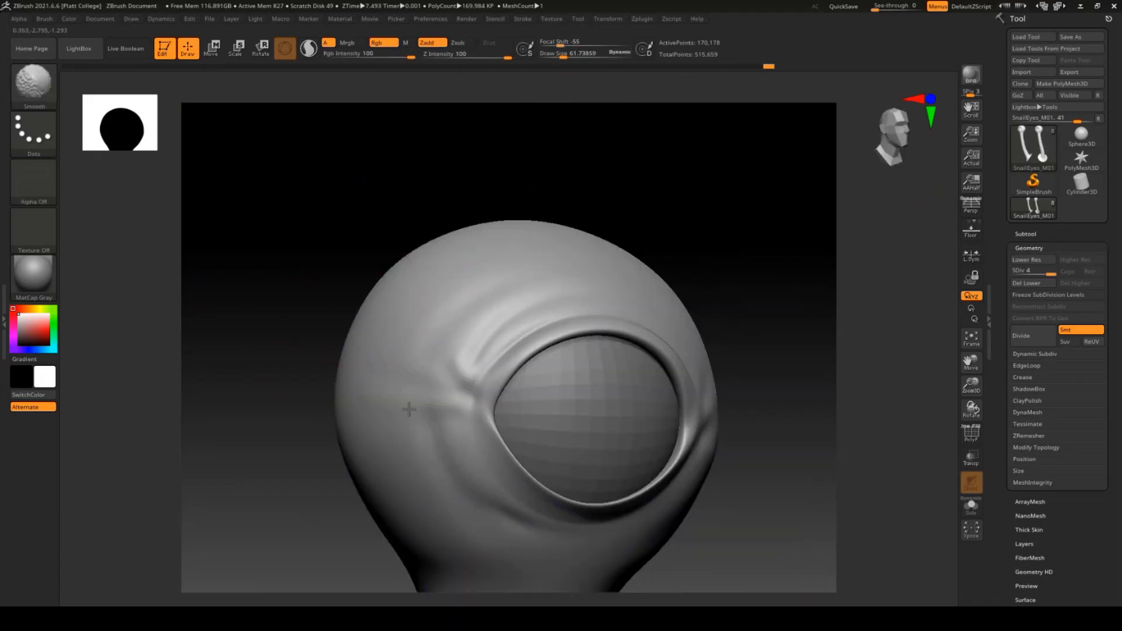
Step: Switch to another brush and reshape and smooth the back of the eye bulb
mouse_move(698, 534)
left_mouse_down("alt")
mouse_move(697, 433)
mouse_move(682, 426)
mouse_move(450, 442)
left_mouse_up("alt")
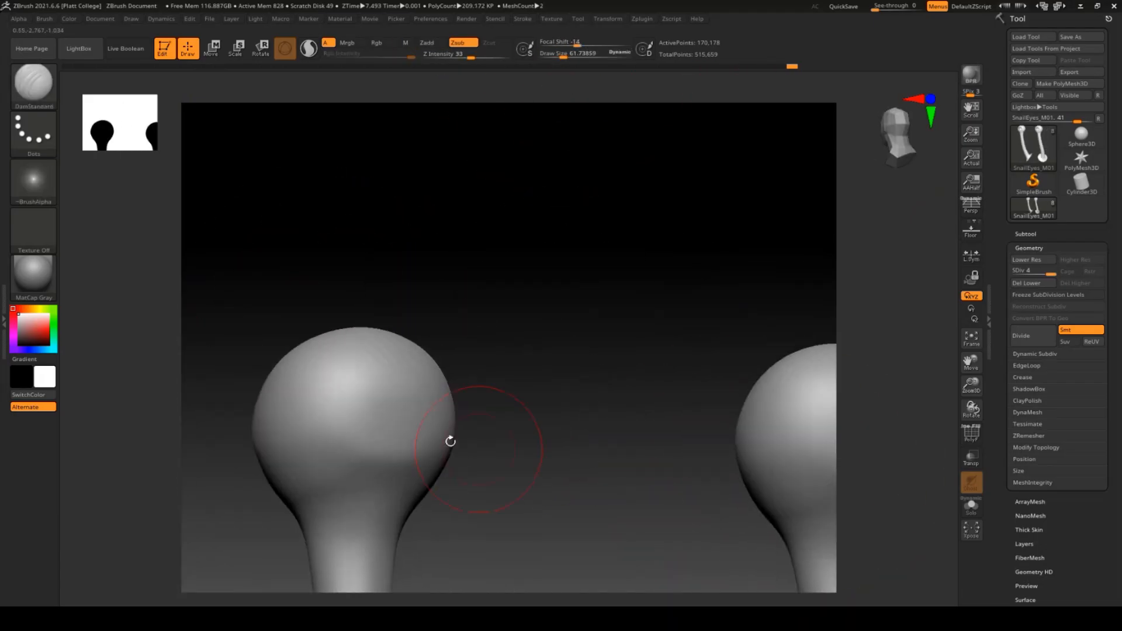
left_click(39, 85)
left_click(368, 140)
mouse_move(398, 404)
left_mouse_down("shift")
mouse_move(363, 416)
mouse_move(409, 448)
left_mouse_up("shift")
mouse_move(409, 447)
left_mouse_down("shift")
mouse_move(383, 416)
mouse_move(409, 438)
left_mouse_up("shift")
mouse_move(496, 453)
left_mouse_down()
mouse_move(530, 458)
mouse_move(584, 414)
mouse_move(599, 417)
left_mouse_up()
mouse_move(362, 400)
left_mouse_down()
mouse_move(435, 439)
mouse_move(383, 435)
left_mouse_up()
Step: Switch to the Standard brush, smooth the back of the eye bulb and lower the mesh to subdivision level 2
left_click(34, 85)
left_click(344, 102)
mouse_move(383, 435)
left_mouse_down("shift")
mouse_move(398, 439)
mouse_move(389, 447)
left_mouse_up("shift")
left_click(1027, 273)
left_click_drag(608, 374, 634, 404)
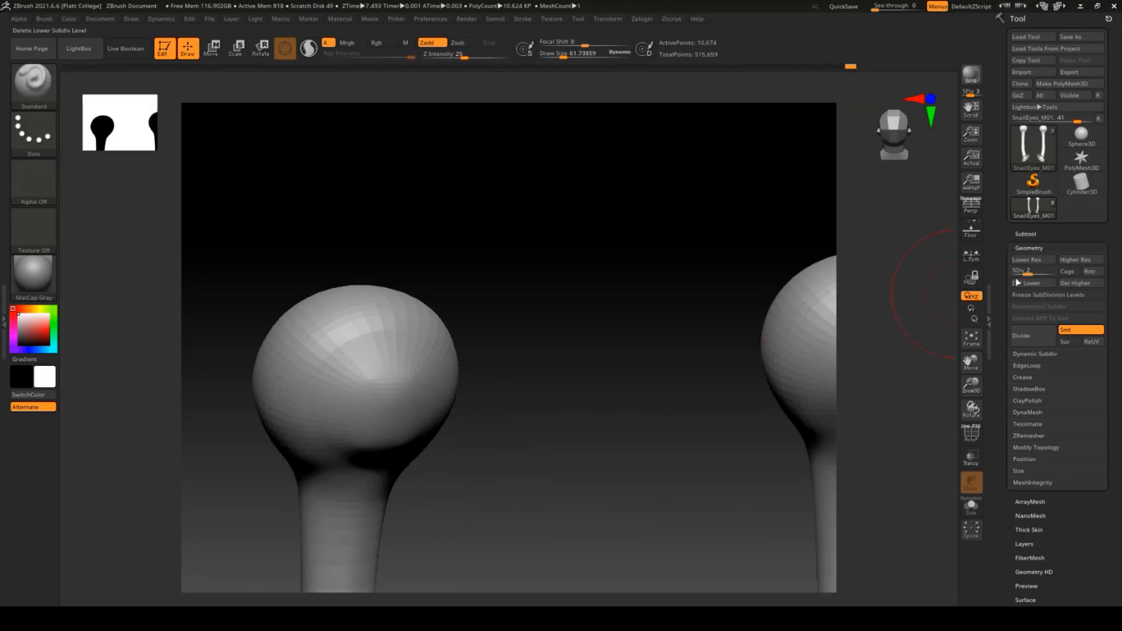
Step: Try reshaping and smoothing the back of the eye bulb, and undo those changes
left_click(1039, 273)
left_click_drag(380, 398, 386, 394, "shift")
mouse_move(503, 362)
left_mouse_down()
mouse_move(541, 313)
mouse_move(508, 377)
mouse_move(556, 326)
mouse_move(453, 394)
mouse_move(390, 386)
left_mouse_up()
key("ctrl+z")
key("ctrl+z")
key("ctrl+z")
key("ctrl+z")
key("ctrl+z")
Step: Select the Inflat brush with a Draw Size of about 58 and smooth the eye bulb's back down to the stalk
key("b")
key("i")
key("n")
mouse_move(541, 397)
left_mouse_down()
mouse_move(642, 424)
mouse_move(524, 470)
left_mouse_up()
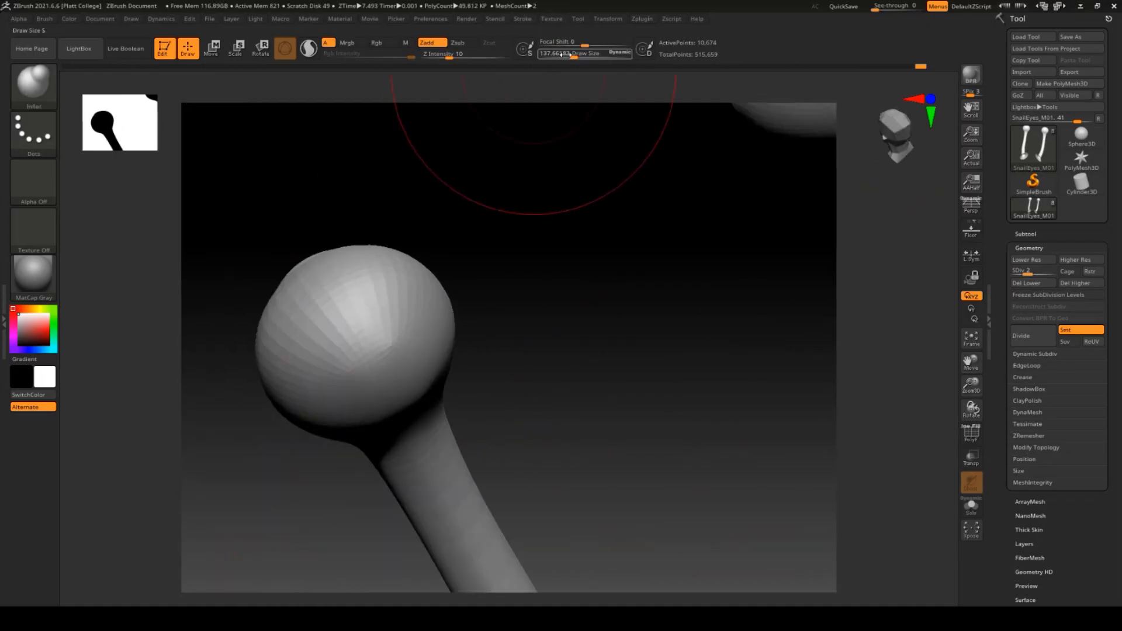
left_click_drag(392, 303, 403, 313, "shift")
left_click_drag(526, 339, 434, 410)
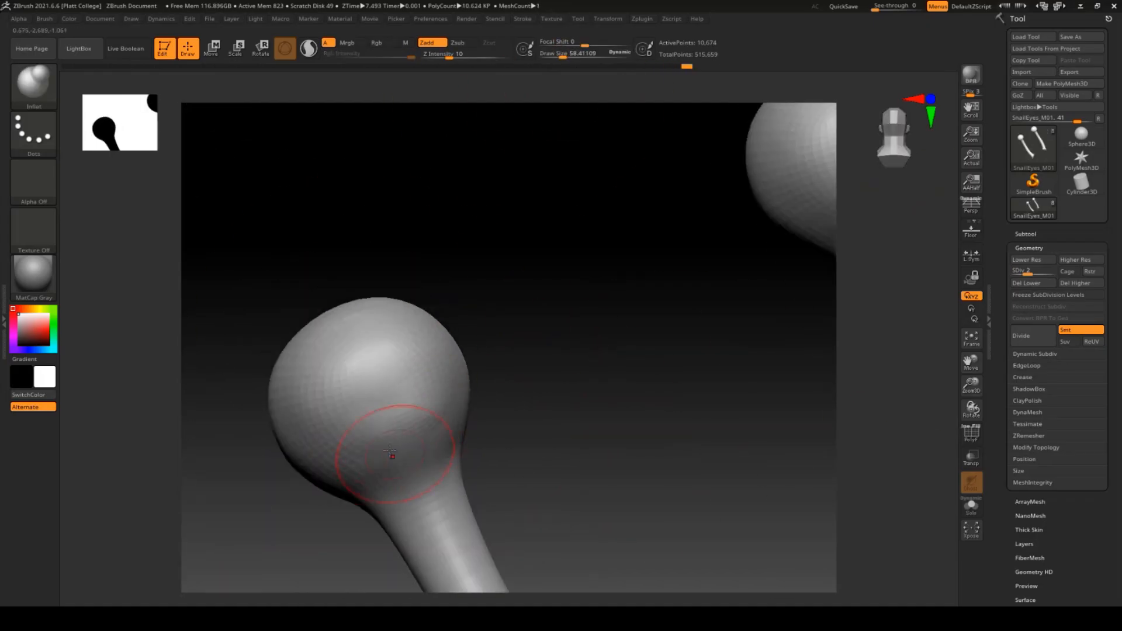
left_click_drag(403, 455, 378, 470, "shift")
Step: Raise the eyes' mesh back to subdivision level 4 and inspect the back of both eye bulbs
left_click_drag(555, 362, 690, 327)
left_click_drag(1027, 274, 1051, 273)
left_click_drag(806, 316, 742, 328)
left_click_drag(842, 319, 764, 325)
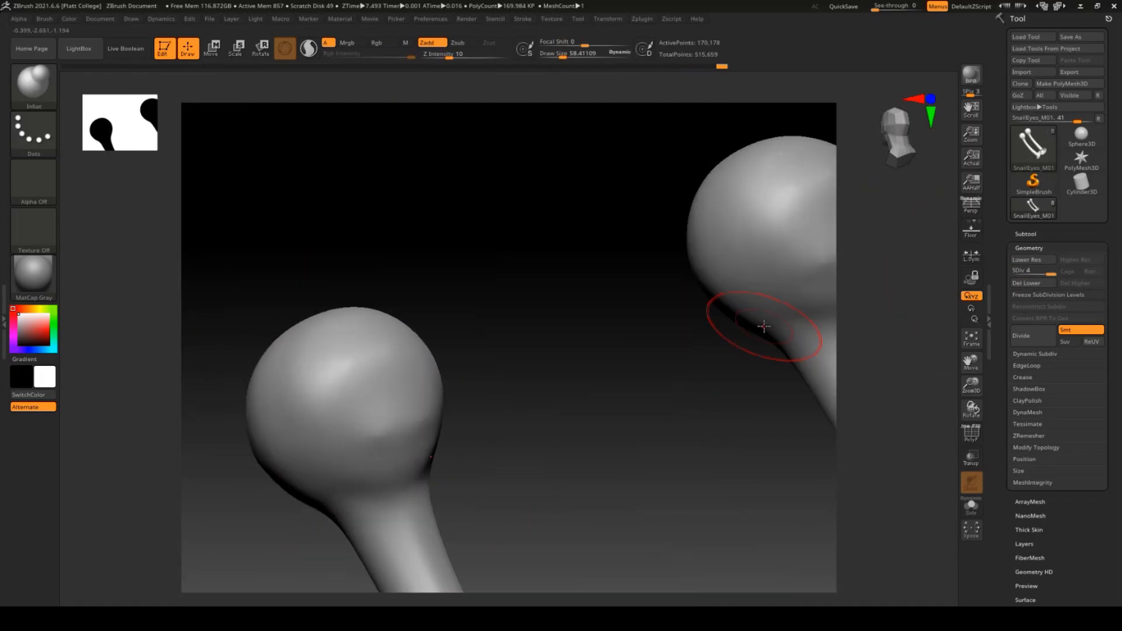
mouse_move(574, 369)
left_mouse_down()
mouse_move(555, 380)
mouse_move(558, 439)
left_mouse_up()
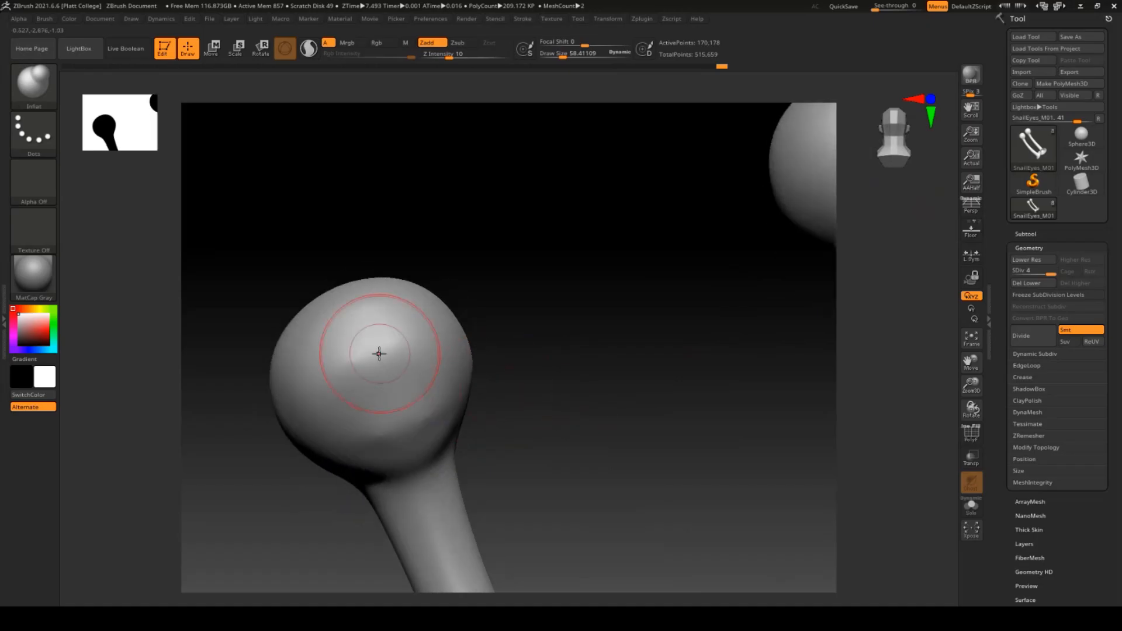
Step: Smooth the back of the eye bulb at subdivision level 2 and again at level 4
left_click_drag(1041, 274, 1016, 273)
left_click_drag(479, 408, 637, 418)
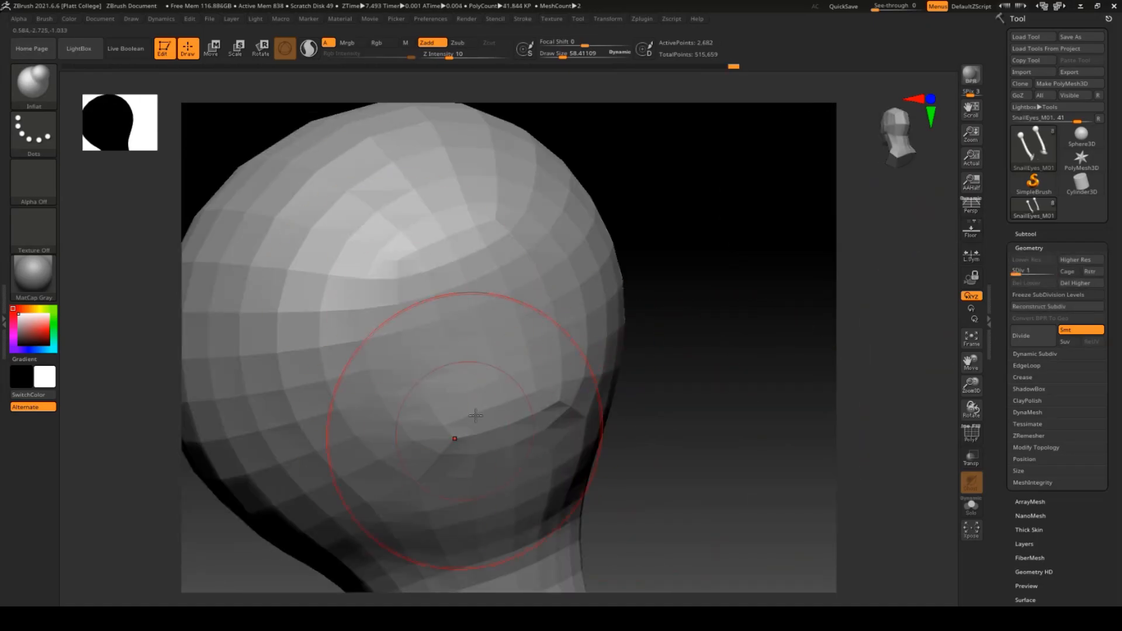
left_click_drag(1016, 273, 1027, 273)
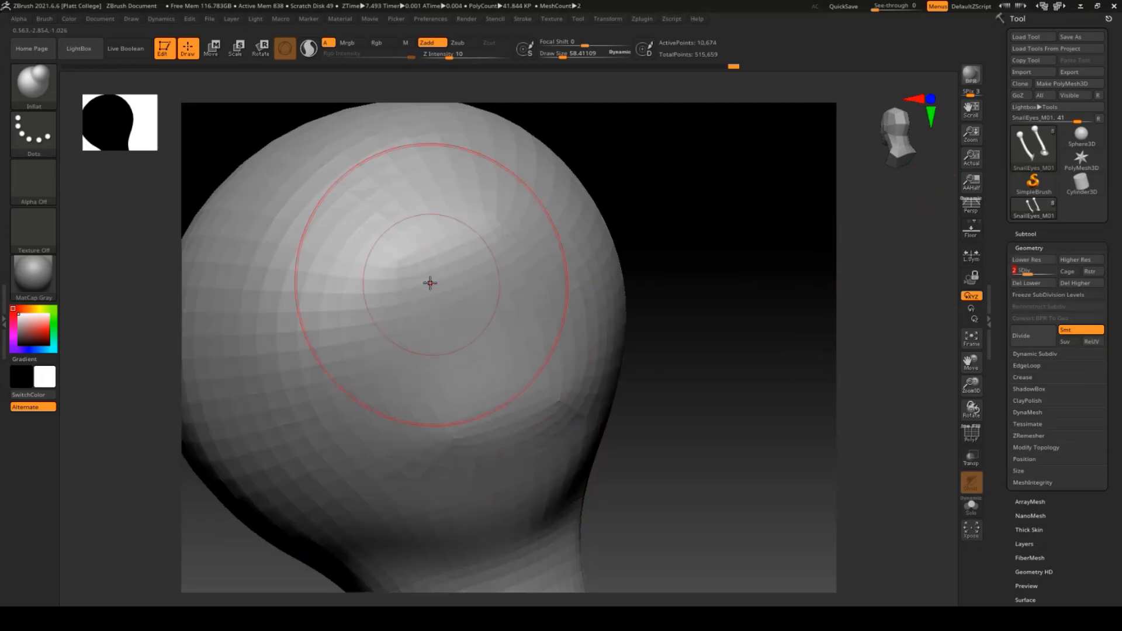
mouse_move(426, 293)
left_mouse_down("shift")
mouse_move(554, 389)
mouse_move(513, 463)
mouse_move(415, 526)
left_mouse_up("shift")
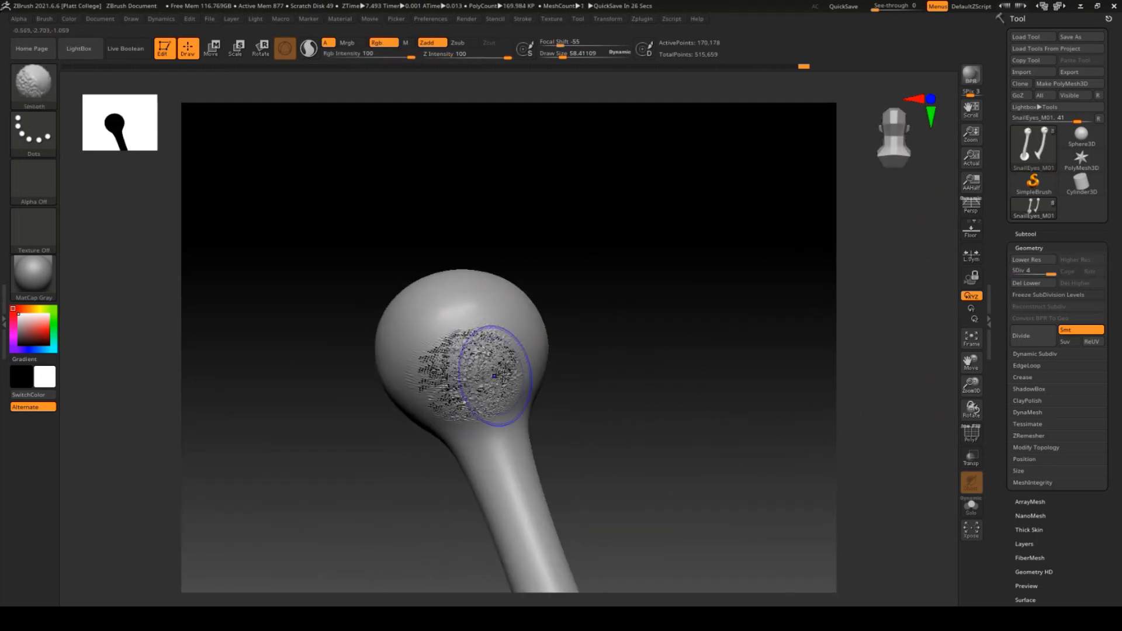
left_click_drag(496, 370, 431, 313, "shift")
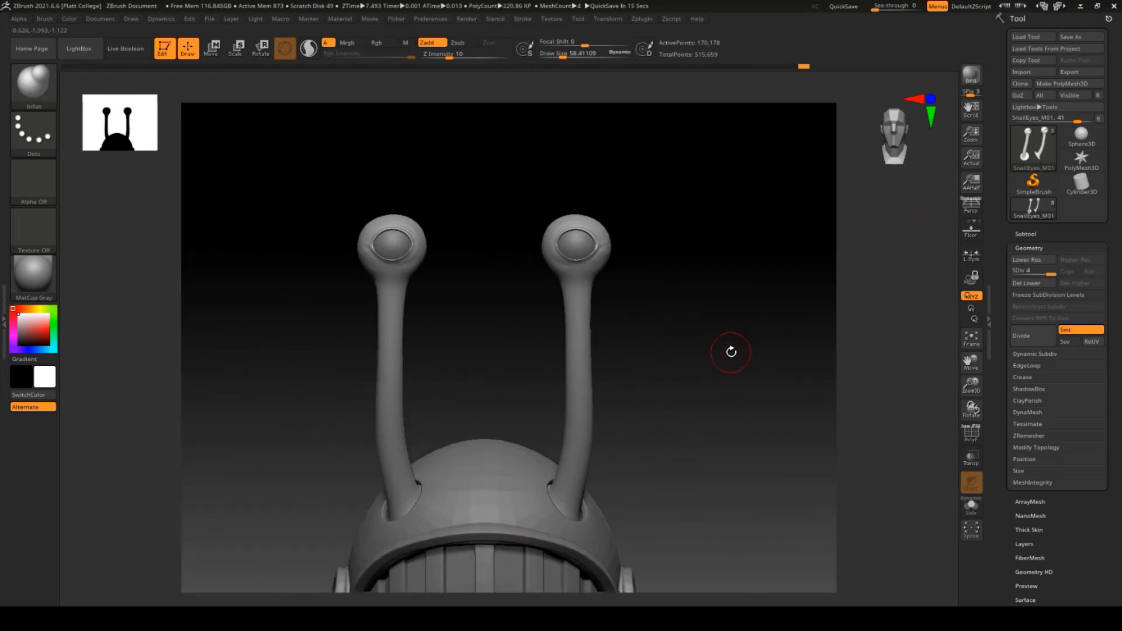
Step: Select the Standard brush with the vertical wavy-line alpha, Z Intensity 8 and a Draw Size of about 96
left_click(33, 82)
key("s")
key("t")
left_click(31, 184)
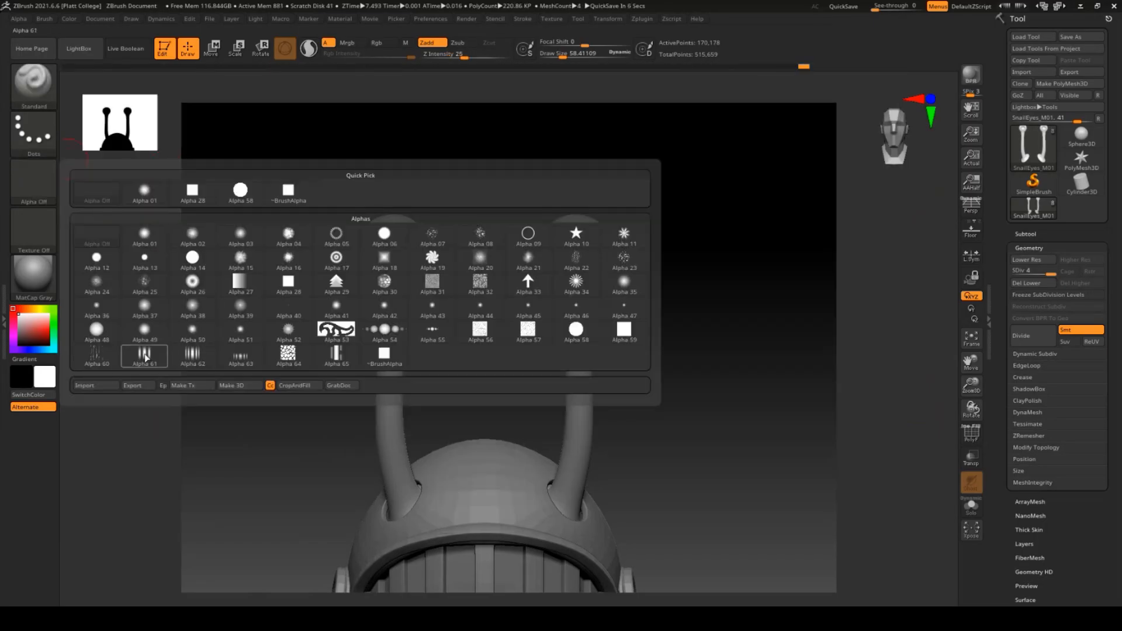
left_click(145, 354)
left_click_drag(563, 58, 568, 57)
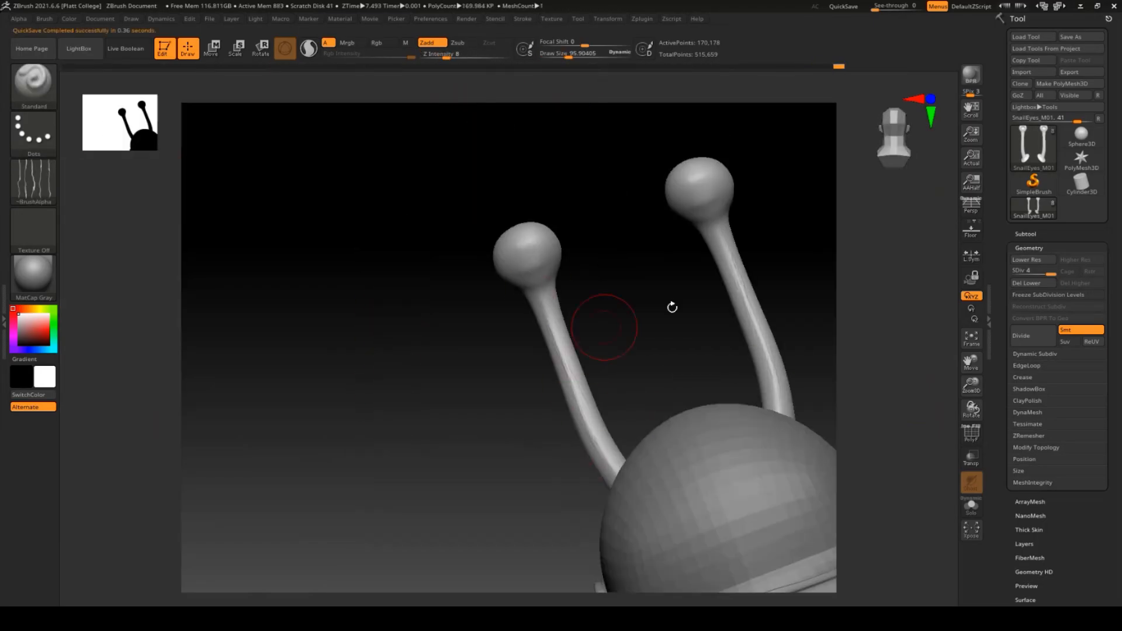
Step: Hide the Ridgid subtool and smooth the eye stalks and their flared bases at Draw Size 148
mouse_move(673, 307)
left_mouse_down()
mouse_move(829, 356)
mouse_move(694, 215)
mouse_move(562, 310)
left_mouse_up()
left_click(1026, 234)
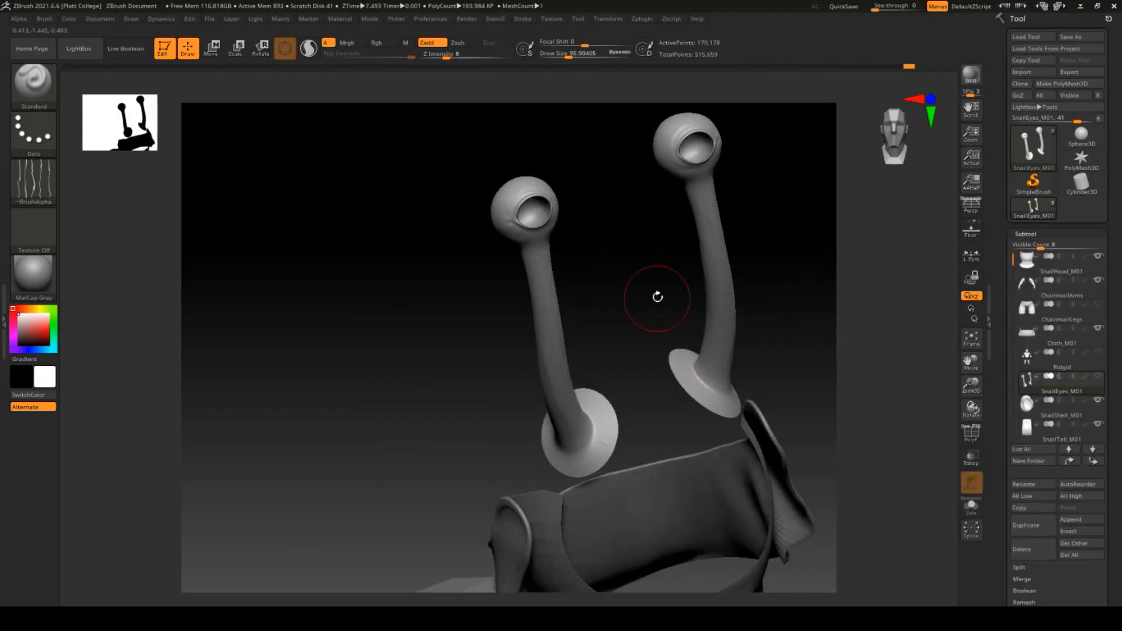
mouse_move(657, 297)
left_mouse_down()
mouse_move(689, 335)
mouse_move(674, 386)
left_mouse_up()
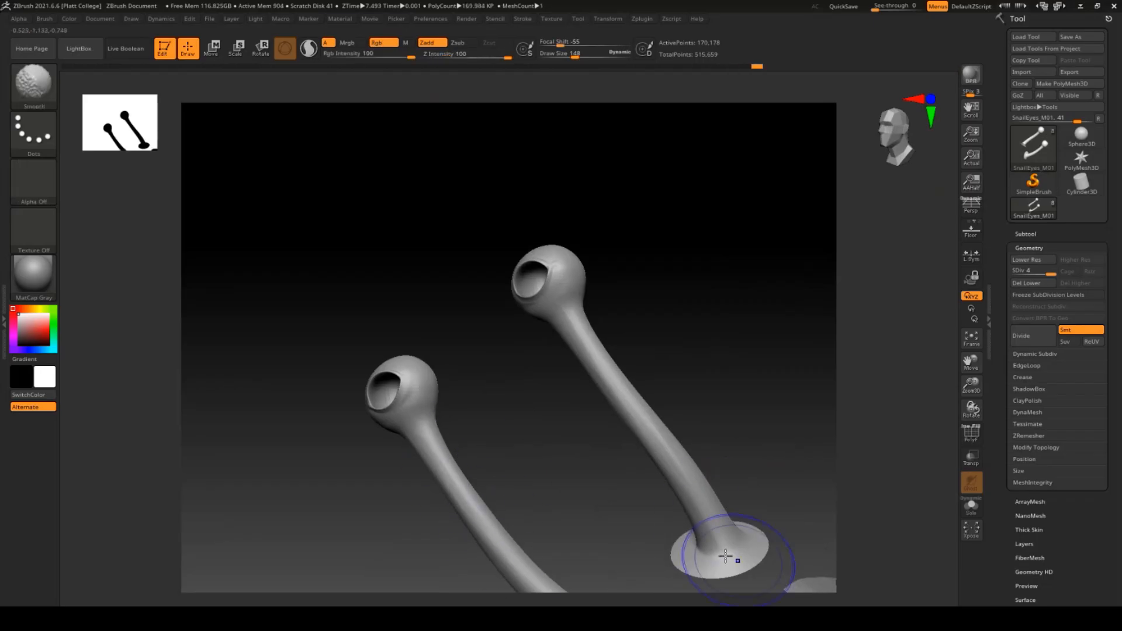
mouse_move(742, 429)
left_mouse_down()
mouse_move(784, 233)
mouse_move(686, 349)
mouse_move(737, 320)
mouse_move(925, 322)
left_mouse_up()
mouse_move(793, 305)
left_mouse_down()
mouse_move(762, 361)
mouse_move(781, 349)
mouse_move(782, 394)
mouse_move(815, 392)
mouse_move(794, 361)
mouse_move(716, 338)
mouse_move(702, 256)
left_mouse_up()
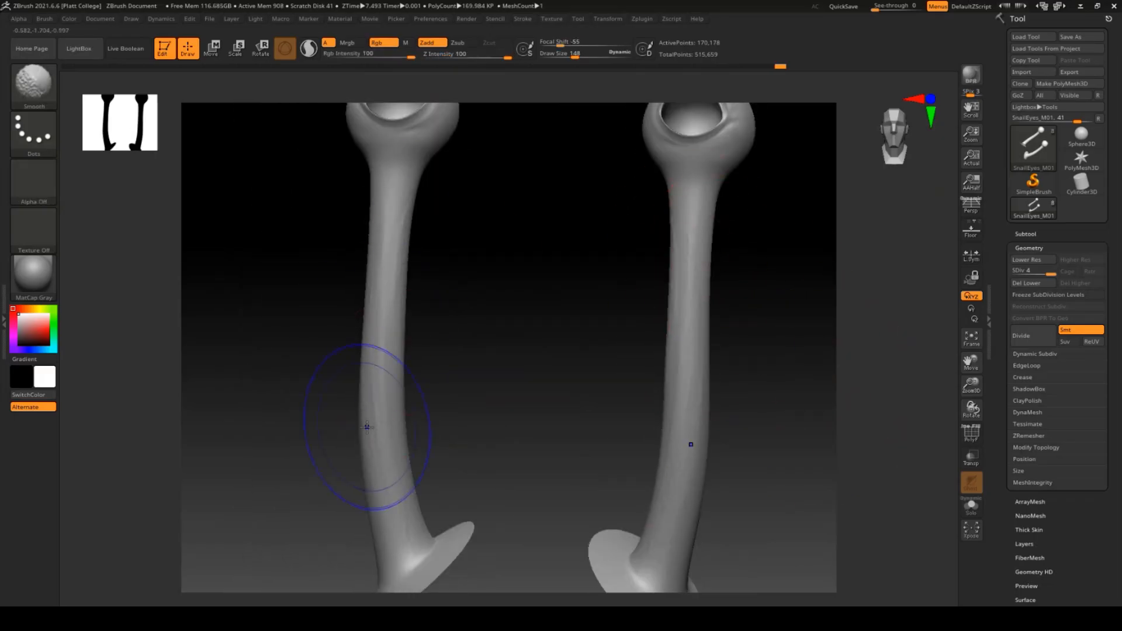
Step: Brush faint lengthwise wrinkles down the backs of the eye stalks and soften them by smoothing
mouse_move(530, 403)
left_mouse_down()
mouse_move(444, 381)
mouse_move(620, 361)
left_mouse_up()
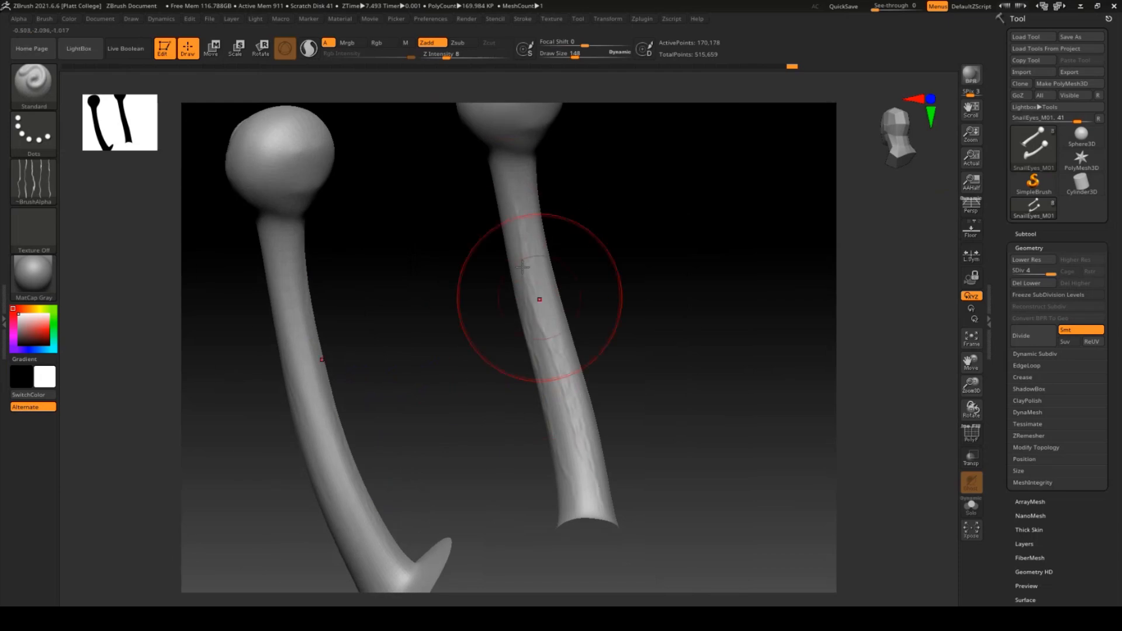
key("shift")
left_click_drag(642, 374, 711, 367)
left_click_drag(277, 327, 264, 284, "shift")
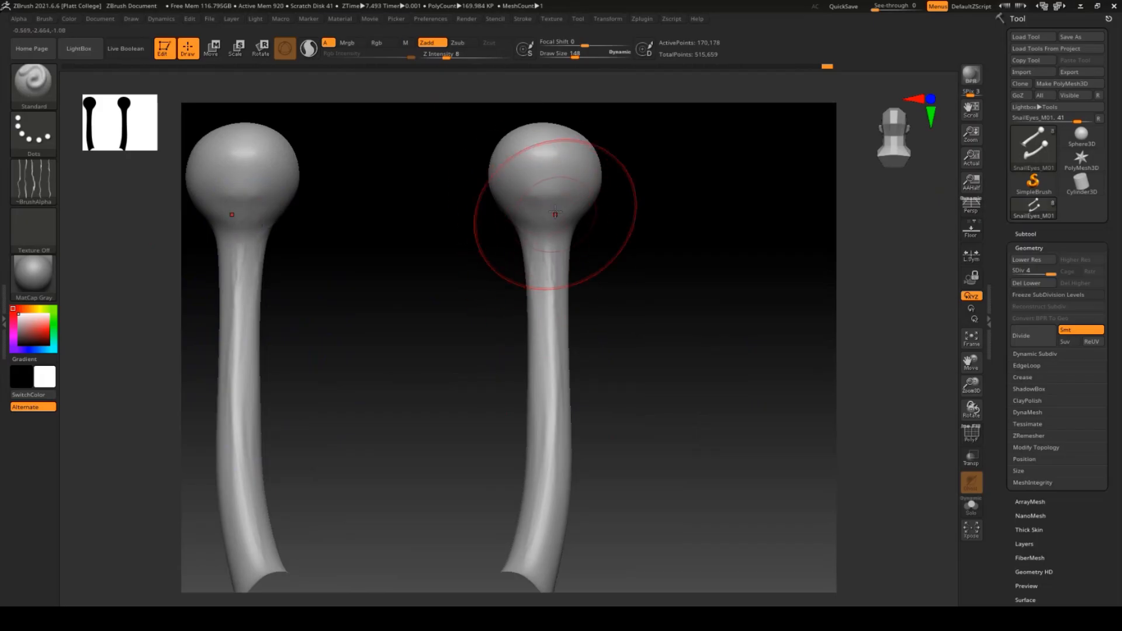
left_click_drag(690, 374, 608, 386)
left_click_drag(754, 429, 538, 239)
left_click_drag(715, 409, 708, 327, "alt")
mouse_move(672, 322)
left_mouse_down()
mouse_move(731, 313)
mouse_move(684, 310)
left_mouse_up()
Step: Lower the eyes' mesh to subdivision level 1 and make SnailShell_M01 the active subtool
left_click_drag(1051, 274, 1016, 274)
left_click(1026, 235)
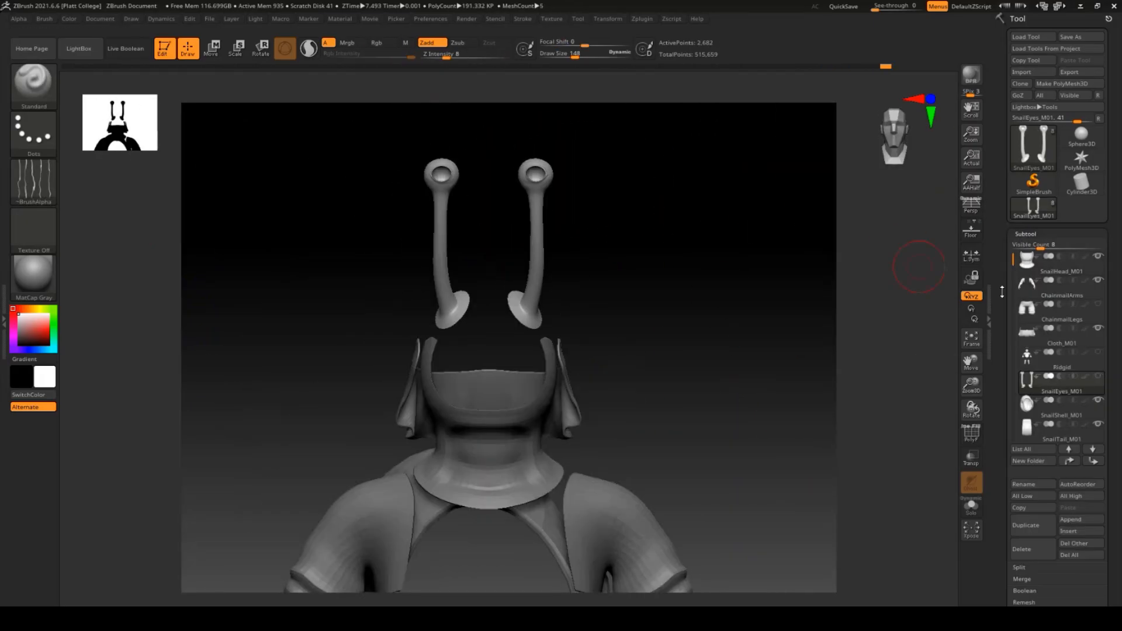
left_click(1052, 409)
Step: Divide the snail shell's mesh three times, up to subdivision level 4
left_click_drag(754, 421, 751, 239, "alt")
left_click_drag(751, 240, 660, 240)
left_click(1026, 234)
left_click(1029, 247)
left_click(1032, 338)
left_click(1032, 338)
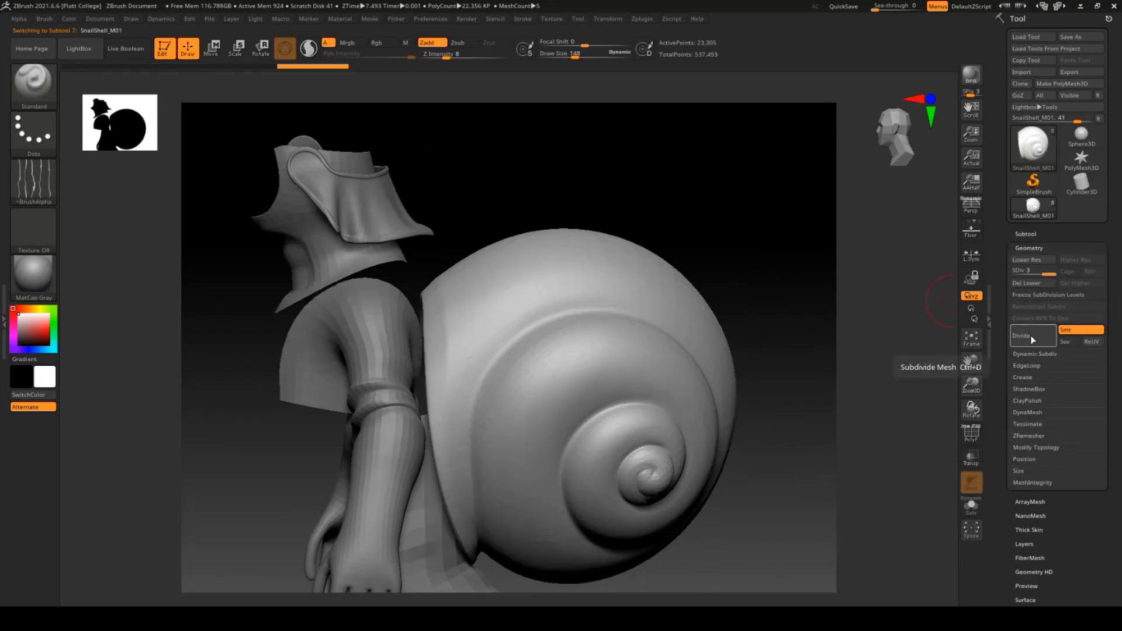
left_click(1032, 337)
Step: Mask a wide band along the outer edge of the shell's spiral, from the opening over the upper side
mouse_move(835, 345)
left_mouse_down()
mouse_move(769, 331)
mouse_move(806, 336)
left_mouse_up()
left_click_drag(789, 345, 789, 398, "alt")
mouse_move(420, 395)
left_mouse_down("ctrl")
mouse_move(422, 381)
mouse_move(535, 297)
mouse_move(416, 428)
left_mouse_up("ctrl")
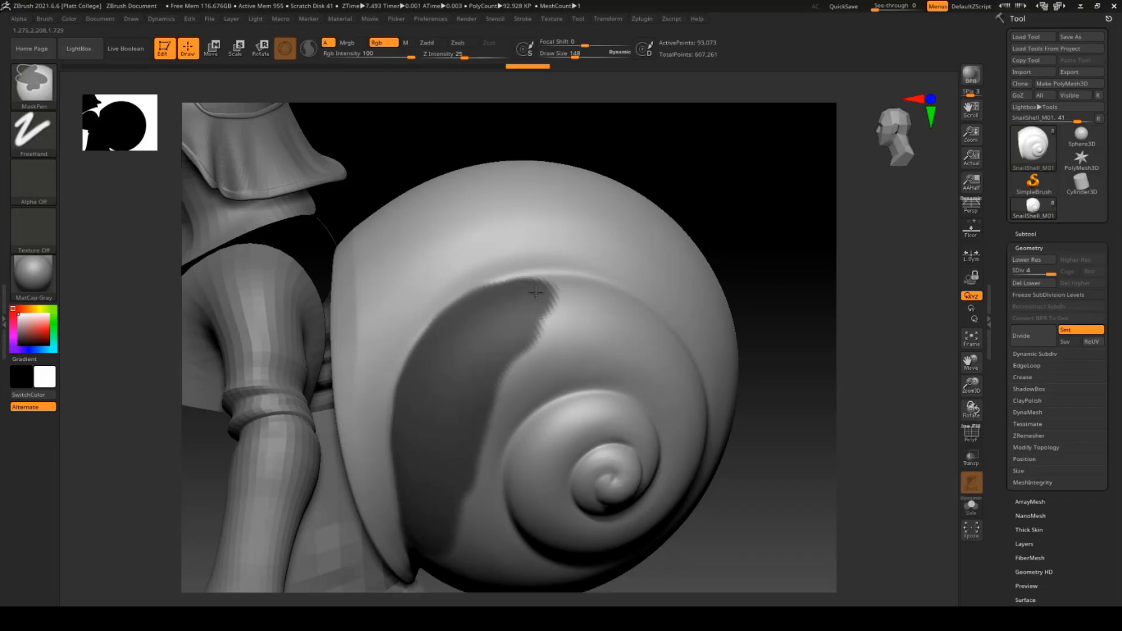
mouse_move(573, 291)
left_mouse_down("ctrl")
mouse_move(520, 365)
mouse_move(451, 542)
left_mouse_up("ctrl")
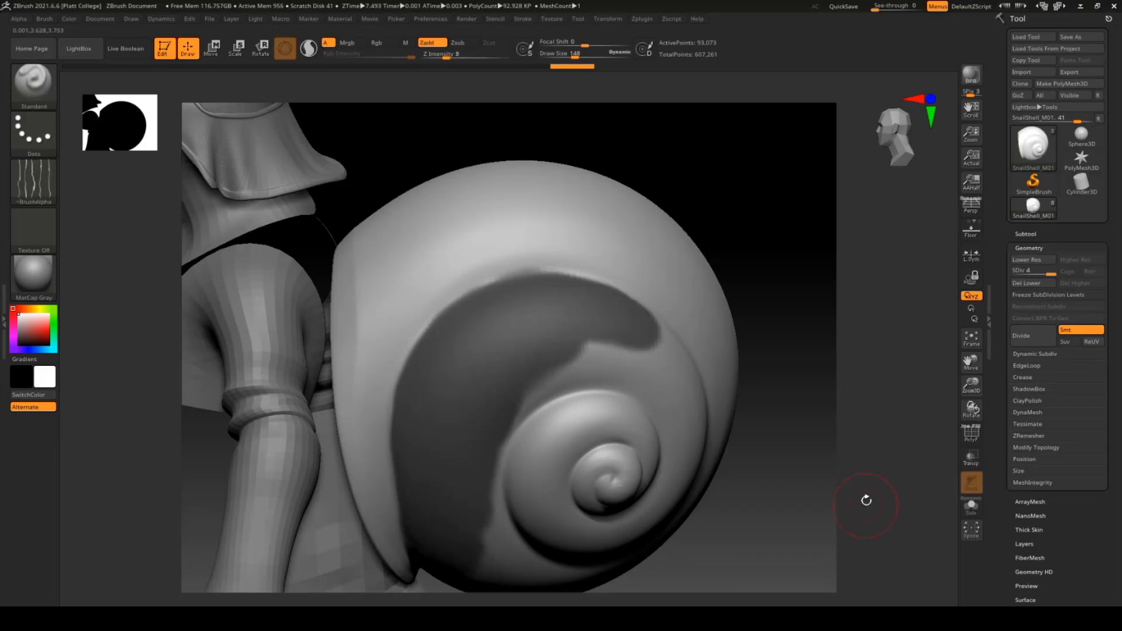
left_click_drag(867, 501, 812, 465)
mouse_move(532, 237)
left_mouse_down("ctrl")
mouse_move(592, 280)
mouse_move(599, 305)
left_mouse_up("ctrl")
key("ctrl+z")
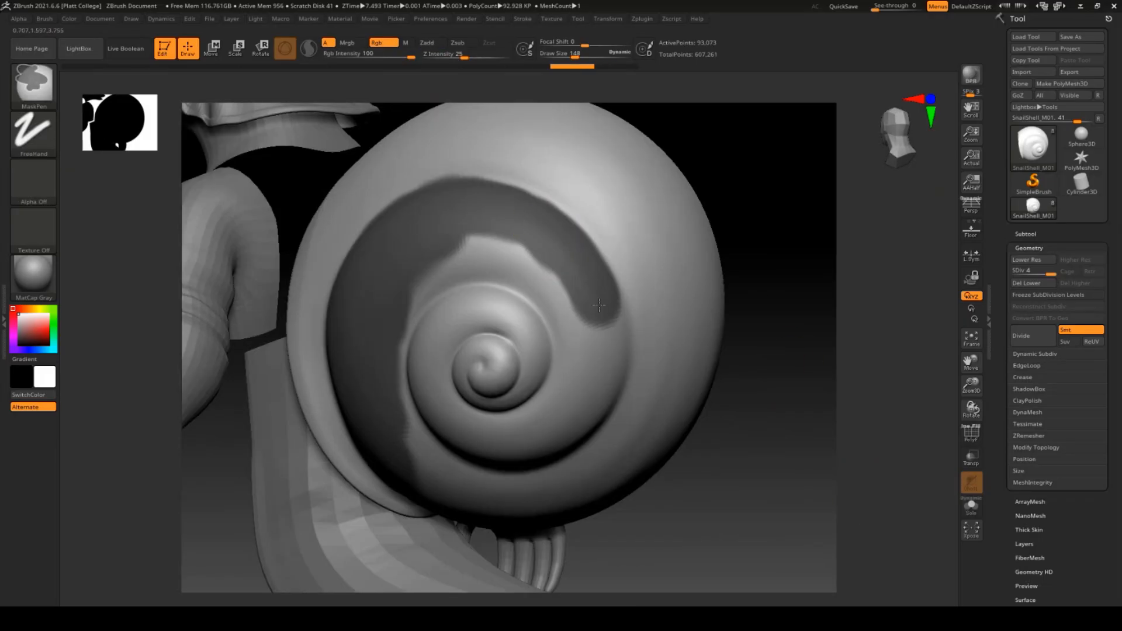
Step: Extend the mask along the spiral's outer edge around its rear and underside
left_click_drag(593, 397, 545, 434, "ctrl")
mouse_move(841, 453)
left_mouse_down()
mouse_move(790, 423)
mouse_move(801, 423)
left_mouse_up()
left_click_drag(592, 281, 593, 311, "ctrl")
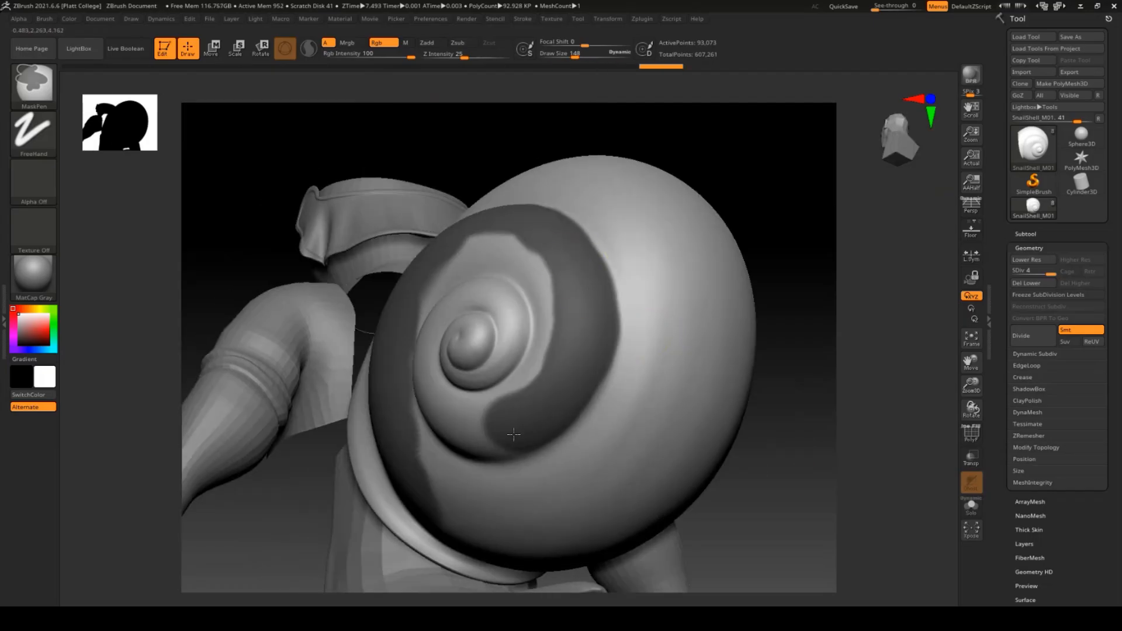
left_click_drag(514, 435, 463, 428, "ctrl")
left_click_drag(777, 497, 836, 459)
left_click_drag(514, 402, 471, 374, "ctrl")
Step: Hide every subtool except the snail shell
left_click_drag(809, 368, 787, 260)
left_click(1026, 234)
left_click(1098, 279)
left_click(1098, 399)
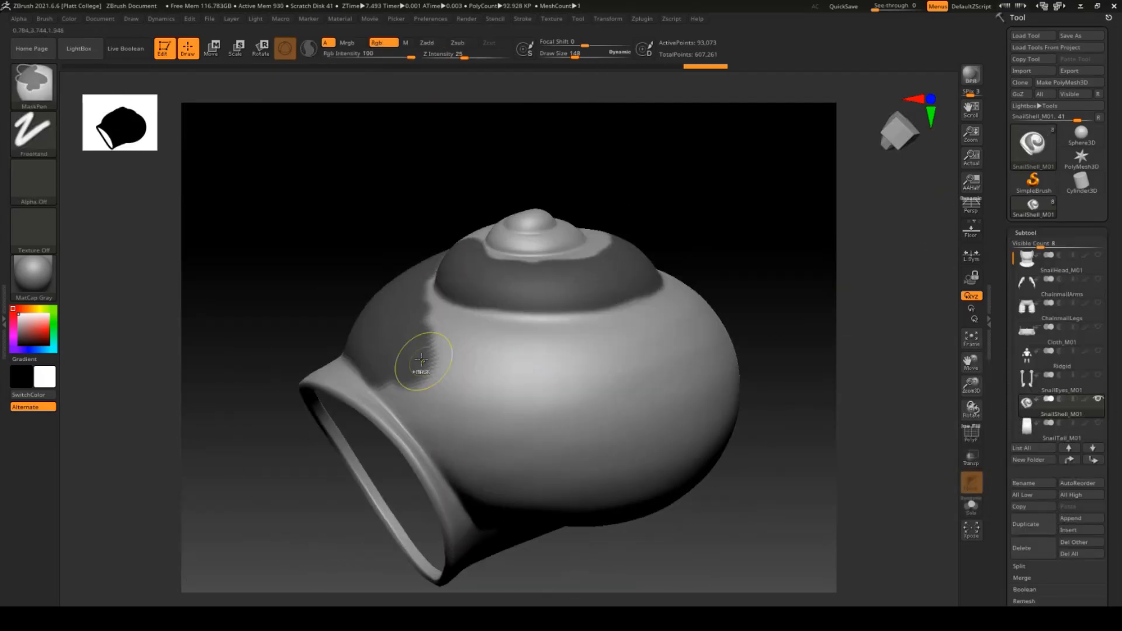
Step: Extend the mask over the shell's surface beside the opening's lip, towards the deep crease
left_click_drag(759, 521, 386, 226)
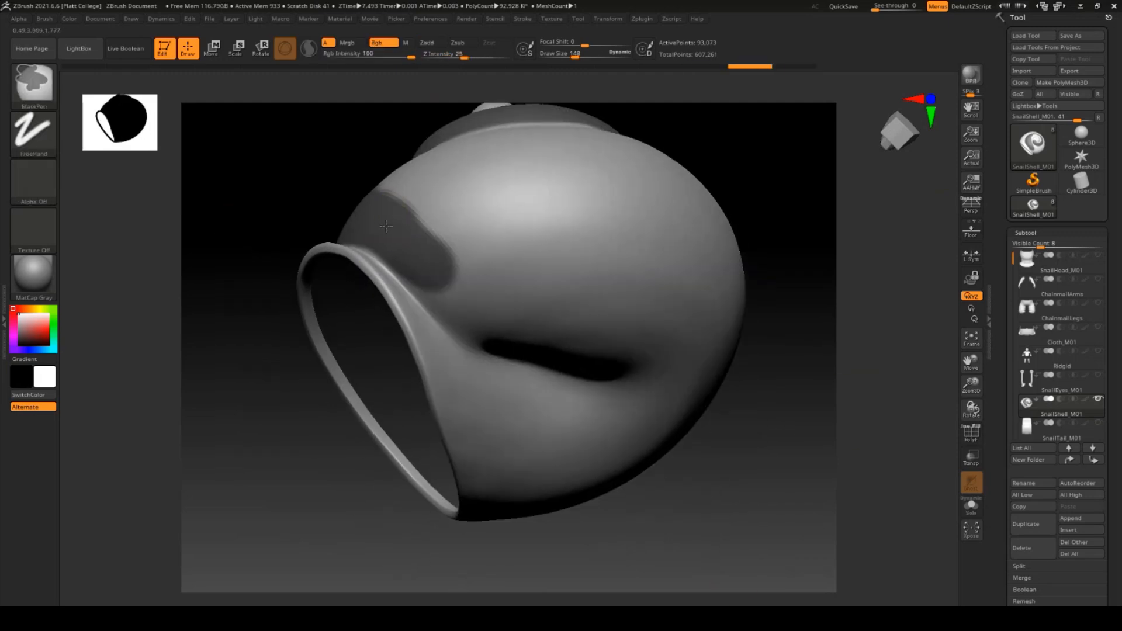
left_click_drag(449, 298, 523, 318, "ctrl")
left_click_drag(806, 363, 810, 392)
left_click_drag(464, 301, 547, 328, "ctrl")
mouse_move(816, 363)
left_mouse_down()
mouse_move(819, 393)
mouse_move(795, 432)
left_mouse_up()
mouse_move(456, 310)
left_mouse_down("ctrl")
mouse_move(483, 310)
mouse_move(529, 342)
mouse_move(501, 288)
left_mouse_up("ctrl")
Step: Brush fine growth ridges across the outer whorl near the opening with the Standard brush at Draw Size about 231
left_click_drag(813, 328, 300, 293)
mouse_move(819, 193)
left_mouse_down()
mouse_move(812, 303)
mouse_move(833, 272)
left_mouse_up()
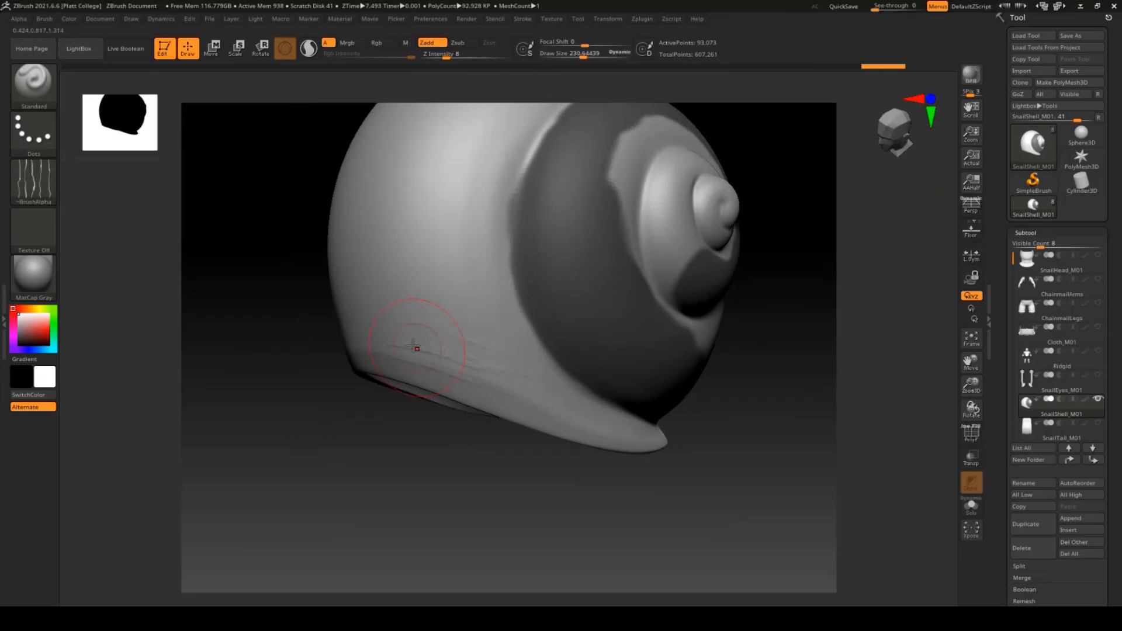
mouse_move(479, 372)
left_mouse_down()
mouse_move(604, 428)
mouse_move(622, 423)
left_mouse_up()
mouse_move(705, 433)
left_mouse_down()
mouse_move(806, 409)
mouse_move(478, 390)
left_mouse_up()
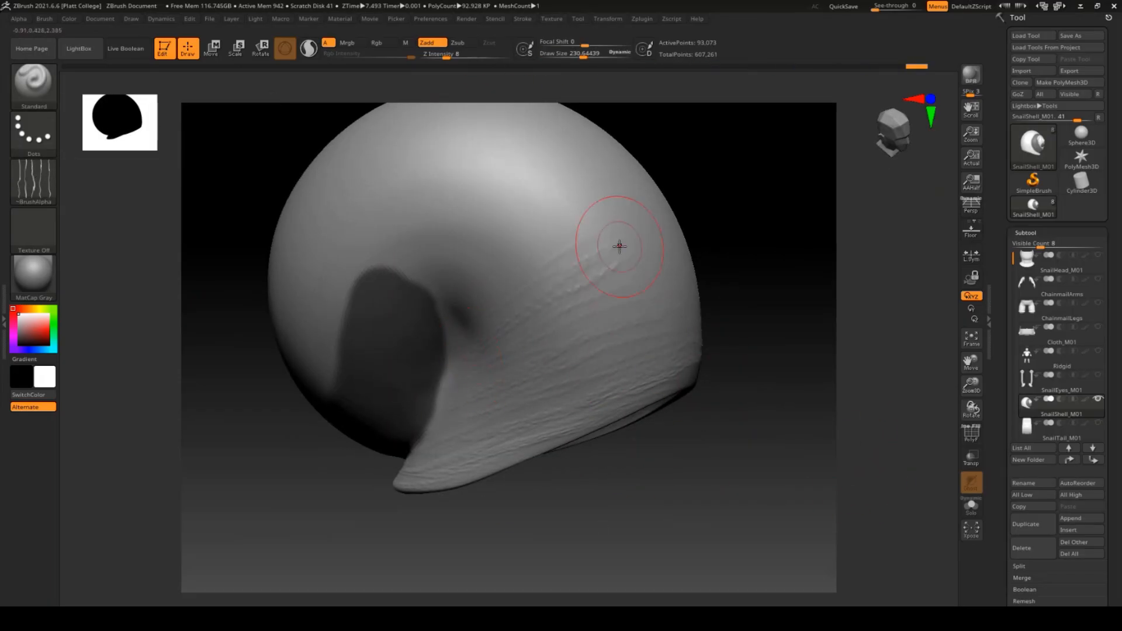
left_click_drag(870, 367, 647, 481)
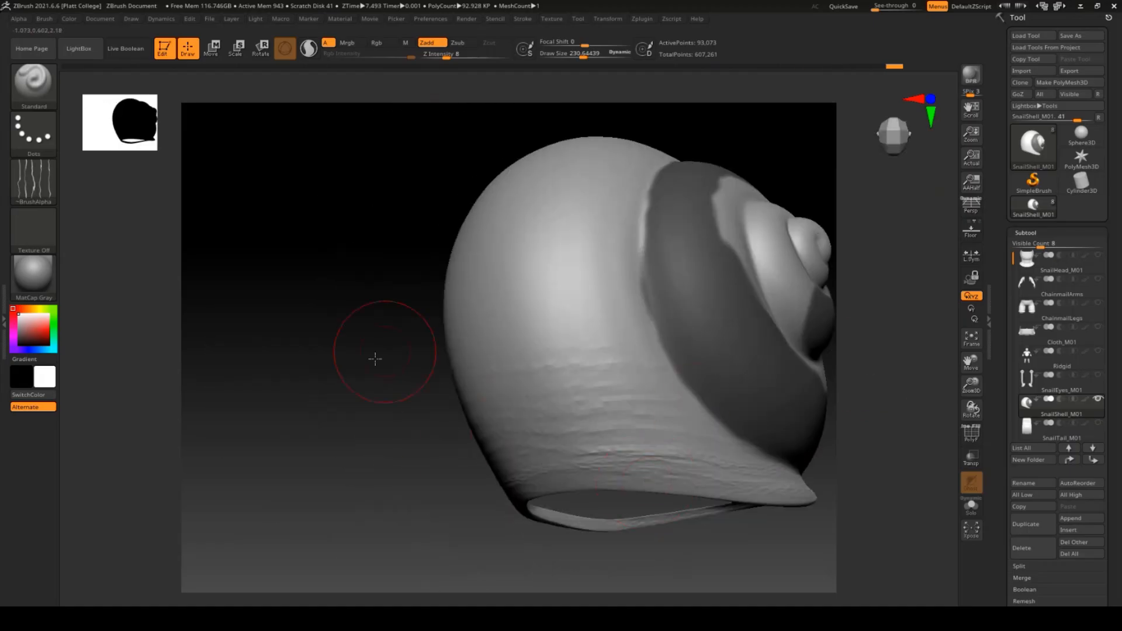
left_click_drag(375, 358, 561, 369)
left_click(1026, 232)
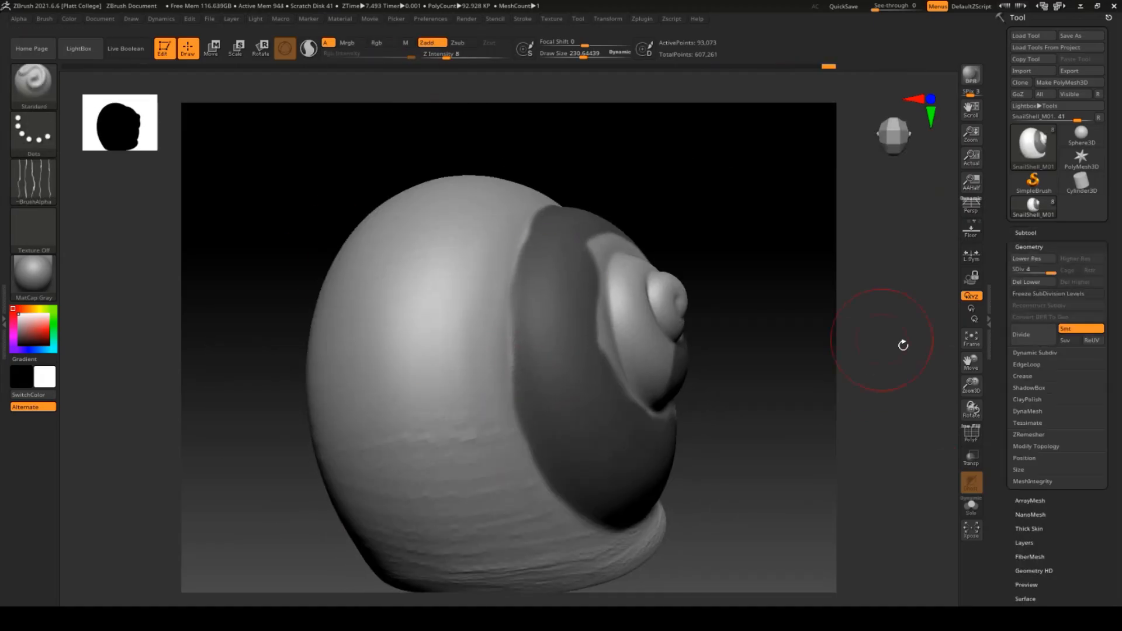
Step: Set Z Intensity to 14 and brush stronger growth ridges across the back of the shell's outer whorl
left_click_drag(747, 283, 494, 405)
left_click_drag(447, 55, 454, 55)
left_click_drag(456, 441, 320, 443)
mouse_move(754, 374)
left_mouse_down()
mouse_move(649, 380)
mouse_move(725, 281)
mouse_move(754, 374)
mouse_move(812, 350)
left_mouse_up()
mouse_move(643, 444)
left_mouse_down()
mouse_move(304, 431)
mouse_move(503, 424)
left_mouse_up()
left_click_drag(293, 256, 351, 251)
left_click_drag(643, 351, 754, 374)
mouse_move(544, 368)
left_mouse_down()
mouse_move(441, 381)
mouse_move(554, 266)
left_mouse_up()
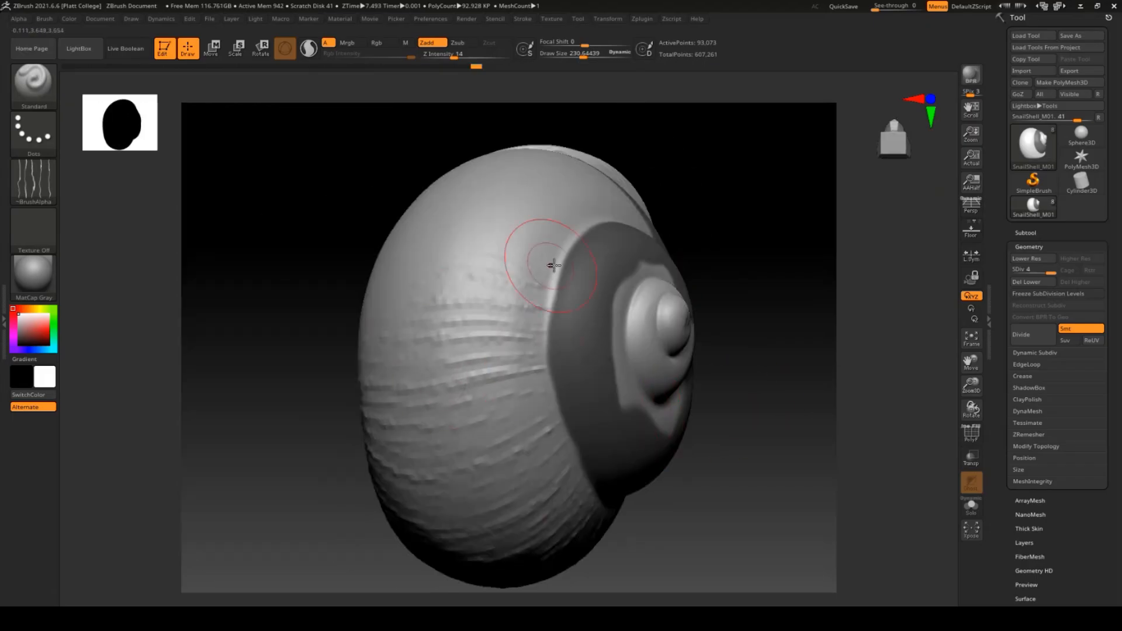
Step: Continue the growth ridges over the top of the outer whorl up to the masked spiral
left_click_drag(292, 293, 374, 350)
left_click_drag(494, 316, 527, 346)
left_click_drag(292, 293, 375, 304)
left_click_drag(456, 381, 559, 368)
Step: Clear the shell's mask and divide the mesh to subdivision level 5
mouse_move(743, 322)
left_mouse_down("ctrl")
mouse_move(784, 340)
mouse_move(932, 337)
mouse_move(702, 259)
mouse_move(719, 351)
left_mouse_up("ctrl")
key("ctrl+d")
left_click_drag(327, 374, 351, 423)
left_click_drag(730, 328, 807, 280)
Step: Brush finer, sharper growth ridges across the outer whorl's back and down towards the opening
left_click_drag(444, 263, 552, 346)
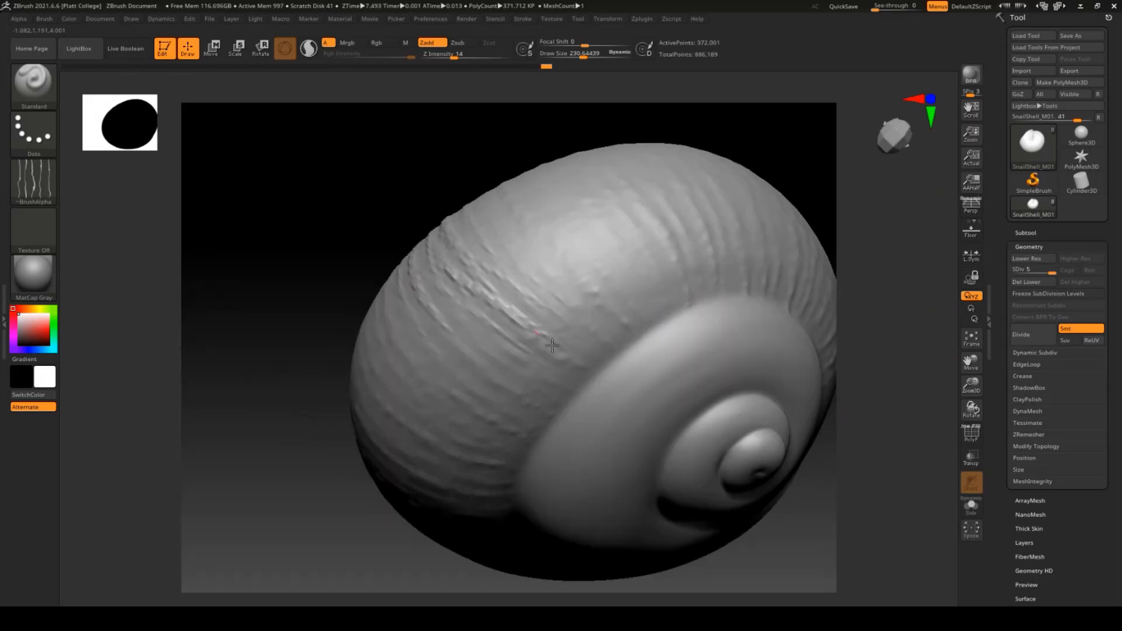
mouse_move(281, 351)
left_mouse_down()
mouse_move(327, 327)
mouse_move(468, 304)
left_mouse_up()
mouse_move(258, 280)
left_mouse_down()
mouse_move(273, 331)
mouse_move(315, 292)
left_mouse_up()
left_click_drag(529, 397, 439, 378)
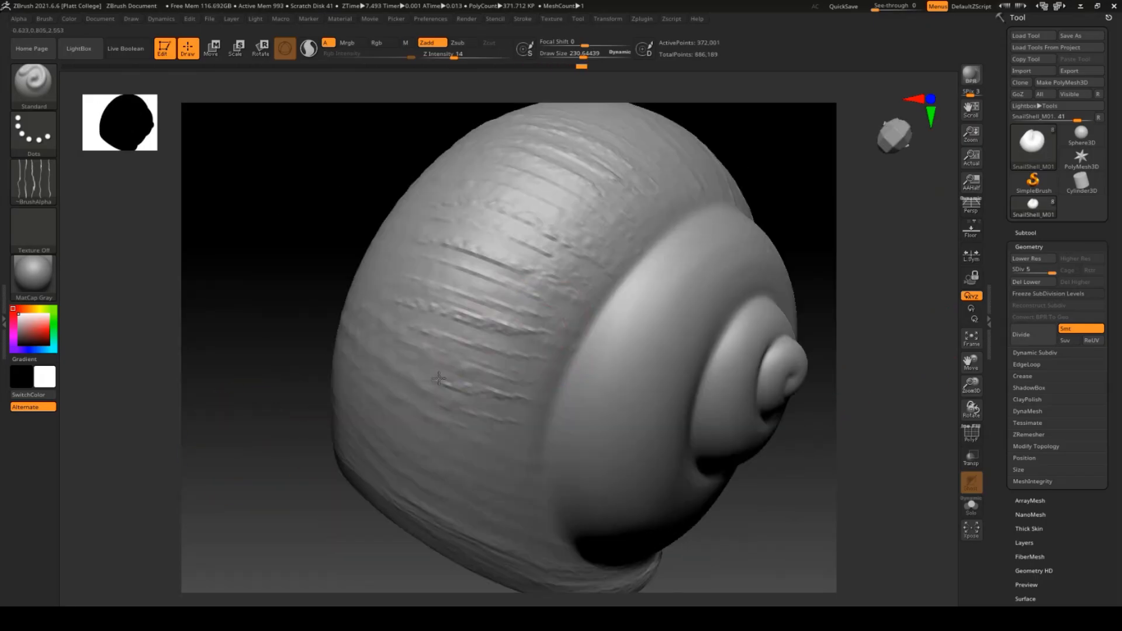
left_click_drag(257, 396, 316, 380)
left_click_drag(497, 374, 451, 357)
left_click_drag(245, 351, 327, 363)
left_click_drag(496, 432, 401, 415)
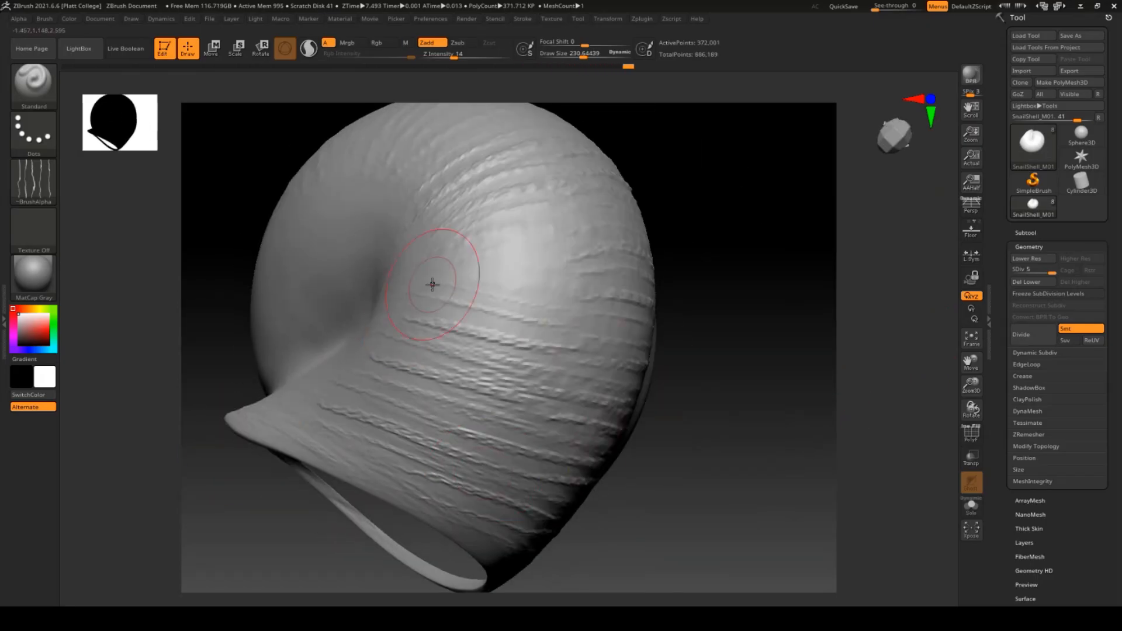
Step: Brush growth ridges radiating from the deep crease on the side of the shell opposite the spiral
left_click_drag(701, 257, 660, 375, "alt")
mouse_move(585, 374)
left_mouse_down()
mouse_move(399, 385)
mouse_move(431, 240)
left_mouse_up()
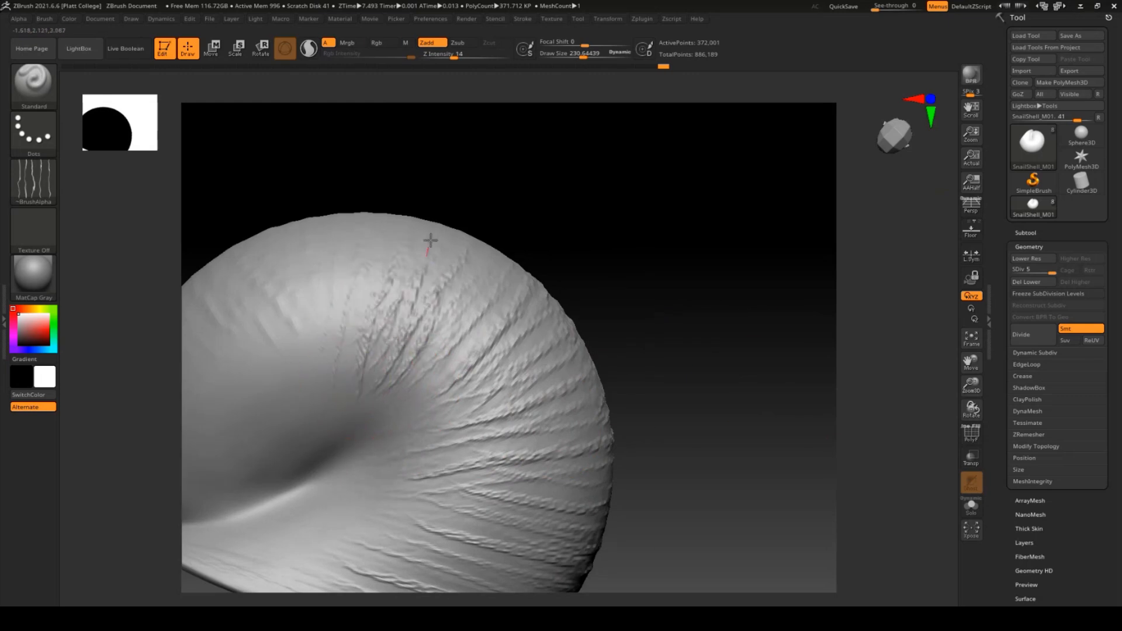
left_click_drag(689, 350, 754, 316)
left_click_drag(491, 544, 304, 508)
left_click_drag(626, 433, 466, 444)
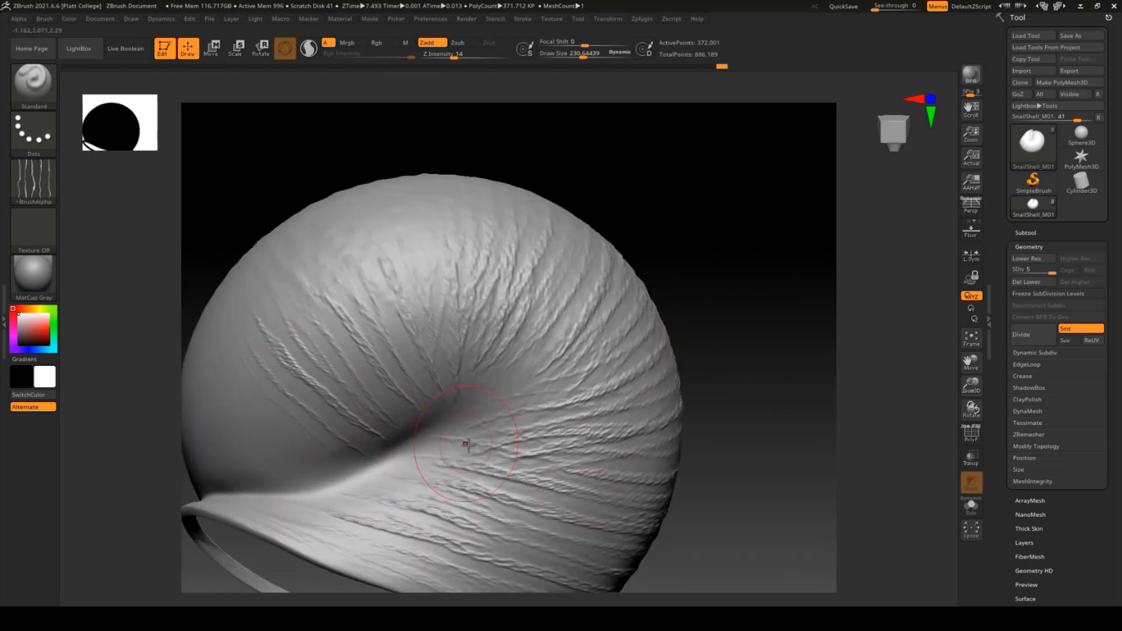
Step: Carry the growth ridges around the front of the shell, above the opening and up towards the spiral
left_click_drag(727, 260, 810, 290, "alt")
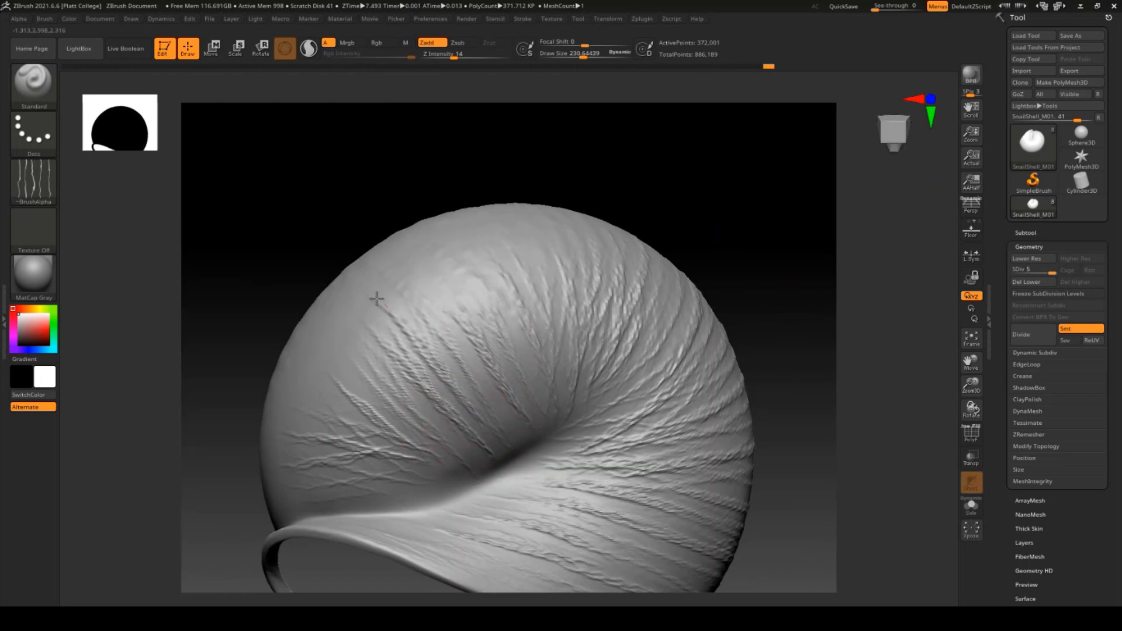
left_click_drag(766, 350, 810, 328)
left_click_drag(585, 351, 485, 205)
mouse_move(779, 467)
left_mouse_down("alt")
mouse_move(871, 466)
mouse_move(598, 478)
mouse_move(643, 451)
left_mouse_up("alt")
left_click_drag(576, 416, 430, 294)
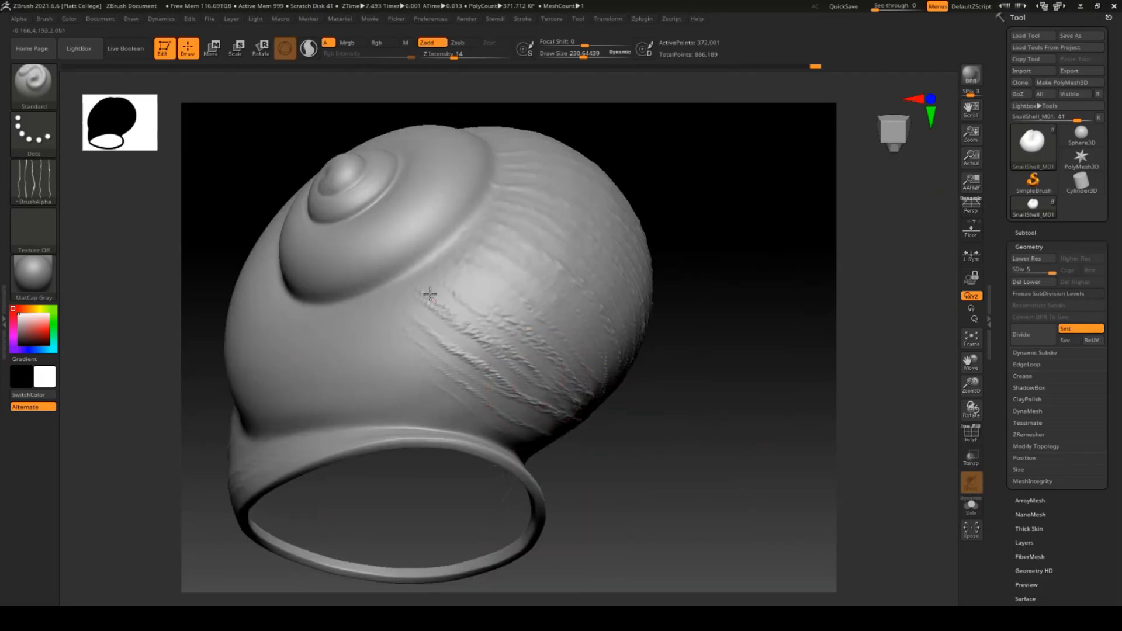
Step: Mask the front of the lip around the shell's opening at Draw Size about 138
left_click_drag(696, 409, 702, 514)
left_click_drag(301, 438, 321, 436, "ctrl")
left_click_drag(702, 497, 754, 466)
left_click_drag(372, 394, 532, 393, "ctrl")
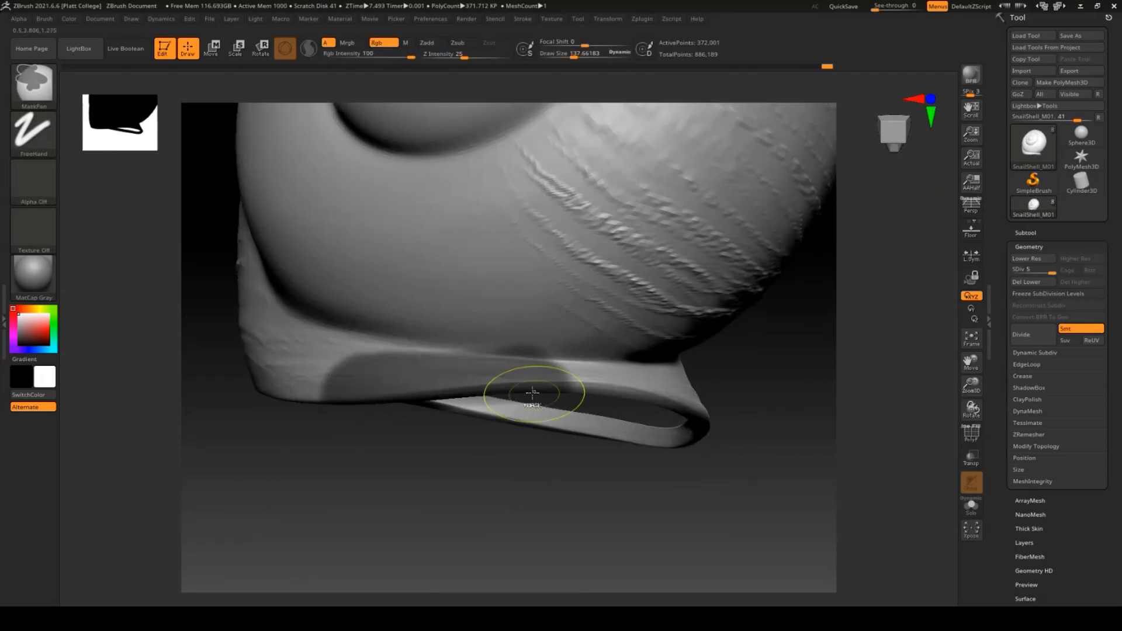
left_click_drag(737, 374, 674, 423)
left_click_drag(555, 374, 754, 383, "ctrl")
Step: Extend the lip mask further around the side of the shell's opening
mouse_move(702, 467)
left_mouse_down()
mouse_move(590, 468)
mouse_move(800, 417)
mouse_move(425, 433)
left_mouse_up()
left_click_drag(663, 502, 754, 485)
mouse_move(430, 465)
left_mouse_down("ctrl")
mouse_move(520, 467)
mouse_move(553, 409)
left_mouse_up("ctrl")
left_click_drag(701, 468, 631, 480)
left_click_drag(504, 476, 456, 468, "ctrl")
Step: Mask the lip's upper edge and the strip leading into the deep crease with a smaller mask brush
left_click_drag(201, 479, 210, 561)
left_click_drag(410, 561, 410, 485)
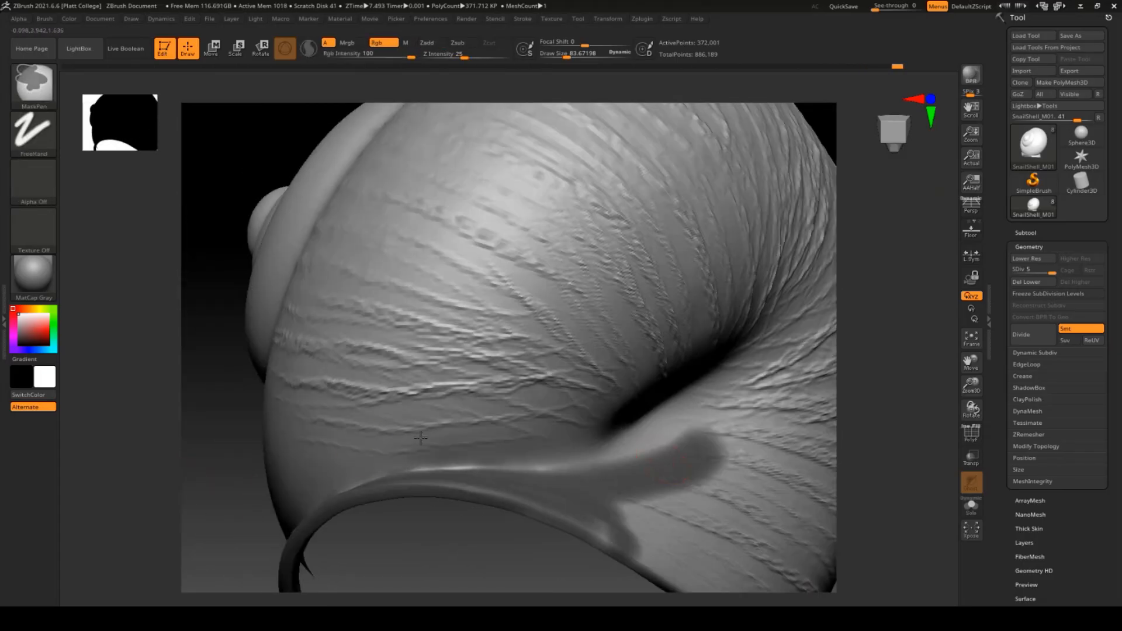
left_click_drag(620, 468, 649, 520, "ctrl")
left_click_drag(222, 479, 246, 567)
mouse_move(683, 255)
left_mouse_down("ctrl")
mouse_move(765, 450)
mouse_move(812, 459)
left_mouse_up("ctrl")
Step: Mask the shell's outer whorl along the spiral seam, from the opening around over the top, at Draw Size about 153
left_click_drag(228, 514, 233, 601)
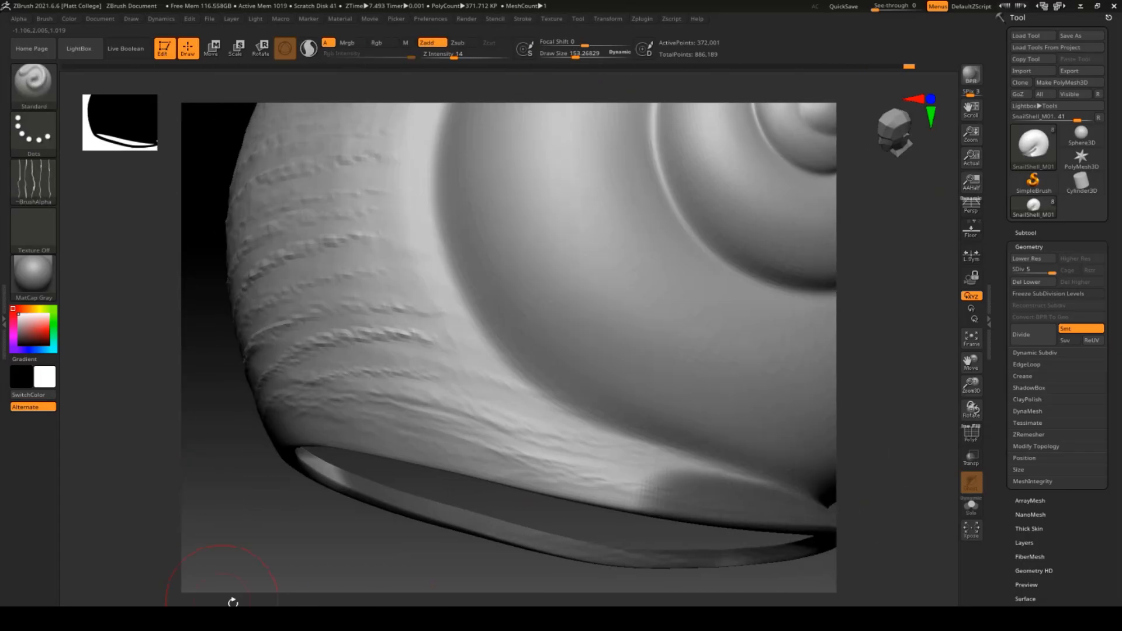
mouse_move(672, 480)
left_mouse_down("ctrl")
mouse_move(564, 465)
mouse_move(592, 481)
mouse_move(380, 169)
mouse_move(304, 304)
left_mouse_up("ctrl")
left_click_drag(897, 199, 883, 334)
mouse_move(333, 391)
left_mouse_down("ctrl")
mouse_move(391, 176)
mouse_move(349, 314)
mouse_move(374, 398)
left_mouse_up("ctrl")
mouse_move(877, 292)
left_mouse_down("alt")
mouse_move(716, 343)
mouse_move(717, 433)
left_mouse_up("alt")
mouse_move(310, 319)
left_mouse_down("ctrl")
mouse_move(335, 307)
mouse_move(596, 304)
mouse_move(657, 371)
left_mouse_up("ctrl")
left_click_drag(786, 410, 783, 328)
key("ctrl")
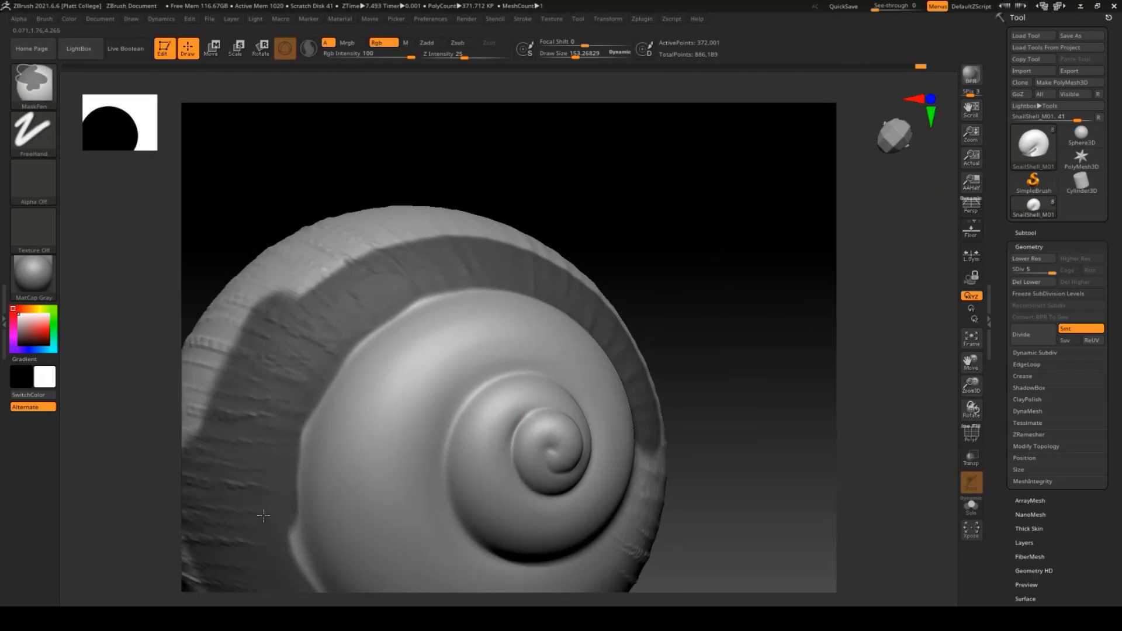
Step: Mask the small inner whorls at the spiral's centre and extend the outer whorl's mask, leaving the second whorl exposed
left_click_drag(807, 374, 754, 345)
left_click_drag(760, 350, 742, 281, "alt")
left_click_drag(877, 319, 835, 310)
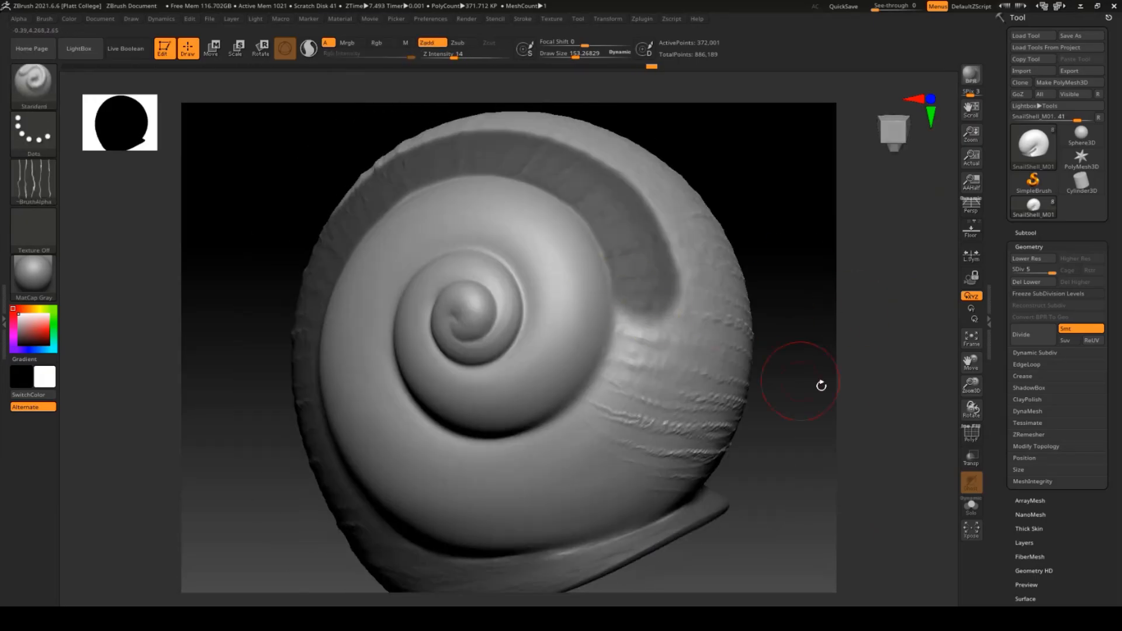
left_click_drag(819, 383, 876, 362)
left_click_drag(819, 328, 819, 409, "alt")
mouse_move(456, 291)
left_mouse_down("ctrl")
mouse_move(444, 356)
mouse_move(515, 393)
mouse_move(468, 284)
mouse_move(430, 351)
left_mouse_up("ctrl")
left_click_drag(719, 327, 620, 351)
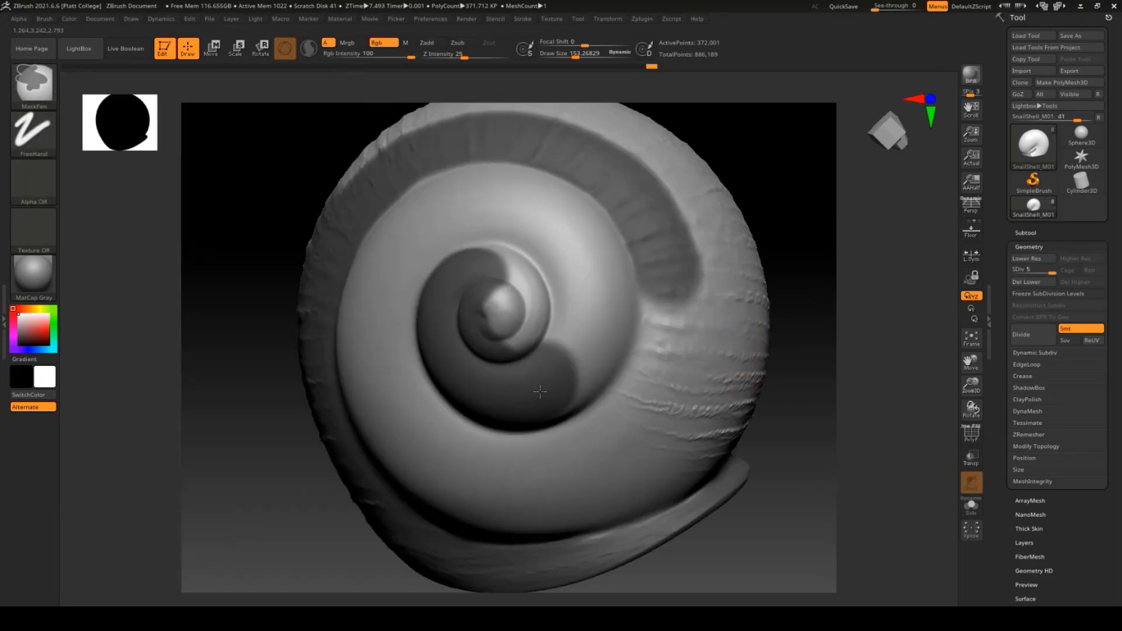
left_click_drag(538, 388, 566, 377, "ctrl")
mouse_move(667, 354)
left_mouse_down("ctrl")
mouse_move(680, 315)
mouse_move(646, 296)
mouse_move(508, 295)
mouse_move(495, 279)
mouse_move(535, 333)
left_mouse_up("ctrl")
Step: Sculpt radial growth ridges around the exposed second whorl, reducing Draw Size to about 114 for its narrower part
mouse_move(836, 397)
left_mouse_down()
mouse_move(816, 328)
mouse_move(810, 347)
left_mouse_up()
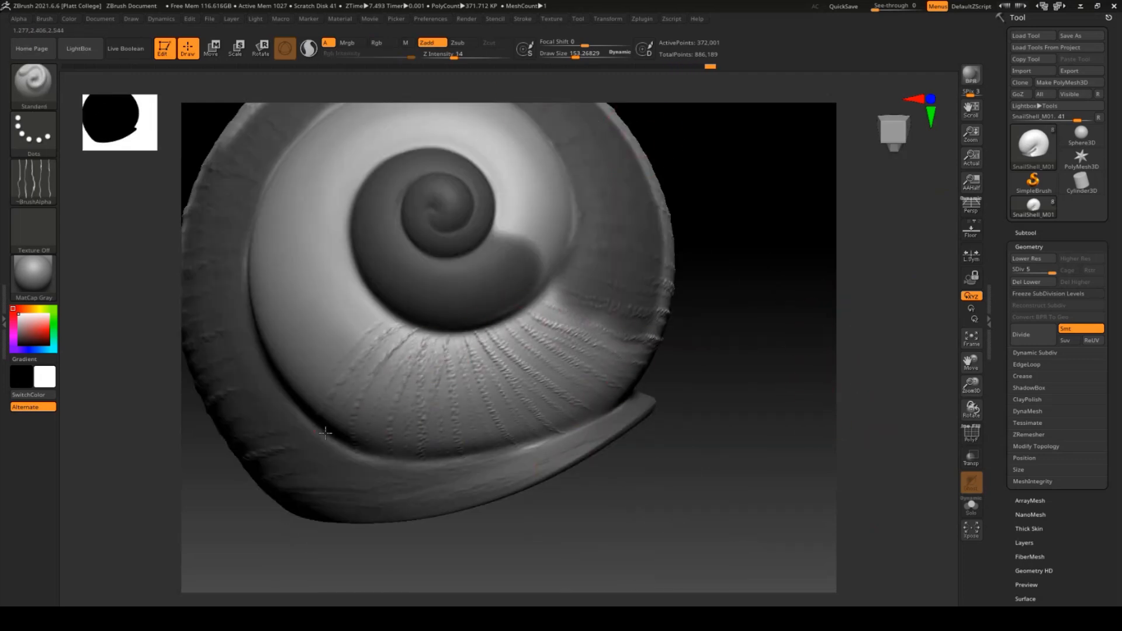
left_click_drag(771, 350, 402, 465)
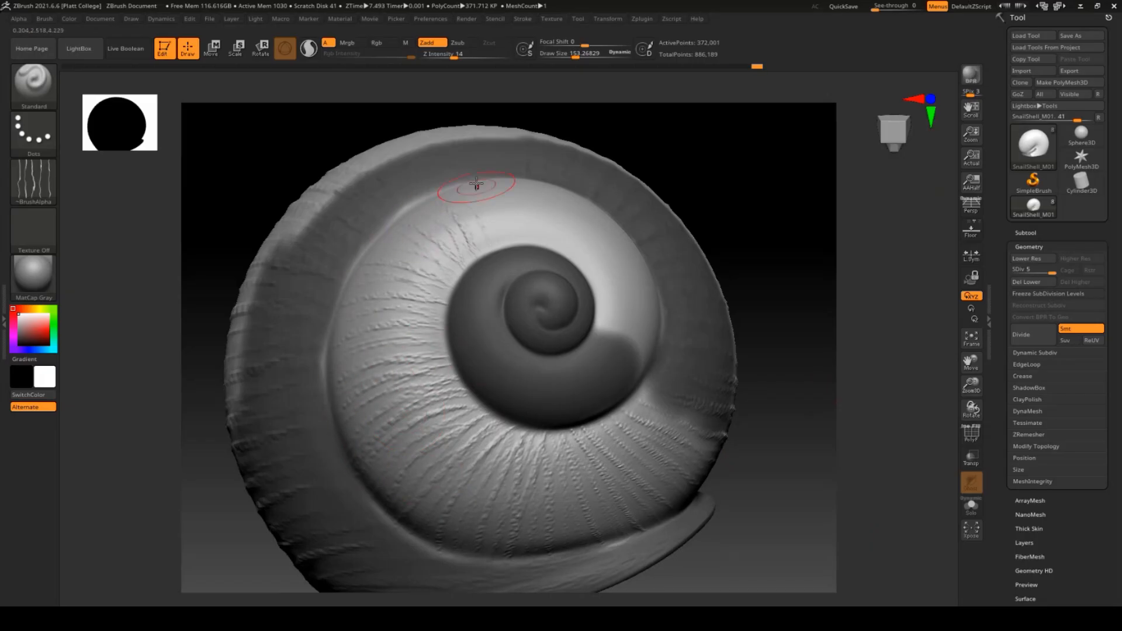
left_click(571, 55)
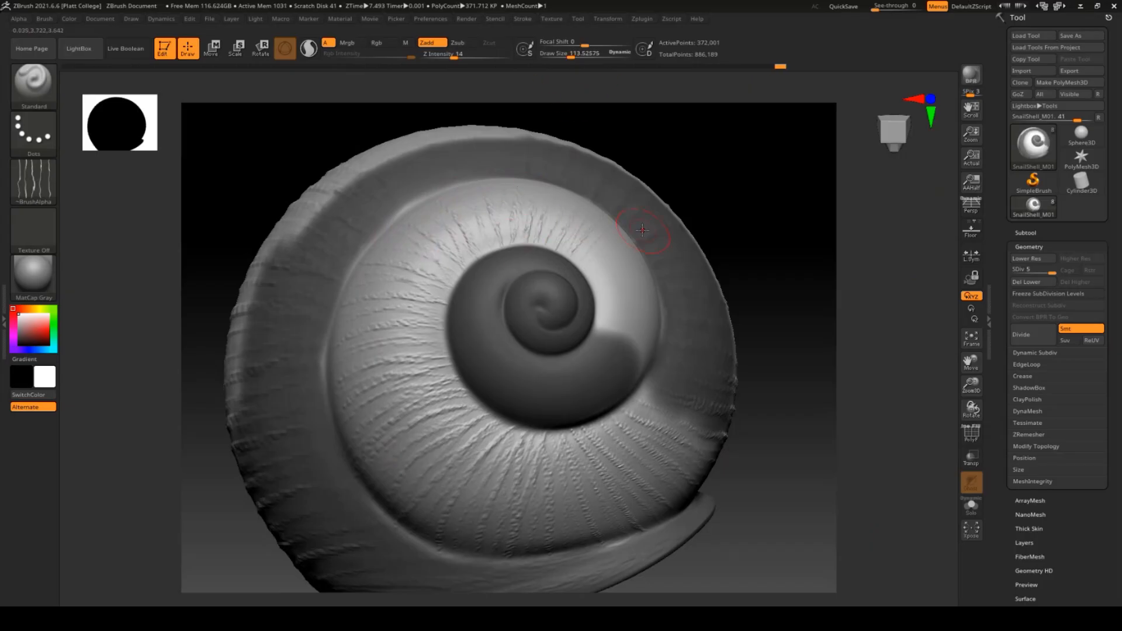
left_click_drag(817, 269, 596, 272)
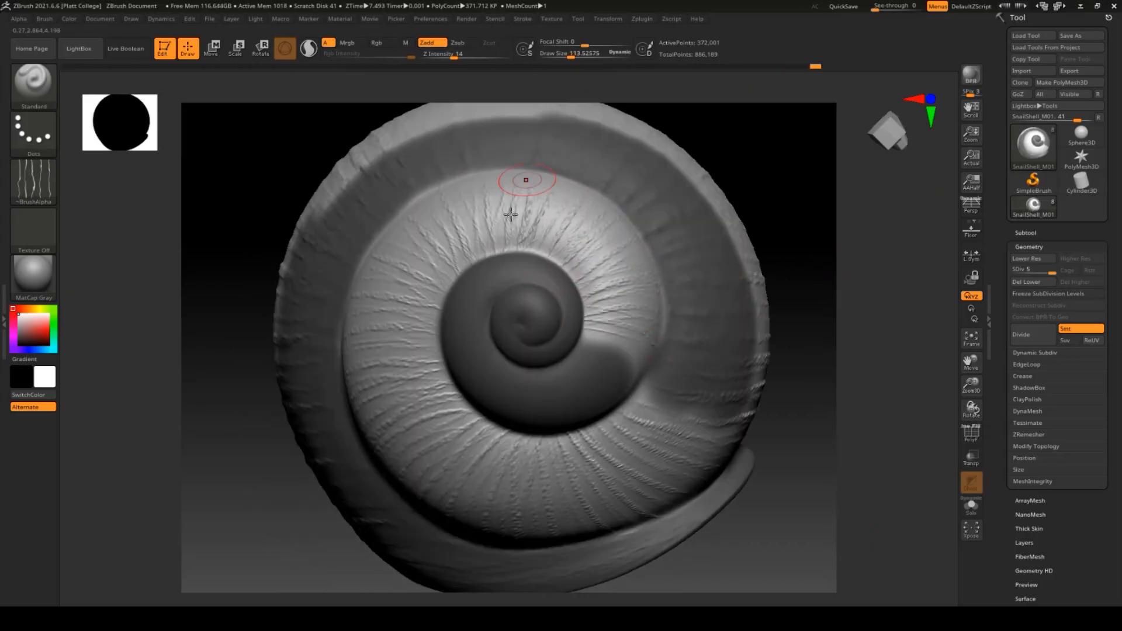
left_click_drag(834, 308, 477, 336)
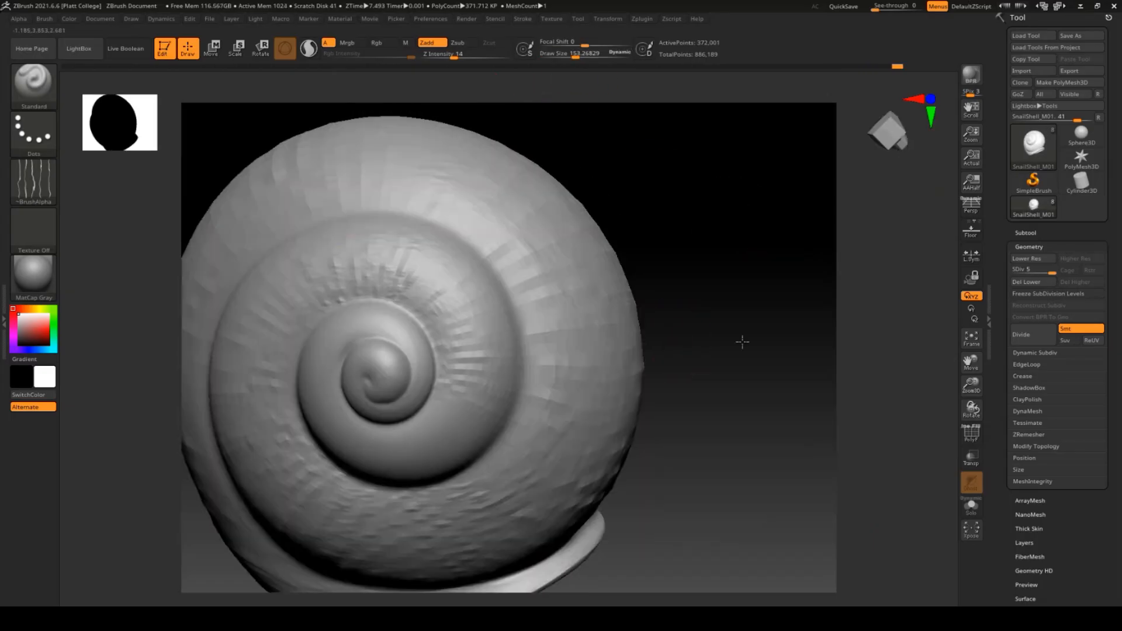
Step: Mask the ridged second whorl and the spiral's tip, and sculpt growth ridges on the whorl between them at Draw Size about 88
mouse_move(576, 401)
left_mouse_down("ctrl")
mouse_move(328, 404)
mouse_move(277, 321)
mouse_move(310, 260)
mouse_move(551, 270)
left_mouse_up("ctrl")
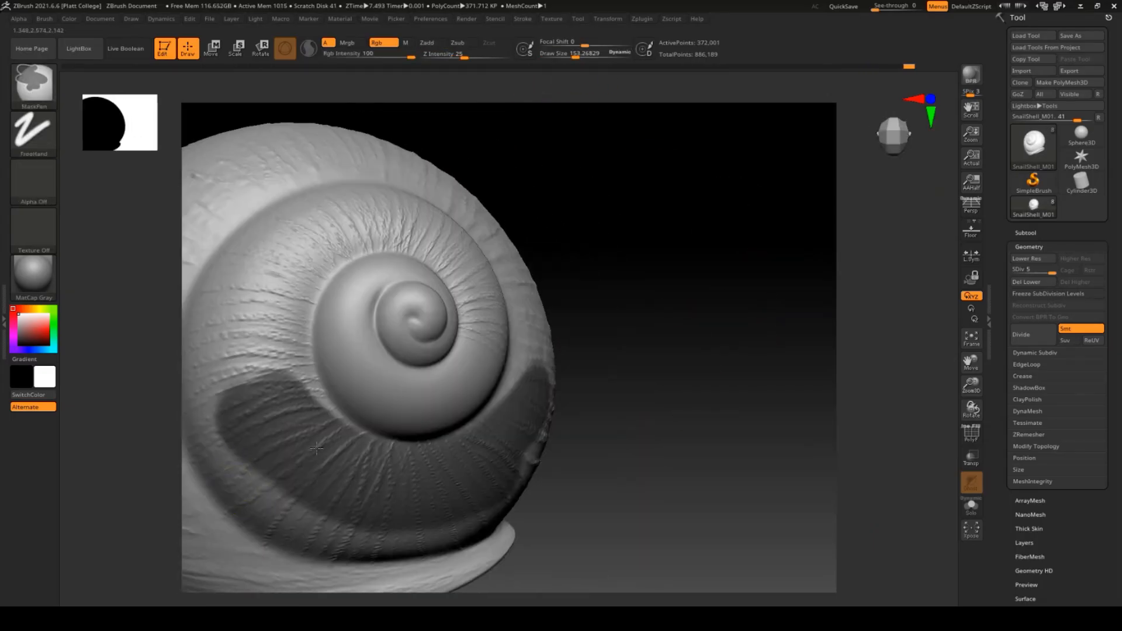
mouse_move(316, 399)
left_mouse_down("ctrl")
mouse_move(273, 336)
mouse_move(316, 213)
left_mouse_up("ctrl")
mouse_move(328, 374)
left_mouse_down("ctrl")
mouse_move(410, 313)
mouse_move(509, 327)
mouse_move(552, 364)
left_mouse_up("ctrl")
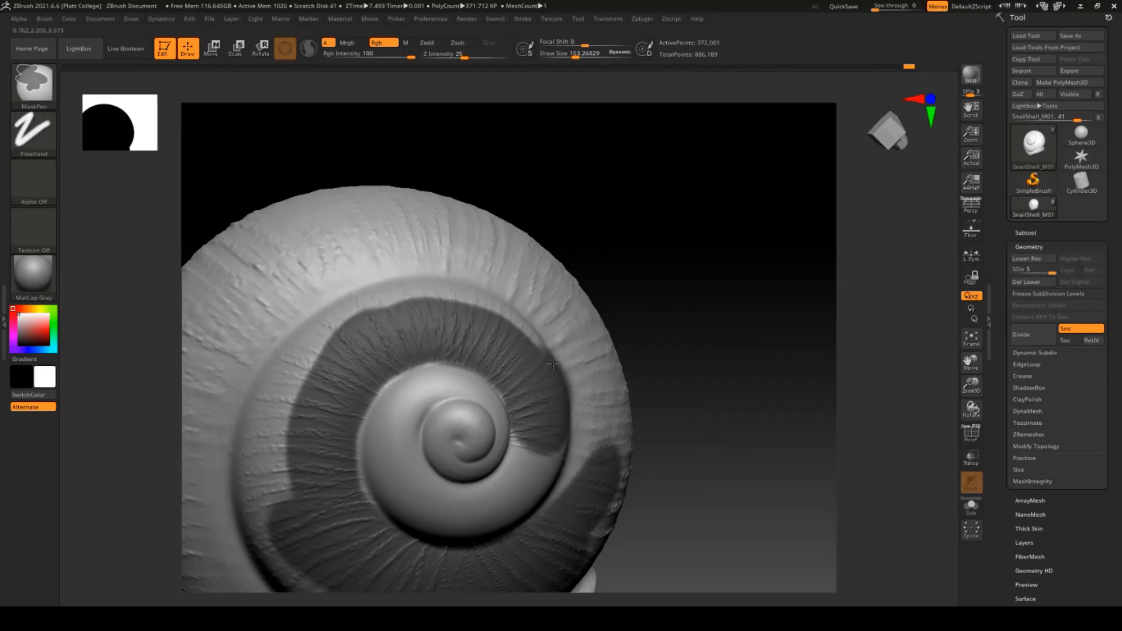
left_click_drag(488, 462, 458, 439, "ctrl")
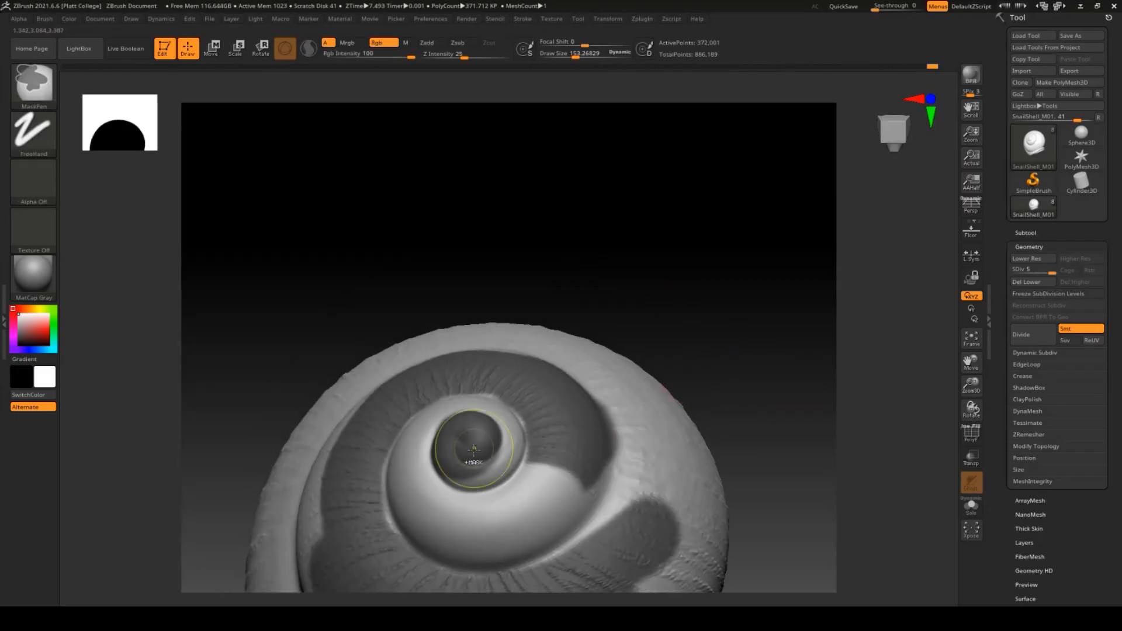
left_click_drag(472, 447, 487, 455, "ctrl")
left_click_drag(575, 54, 561, 54)
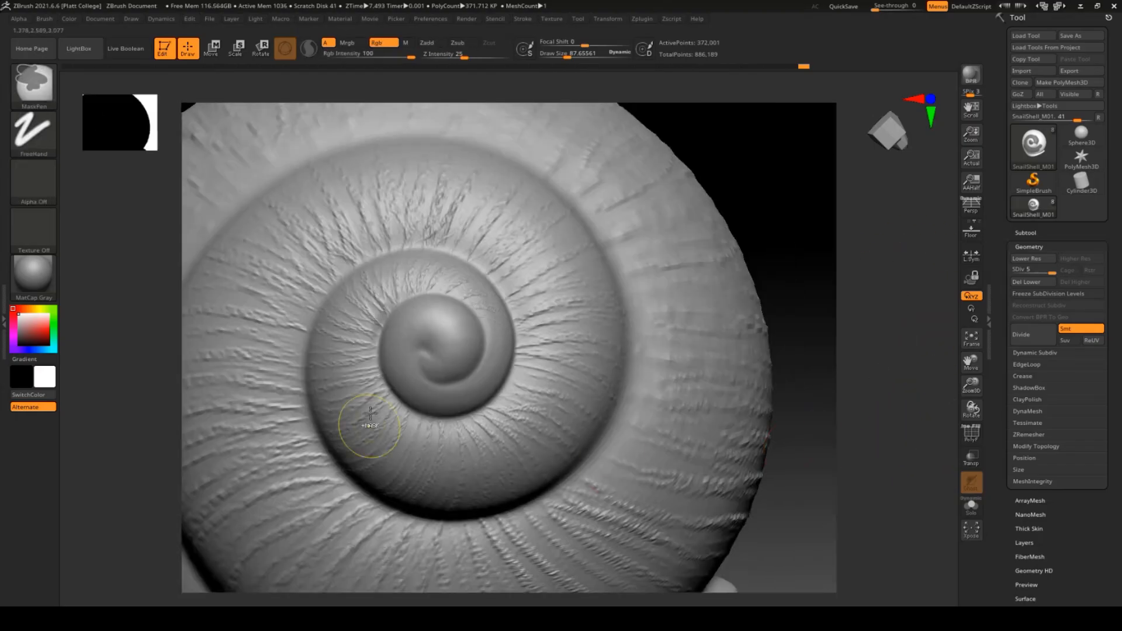
Step: Mask the third whorl and the innermost tip, and sculpt finer ridges on the whorl between them at Draw Size about 55
mouse_move(363, 426)
left_mouse_down("ctrl")
mouse_move(391, 433)
mouse_move(549, 374)
mouse_move(526, 333)
mouse_move(555, 304)
mouse_move(401, 273)
mouse_move(345, 327)
left_mouse_up("ctrl")
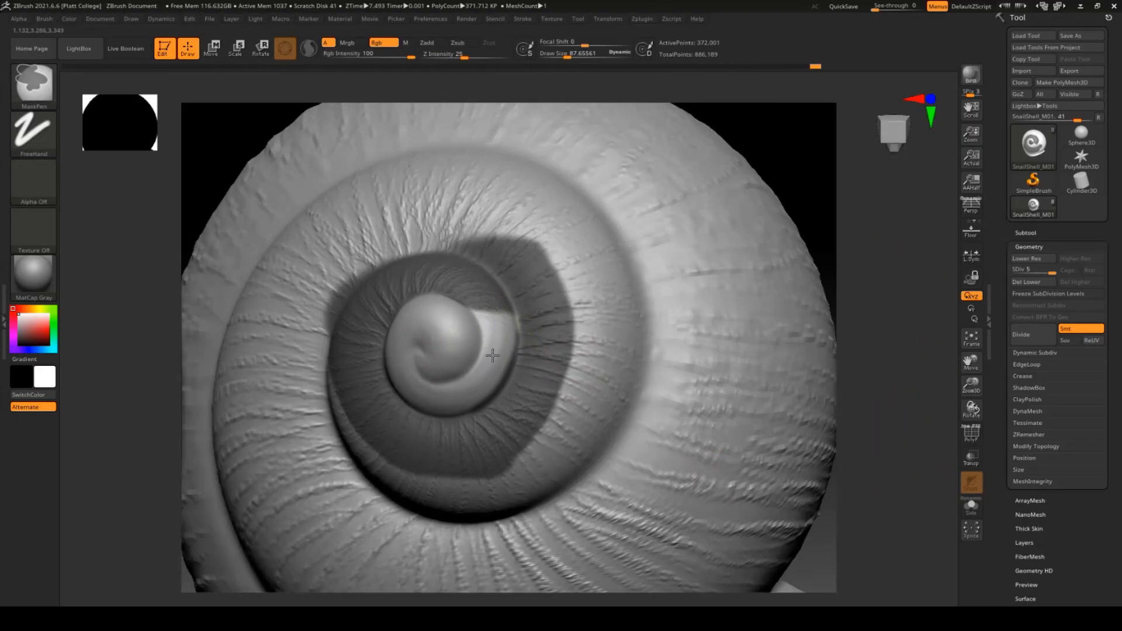
mouse_move(452, 337)
left_mouse_down("ctrl")
mouse_move(447, 353)
mouse_move(483, 326)
left_mouse_up("ctrl")
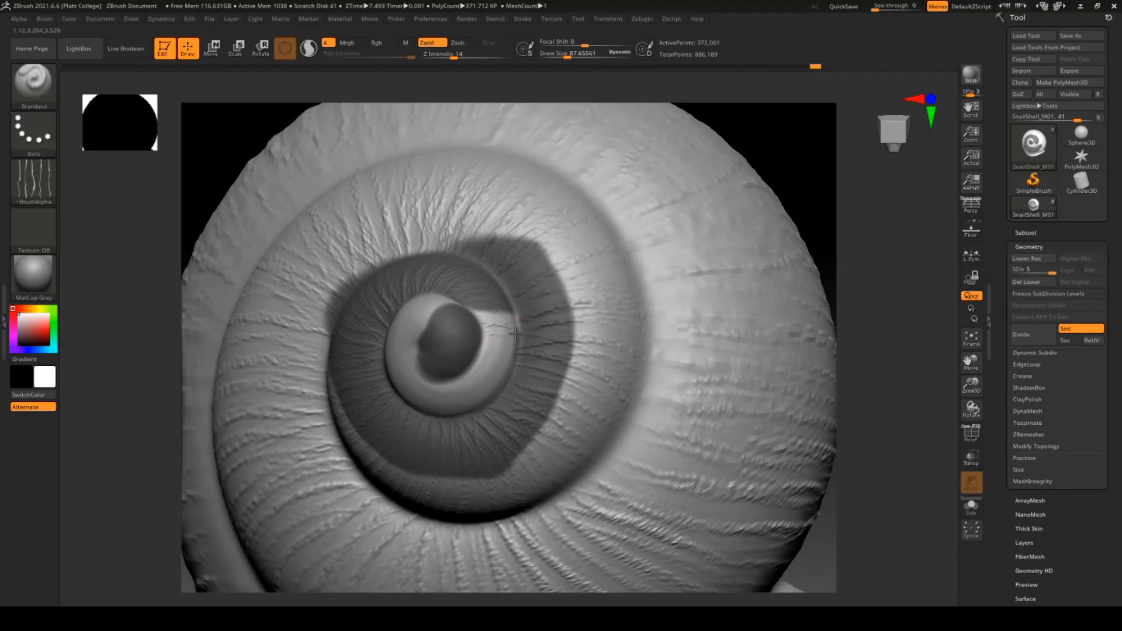
left_click(562, 56)
left_click_drag(604, 83, 526, 94)
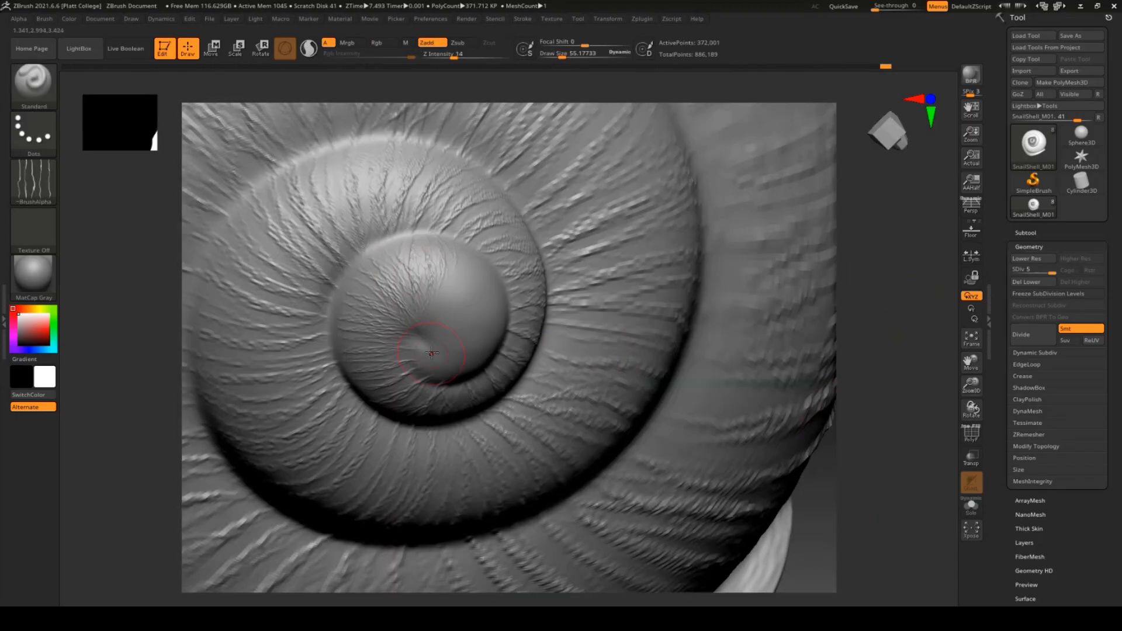
Step: Mask everything except the spiral's tip, sculpt fine growth ridges across it, and release the surrounding mask
left_click_drag(444, 263, 482, 338, "ctrl")
left_click(854, 430, "ctrl")
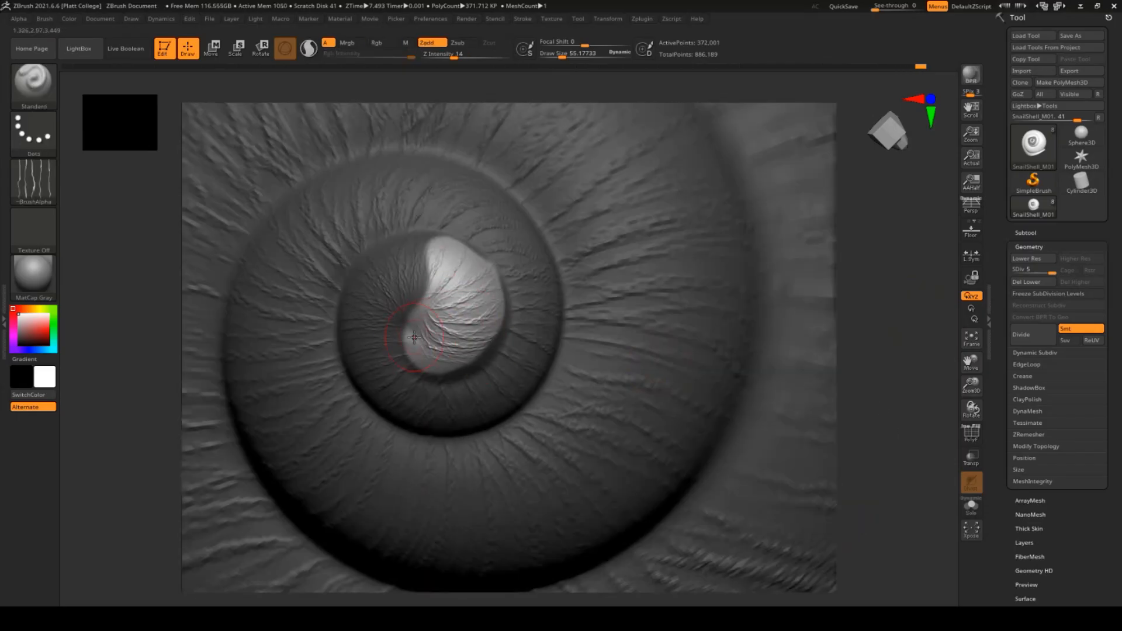
right_click_drag(894, 380, 925, 474, "ctrl")
left_click_drag(925, 474, 844, 385)
left_click(845, 386, "ctrl")
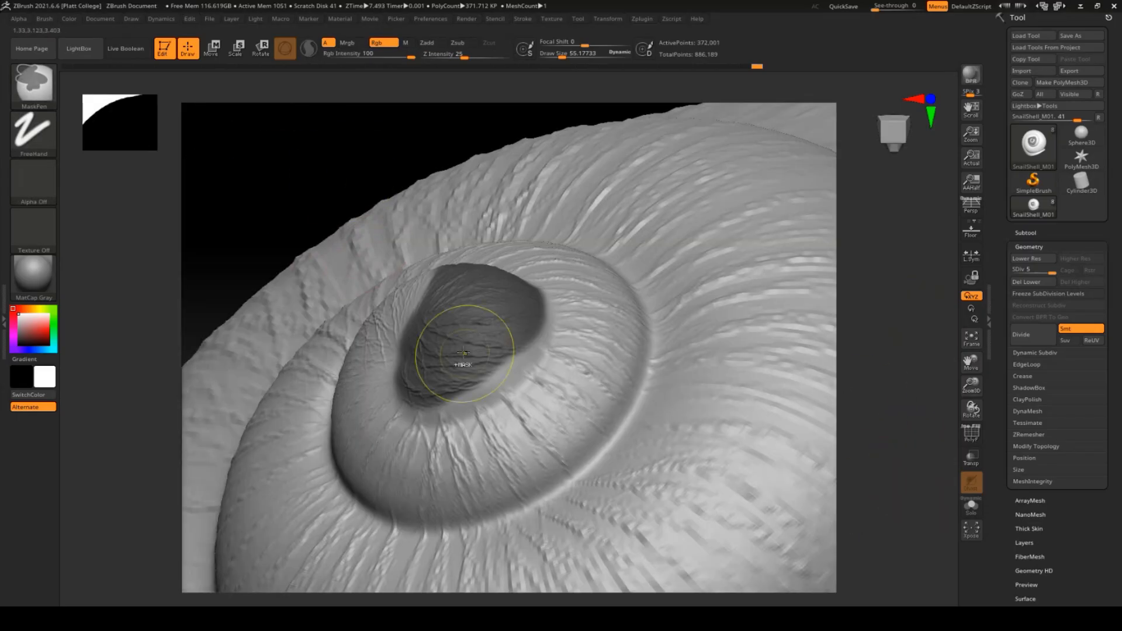
key("ctrl+i")
mouse_move(262, 168)
left_mouse_down("ctrl")
mouse_move(273, 163)
mouse_move(471, 438)
left_mouse_up("ctrl")
Step: Mask a strip of the second whorl along the seam and enlarge the brush to Draw Size about 224
left_click_drag(892, 438, 579, 395, "alt")
left_click_drag(264, 508, 415, 263, "ctrl")
left_click_drag(562, 54, 572, 55)
mouse_move(400, 245)
left_mouse_down("ctrl")
mouse_move(269, 483)
mouse_move(363, 432)
left_mouse_up("ctrl")
left_click_drag(572, 55, 582, 54)
Step: Sculpt broader growth ridges across the front of the outer whorl above the opening and around the deep crease
mouse_move(444, 462)
left_mouse_down()
mouse_move(548, 439)
mouse_move(635, 360)
left_mouse_up()
left_click_drag(797, 441, 789, 327)
left_click_drag(789, 328, 660, 374)
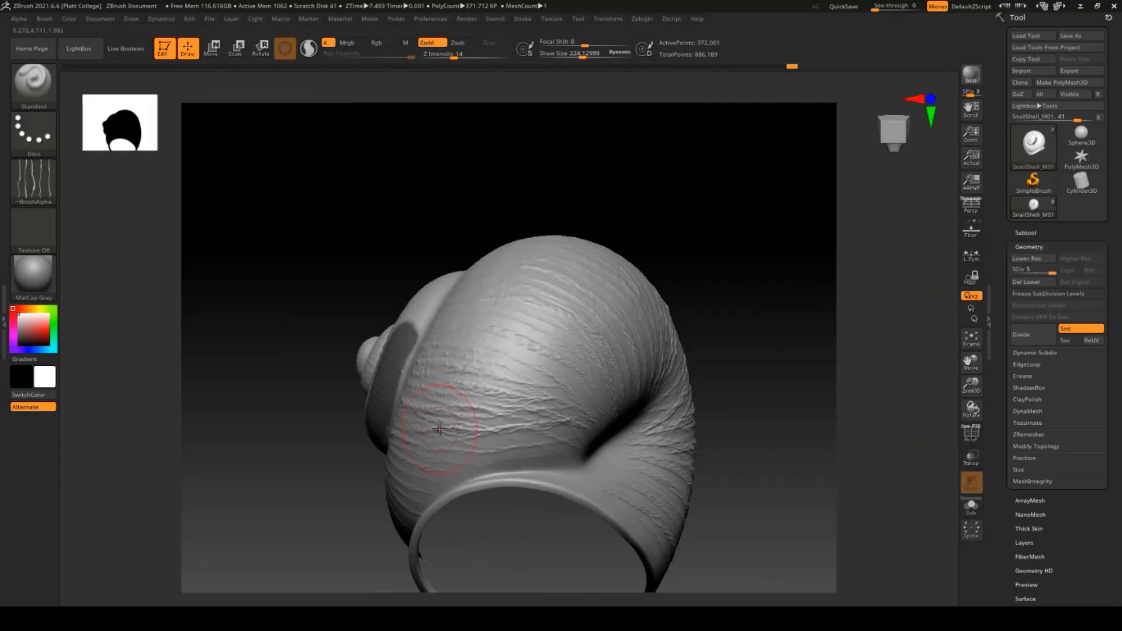
left_click_drag(771, 462, 725, 409)
left_click_drag(636, 377, 714, 406)
left_click_drag(819, 433, 760, 380)
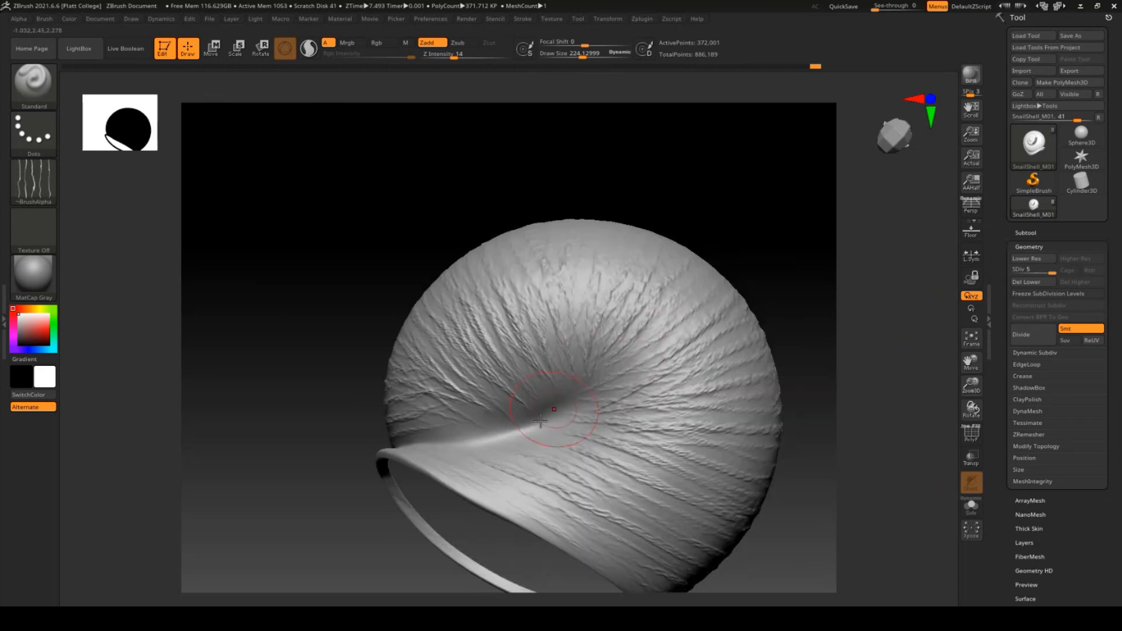
left_click_drag(807, 409, 778, 421, "alt")
Step: Mask the band above the deep crease and sculpt broad ridges over the shell's back and underside
left_click_drag(436, 393, 619, 357, "ctrl")
left_click_drag(795, 410, 783, 450)
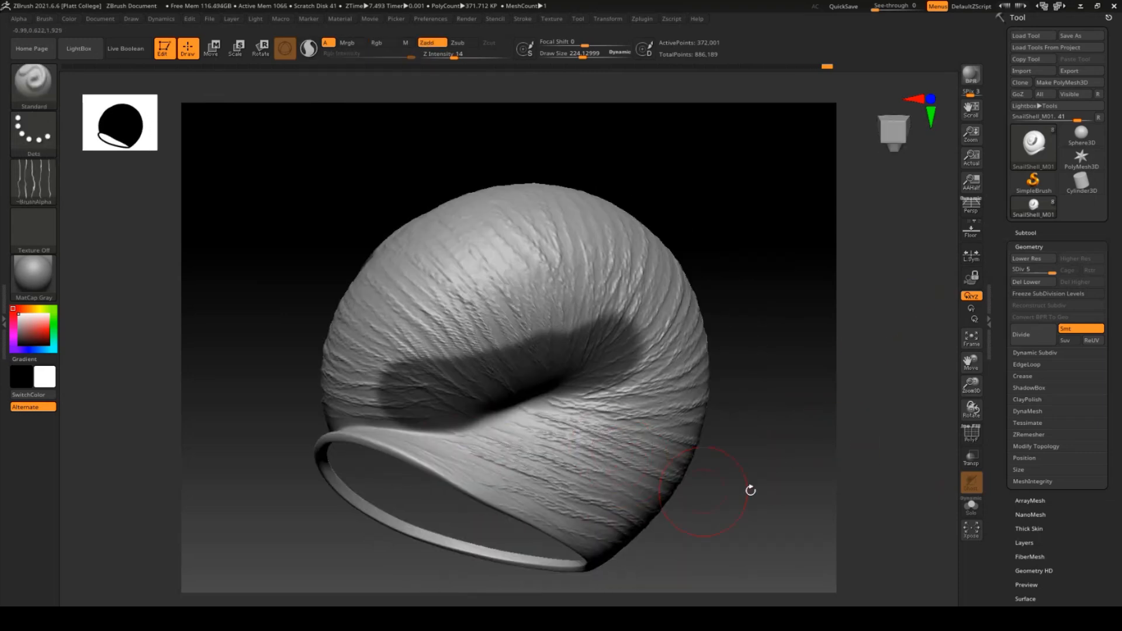
left_click_drag(750, 491, 616, 435)
mouse_move(411, 342)
left_mouse_down()
mouse_move(290, 403)
mouse_move(351, 380)
left_mouse_up()
left_click_drag(458, 325, 484, 221)
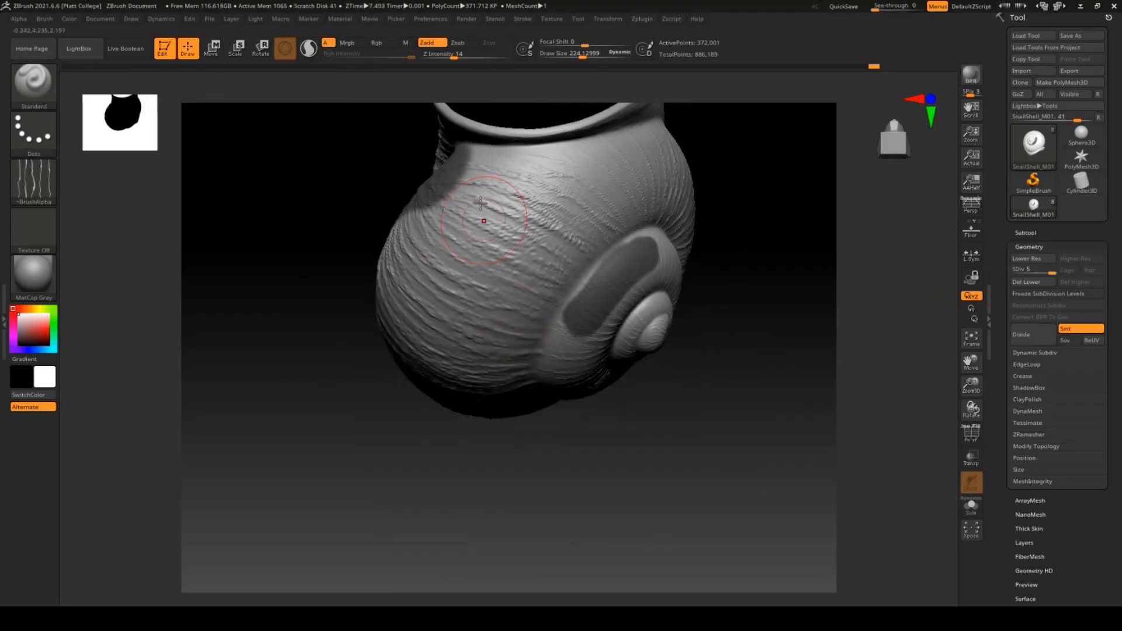
mouse_move(702, 328)
left_mouse_down()
mouse_move(772, 298)
mouse_move(643, 409)
left_mouse_up()
left_click_drag(731, 444, 660, 409)
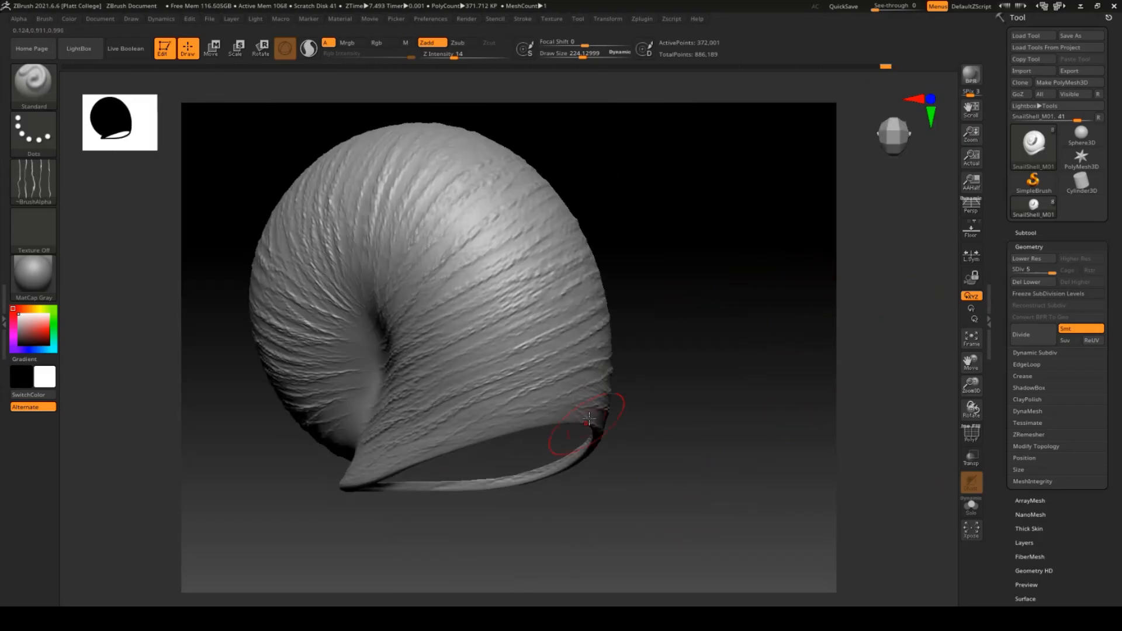
Step: Smooth the growth ridges beside the lip of the shell's opening and touch up the ridges next to it
left_click_drag(589, 421, 546, 401, "shift")
left_click_drag(739, 448, 777, 433)
left_click_drag(269, 438, 312, 388)
left_click_drag(731, 421, 760, 374)
left_click_drag(501, 339, 435, 468, "ctrl")
mouse_move(435, 404)
left_mouse_down()
mouse_move(380, 418)
mouse_move(383, 448)
left_mouse_up()
left_click_drag(421, 418, 380, 450, "shift")
Step: Add further broad ridges around the shell's sides and smooth the areas where they look too harsh
mouse_move(690, 444)
left_mouse_down()
mouse_move(748, 406)
mouse_move(772, 432)
left_mouse_up()
mouse_move(731, 420)
left_mouse_down()
mouse_move(643, 366)
mouse_move(619, 327)
left_mouse_up()
left_click_drag(447, 281, 419, 451, "shift")
mouse_move(655, 421)
left_mouse_down()
mouse_move(747, 364)
mouse_move(713, 403)
left_mouse_up()
mouse_move(614, 258)
left_mouse_down()
mouse_move(572, 271)
mouse_move(547, 304)
left_mouse_up()
mouse_move(386, 404)
left_mouse_down()
mouse_move(428, 372)
mouse_move(378, 434)
left_mouse_up()
left_click_drag(581, 418, 608, 409, "shift")
mouse_move(725, 450)
left_mouse_down()
mouse_move(639, 426)
mouse_move(712, 373)
mouse_move(707, 403)
left_mouse_up()
left_click_drag(807, 415, 777, 403)
left_click_drag(737, 268, 776, 363, "shift")
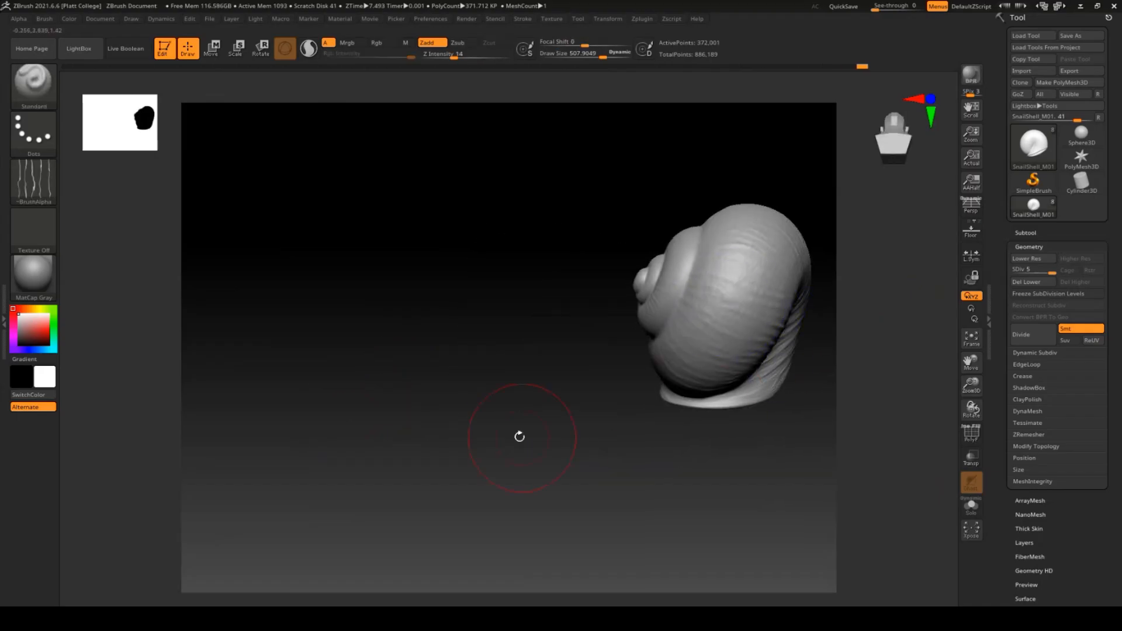
Step: Blend and soften the ridges over the whole outer whorl at Draw Size about 508
left_click_drag(519, 436, 386, 430)
left_click_drag(668, 333, 661, 356, "shift")
left_click_drag(725, 503, 716, 424)
left_click_drag(643, 362, 571, 418, "shift")
mouse_move(485, 409)
left_mouse_down()
mouse_move(603, 369)
mouse_move(726, 300)
left_mouse_up()
left_click_drag(621, 435, 585, 404, "shift")
mouse_move(696, 419)
left_mouse_down()
mouse_move(714, 399)
mouse_move(704, 410)
left_mouse_up()
Step: Set the shell's subdivision level to 1 and show all the other subtools again
left_click_drag(1048, 267, 1015, 271)
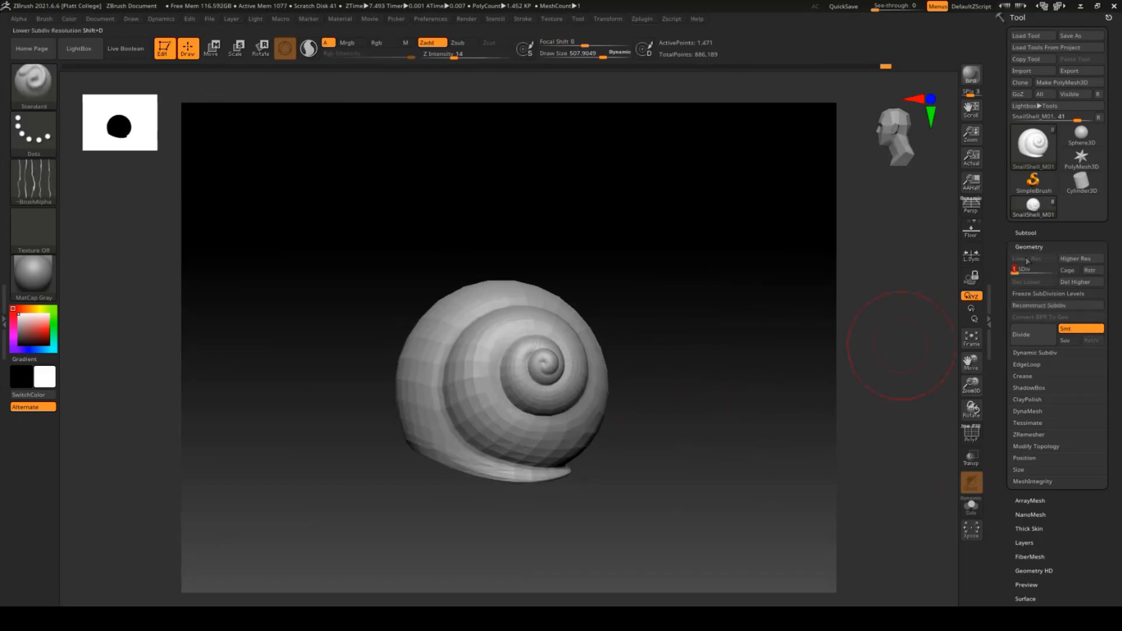
left_click(1026, 233)
left_click(1099, 400)
left_click_drag(1099, 426, 1099, 256)
Step: Select the Cloth_M01 subtool, frame it, and set the Standard brush's alpha to Alpha 62
left_click_drag(614, 234, 725, 401)
left_click(1034, 339)
key("f")
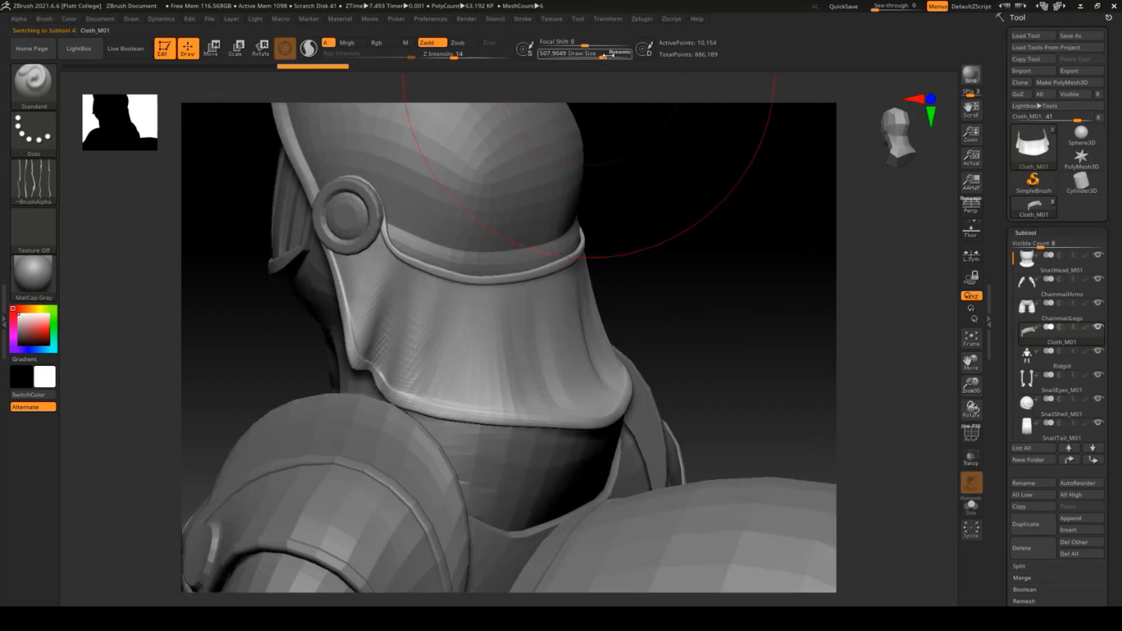
left_click(33, 181)
left_click(192, 360)
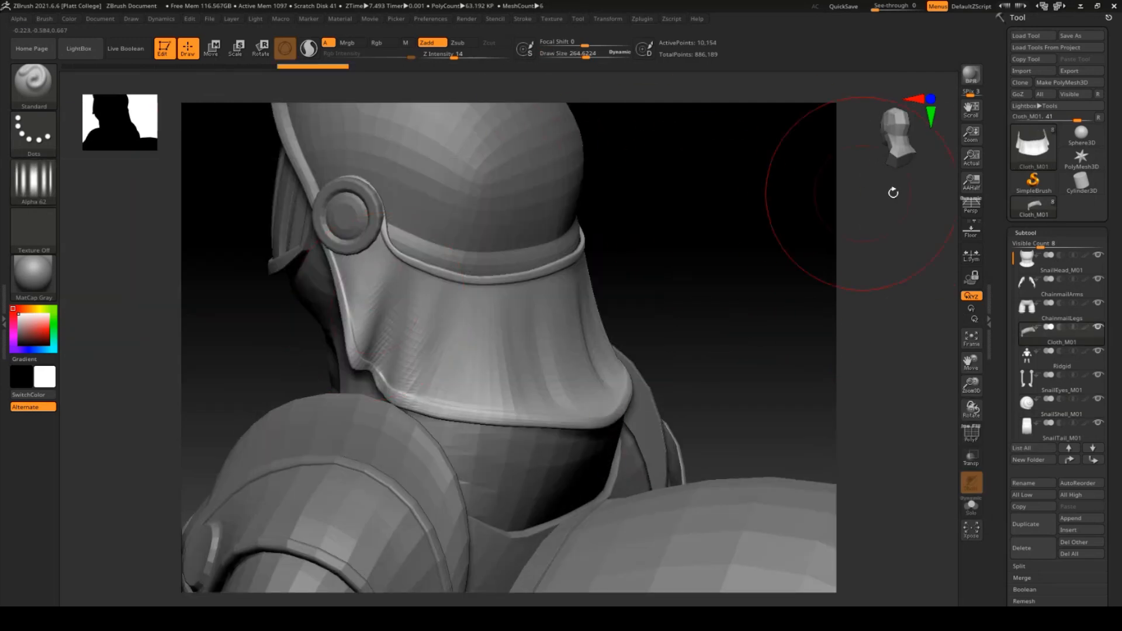
Step: Divide the Cloth_M01 mesh twice to subdivision level 3 and set the Draw Size to about 109
left_click(1022, 234)
left_click(1029, 246)
left_click(1030, 334)
left_click(1030, 334)
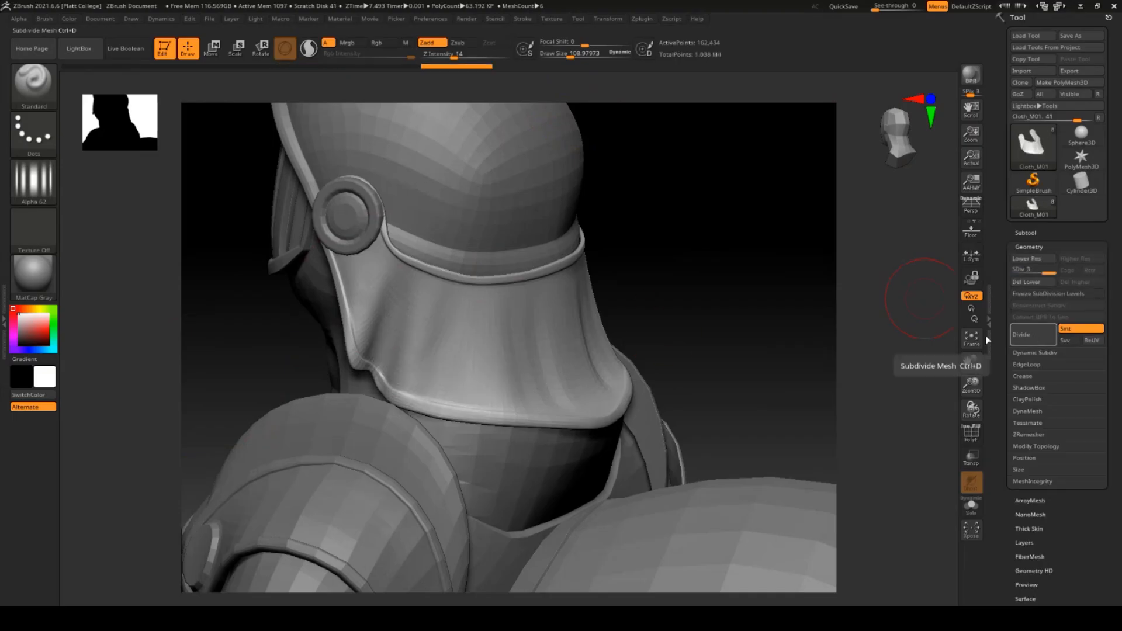
left_click_drag(764, 306, 798, 278)
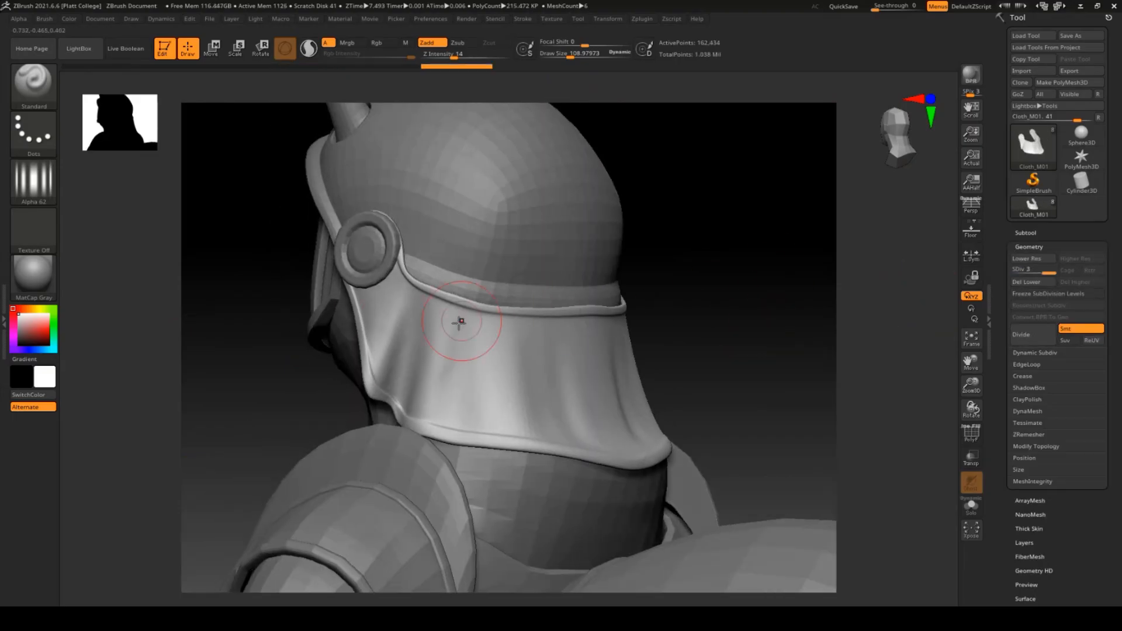
Step: Open the polygroup options and check the cloth's polygroups with the polyframe display
left_click(1029, 247)
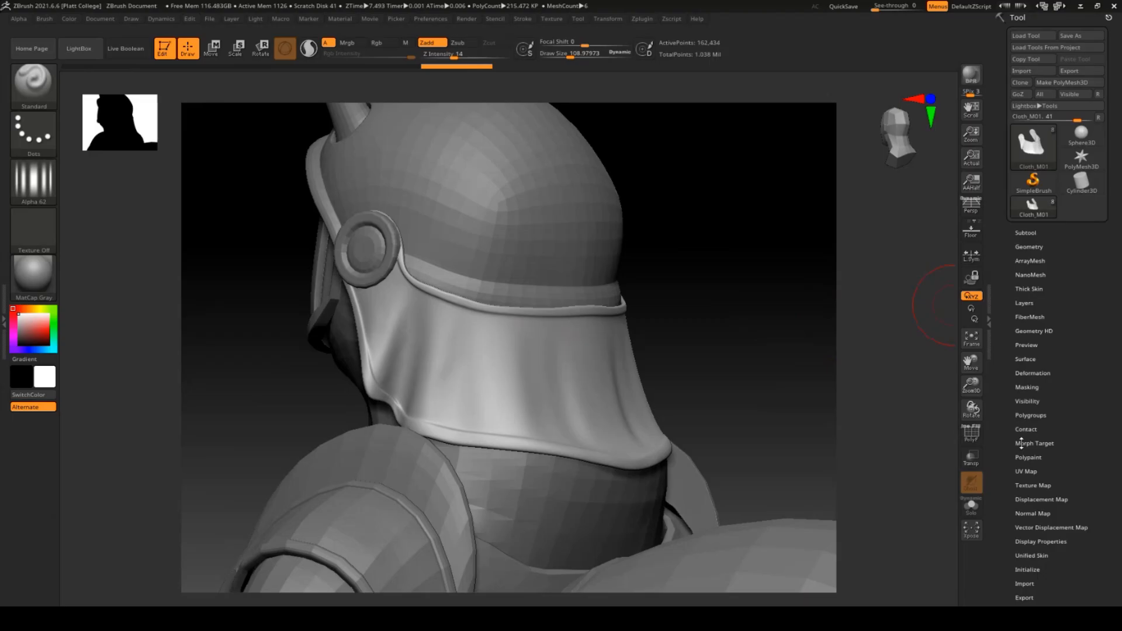
left_click(1028, 415)
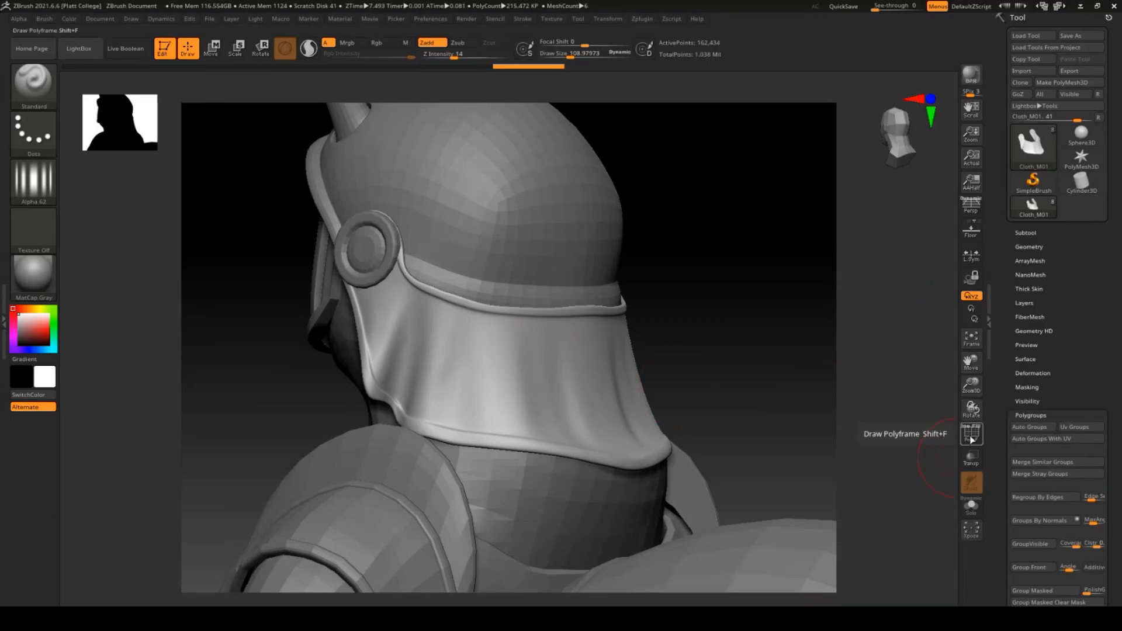
left_click(971, 438)
left_click(972, 437)
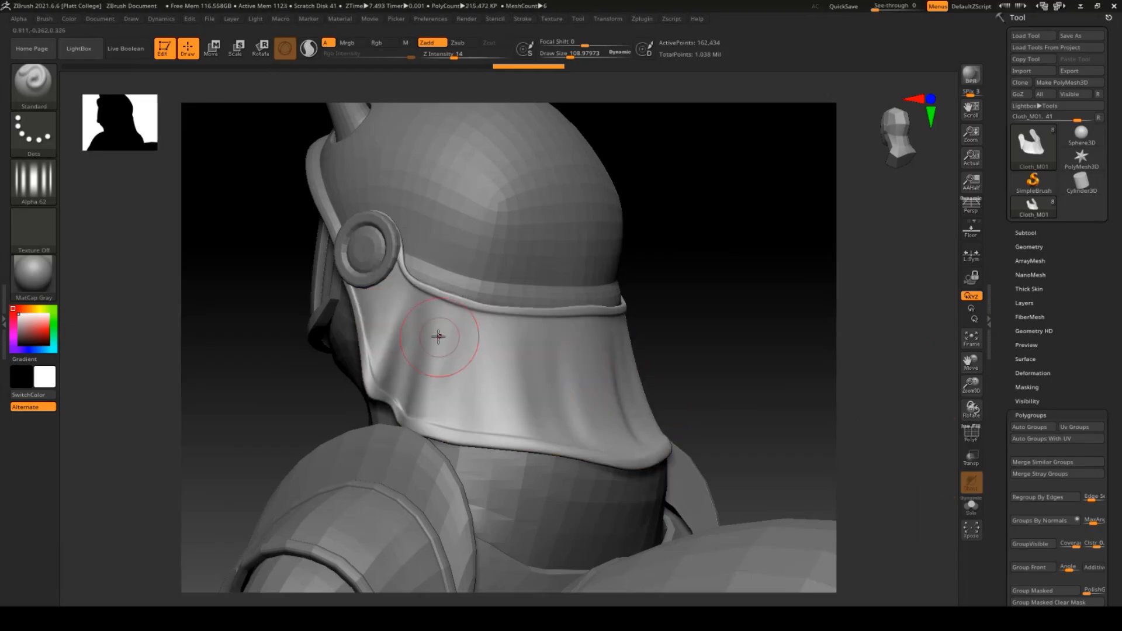
Step: Hide the cloth panel so only its trim borders show, mask the borders, and unhide the whole cloth
mouse_move(731, 342)
left_mouse_down()
mouse_move(807, 323)
mouse_move(654, 315)
mouse_move(690, 332)
mouse_move(669, 311)
mouse_move(671, 320)
left_mouse_up()
left_click(677, 325, "ctrl+shift")
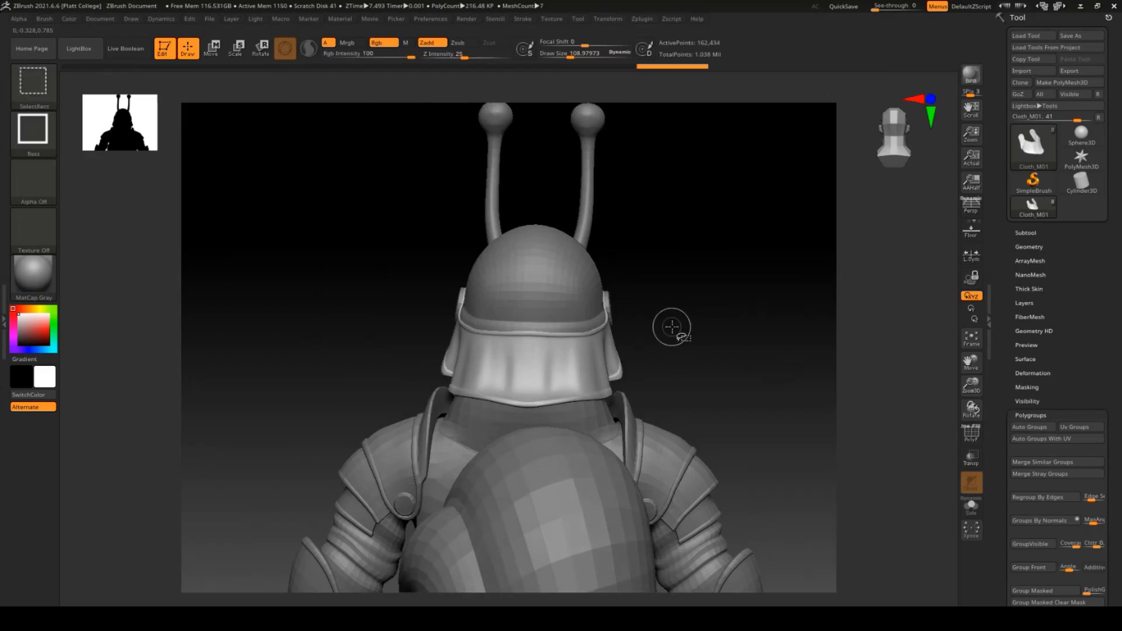
left_click(585, 356, "ctrl+shift")
left_click_drag(696, 282, 728, 317, "ctrl+shift")
left_click_drag(372, 211, 742, 431, "ctrl")
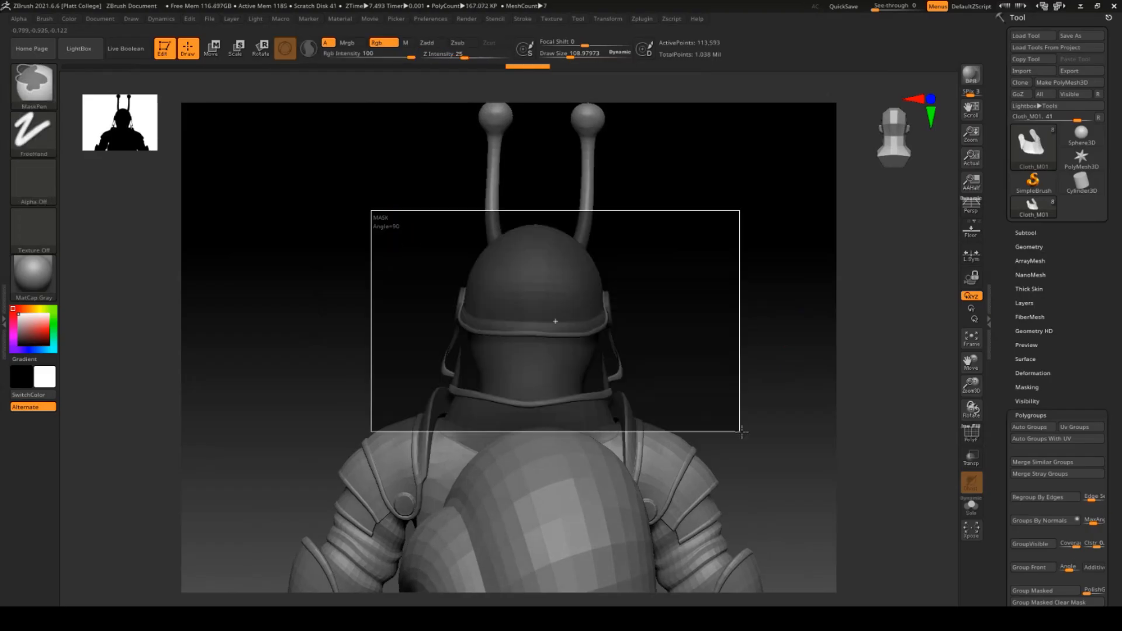
left_click(687, 321, "ctrl+shift")
Step: Sculpt vertical fabric folds across the back panel of the neck cloth with the Standard brush and stripe alpha
mouse_move(743, 339)
left_mouse_down()
mouse_move(677, 273)
mouse_move(669, 301)
mouse_move(733, 341)
left_mouse_up()
mouse_move(401, 299)
left_mouse_down()
mouse_move(389, 426)
mouse_move(492, 368)
left_mouse_up()
left_click_drag(518, 331, 576, 413)
left_click_drag(736, 350, 675, 394)
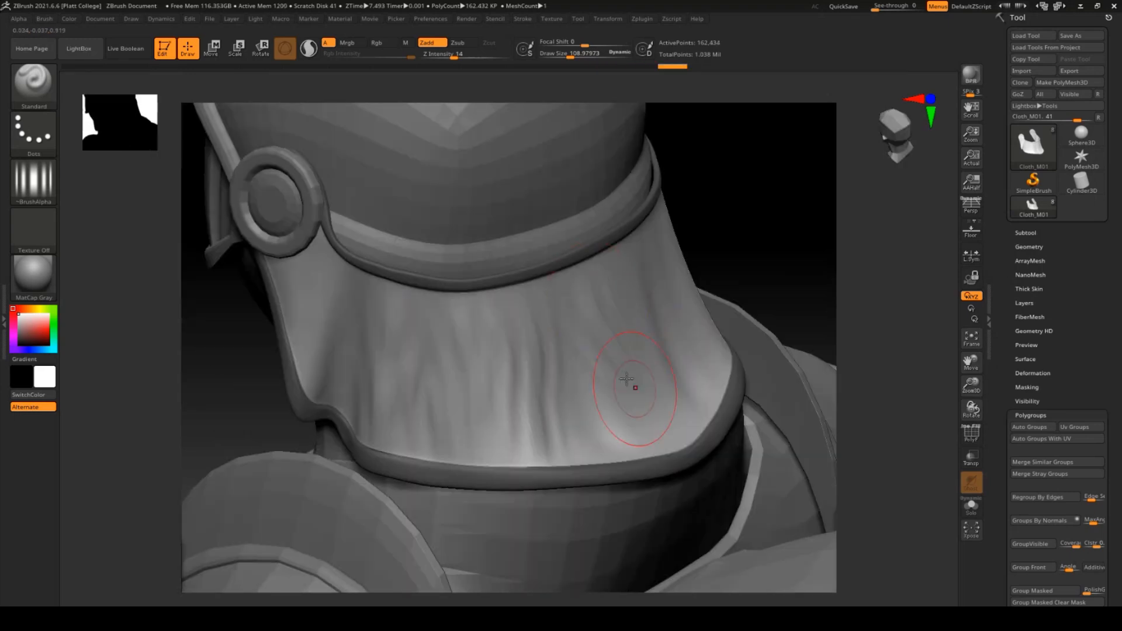
left_click_drag(894, 227, 801, 218)
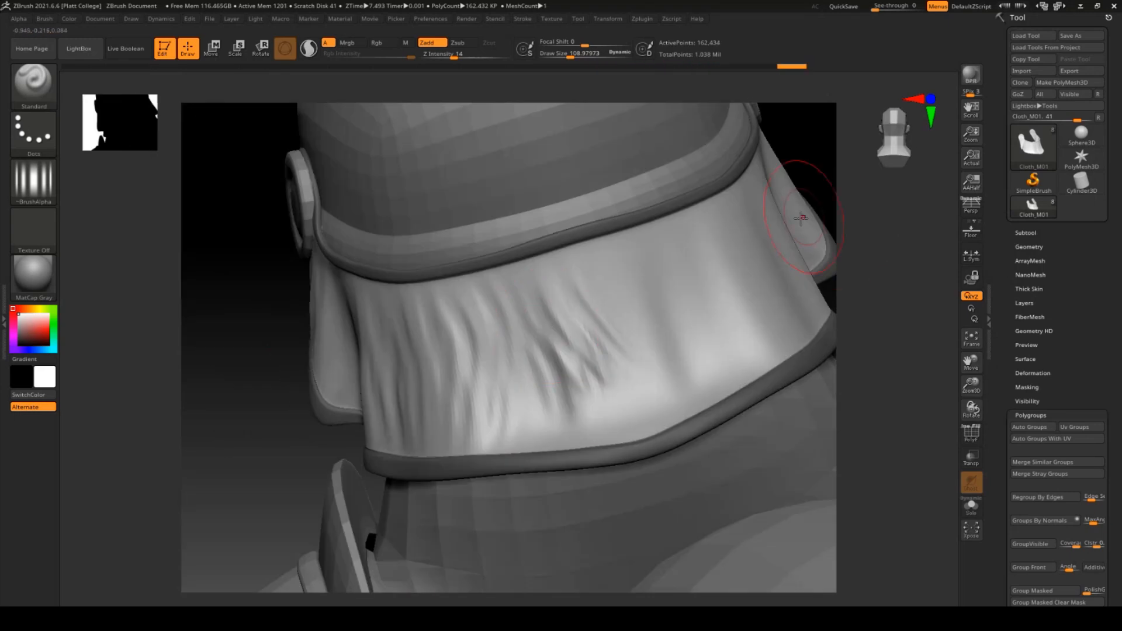
mouse_move(595, 294)
left_mouse_down()
mouse_move(657, 305)
mouse_move(834, 382)
left_mouse_up()
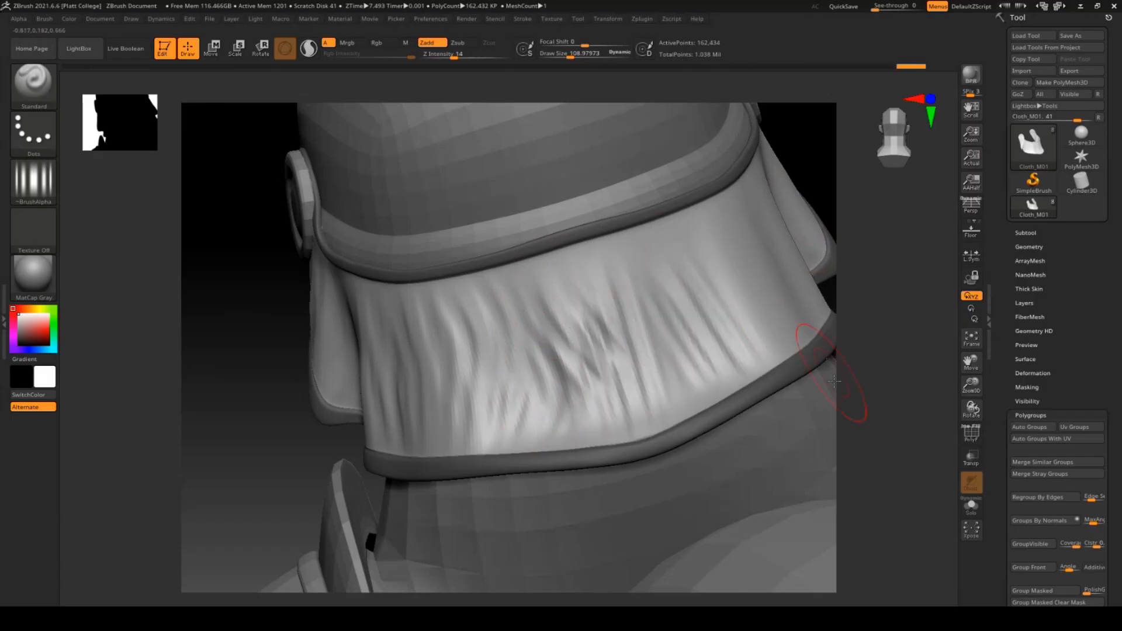
Step: Extend the vertical folds around the cloth's far side toward the helmet's ear disc
left_click_drag(873, 321, 552, 367)
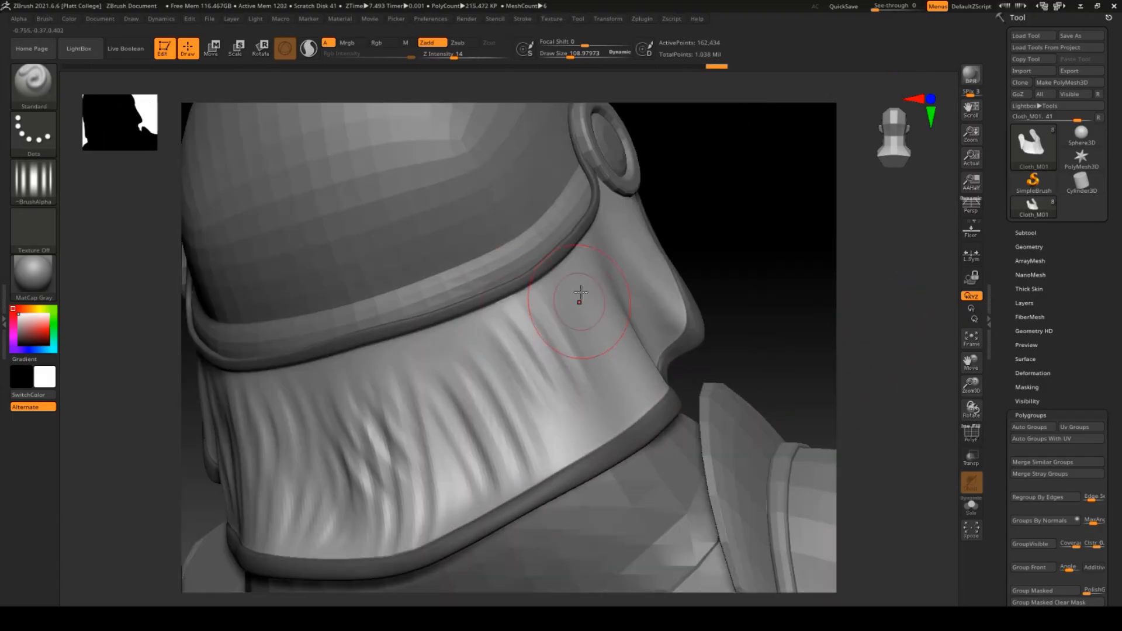
left_click_drag(580, 293, 611, 374)
mouse_move(871, 322)
left_mouse_down()
mouse_move(830, 316)
mouse_move(836, 351)
left_mouse_up()
left_click_drag(625, 222, 659, 345)
left_click_drag(871, 351, 807, 321)
mouse_move(395, 325)
left_mouse_down()
mouse_move(444, 368)
mouse_move(509, 395)
mouse_move(467, 375)
left_mouse_up()
Step: Soften the cloth's folds with smoothing and add broader folds at a Draw Size of 231
left_click_drag(871, 339, 731, 345)
left_click_drag(491, 351, 484, 283, "shift")
mouse_move(807, 374)
left_mouse_down()
mouse_move(887, 408)
mouse_move(819, 351)
left_mouse_up()
mouse_move(576, 257)
left_mouse_down()
mouse_move(604, 313)
mouse_move(526, 374)
left_mouse_up()
left_click_drag(421, 374, 433, 468)
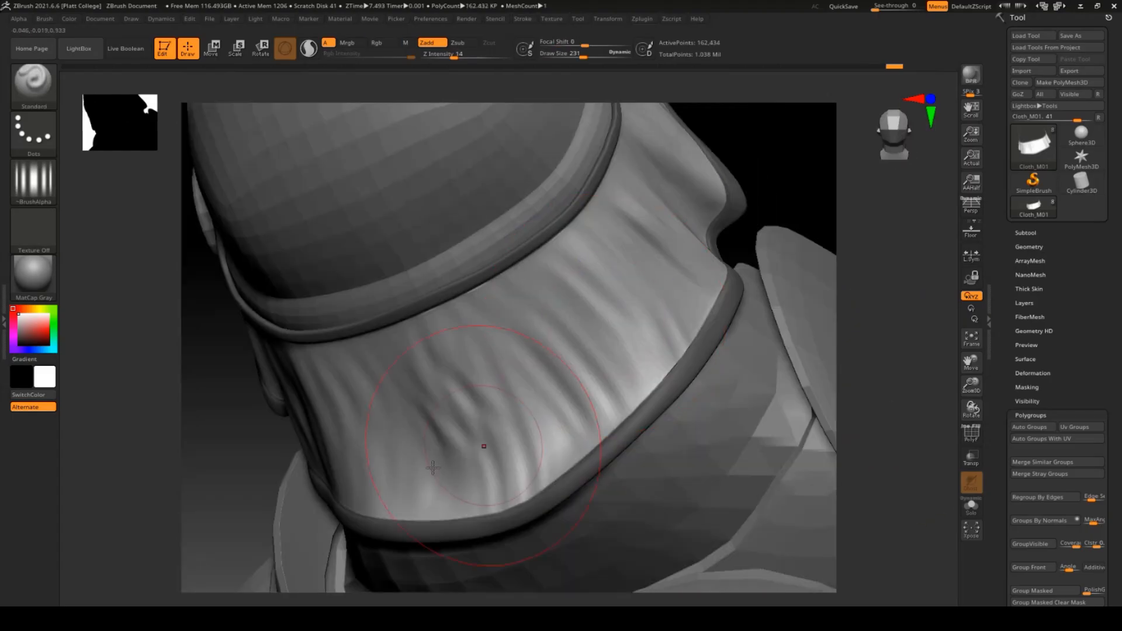
left_click_drag(203, 460, 251, 401)
left_click_drag(777, 327, 688, 299)
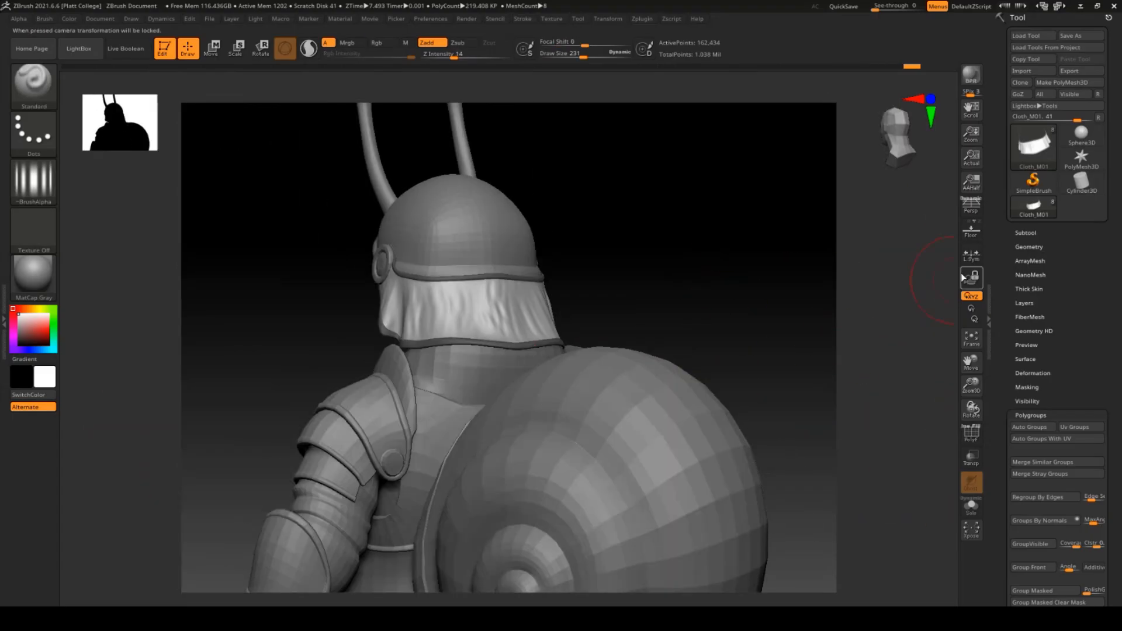
Step: Lower Cloth_M01 to subdivision level 1 and switch to the ChainmailArms subtool
left_click(1029, 247)
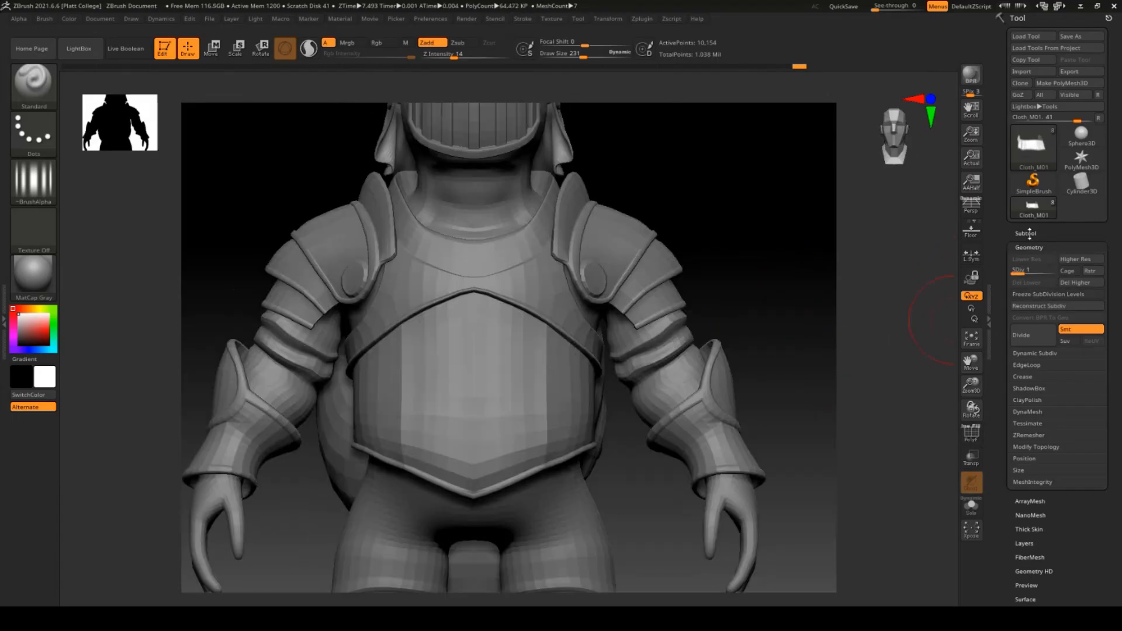
left_click(1030, 234)
left_click(1045, 286)
left_click_drag(731, 328, 725, 304, "alt")
left_click(1026, 234)
left_click(1029, 247)
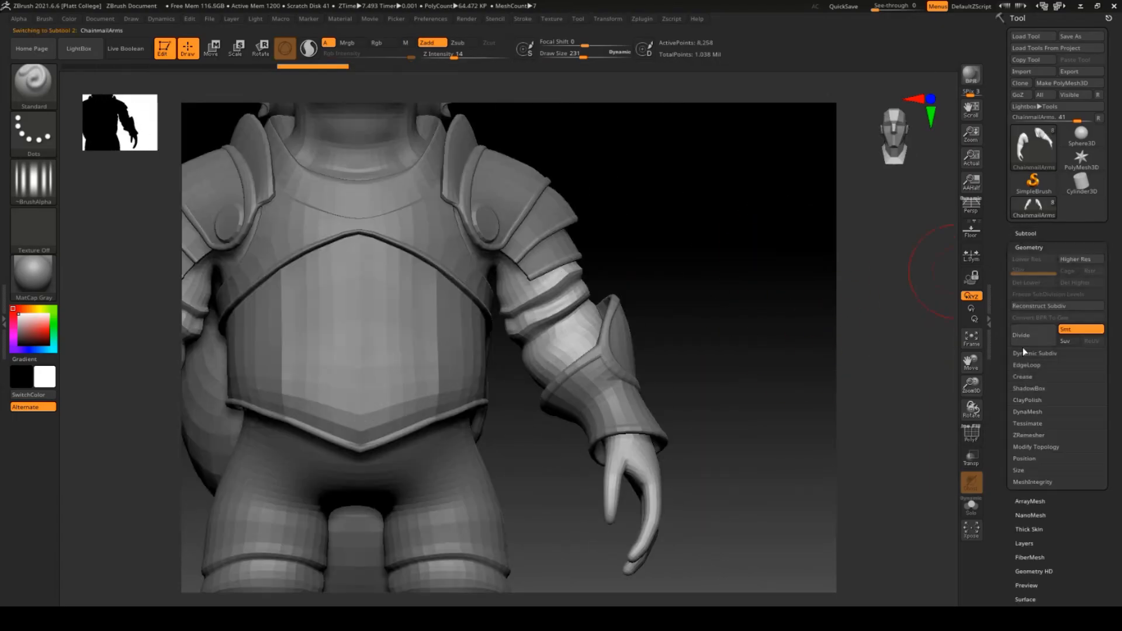
Step: Divide the ChainmailArms mesh four times to subdivision level 5
left_click(1025, 340)
left_click(1025, 340)
left_click(1025, 340)
left_click(1026, 339)
Step: Carve creases into the knight's left upper sleeve with the DamStandard brush at a Draw Size of about 49
mouse_move(755, 228)
left_mouse_down("alt")
mouse_move(802, 294)
mouse_move(713, 316)
left_mouse_up("alt")
key("b")
key("d")
key("s")
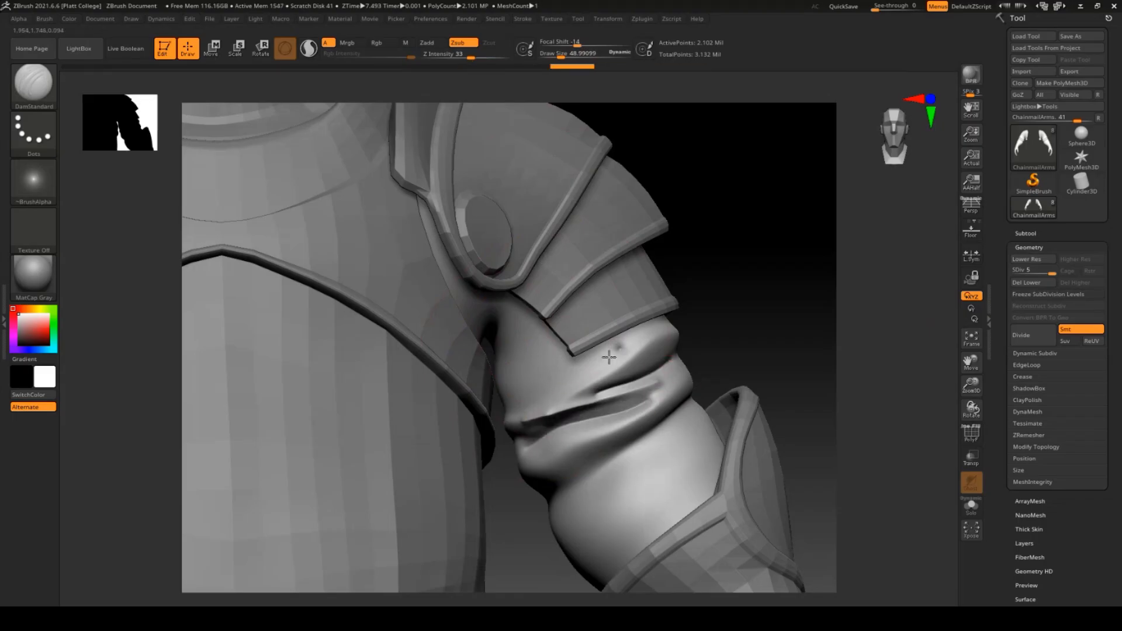
left_click_drag(549, 371, 660, 342)
left_click_drag(871, 368, 608, 377)
mouse_move(575, 377)
left_mouse_down()
mouse_move(725, 389)
mouse_move(609, 384)
left_mouse_up()
left_click_drag(453, 435, 528, 418)
Step: Smooth the creases around the back of the left sleeve, working down to subdivision level 3
key("shift")
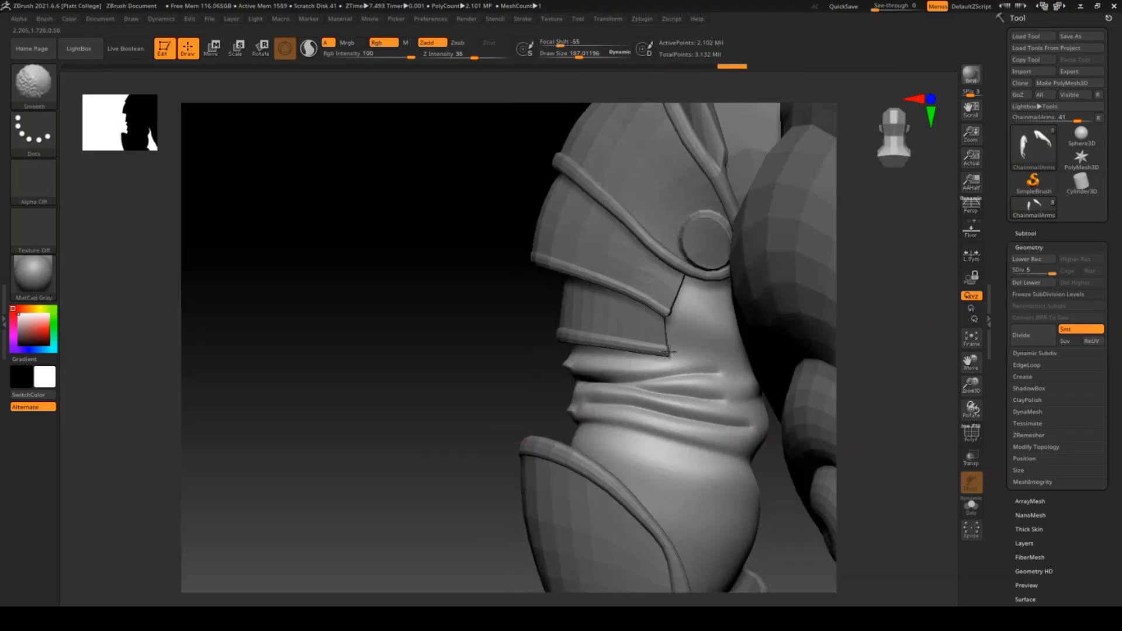
left_click_drag(417, 375, 935, 307)
mouse_move(467, 391)
left_mouse_down("shift")
mouse_move(497, 408)
mouse_move(511, 447)
mouse_move(474, 392)
left_mouse_up("shift")
key("shift+d")
key("shift+d")
left_click_drag(895, 362, 789, 328)
left_click_drag(509, 366, 526, 345, "shift")
Step: Carve diagonal folds above the left elbow guard and return the sleeve to subdivision level 5
mouse_move(789, 234)
left_mouse_down()
mouse_move(257, 225)
mouse_move(327, 252)
left_mouse_up()
left_click(570, 54)
left_click_drag(522, 390, 571, 431)
left_click_drag(538, 388, 571, 438, "shift")
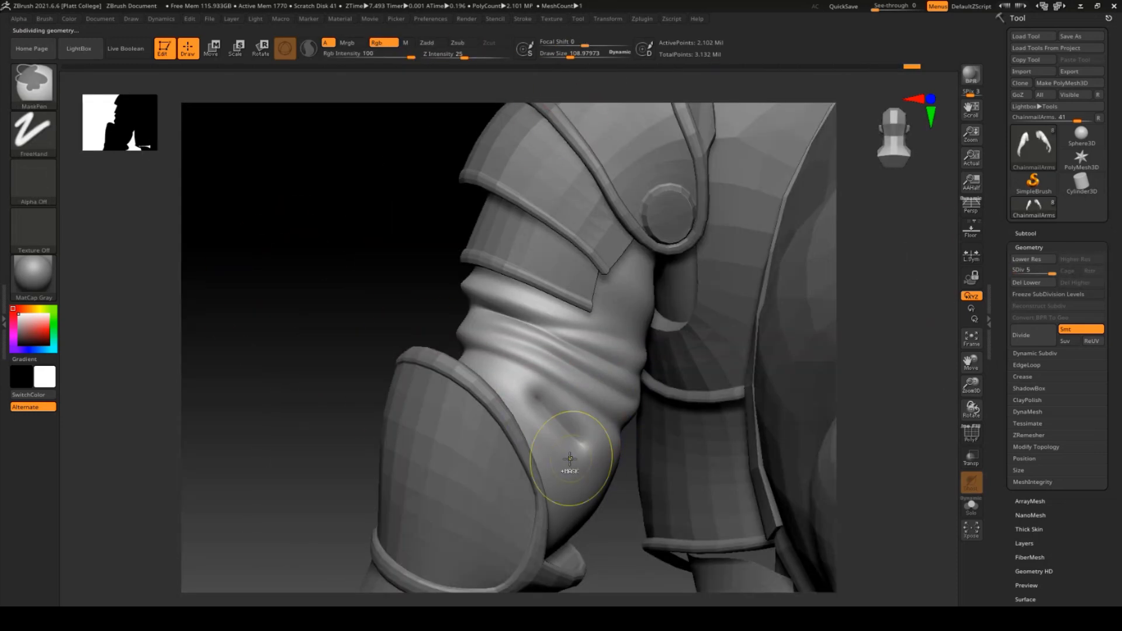
key("d")
key("d")
left_click_drag(327, 363, 345, 257)
left_click_drag(532, 401, 636, 497)
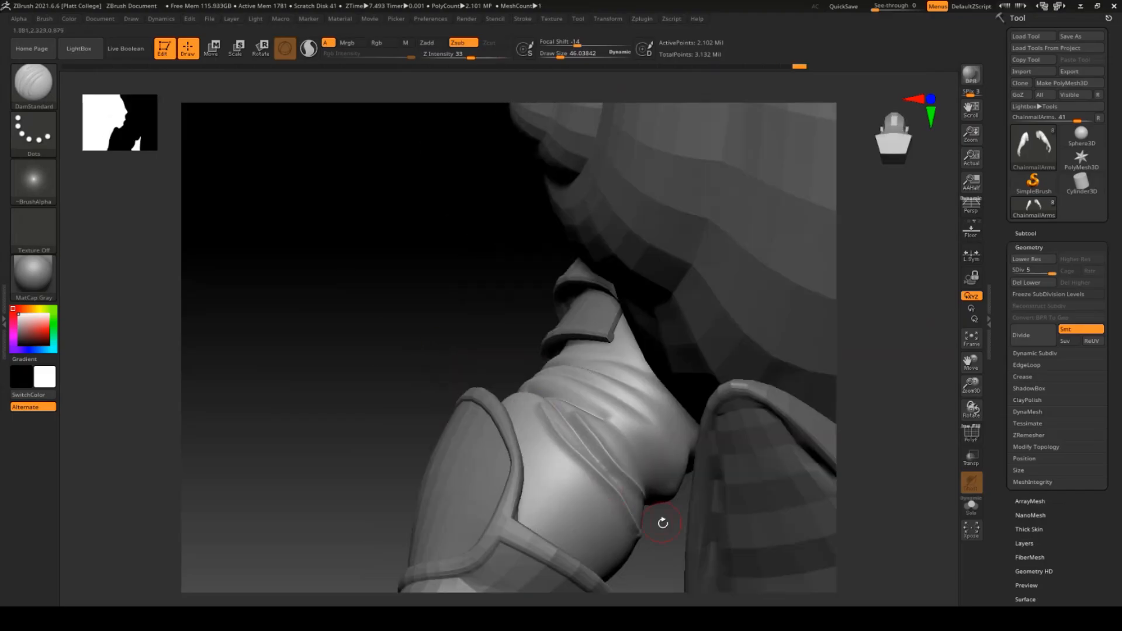
Step: Smooth the diagonal folds around the left elbow with a smoothing Draw Size of about 264
left_click(586, 54)
left_click_drag(589, 454, 564, 426, "shift")
mouse_move(404, 327)
left_mouse_down()
mouse_move(423, 390)
mouse_move(418, 327)
left_mouse_up()
left_click_drag(555, 403, 580, 426, "shift")
left_click_drag(327, 292, 584, 281)
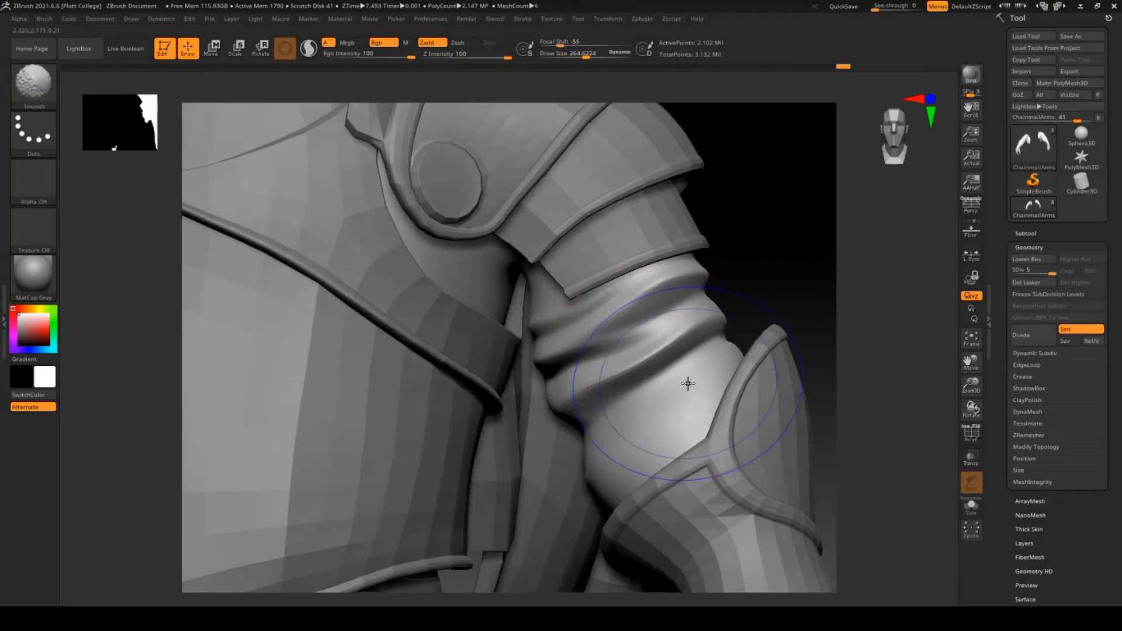
left_click_drag(689, 384, 649, 409, "shift")
Step: Carve fine diagonal creases on the front of the left sleeve at a Draw Size of about 35, then soften them
left_click(566, 54)
left_click_drag(599, 441, 701, 380)
key("ctrl+z")
left_click(562, 53)
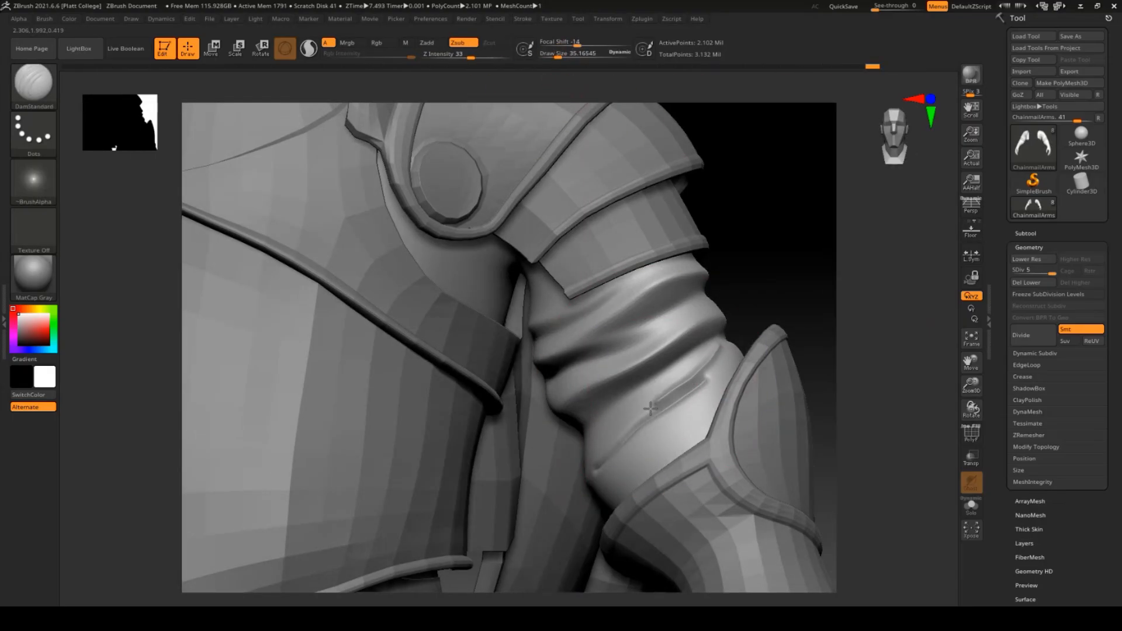
key("shift")
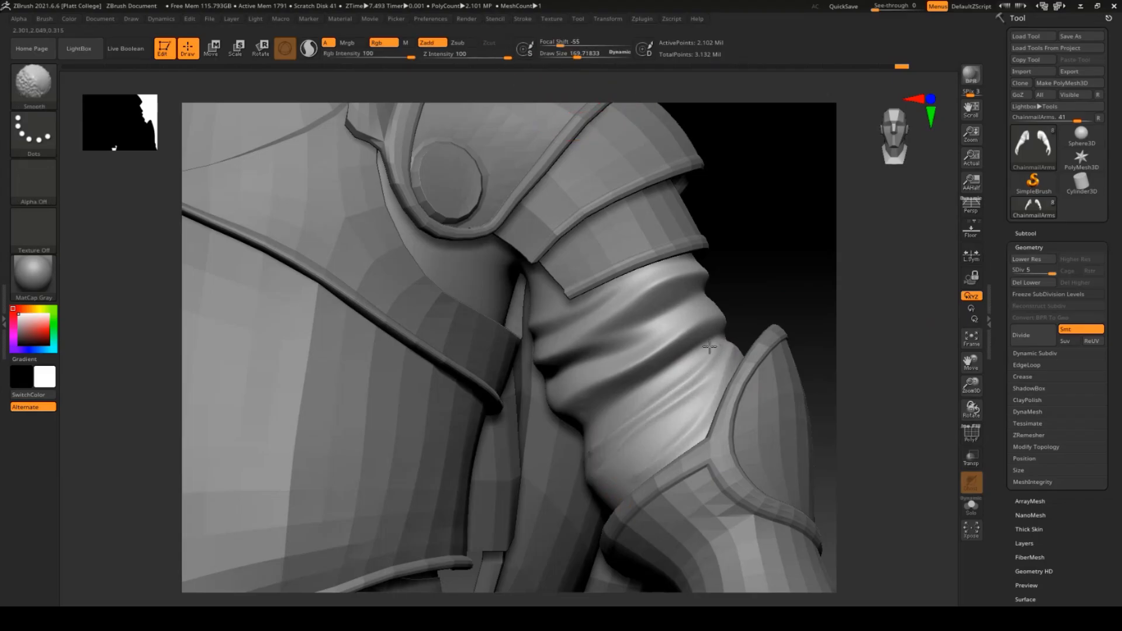
left_click_drag(772, 286, 743, 345)
left_click_drag(626, 431, 666, 397, "shift")
Step: Carve creases below the shoulder plates on the knight's right sleeve at a Draw Size of about 46 and smooth them
left_click_drag(783, 245, 772, 288)
left_click_drag(216, 246, 760, 234, "alt")
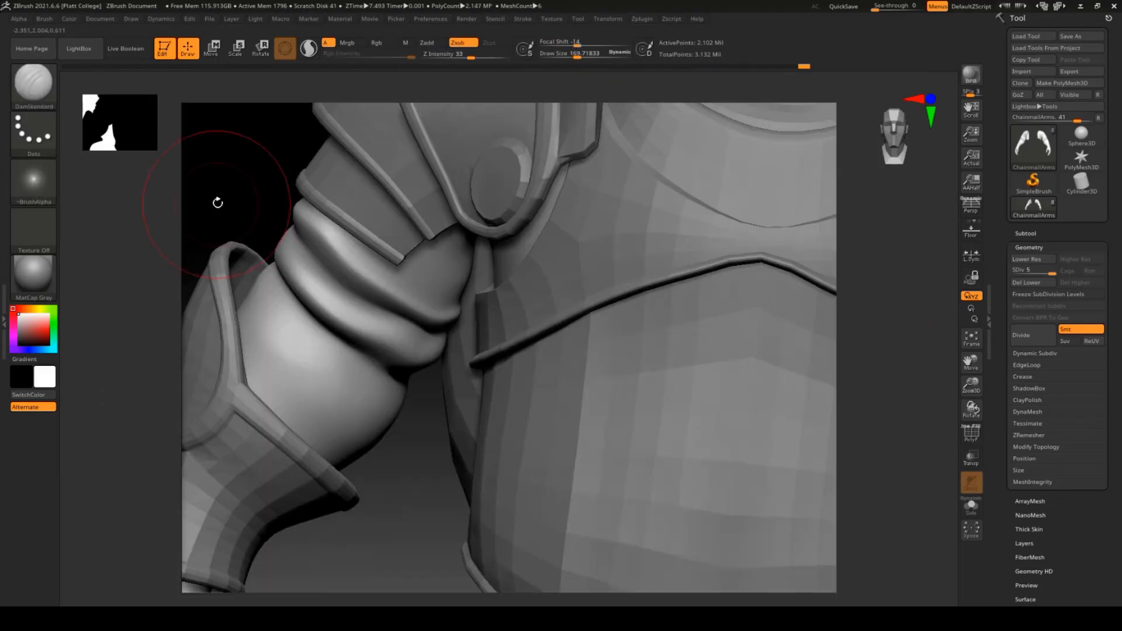
left_click_drag(218, 203, 359, 322, "alt")
left_click(560, 54)
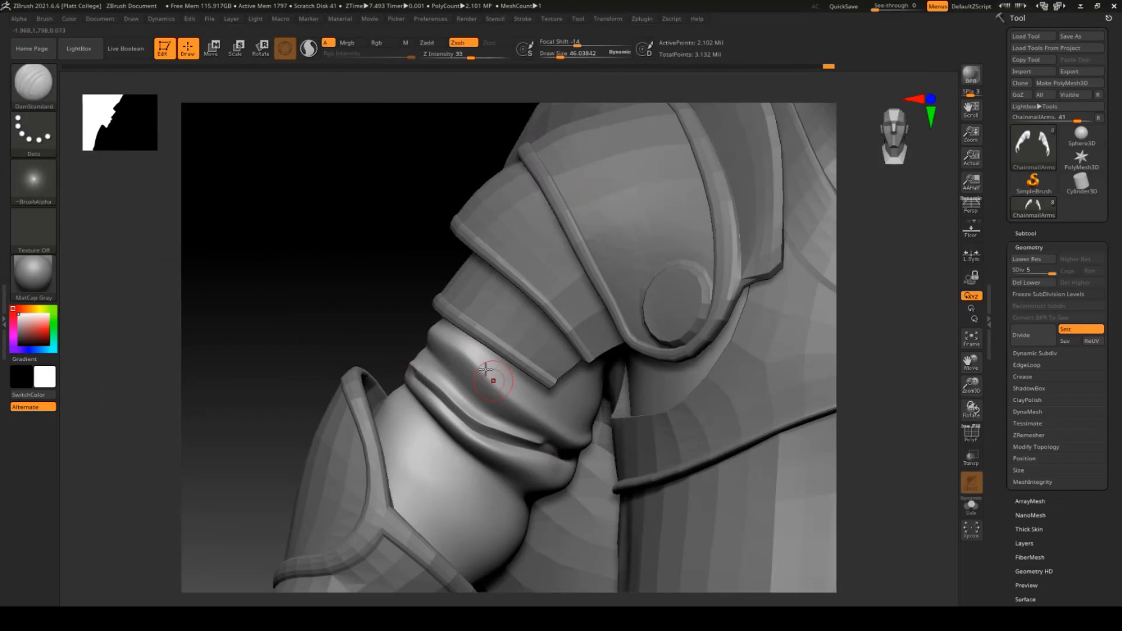
right_click_drag(579, 397, 444, 336)
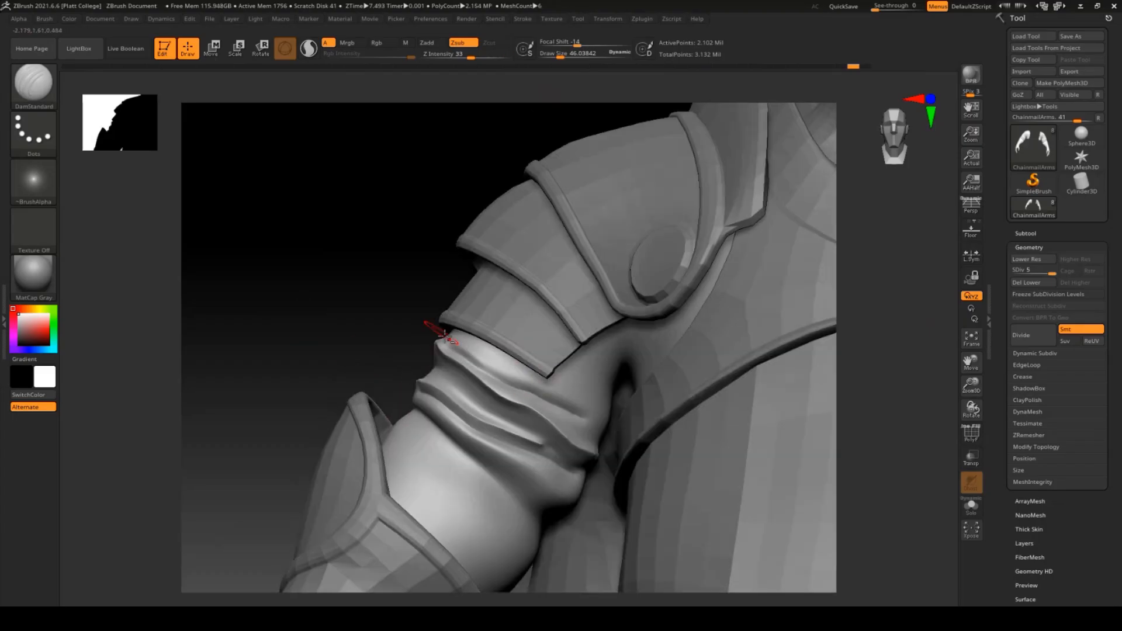
left_click_drag(579, 60, 581, 59)
mouse_move(593, 404)
left_mouse_down("shift")
mouse_move(456, 356)
mouse_move(456, 386)
left_mouse_up("shift")
Step: Carve and smooth wrapping folds on the outer side of the right sleeve at a Draw Size of about 62
left_click(1034, 272)
left_click_drag(328, 318, 456, 345)
left_click_drag(580, 57, 563, 57)
left_click(1053, 272)
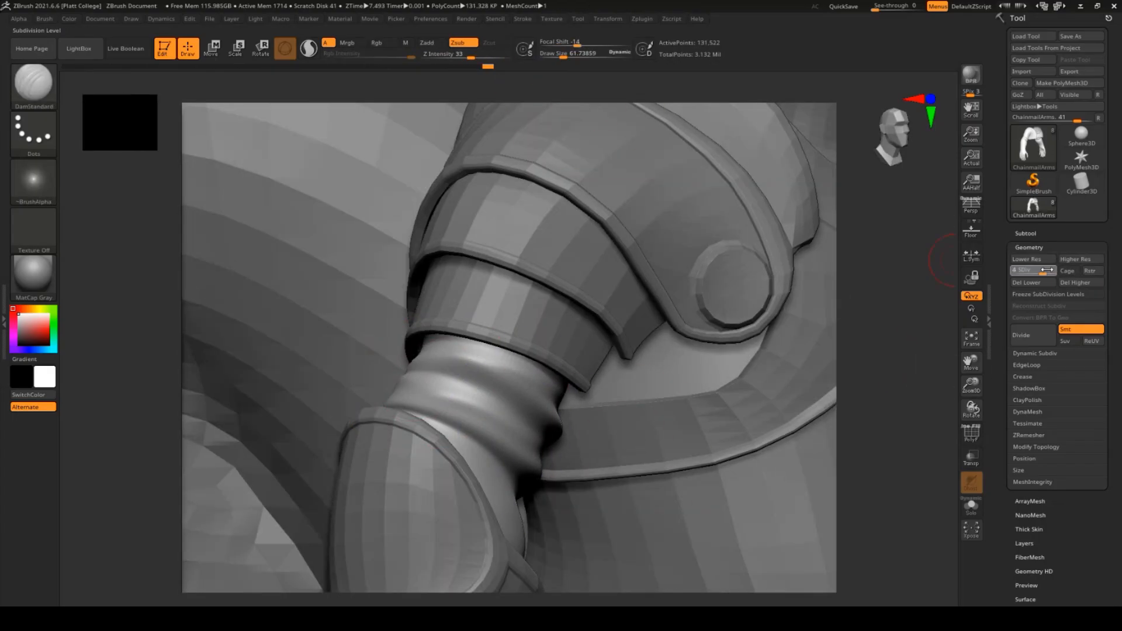
right_click_drag(350, 374, 500, 395)
left_click_drag(453, 396, 365, 462)
right_click_drag(365, 462, 388, 419)
left_click_drag(388, 416, 488, 403)
mouse_move(467, 412)
left_mouse_down("shift")
mouse_move(514, 404)
mouse_move(357, 462)
left_mouse_up("shift")
Step: Smooth the right sleeve at a lower subdivision level, then carve creases near the elbow guard at level 5, Draw Size about 40
left_click(1033, 273)
left_click_drag(531, 401, 467, 423, "shift")
mouse_move(620, 374)
left_mouse_down()
mouse_move(661, 409)
mouse_move(608, 351)
left_mouse_up()
left_click_drag(564, 57, 559, 57)
left_click(1052, 273)
left_click_drag(400, 514, 541, 453)
mouse_move(397, 488)
left_mouse_down()
mouse_move(559, 442)
mouse_move(458, 471)
left_mouse_up()
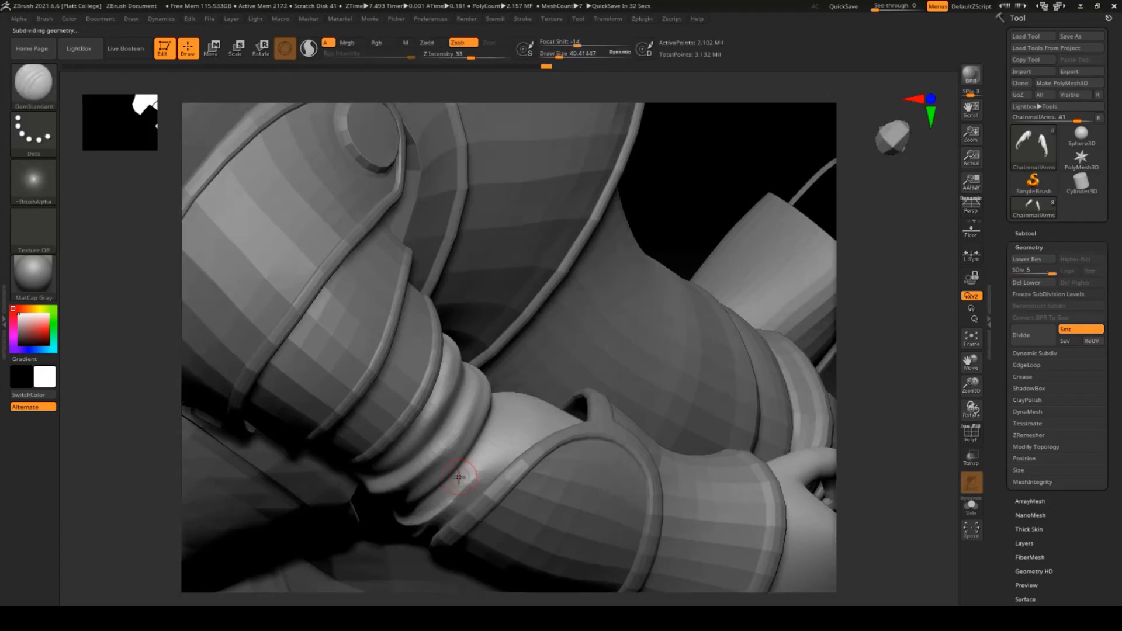
Step: Carve broader folds on the underside of the right sleeve beside the elbow guard at a Draw Size of about 65
right_click_drag(458, 471, 497, 374)
left_click_drag(560, 57, 564, 57)
mouse_move(412, 538)
left_mouse_down()
mouse_move(481, 433)
mouse_move(421, 514)
left_mouse_up()
right_click_drag(421, 515, 441, 526)
left_click_drag(441, 525, 497, 441, "shift")
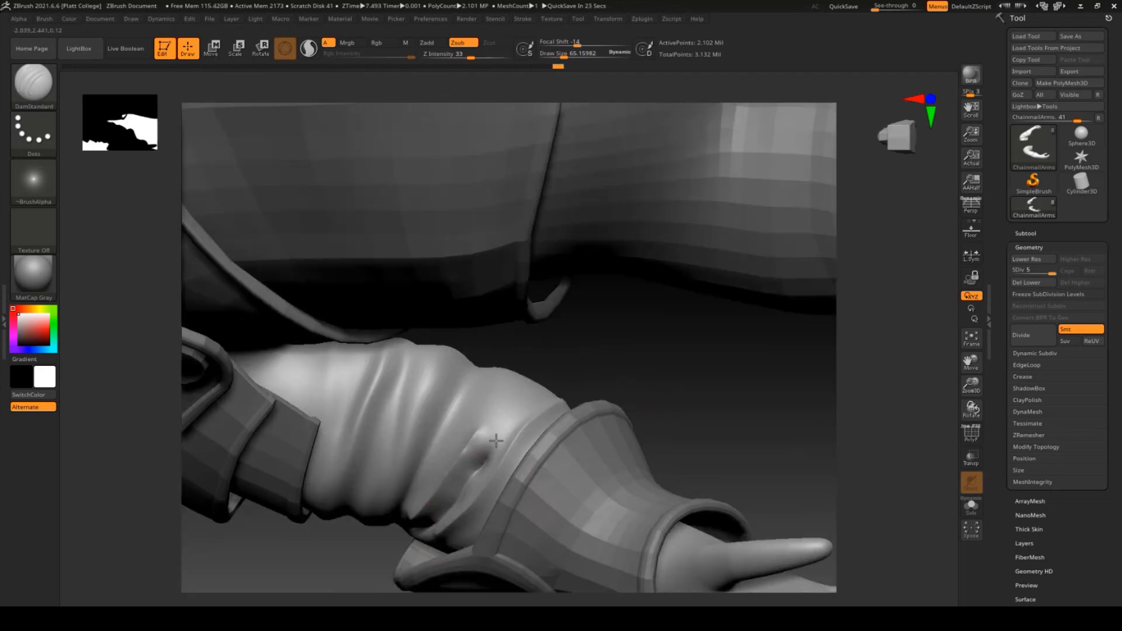
Step: Drop ChainmailArms to subdivision level 4 and smooth the right sleeve's folds with a Draw Size of about 143
left_click(1044, 271)
left_click_drag(564, 57, 575, 56)
left_click_drag(515, 421, 468, 497, "shift")
left_click_drag(744, 361, 673, 328)
left_click_drag(336, 526, 375, 538, "shift")
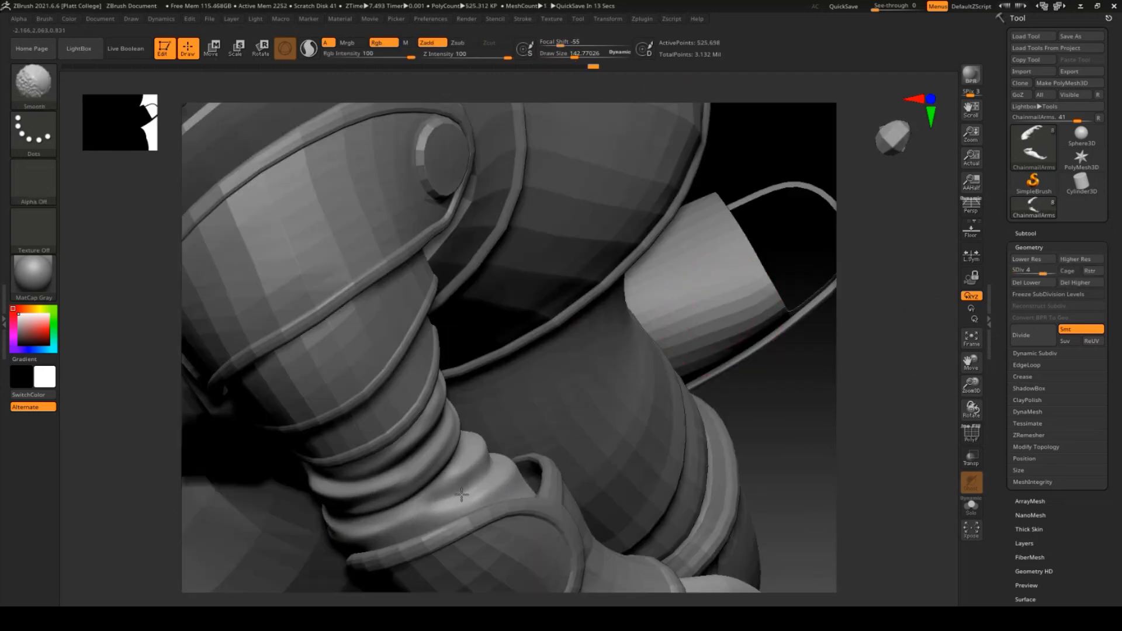
right_click_drag(673, 374, 750, 333)
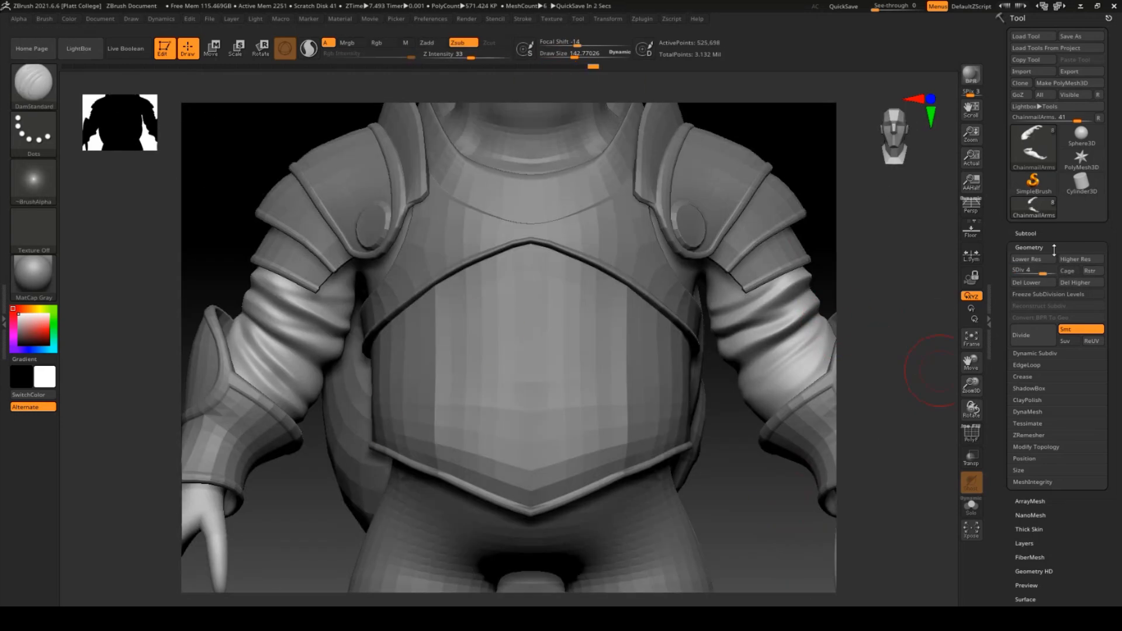
Step: Switch to the ChainmailLegs subtool and divide its mesh up to subdivision level 5
left_click(1054, 249)
left_click(1027, 234)
left_click(1032, 259)
left_click(1026, 234)
left_click(1028, 248)
left_click(1028, 338)
left_click(1028, 337)
Step: Carve horizontal creases above the knight's left knee with DamStandard at a Draw Size of about 143
mouse_move(746, 529)
right_mouse_down("alt")
mouse_move(719, 256)
mouse_move(668, 234)
right_mouse_up("alt")
left_click_drag(508, 329, 609, 311)
left_click_drag(514, 352, 661, 374)
right_click_drag(388, 376, 460, 368)
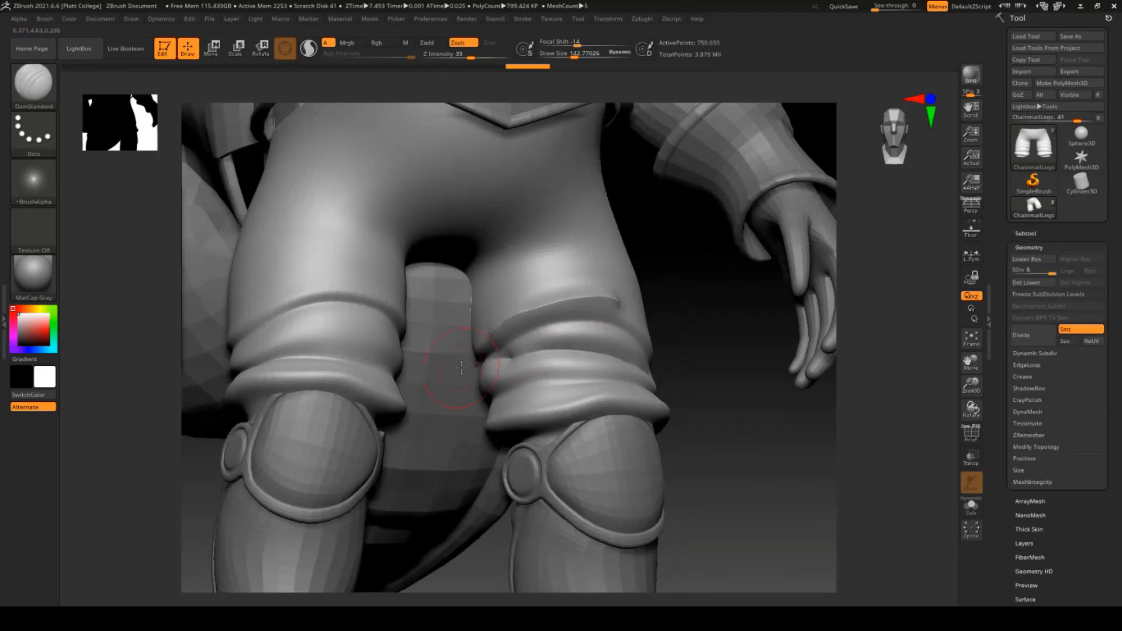
Step: Smooth the left leg's creases at a lower subdivision level and return the mesh to level 5
key("shift+d")
key("shift+d")
mouse_move(575, 53)
left_mouse_down()
mouse_move(561, 54)
mouse_move(580, 54)
left_mouse_up()
left_click_drag(503, 345, 636, 350, "shift")
key("d")
mouse_move(816, 345)
right_mouse_down()
mouse_move(922, 351)
mouse_move(818, 374)
mouse_move(810, 414)
right_mouse_up()
key("d")
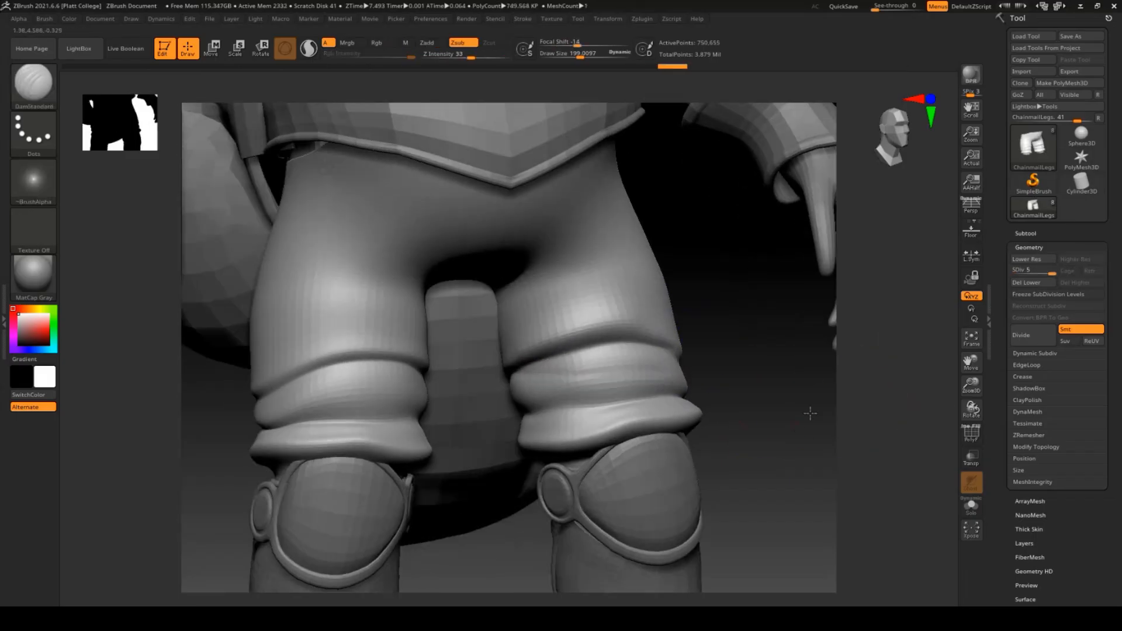
Step: Carve sharper creases across the front and side of the left thigh at a Draw Size of about 76
left_click_drag(811, 413, 743, 403)
left_click_drag(580, 53, 566, 54)
left_click_drag(755, 385, 678, 404)
left_click_drag(503, 337, 658, 329)
left_click_drag(485, 342, 655, 369)
mouse_move(798, 503)
left_mouse_down()
mouse_move(818, 511)
mouse_move(682, 349)
left_mouse_up()
right_click_drag(627, 399, 669, 418)
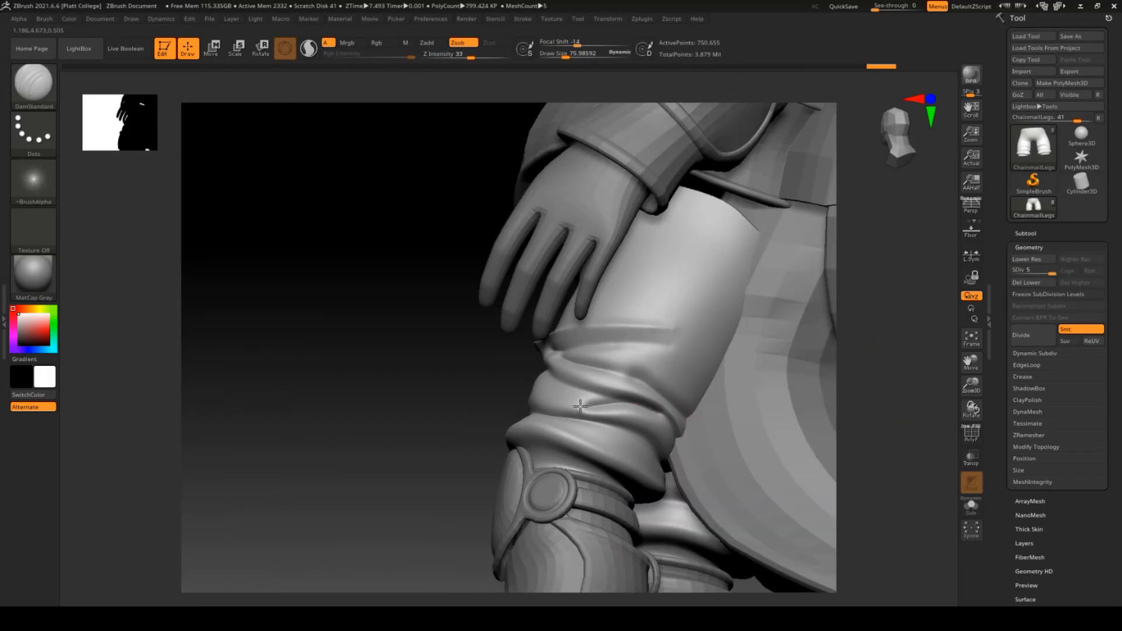
Step: Add creases to the back and lower front folds just above the left knee guard
left_click_drag(576, 412, 656, 432)
mouse_move(421, 409)
left_mouse_down()
mouse_move(561, 409)
mouse_move(486, 399)
left_mouse_up()
left_click_drag(648, 461, 581, 443)
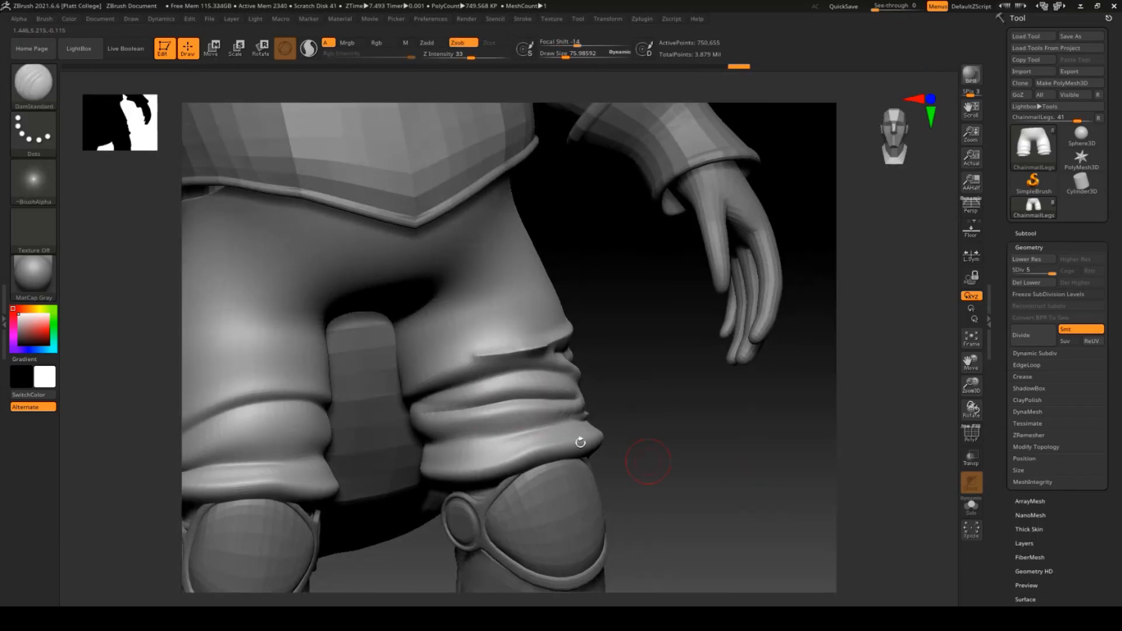
mouse_move(434, 466)
left_mouse_down()
mouse_move(589, 435)
mouse_move(505, 455)
left_mouse_up()
left_click_drag(661, 444, 719, 435)
Step: Drop ChainmailLegs to subdivision level 3 and smooth the left leg's creases with a Draw Size of about 133
left_click(1022, 258)
left_click(1022, 258)
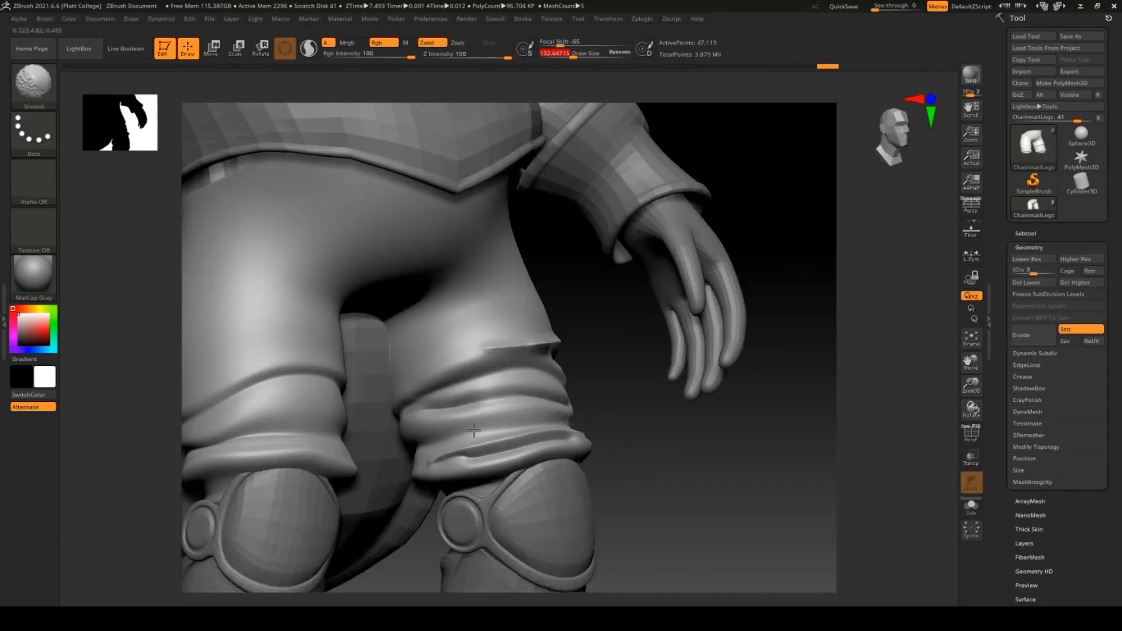
left_click_drag(432, 462, 529, 442, "shift")
left_click_drag(486, 349, 553, 345, "shift")
left_click_drag(557, 449, 570, 432, "shift")
left_click_drag(672, 450, 602, 447)
mouse_move(731, 444)
left_mouse_down()
mouse_move(661, 436)
mouse_move(643, 418)
left_mouse_up()
Step: Refine the left leg's middle fold, return to subdivision level 5, and smooth with a Draw Size of about 211
mouse_move(468, 421)
left_mouse_down()
mouse_move(409, 410)
mouse_move(561, 409)
left_mouse_up()
key("d")
key("d")
left_click_drag(733, 331, 593, 367)
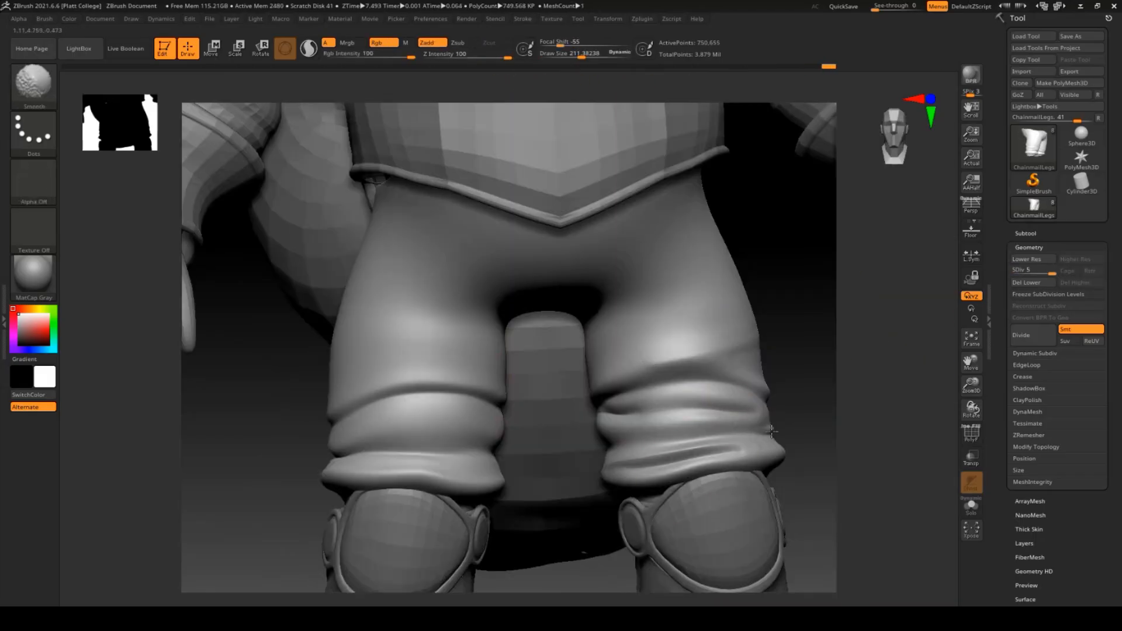
left_click_drag(772, 432, 767, 436, "shift")
Step: Carve creases around the front and side of the knight's right thigh at a Draw Size of about 109
left_click_drag(581, 54, 570, 55)
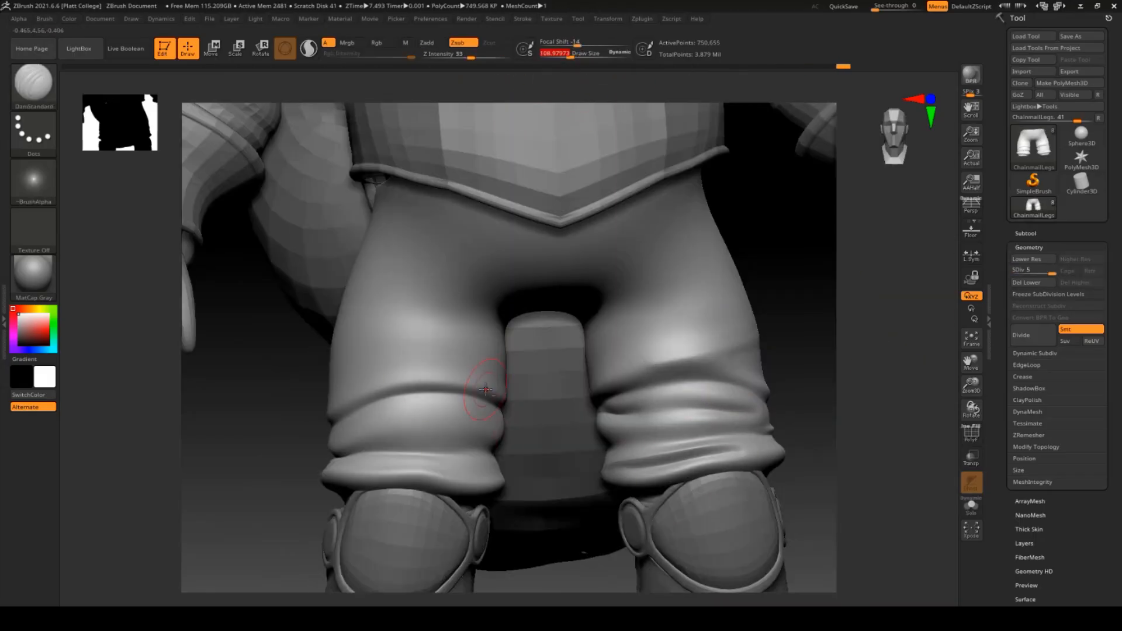
left_click_drag(488, 388, 332, 364)
left_click_drag(544, 409, 602, 409)
key("ctrl+z")
left_click_drag(476, 385, 308, 365)
left_click_drag(280, 374, 213, 375)
mouse_move(363, 441)
left_mouse_down()
mouse_move(520, 425)
mouse_move(402, 436)
mouse_move(521, 465)
left_mouse_up()
left_click_drag(526, 385, 385, 357)
left_click_drag(281, 357, 502, 366)
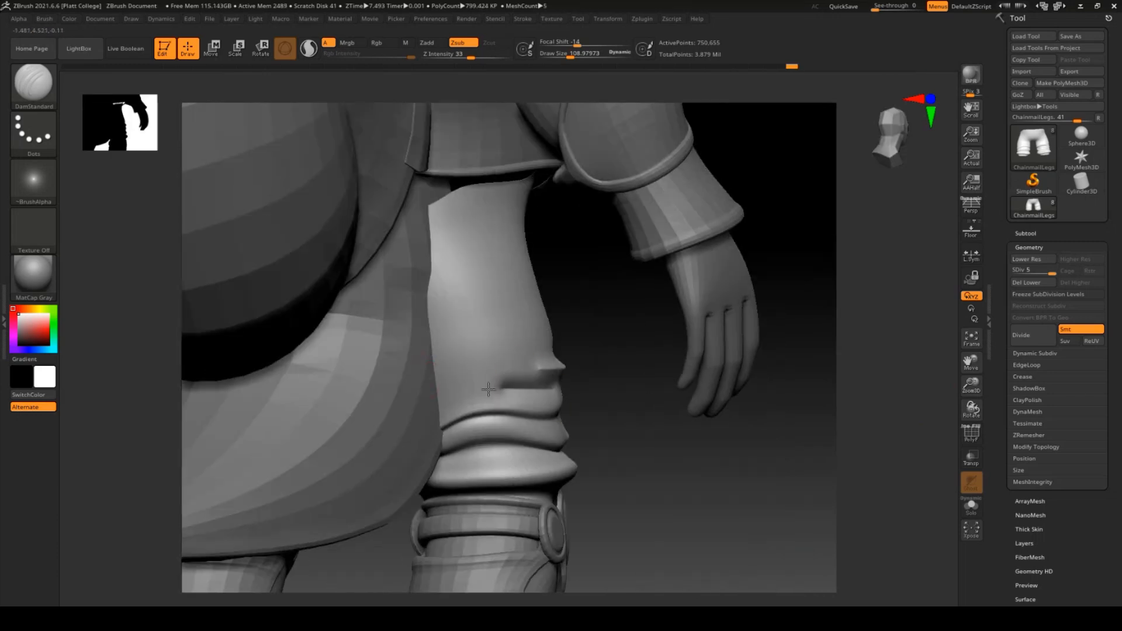
Step: Carve diagonal creases around the outer back of the right leg and smooth them at lower subdivision levels
left_click_drag(446, 409, 500, 374)
left_click_drag(447, 403, 553, 350)
key("ctrl+z")
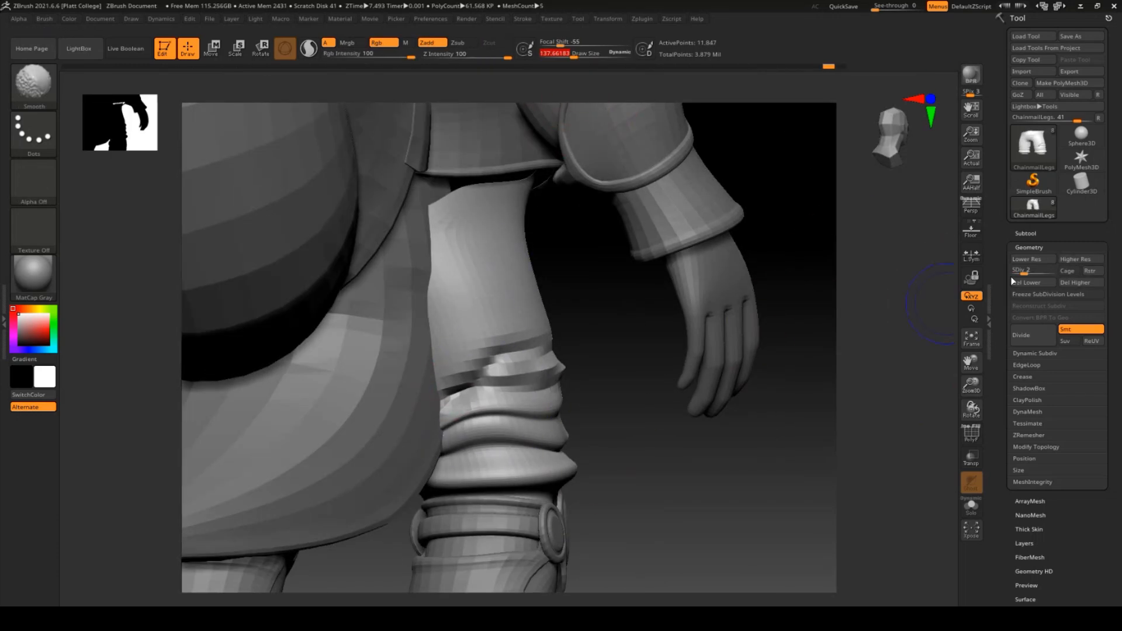
left_click_drag(447, 403, 553, 350)
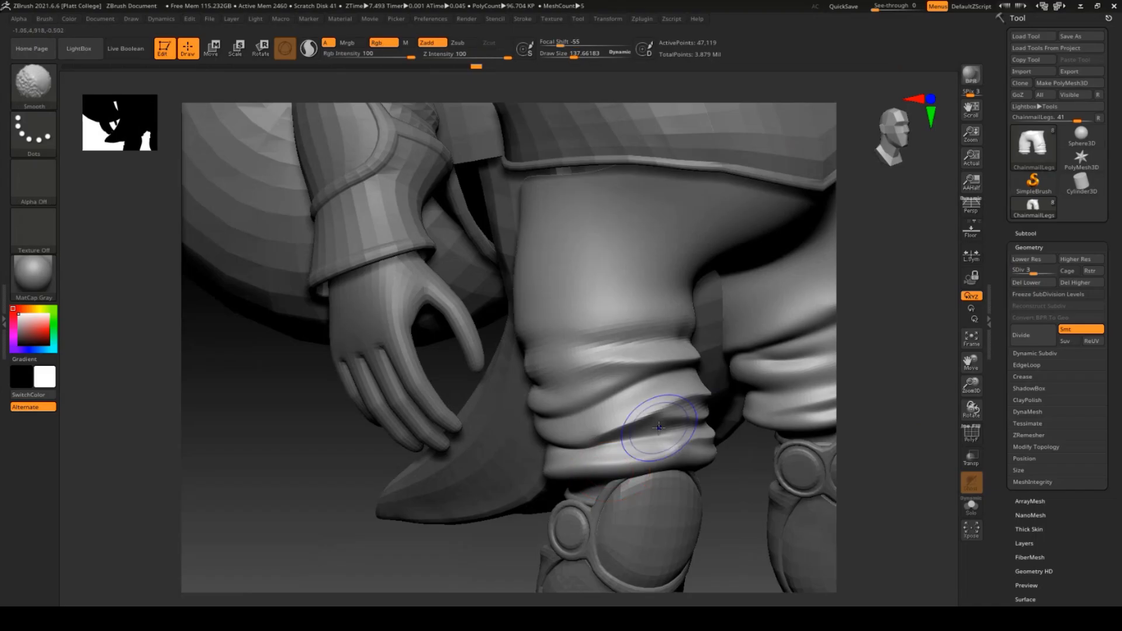
Step: Return ChainmailLegs to subdivision level 5 and set the smoothing Draw Size to about 279
right_click_drag(659, 428, 401, 408)
left_click(1052, 272)
left_click(587, 54)
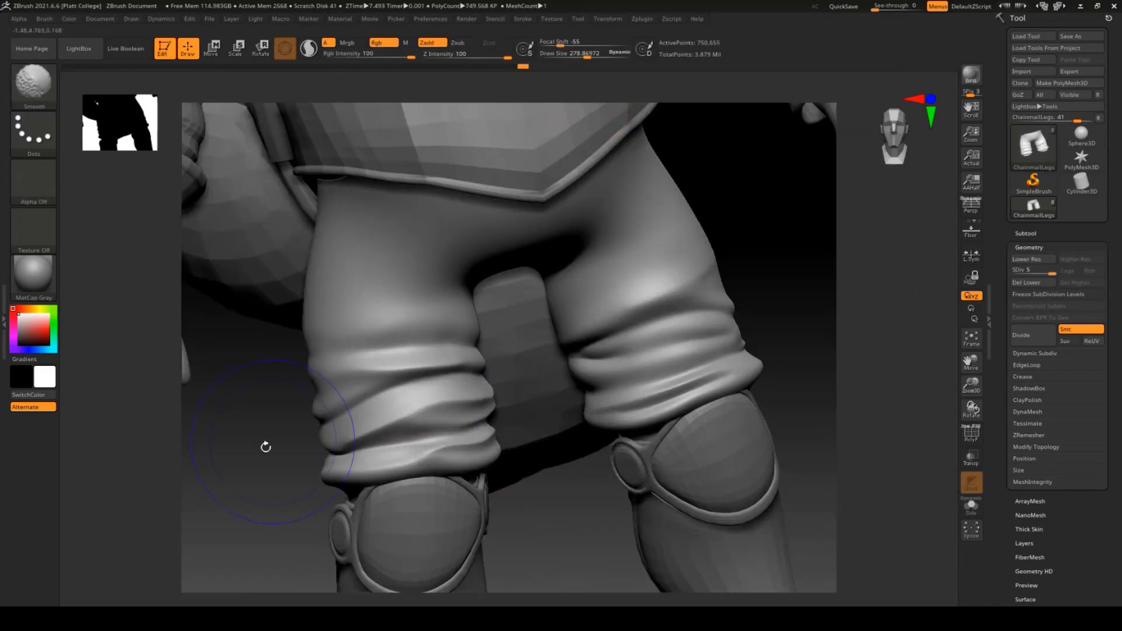
right_click_drag(266, 447, 290, 375)
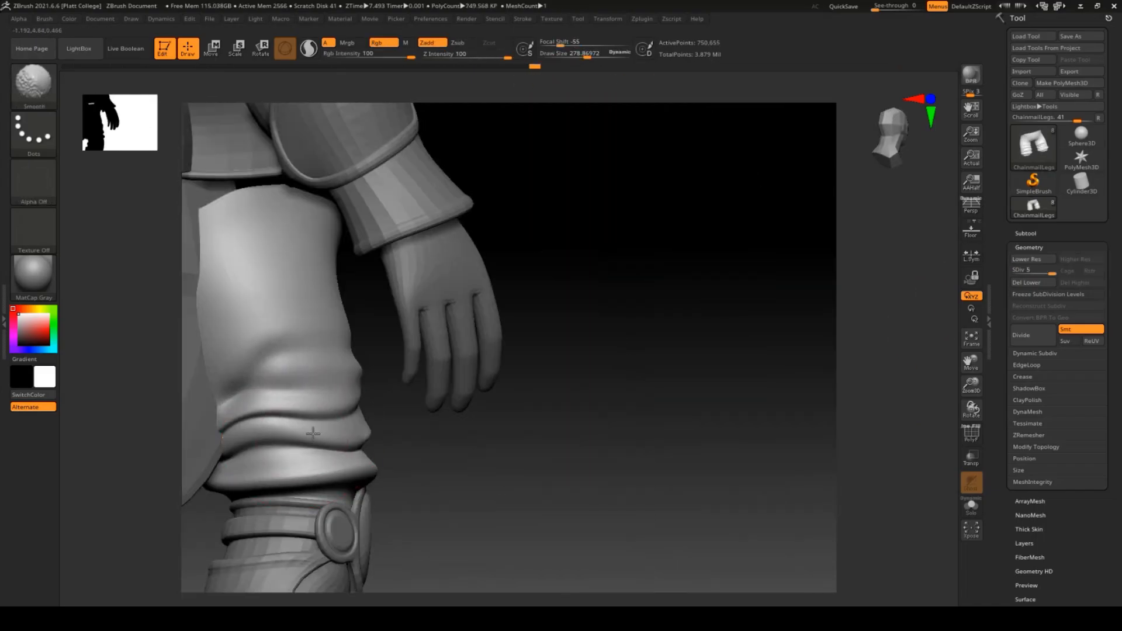
Step: Smooth the folds above the knee on the inner side of the knight's left leg and lower ChainmailLegs to subdivision level 4
right_click_drag(313, 434, 334, 445)
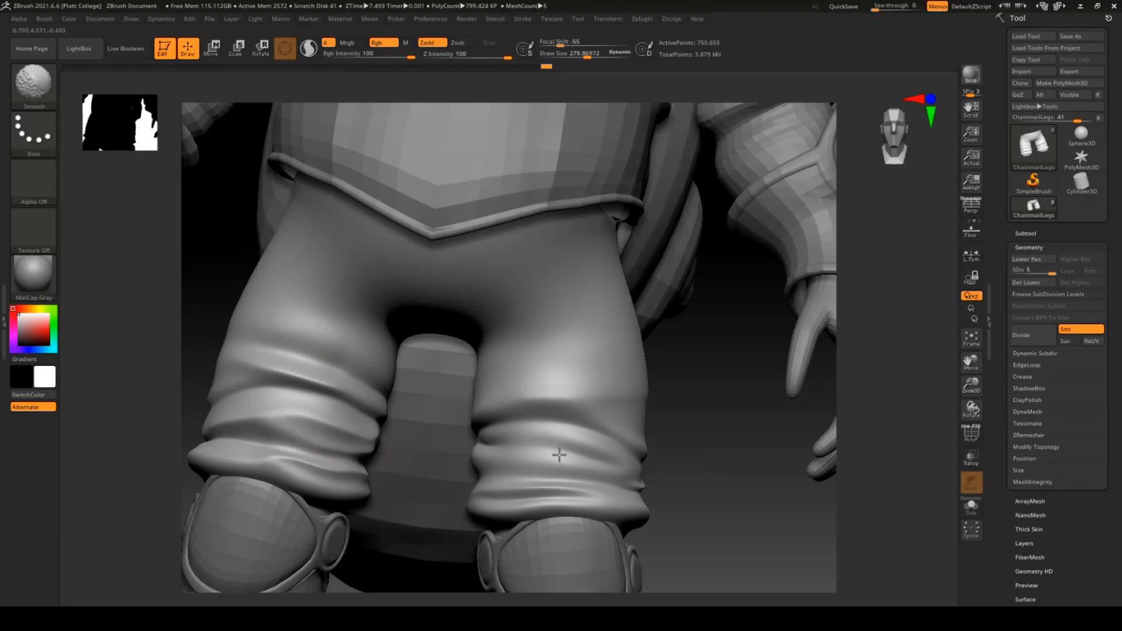
right_click_drag(753, 488, 647, 474)
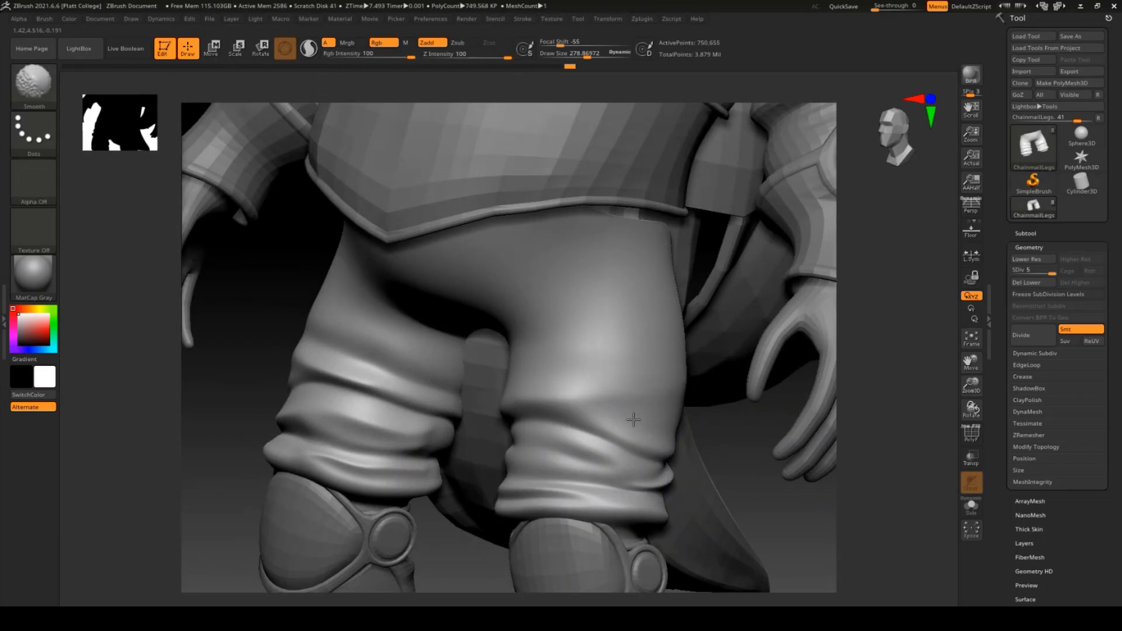
right_click_drag(851, 514, 755, 466)
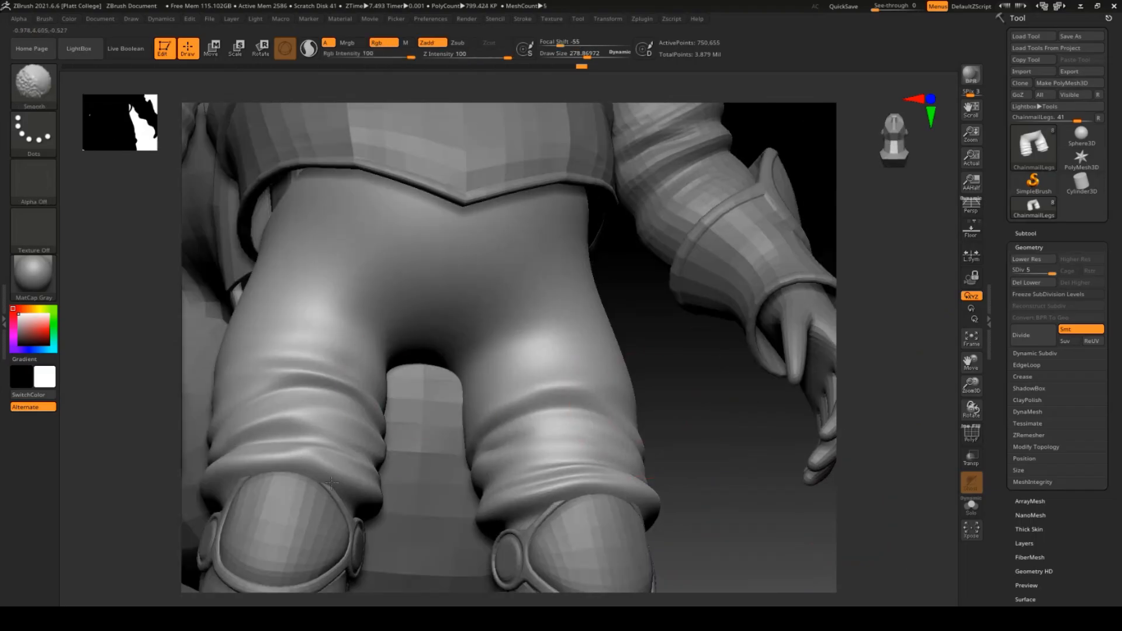
left_click_drag(509, 458, 477, 488, "shift")
left_click_drag(1045, 270, 1040, 270)
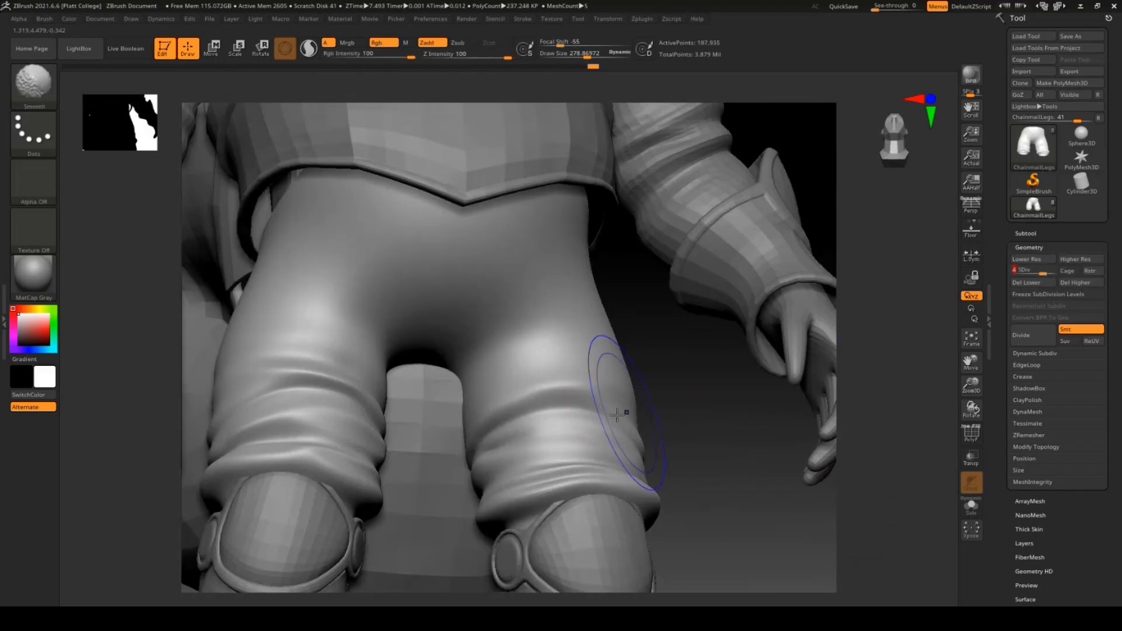
Step: Reduce ChainmailLegs to subdivision level 1 and display the list of the knight's subtools
left_click_drag(704, 538, 834, 409)
mouse_move(742, 482)
left_mouse_down()
mouse_move(604, 345)
mouse_move(388, 383)
mouse_move(732, 463)
mouse_move(789, 492)
left_mouse_up()
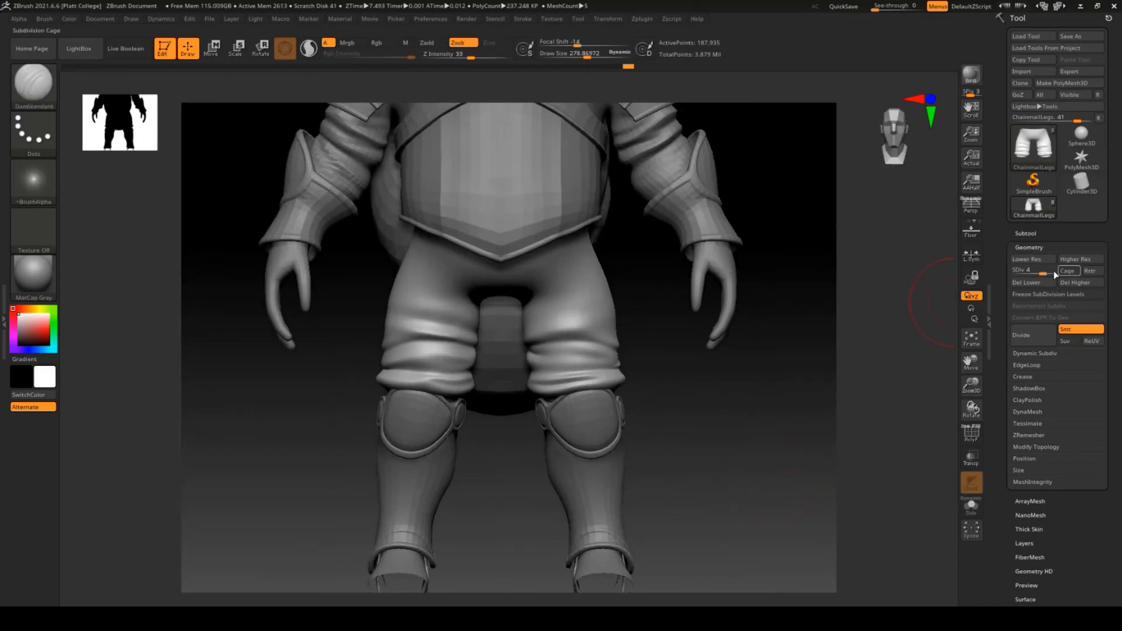
left_click_drag(1015, 269, 822, 219)
left_click_drag(787, 164, 756, 214, "alt")
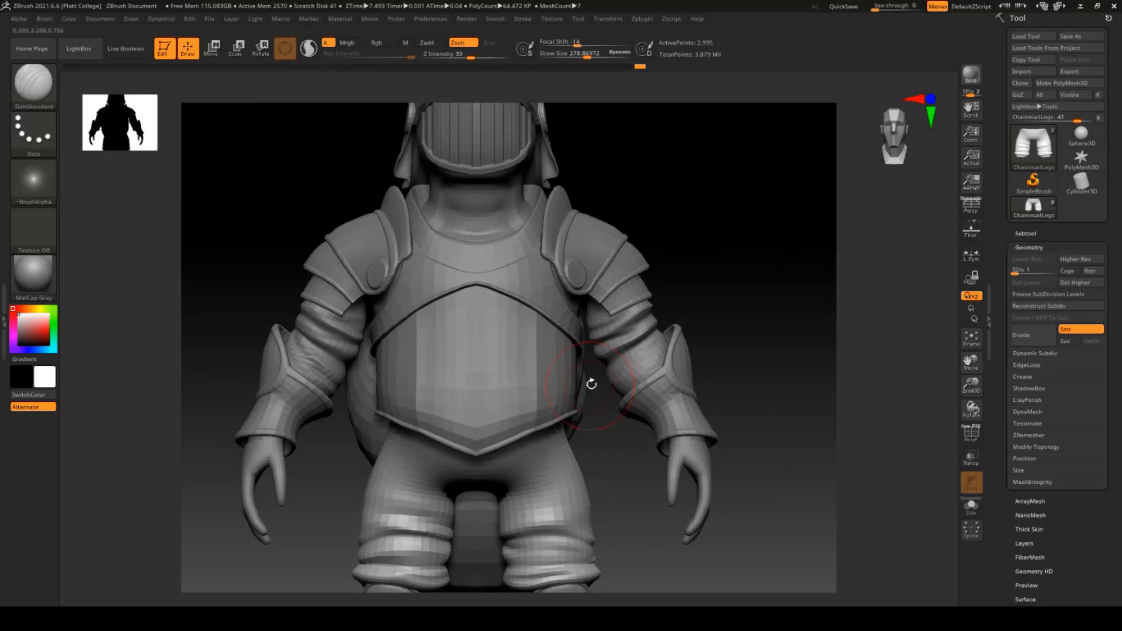
left_click(1026, 233)
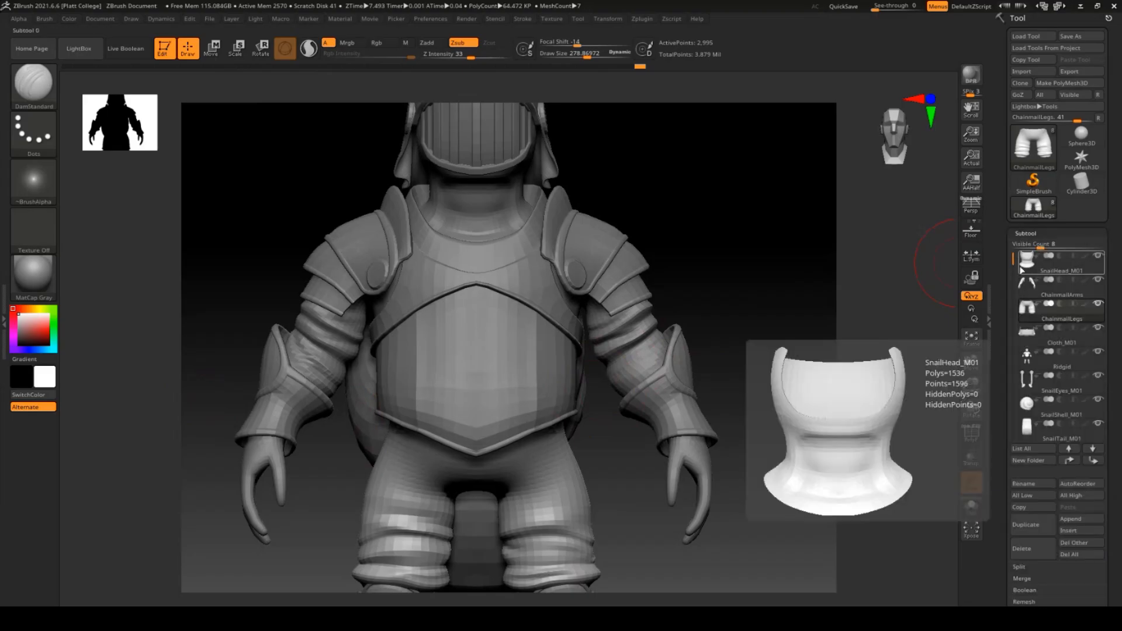
Step: Export the SnailHead_M01 subtool as an OBJ named SnailHead_Z01 in the project's data folder
left_click(1027, 259)
left_click_drag(719, 176, 783, 343, "alt")
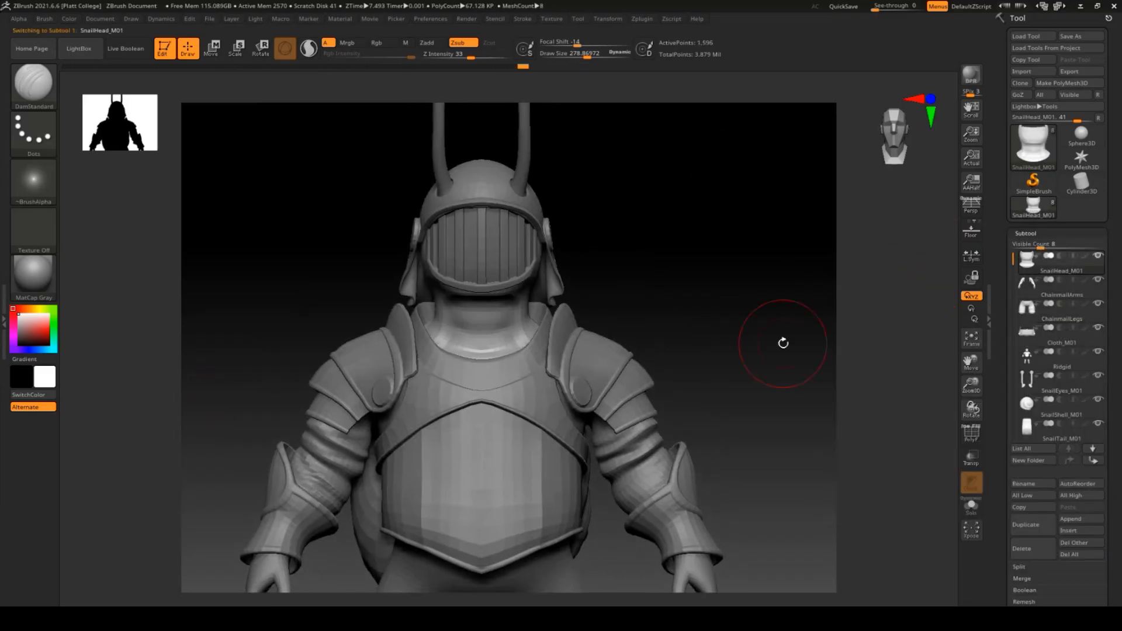
left_click(1072, 72)
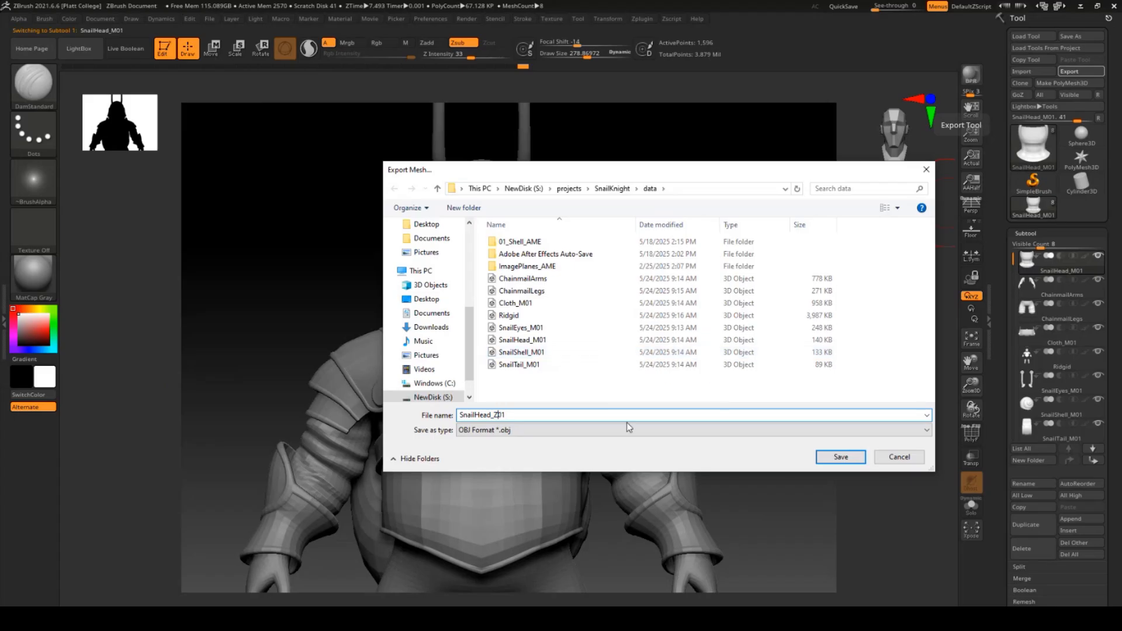
left_click(847, 461)
Step: Export the ChainmailArms subtool as an OBJ named ChainmailArms_Z01
left_click(1045, 287)
left_click(1071, 71)
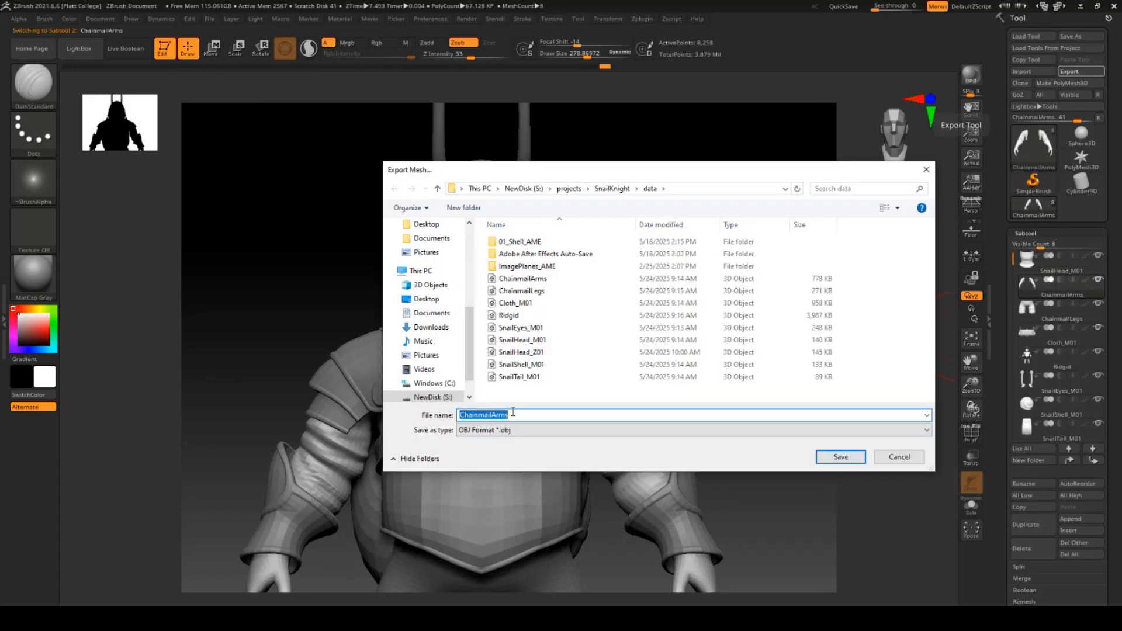
left_click(841, 457)
Step: Export the ChainmailLegs subtool as an OBJ named ChainmailLegs_Z01
left_click(1046, 313)
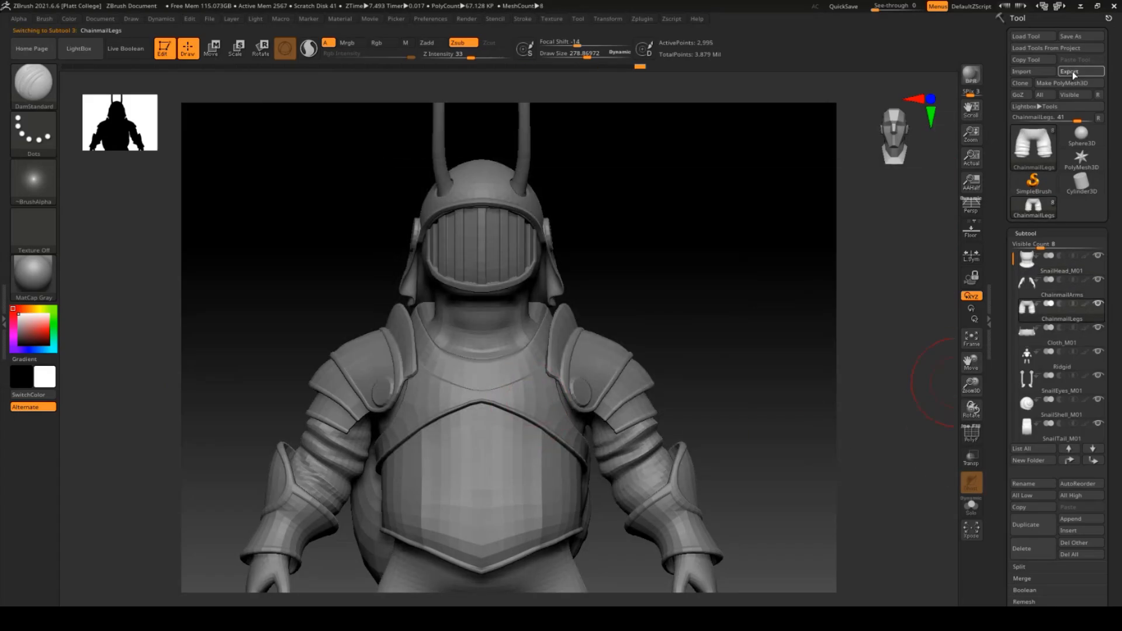
left_click(1073, 72)
left_click(550, 414)
type("_Z01")
left_click(841, 458)
Step: Export the Cloth_M01 subtool as an OBJ named Cloth_Z01
left_click_drag(764, 451, 751, 260, "alt")
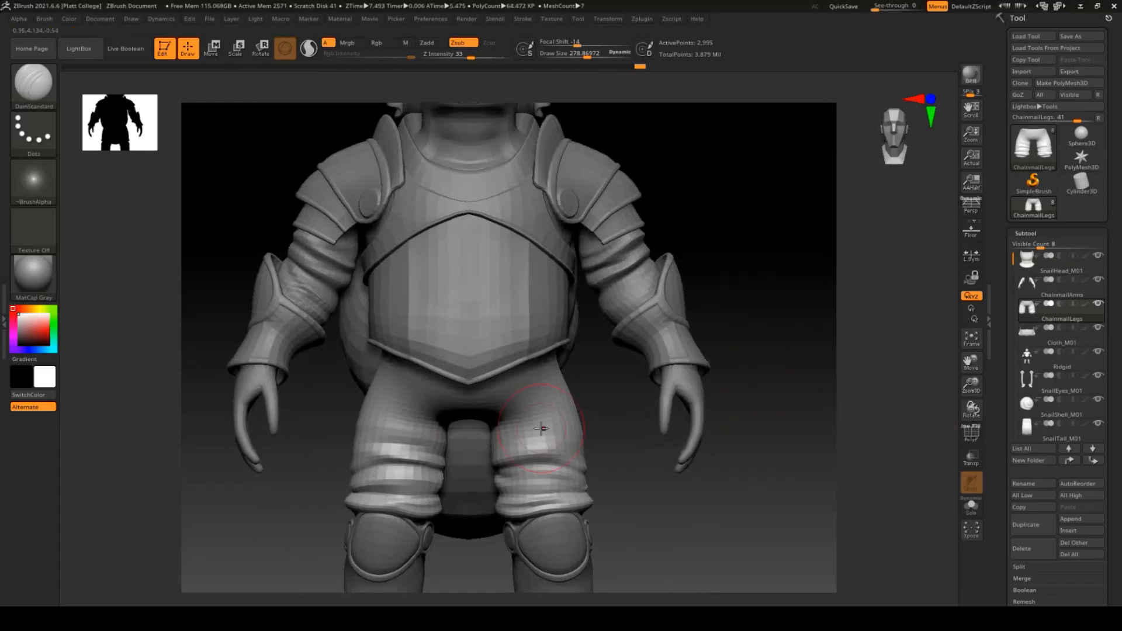
left_click_drag(694, 547, 695, 517, "alt")
left_click(1047, 331)
left_click(1071, 72)
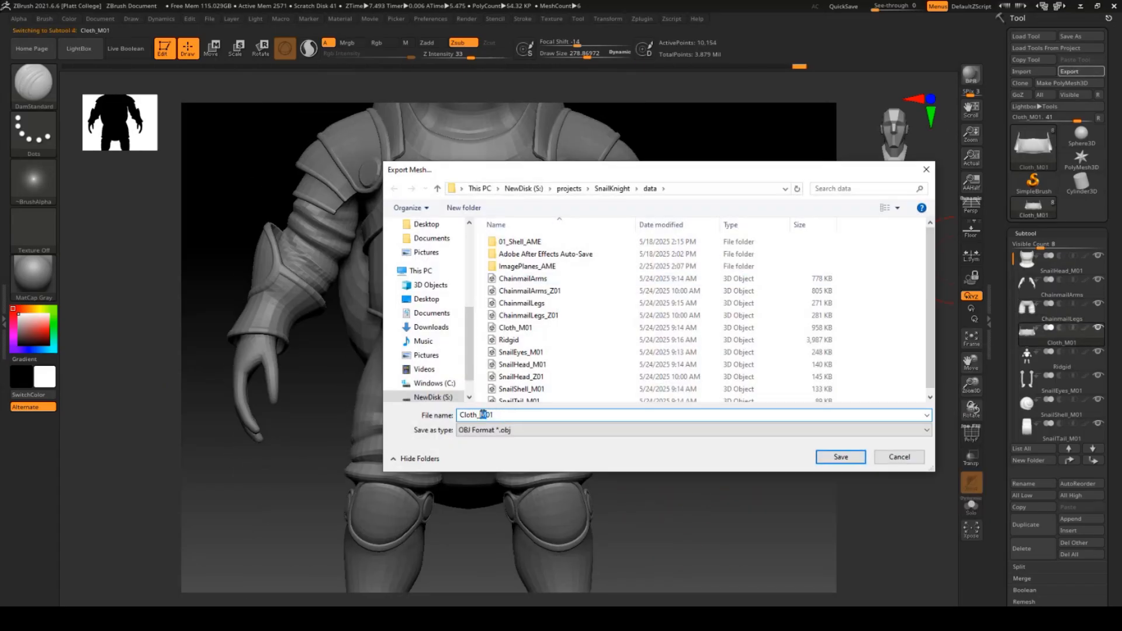
left_click(841, 458)
Step: Export the SnailEyes_M01 subtool as SnailEyes_Z01 and the SnailShell_M01 subtool as SnailShell_Z01
left_click(1046, 403)
left_click(1072, 72)
left_click(841, 457)
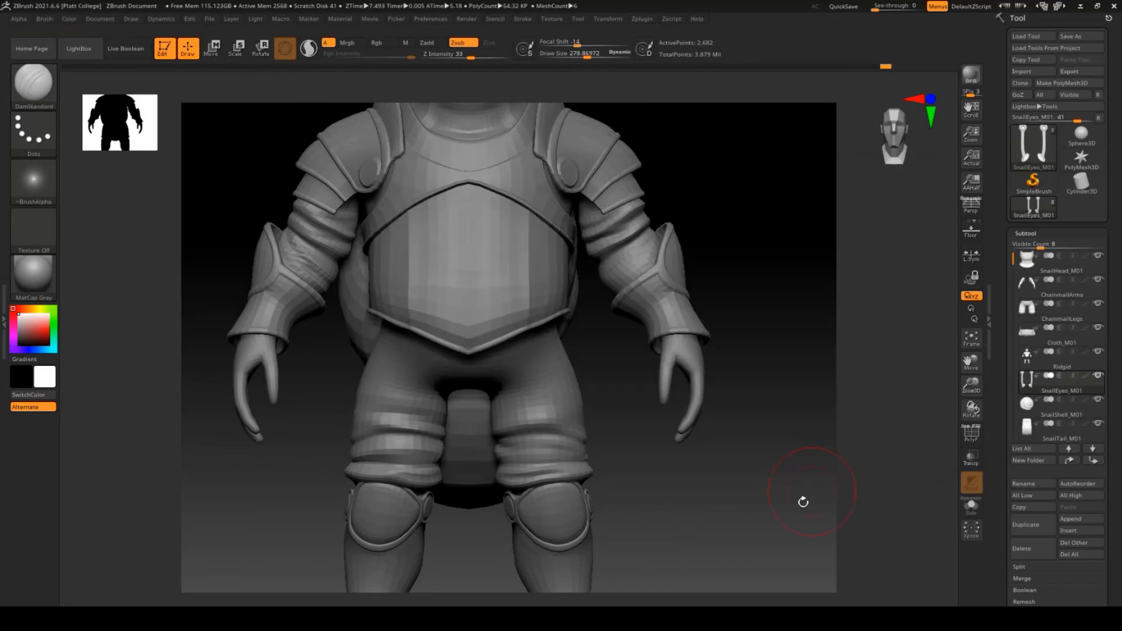
left_click(1072, 71)
key("Return")
Step: Bring the SnailTail_M01 subtool to subdivision level 2 and delete its lower subdivision level
left_click(1047, 429)
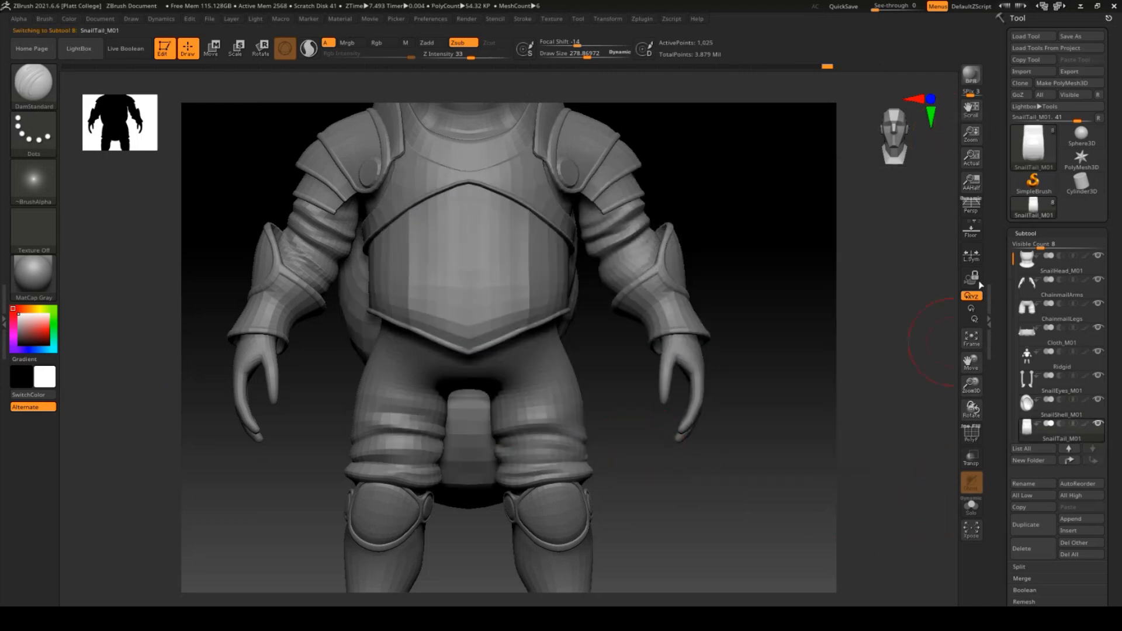
left_click_drag(903, 331, 755, 453)
left_click(1026, 232)
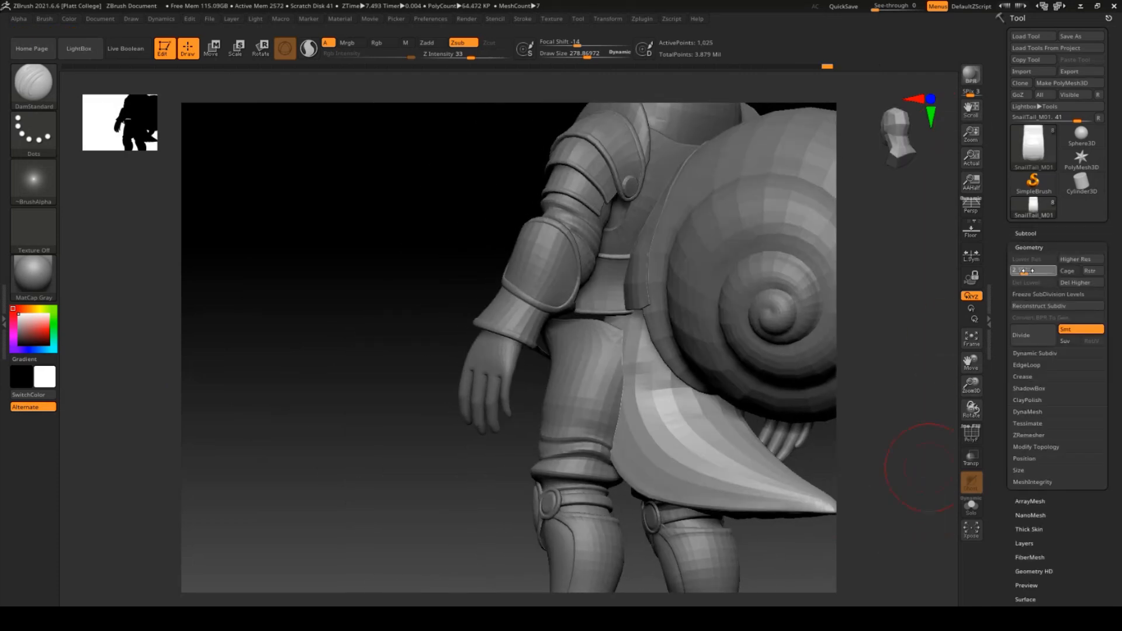
left_click_drag(380, 386, 524, 381)
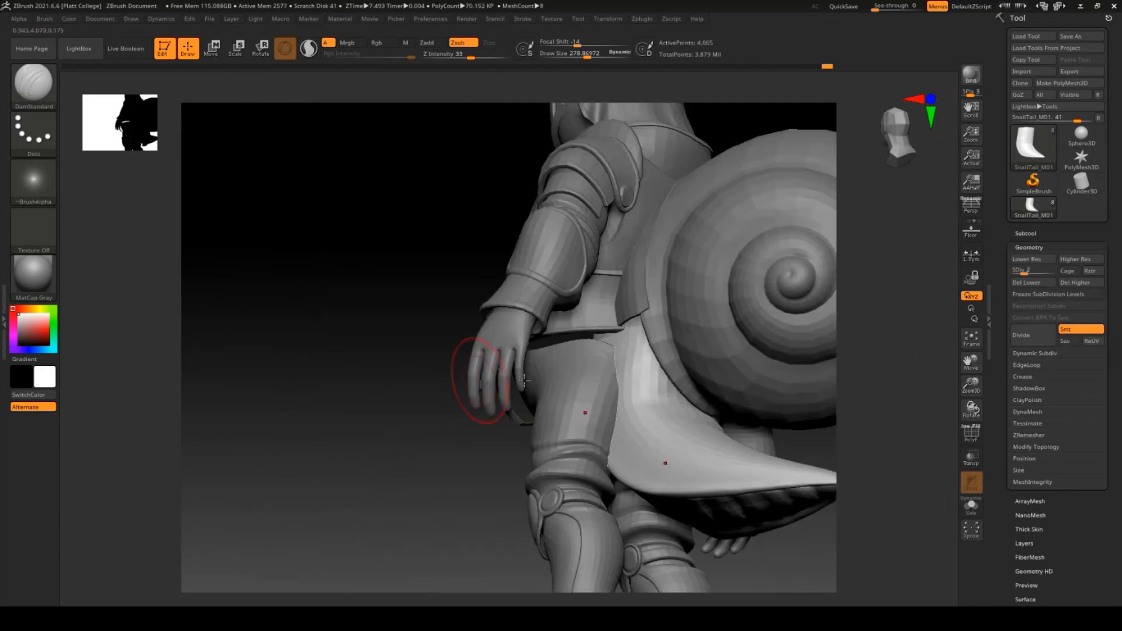
left_click(1026, 283)
Step: Export the SnailTail_M01 subtool as an OBJ named SnailTail_Z01
left_click(1069, 72)
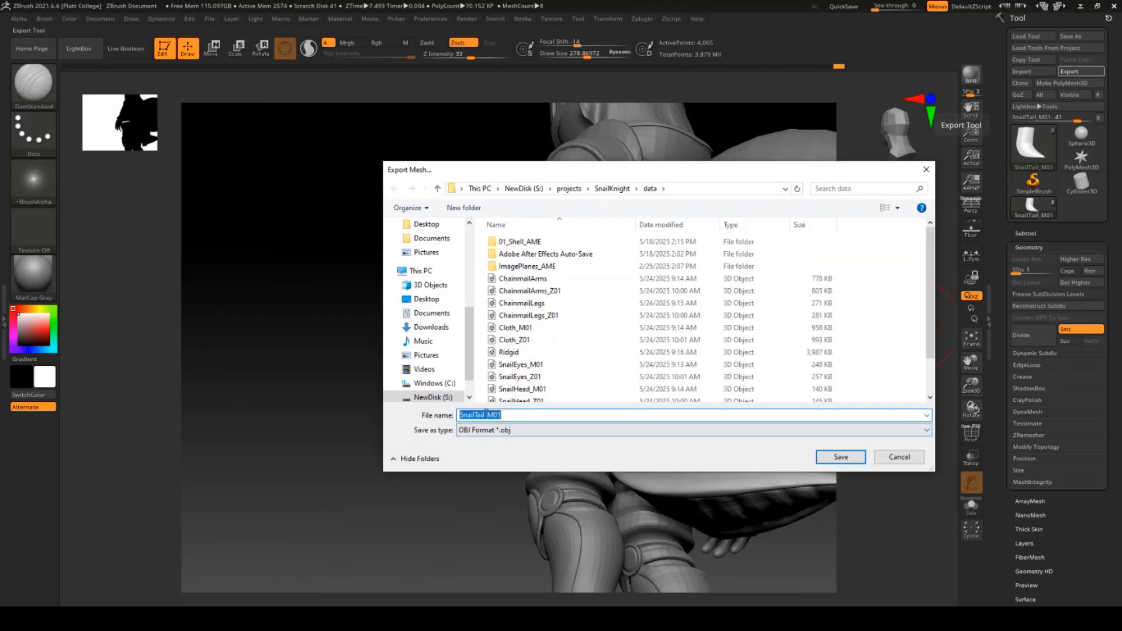
type("Z")
left_click(846, 453)
Step: Select the SnailHead_M01 subtool and save the whole tool as SnailKnight_01 in the data folder
left_click(1028, 233)
left_click(1031, 261)
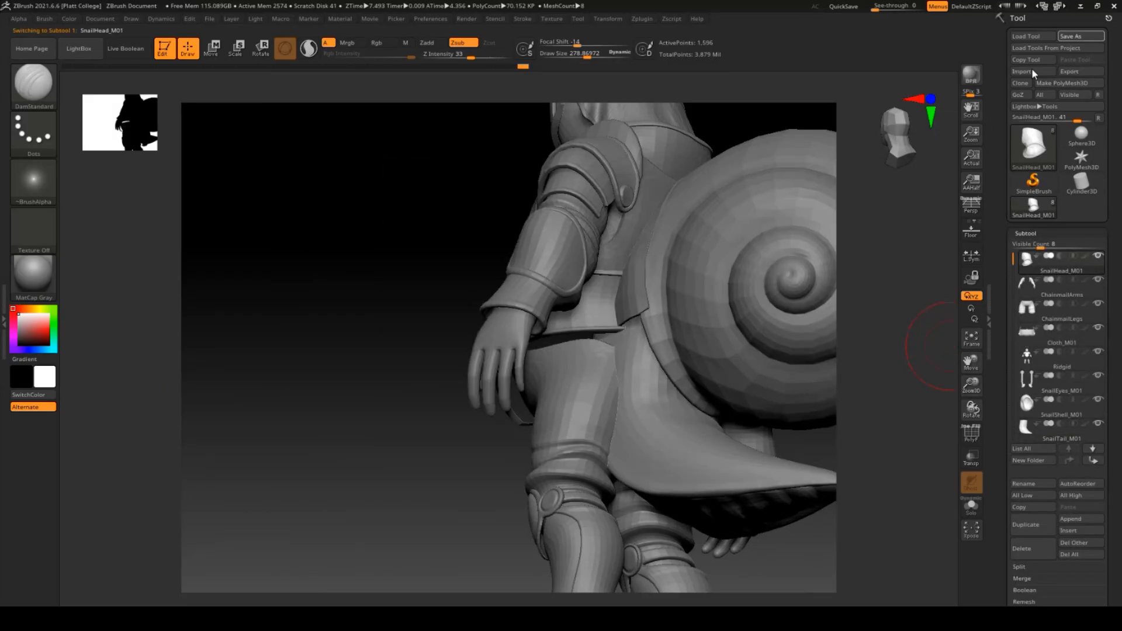
left_click(1075, 37)
type("Snail_01")
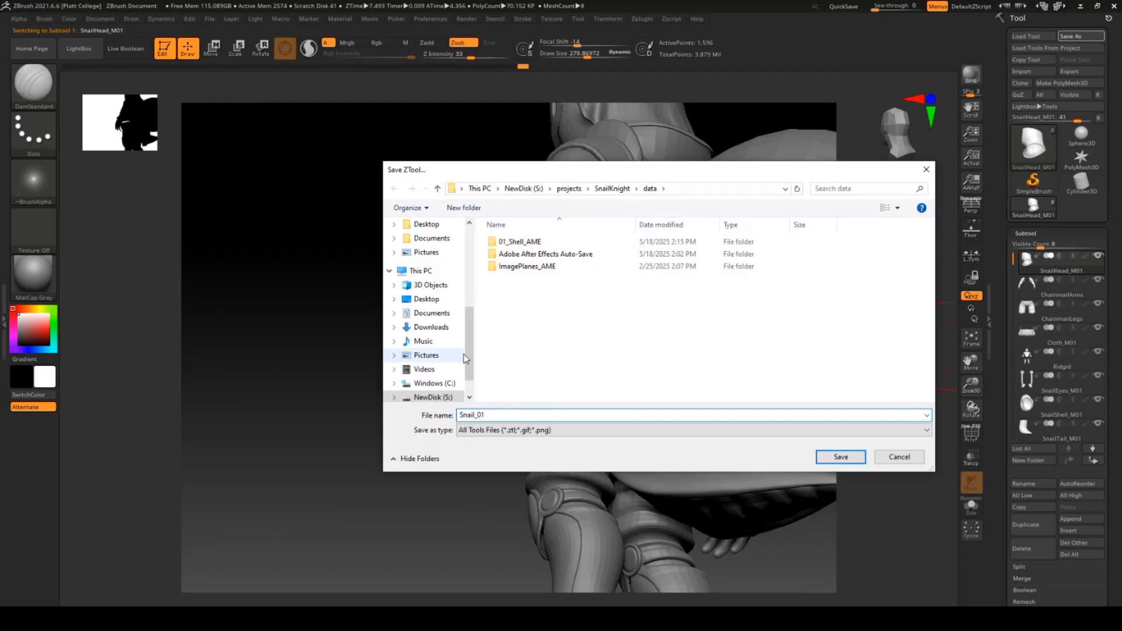
key("Return")
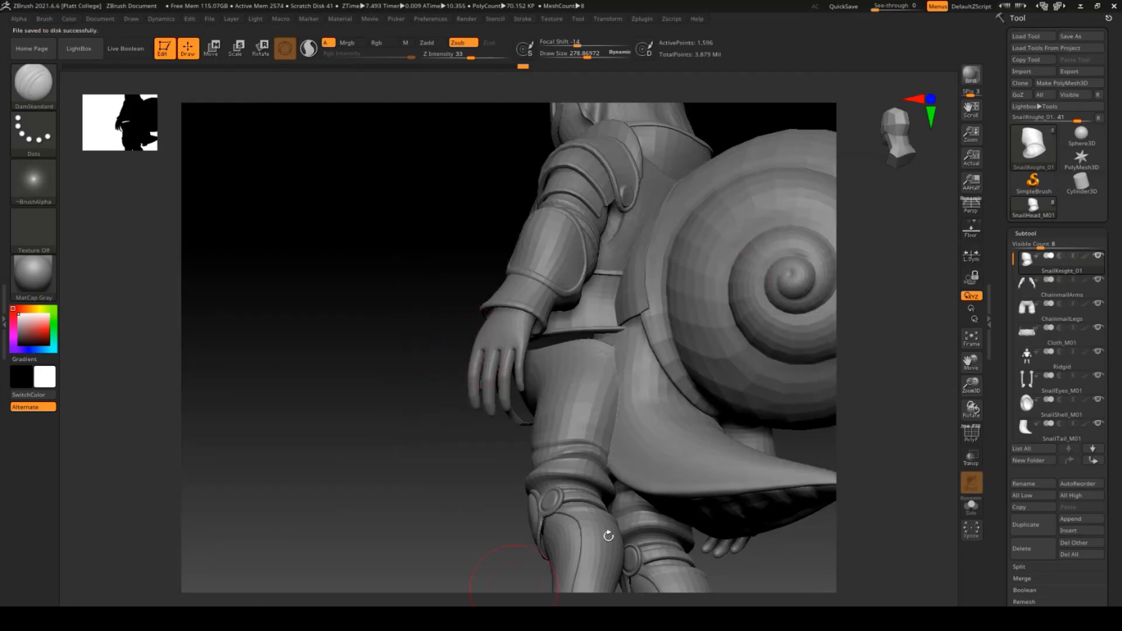
Step: Minimize ZBrush and open the SnailKnight project's data folder in File Explorer
left_click(1079, 7)
left_click(649, 619)
left_click(579, 204)
double_click(497, 288)
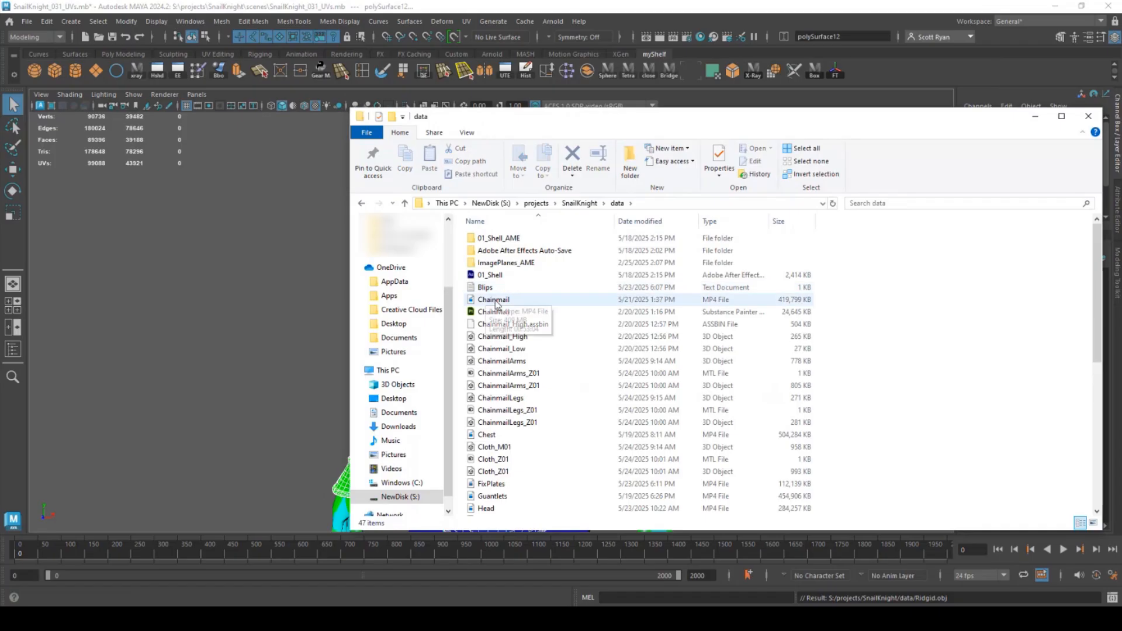
Step: Delete the seven MTL files belonging to the exported Z01 meshes: chainmail arms, chainmail legs, cloth, eyes, head, shell and tail
scroll(548, 349, "down", 8)
left_click(596, 349)
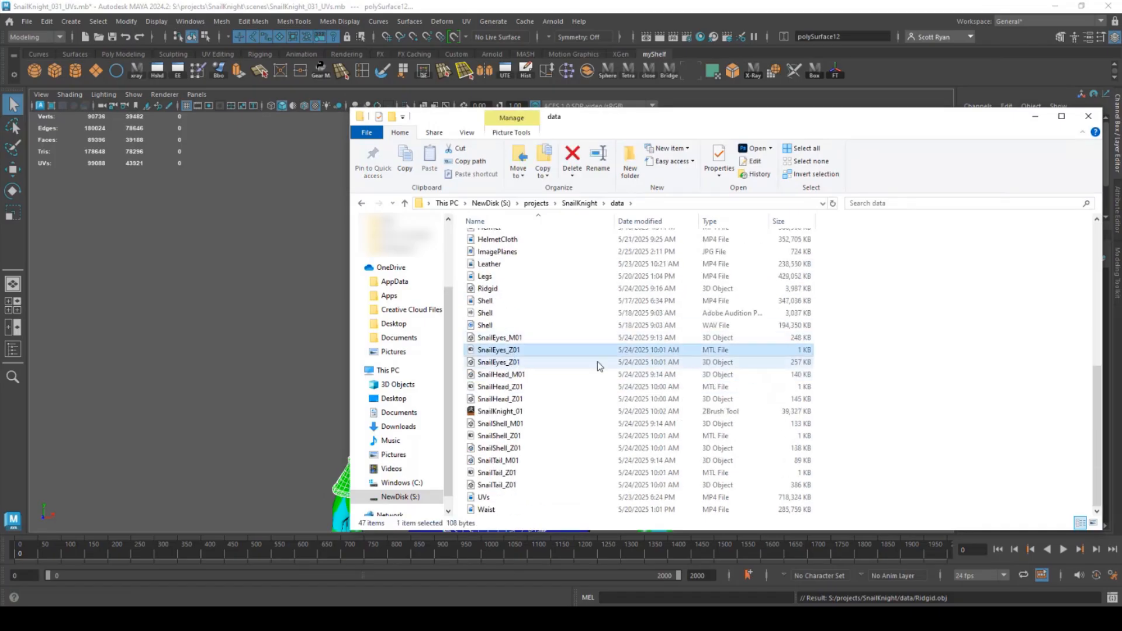
scroll(710, 349, "up", 8)
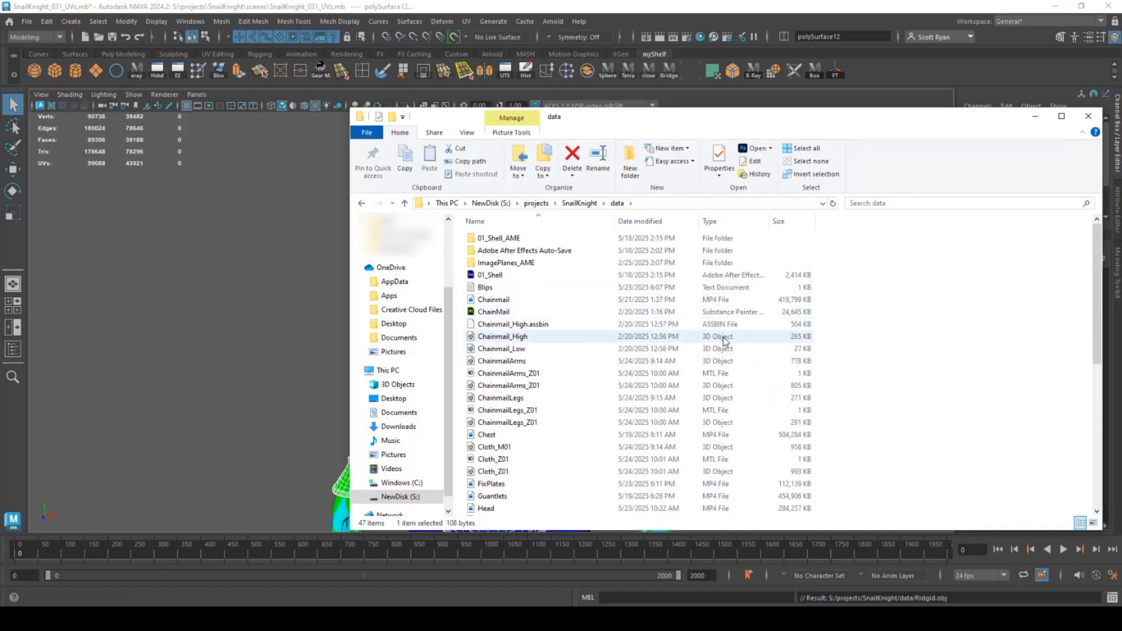
left_click(698, 372, "ctrl")
left_click(725, 410, "ctrl")
left_click(725, 459, "ctrl")
scroll(720, 410, "down", 8)
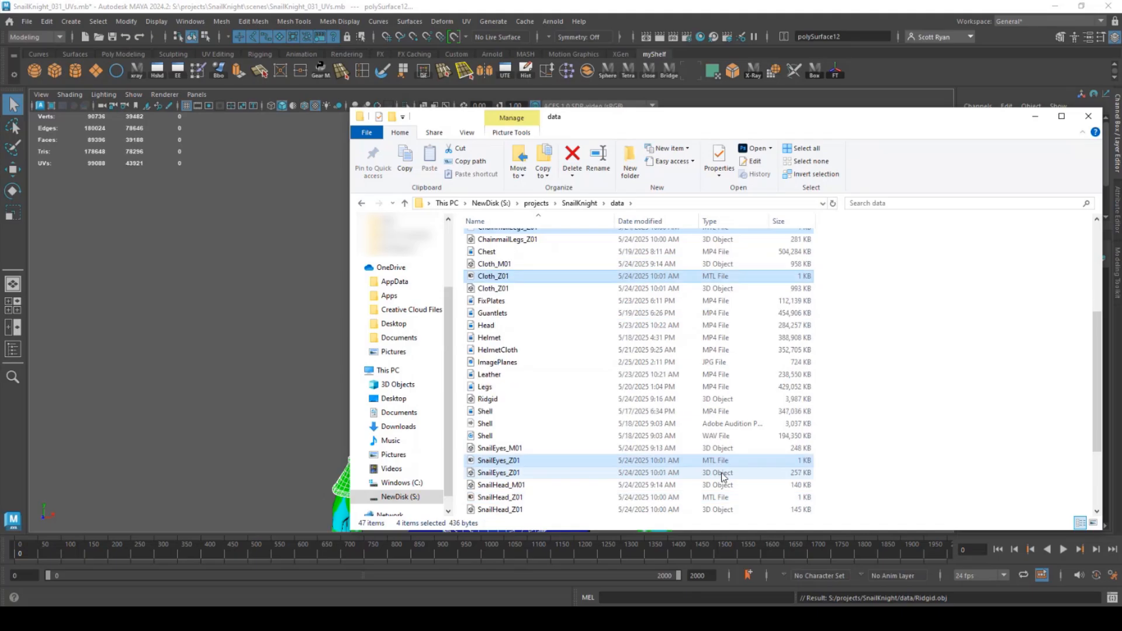
left_click(716, 386, "ctrl")
left_click(716, 436, "ctrl")
left_click(716, 472, "ctrl")
key("Delete")
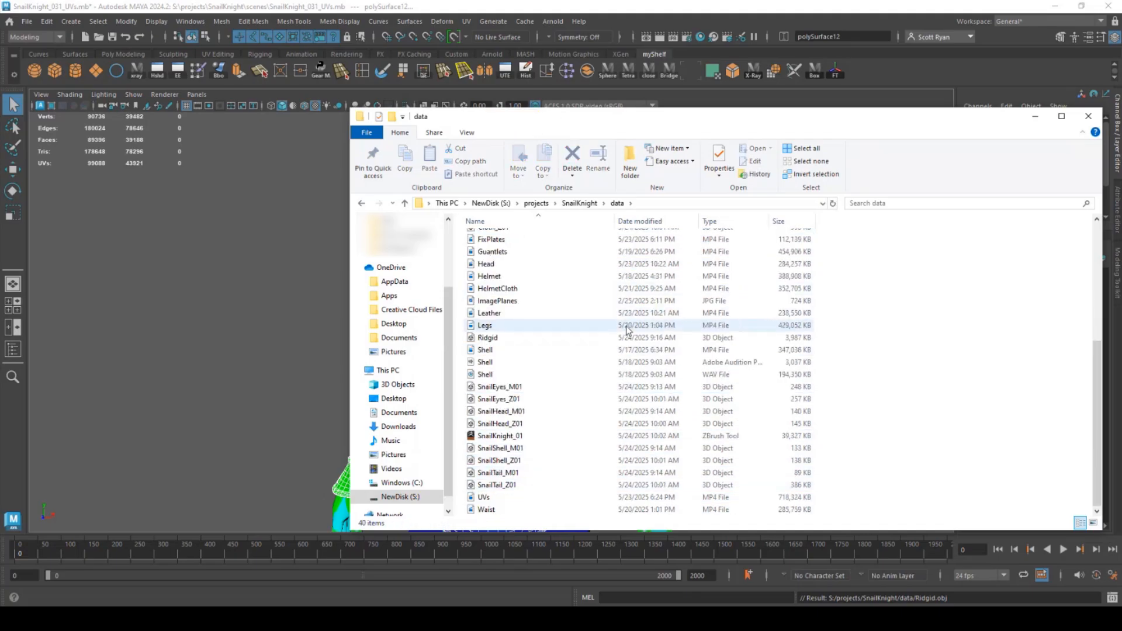
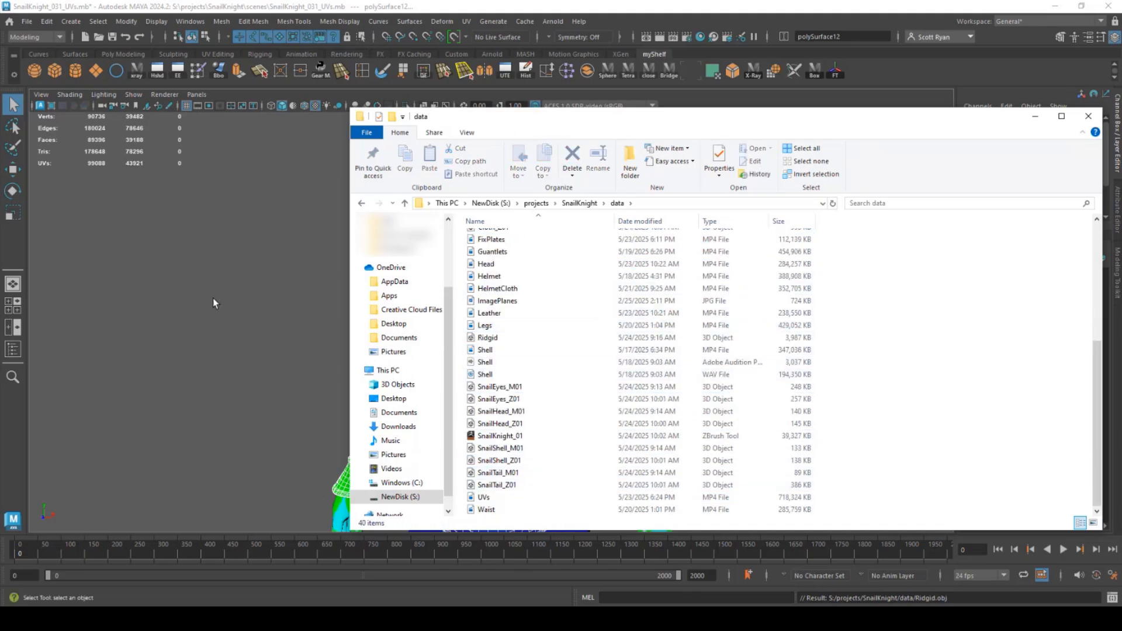
Step: Check the remaining files in the data folder, look into the project's images folder and minimize File Explorer
scroll(692, 350, "up", 4)
scroll(689, 351, "up", 3)
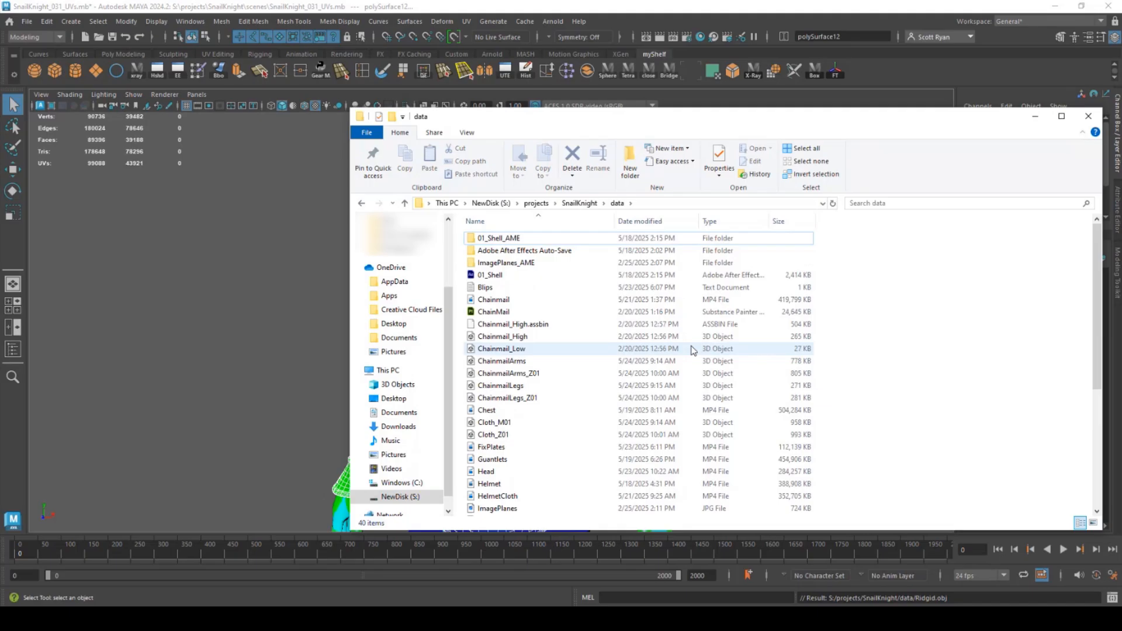
left_click(580, 202)
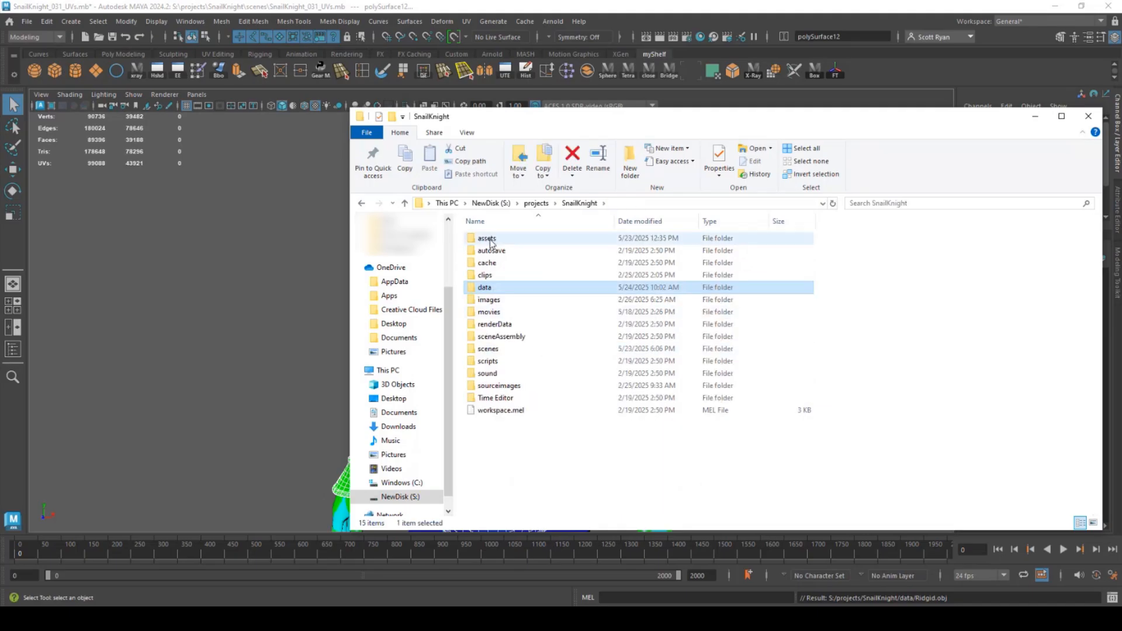
double_click(489, 300)
left_click(1035, 116)
Step: In Maya, hide the snail's old eye stalks and its head and neck mesh
left_click_drag(630, 303, 561, 211, "alt")
left_click(465, 157)
key("ctrl+h")
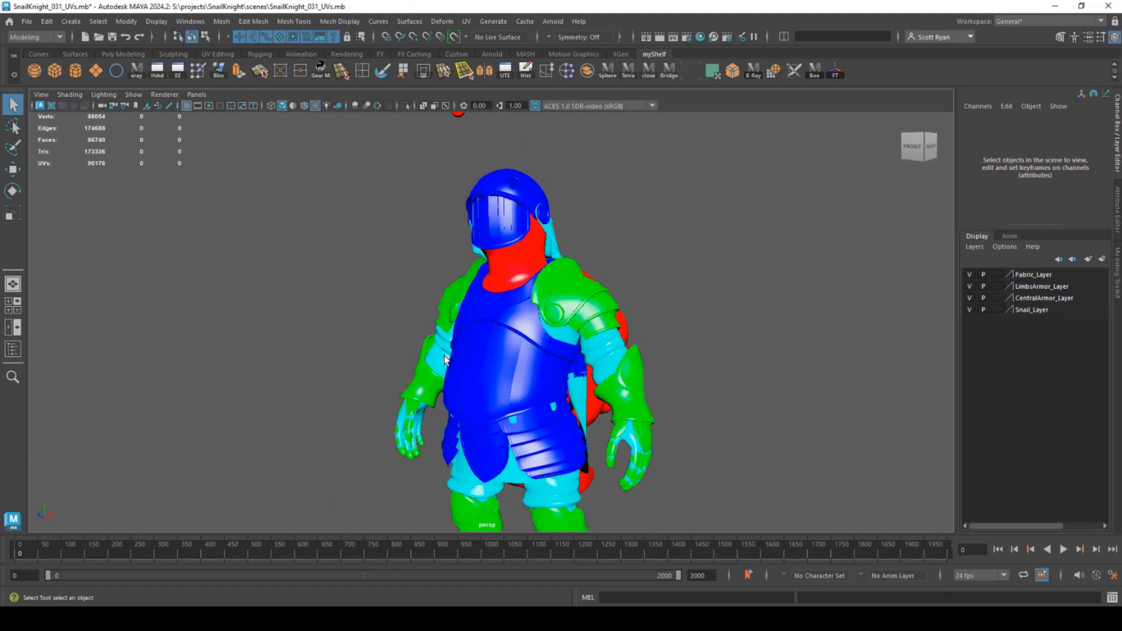
left_click(510, 261)
key("ctrl+h")
Step: Hide the old snail shell and tail meshes
left_click_drag(655, 325, 594, 320, "alt")
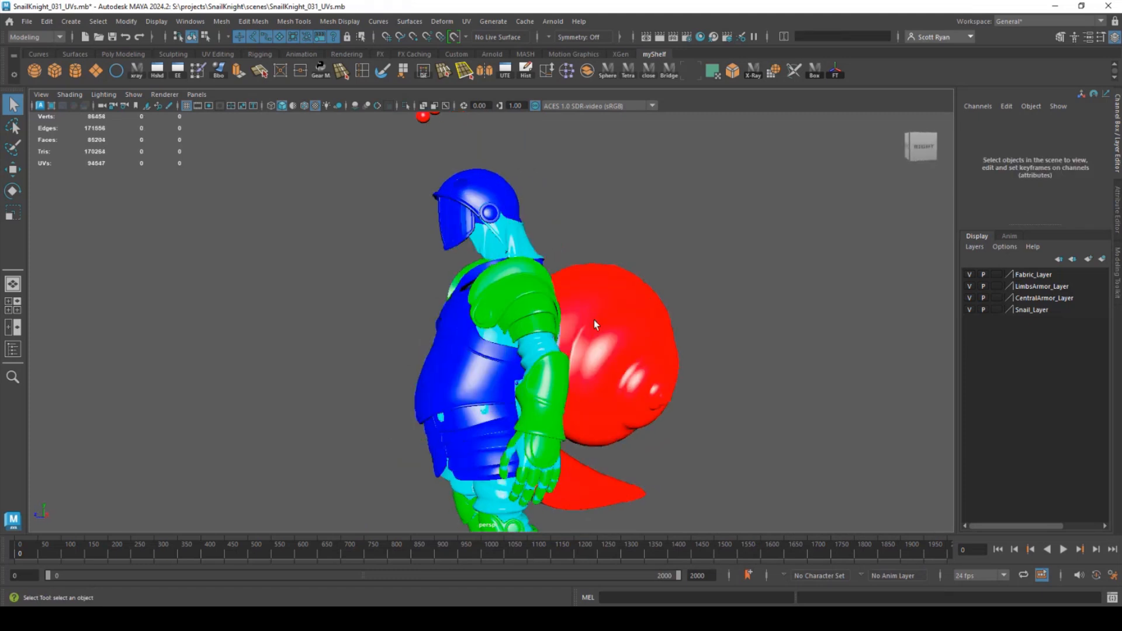
left_click(602, 321)
key("ctrl+h")
Step: Hide the old chainmail legs, chainmail arms and cloth meshes
left_click_drag(432, 386, 502, 404, "alt")
middle_click_drag(503, 444, 551, 321, "alt")
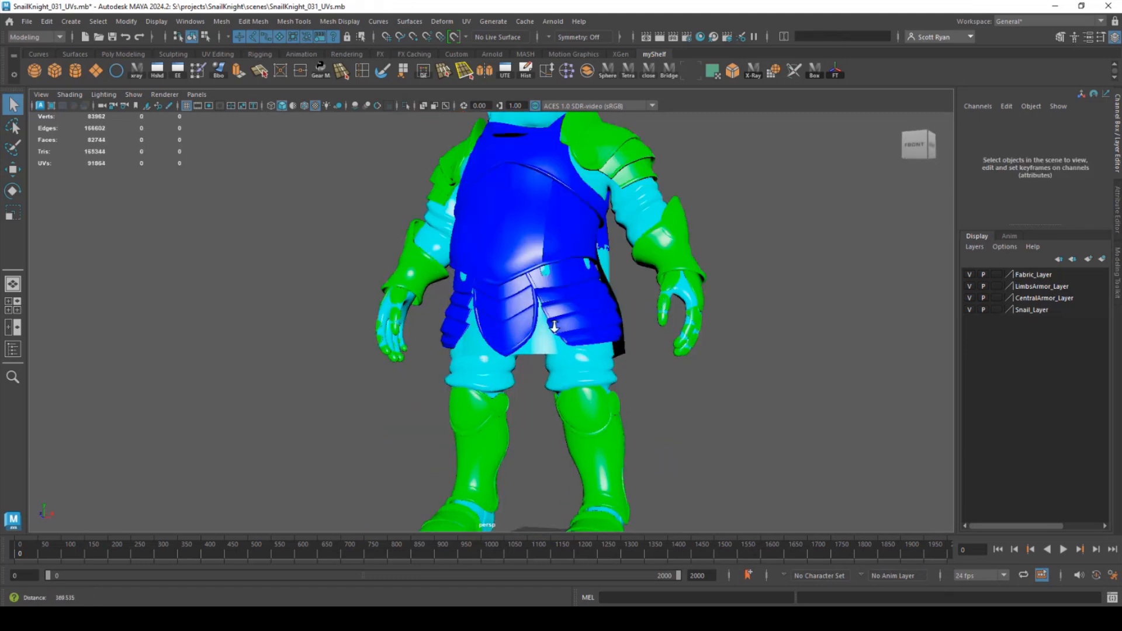
right_click_drag(551, 321, 576, 321, "alt")
left_click(512, 371)
key("ctrl+h")
left_click(653, 194)
key("ctrl+h")
Step: Import ChainmailArms_Z01.obj from the project's data folder into the scene
right_click_drag(548, 258, 468, 222, "alt")
mouse_move(430, 187)
left_mouse_down("alt")
mouse_move(500, 181)
mouse_move(433, 181)
left_mouse_up("alt")
middle_click_drag(433, 181, 435, 242, "alt")
left_click(27, 22)
left_click(44, 170)
left_click(199, 322)
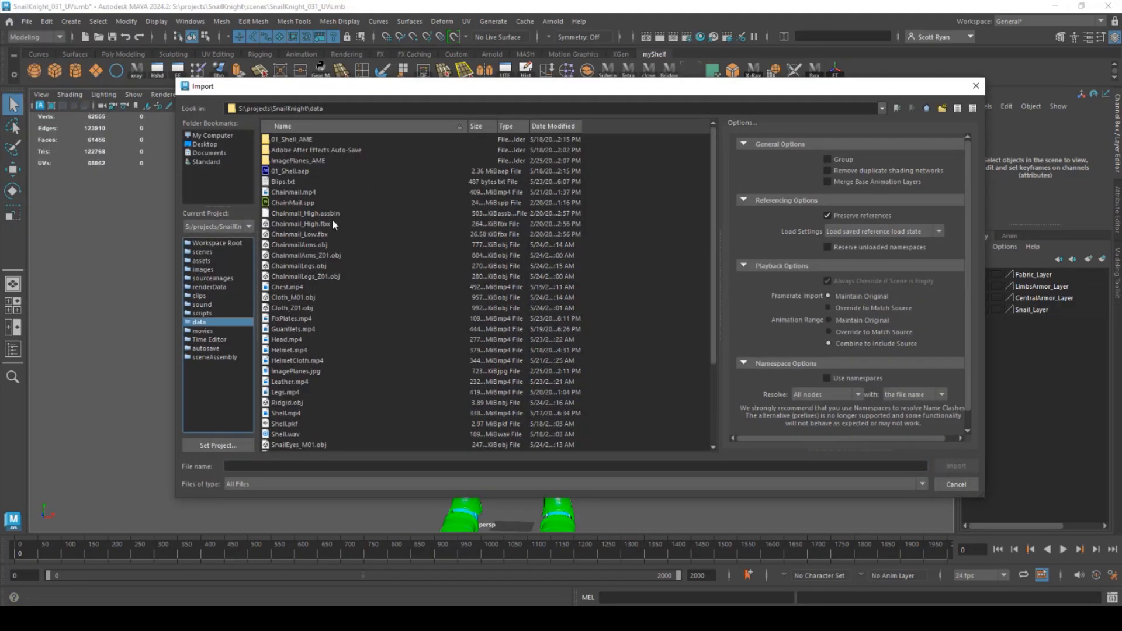
double_click(292, 259)
Step: Assign the green limb armor material to the imported chainmail arms and add them to LimbsArmor_Layer
right_click_drag(590, 274, 689, 547)
right_click(1027, 288)
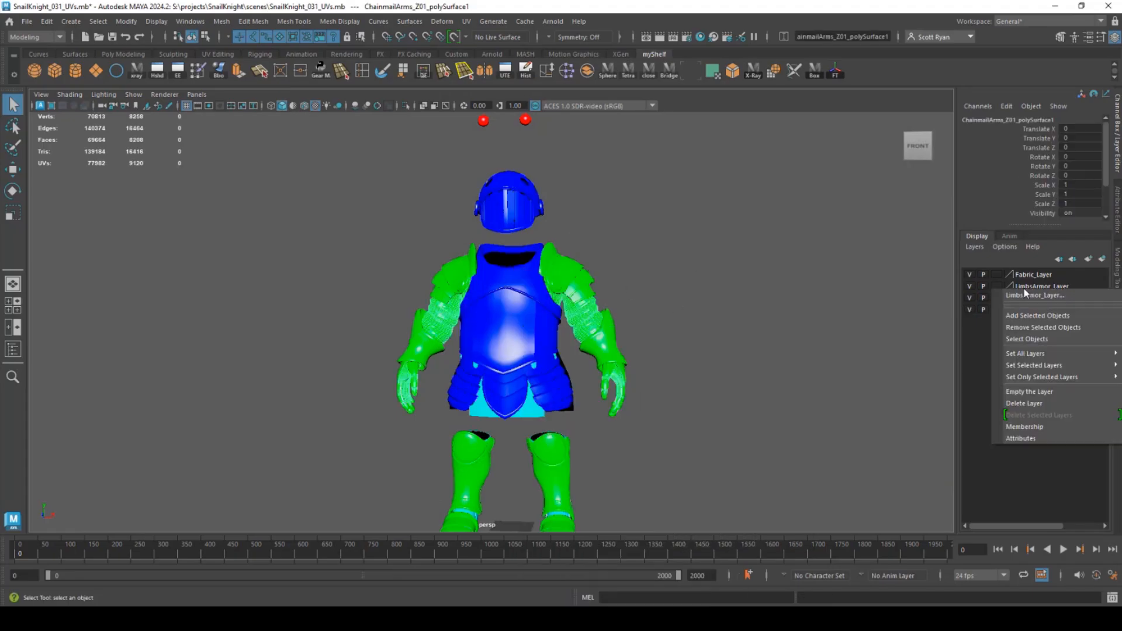
left_click(1027, 316)
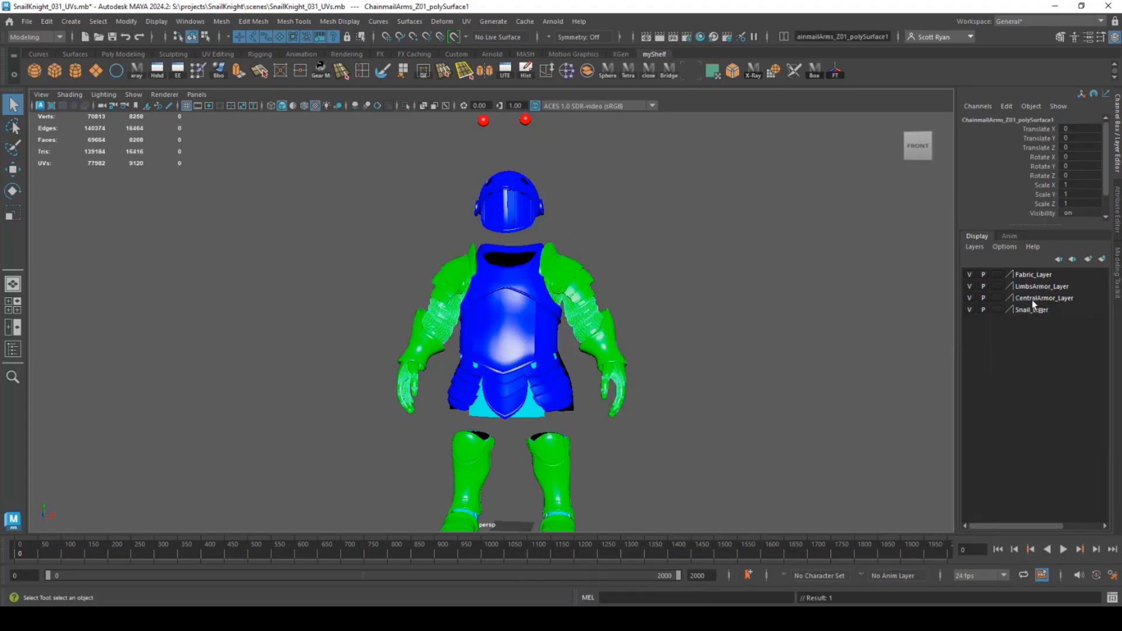
Step: Add the chainmail arms to Fabric_Layer, assign them the cyan fabric material and check the LimbsArmor_Layer visibility
right_click(1026, 277)
left_click(1027, 304)
right_click_drag(583, 276, 687, 514)
left_click(725, 409)
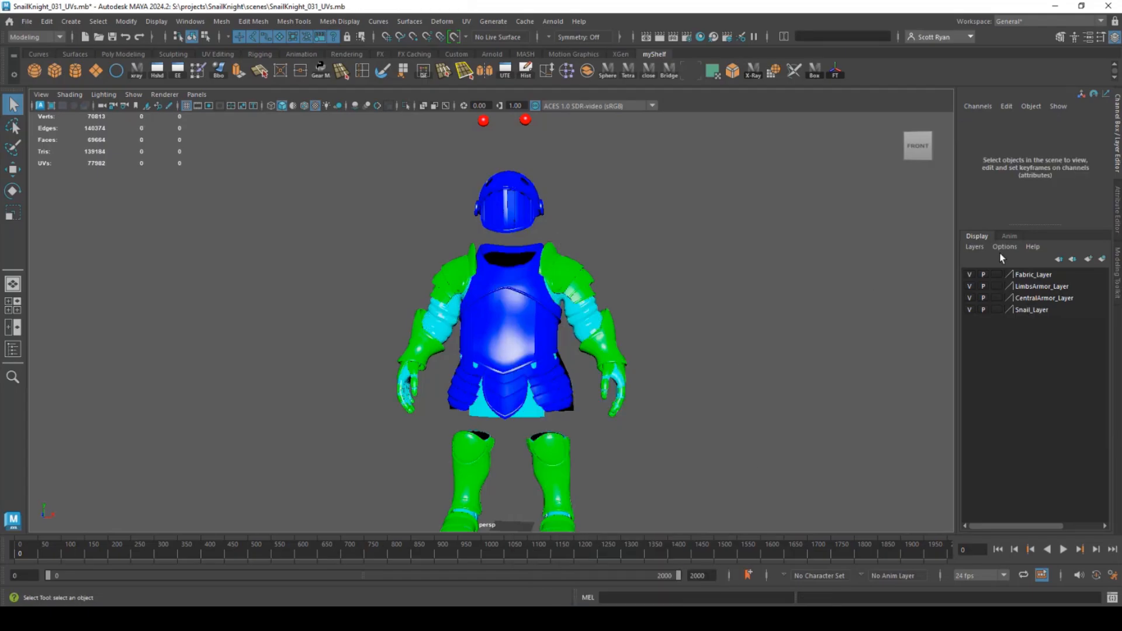
left_click(970, 287)
left_click(970, 287)
Step: Import ChainmailLegs_Z01.obj from the data folder
left_click(27, 21)
left_click(52, 154)
double_click(298, 259)
Step: Assign the cyan fabric material to the imported chainmail legs and add them to Fabric_Layer
left_click(478, 426)
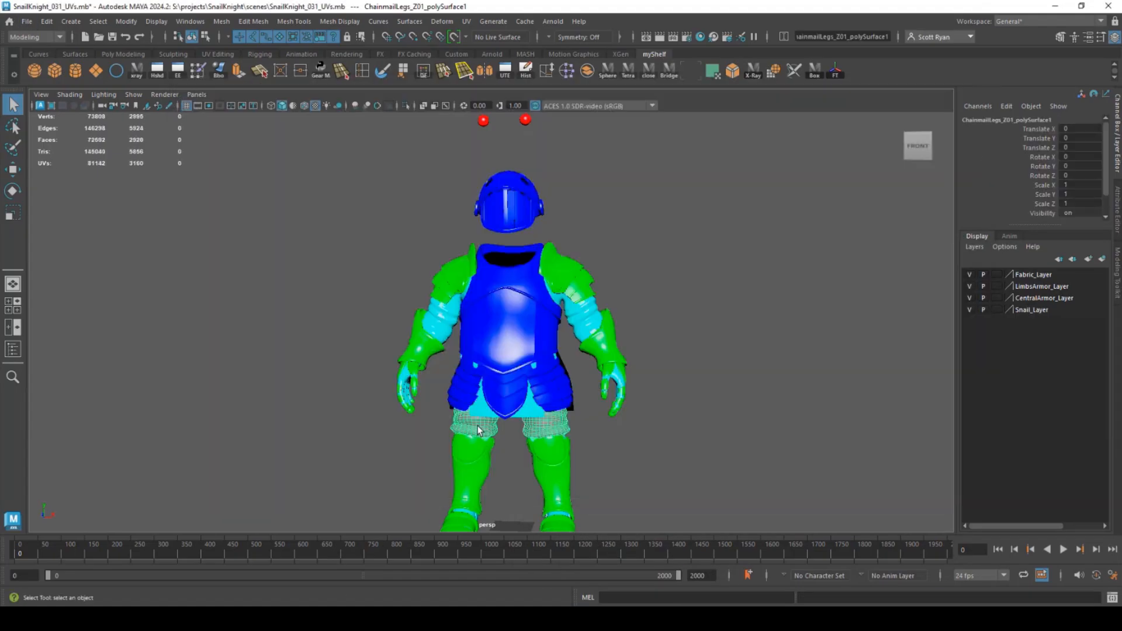
right_click_drag(479, 426, 584, 514)
right_click(1027, 276)
left_click(1032, 304)
left_click(760, 374)
Step: Import Cloth_Z01.obj from the data folder
left_click_drag(701, 362, 637, 363, "alt")
left_click(27, 21)
left_click(51, 154)
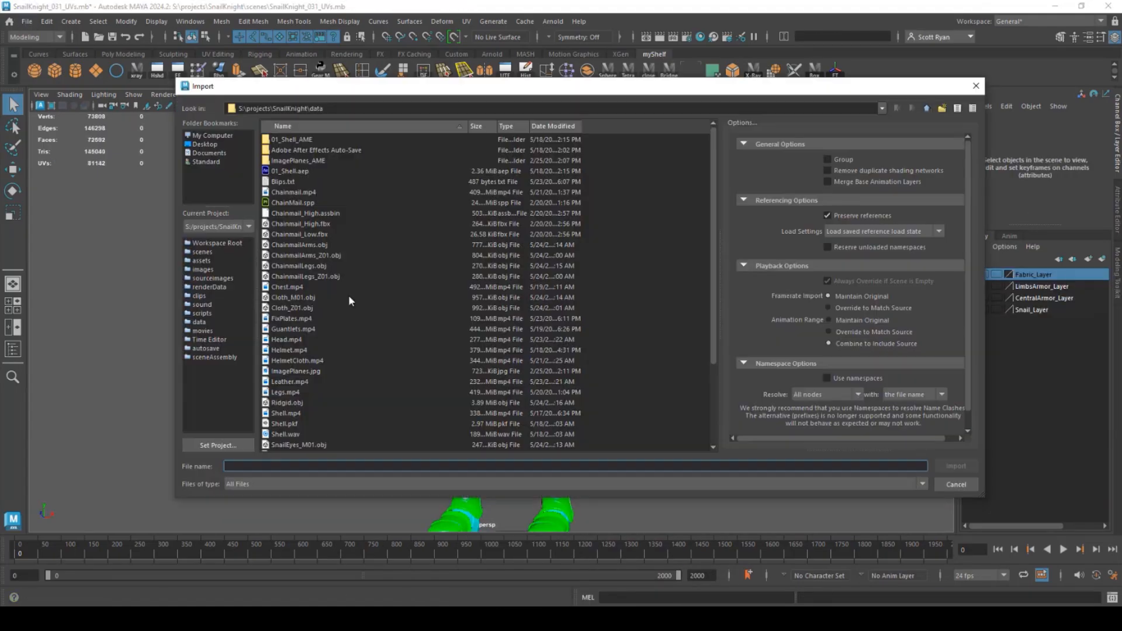
double_click(288, 309)
Step: Assign the cyan fabric material to the imported cloth mesh and add it to Fabric_Layer
left_click(508, 238)
right_click_drag(508, 241, 580, 560)
right_click(1030, 276)
left_click(1037, 303)
left_click(420, 262)
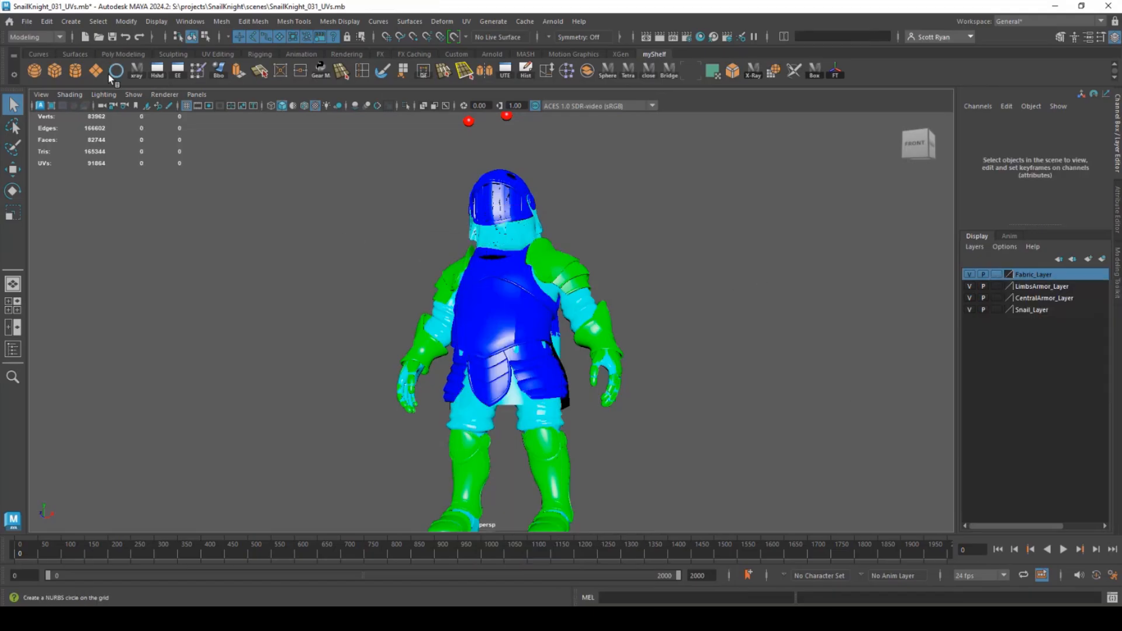
Step: Import SnailEyes_Z01.obj from the data folder
left_click(27, 22)
left_click(52, 177)
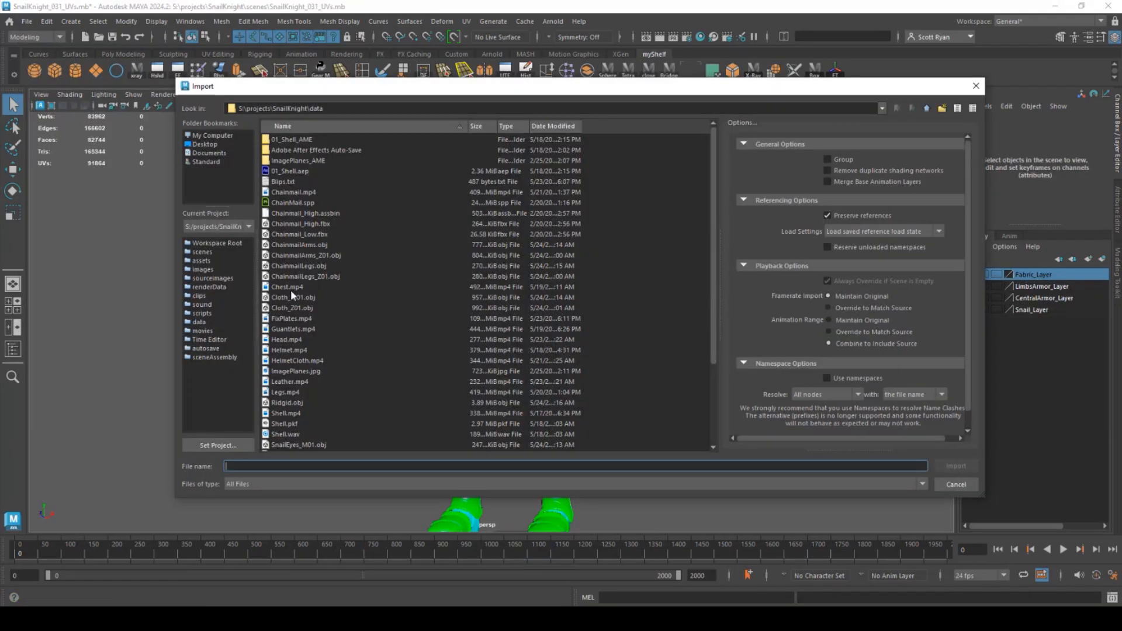
scroll(289, 415, "down", 3)
double_click(284, 358)
Step: Assign an existing material to the imported eye stalks and add them to Snail_Layer
left_click(509, 146)
right_click_drag(508, 143, 596, 523)
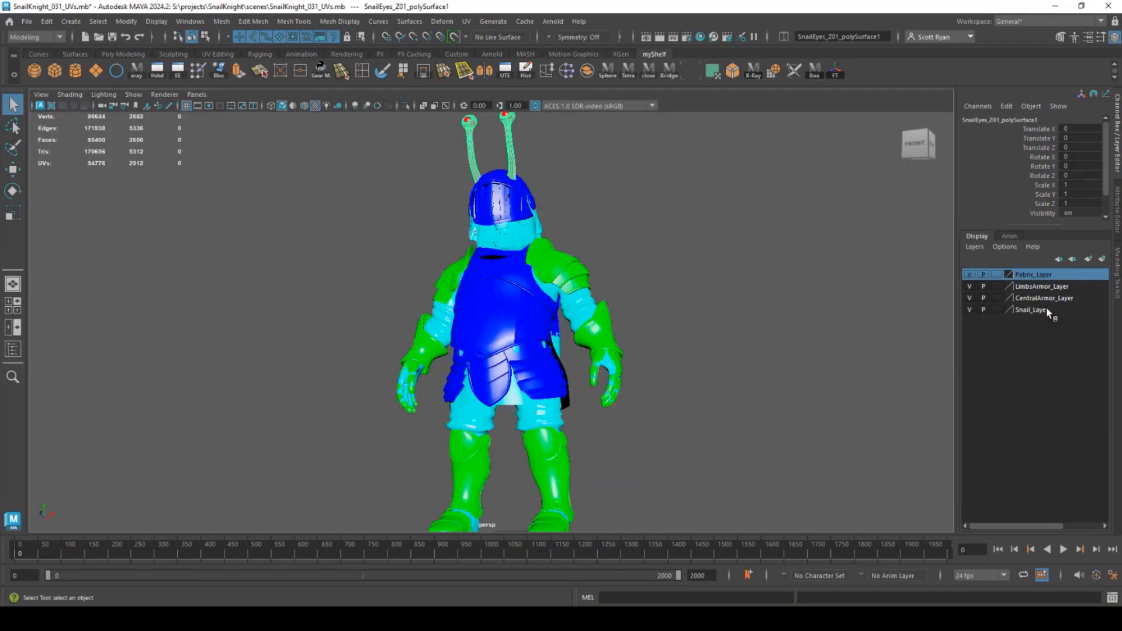
right_click(1047, 311)
left_click(1027, 360)
left_click(471, 159)
right_click_drag(462, 201, 584, 234, "alt")
left_click_drag(584, 234, 593, 249, "alt")
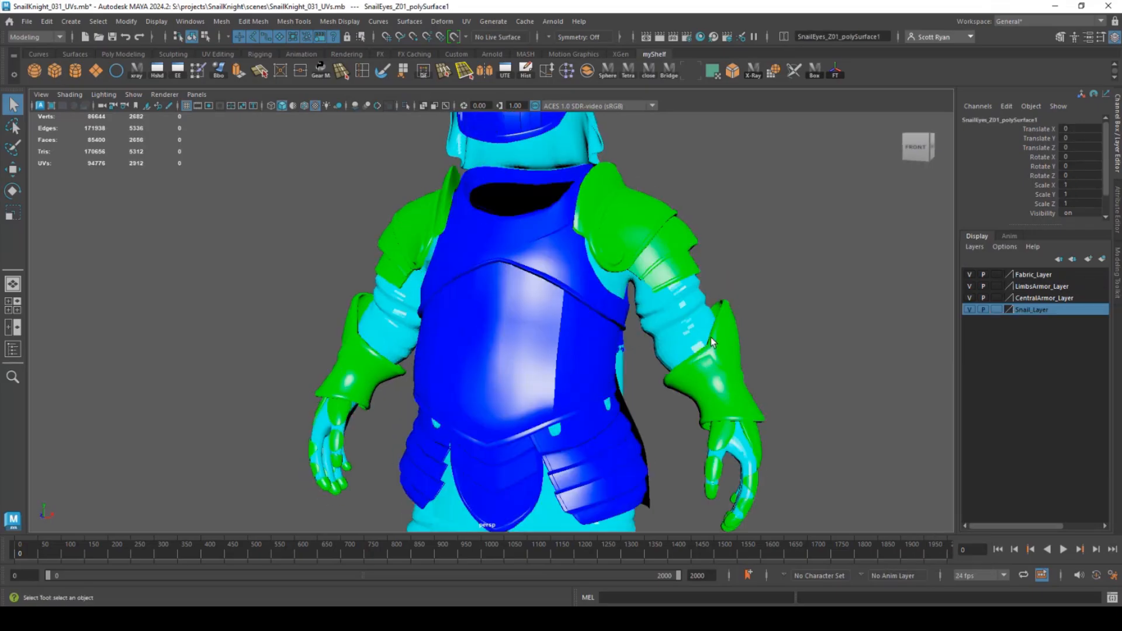
Step: Soften the edges of the cyan fabric meshes on the arms, neck and skirt
left_click(687, 330)
left_click(557, 149, "shift")
left_click(554, 508, "shift")
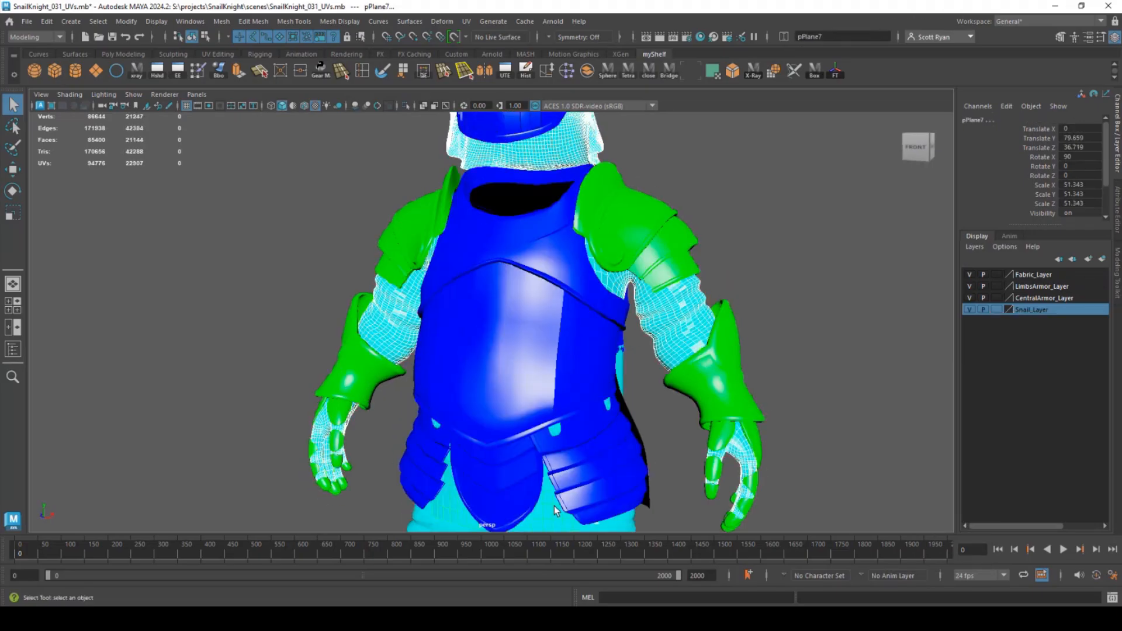
left_click(329, 22)
left_click(345, 125)
left_click(262, 232)
right_click_drag(262, 233, 266, 253, "alt")
left_click(497, 254)
left_click(409, 237)
Step: Import SnailHead_Z01.obj from the data folder and soften the head mesh's edges
right_click_drag(409, 237, 467, 248, "alt")
middle_click_drag(467, 248, 441, 297, "alt")
left_click(26, 21)
left_click(45, 150)
scroll(289, 372, "down", 3)
double_click(290, 373)
left_click(486, 263)
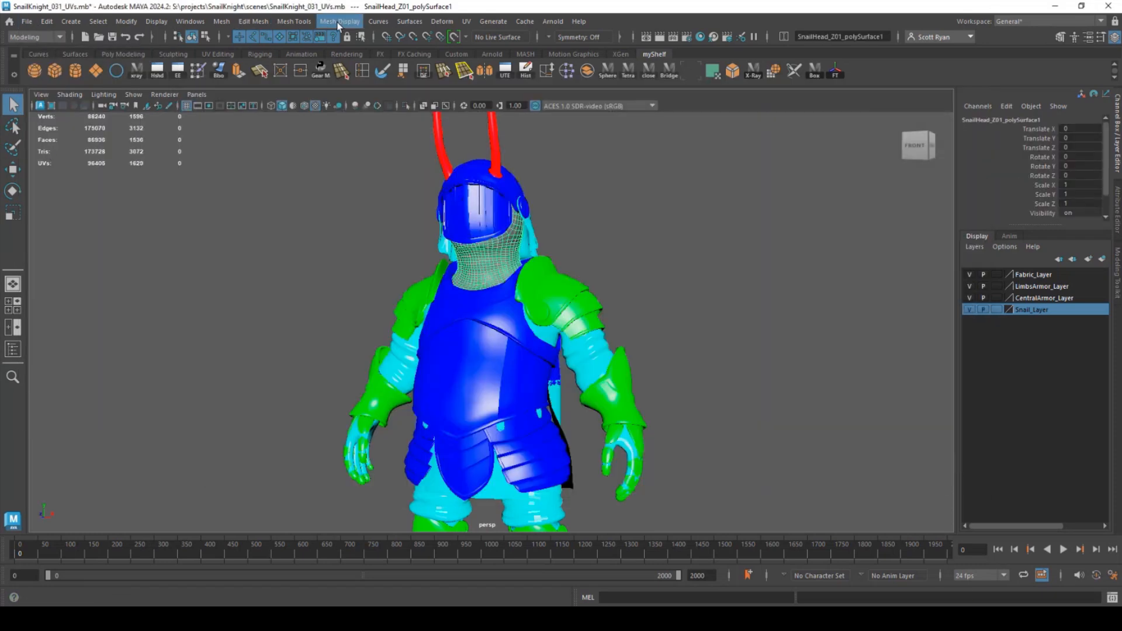
left_click(338, 22)
left_click(351, 126)
Step: Assign the existing red snail material to the head mesh and add it to Snail_Layer
right_click(483, 262)
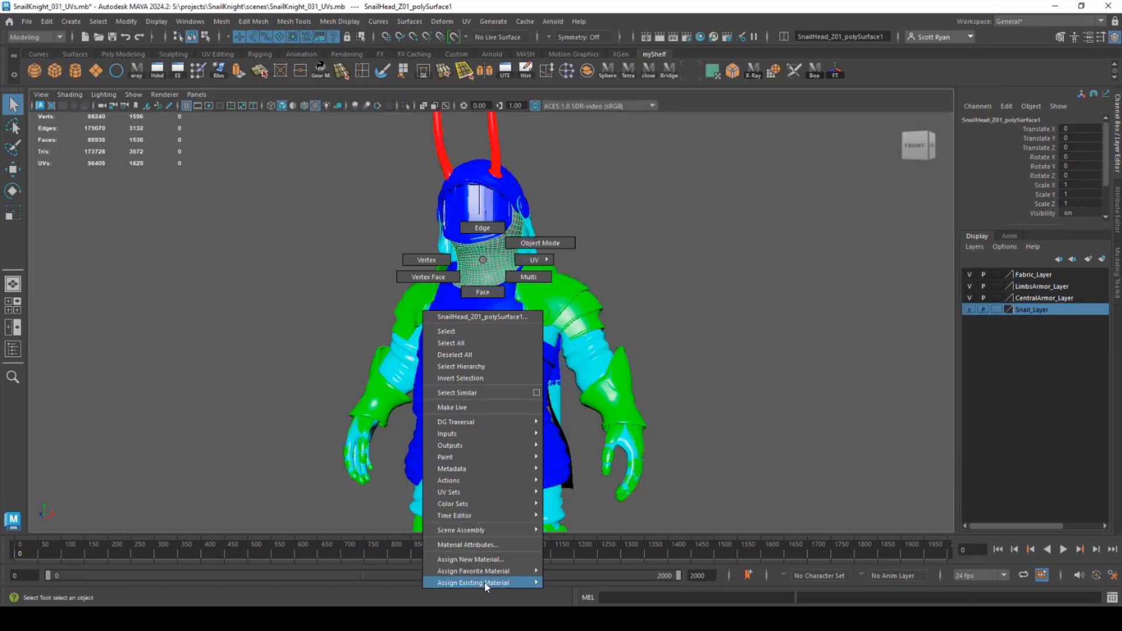
mouse_move(485, 584)
left_click(615, 517)
right_click(1031, 314)
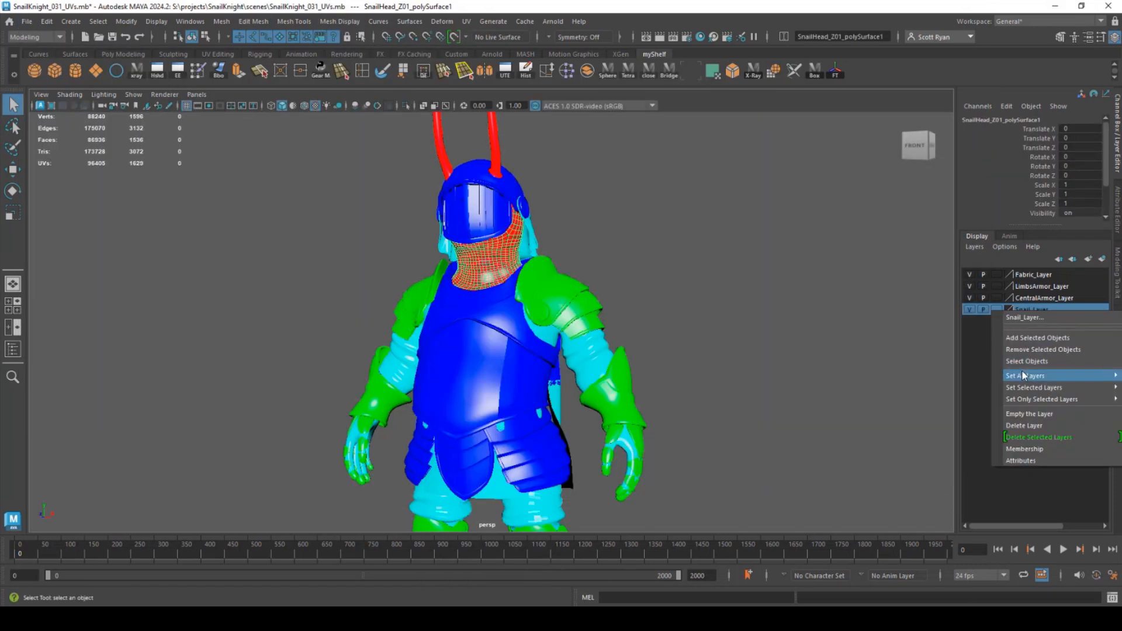
left_click(1023, 370)
Step: Import SnailShell_Z01.obj from the data folder and assign the existing red snail material to the shell
left_click(49, 154)
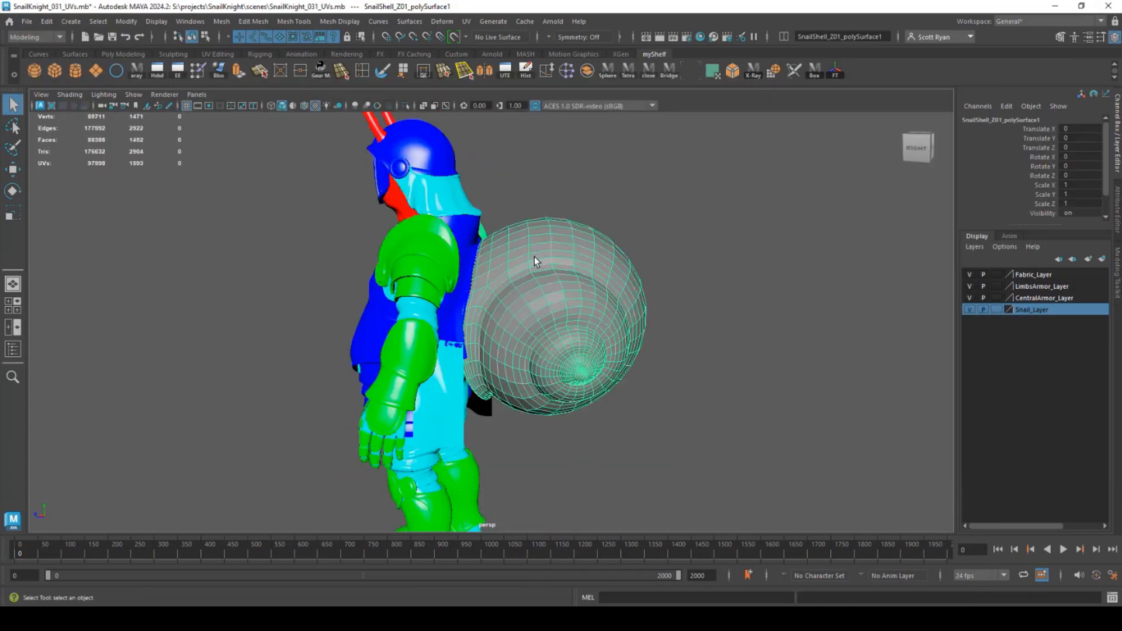
right_click_drag(535, 257, 617, 560)
Step: Add the shell mesh to Snail_Layer and soften its edges
right_click(1024, 311)
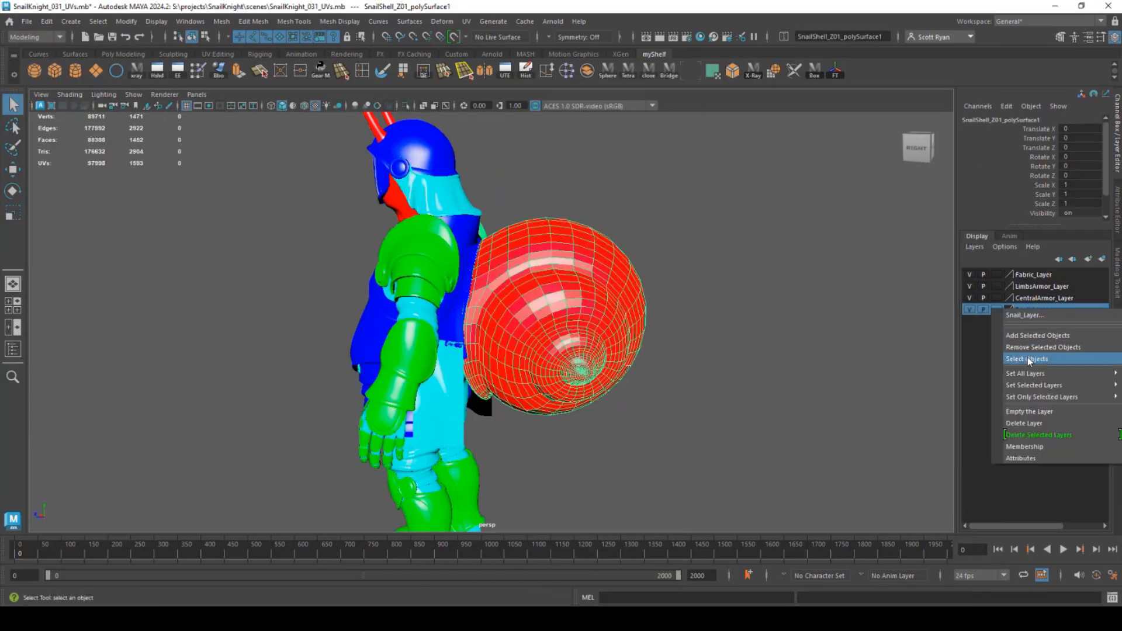
left_click(1029, 336)
left_click(340, 21)
left_click(361, 139)
left_click(645, 279)
Step: Select edges on the snail shell, harden them, and return to object selection
left_click_drag(645, 279, 659, 271, "alt")
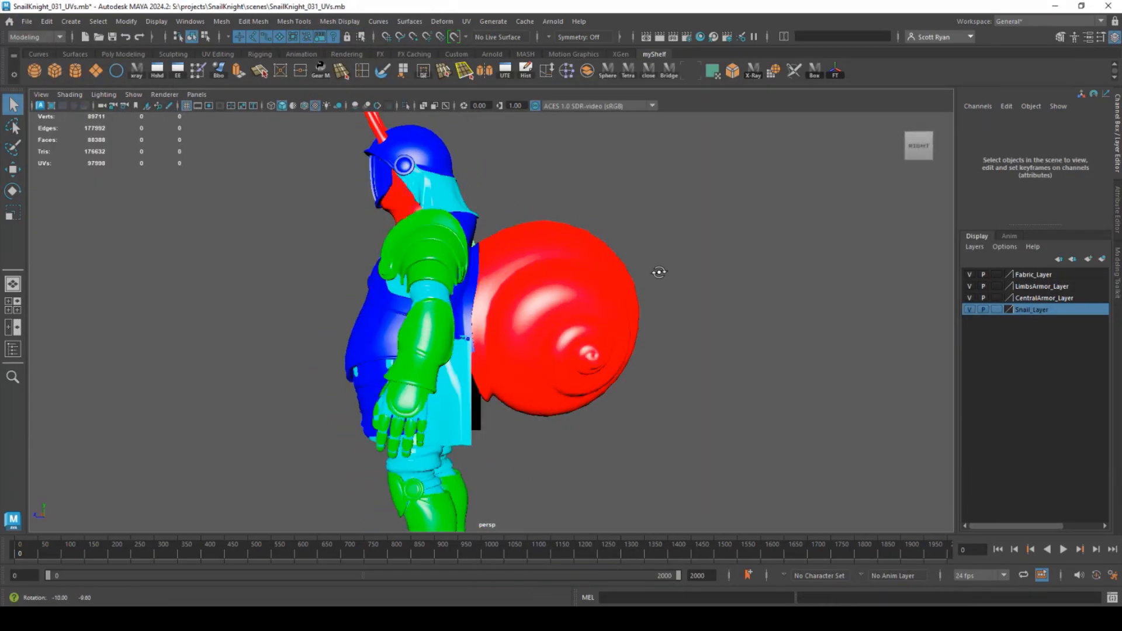
scroll(659, 270, "up", 5)
middle_click_drag(591, 272, 509, 273, "alt")
right_click_drag(506, 273, 488, 240)
left_click_drag(469, 295, 511, 127, "alt")
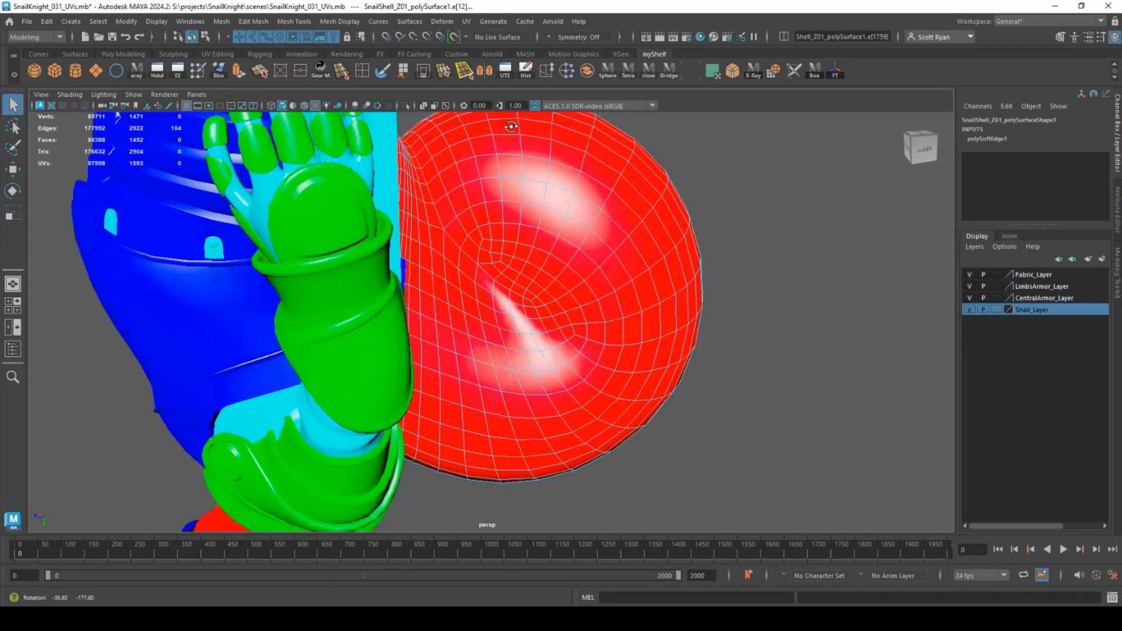
left_click_drag(485, 271, 477, 404, "alt")
left_click(339, 21)
left_click(362, 115)
right_click_drag(444, 228, 471, 216)
left_click(590, 196)
left_click_drag(590, 196, 556, 293, "alt")
left_click(556, 294)
Step: Import SnailTail_Z01.obj from the data folder and assign the existing red snail material to the tail
left_click(970, 310)
left_click(970, 310)
left_click(157, 71)
left_click(978, 81)
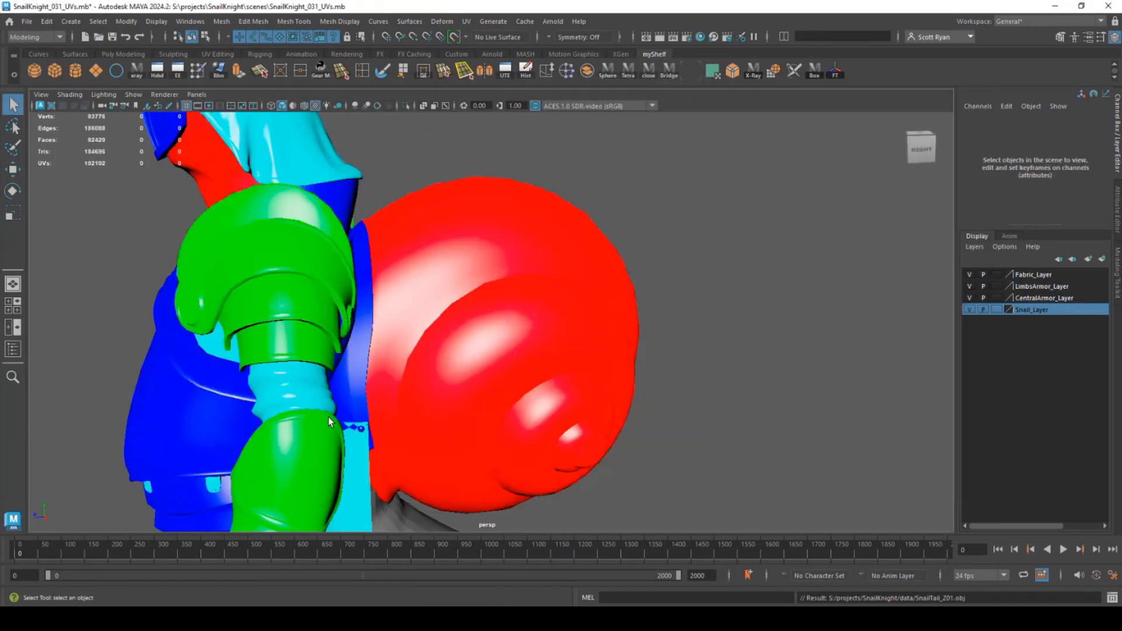
middle_click_drag(485, 444, 553, 281, "alt")
left_click_drag(526, 363, 541, 351, "alt")
left_click(520, 385)
right_click_drag(509, 398, 599, 560)
Step: Add the tail mesh to Snail_Layer and soften its edges
right_click(1023, 310)
left_click(1022, 339)
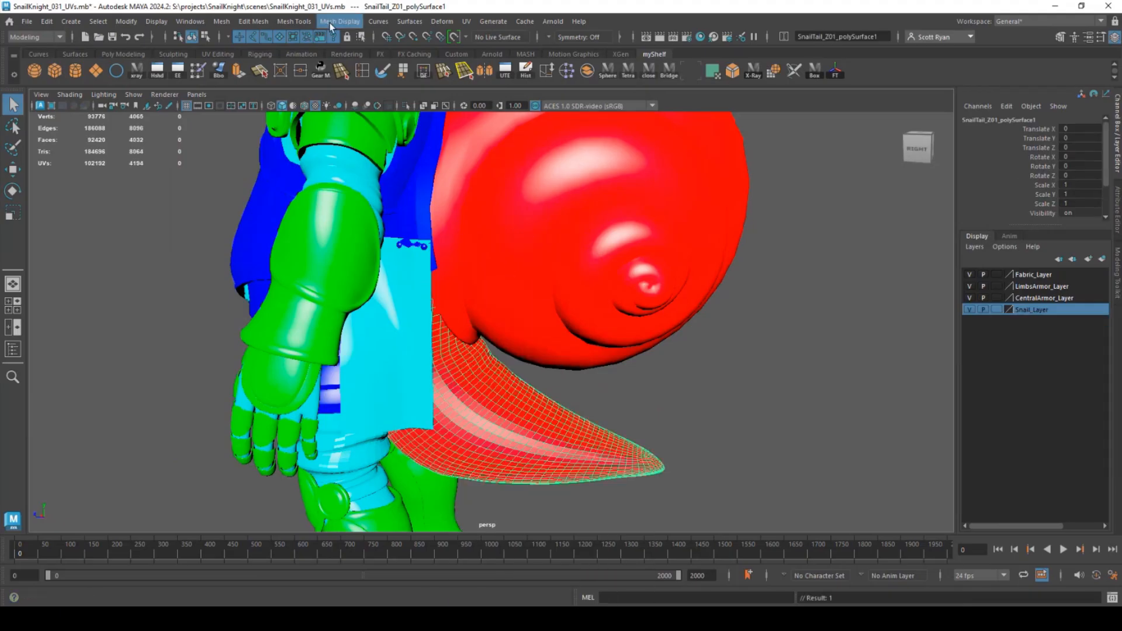
left_click(340, 22)
left_click(348, 120)
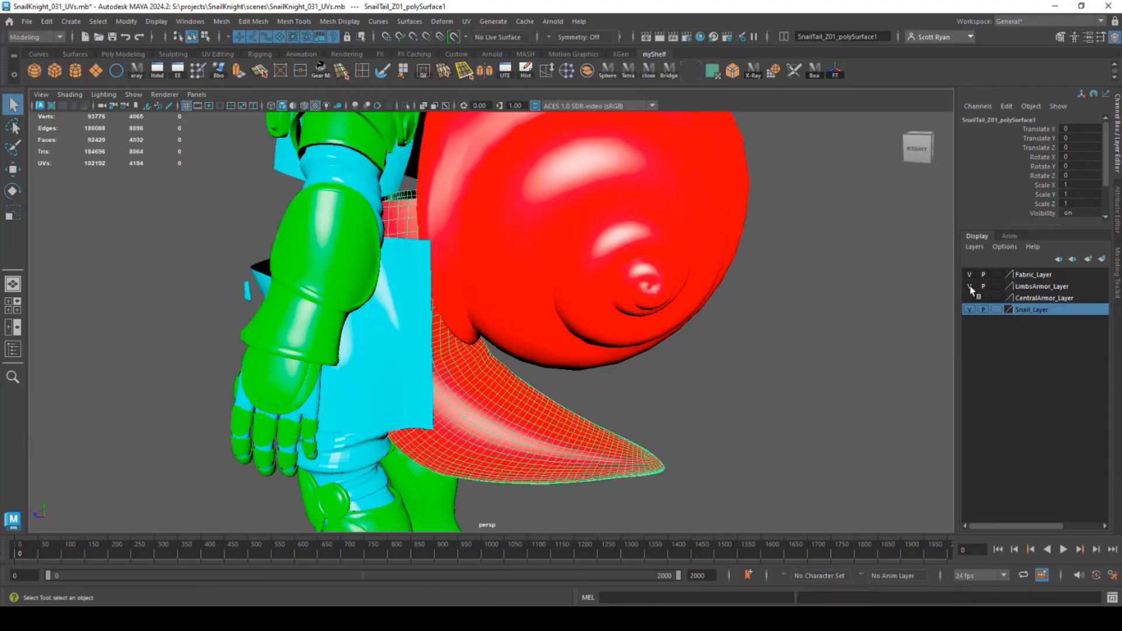
Step: Hide every layer except Snail_Layer and select all of the snail meshes
left_click(971, 310, "ctrl")
key("a")
left_click_drag(349, 215, 672, 333, "alt")
left_click_drag(370, 143, 590, 509)
left_click_drag(590, 503, 526, 480, "alt")
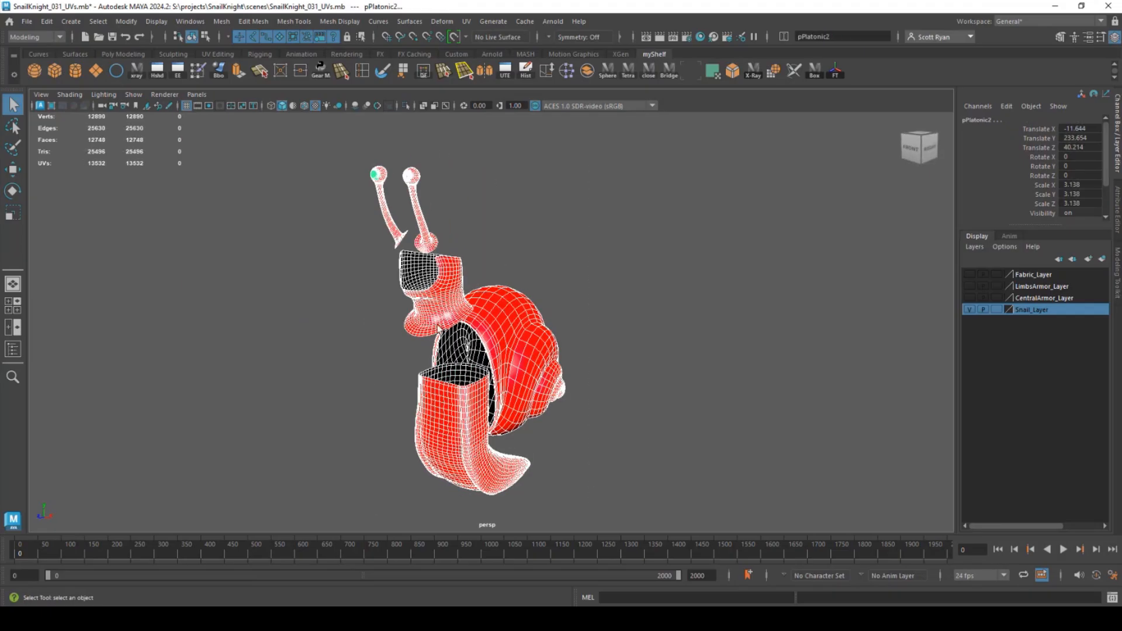
Step: Open the UV Editor and select the large UV shells of the tail, snail shell and head plus both eye stalks
left_click(506, 71)
left_click_drag(396, 401, 528, 122)
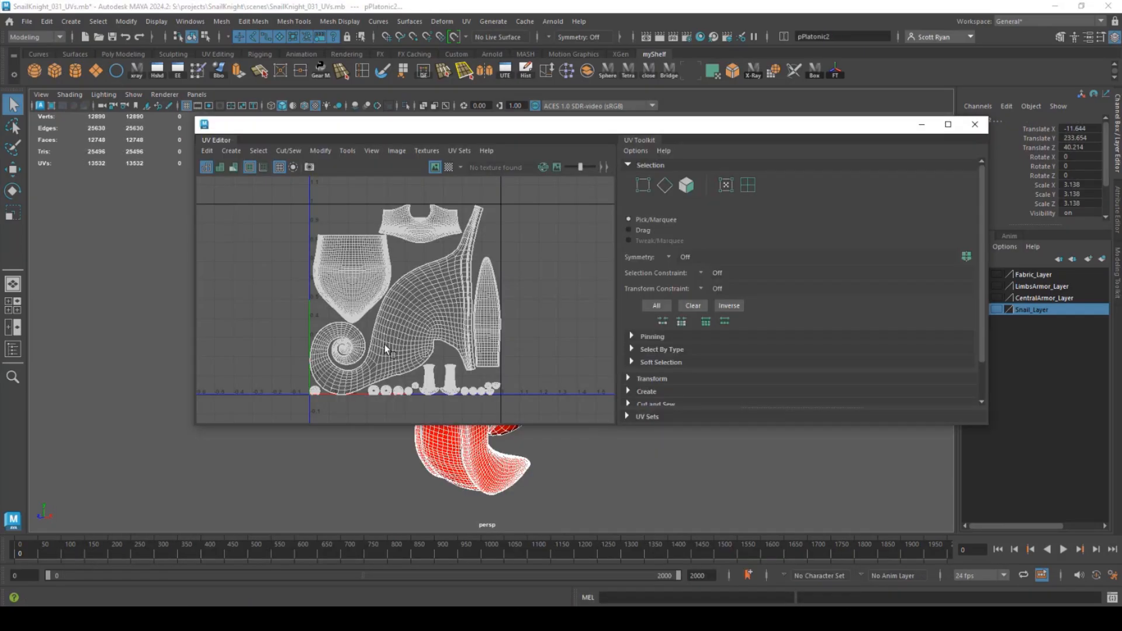
scroll(489, 356, "down", 3)
right_click_drag(389, 267, 350, 252)
left_click(358, 261)
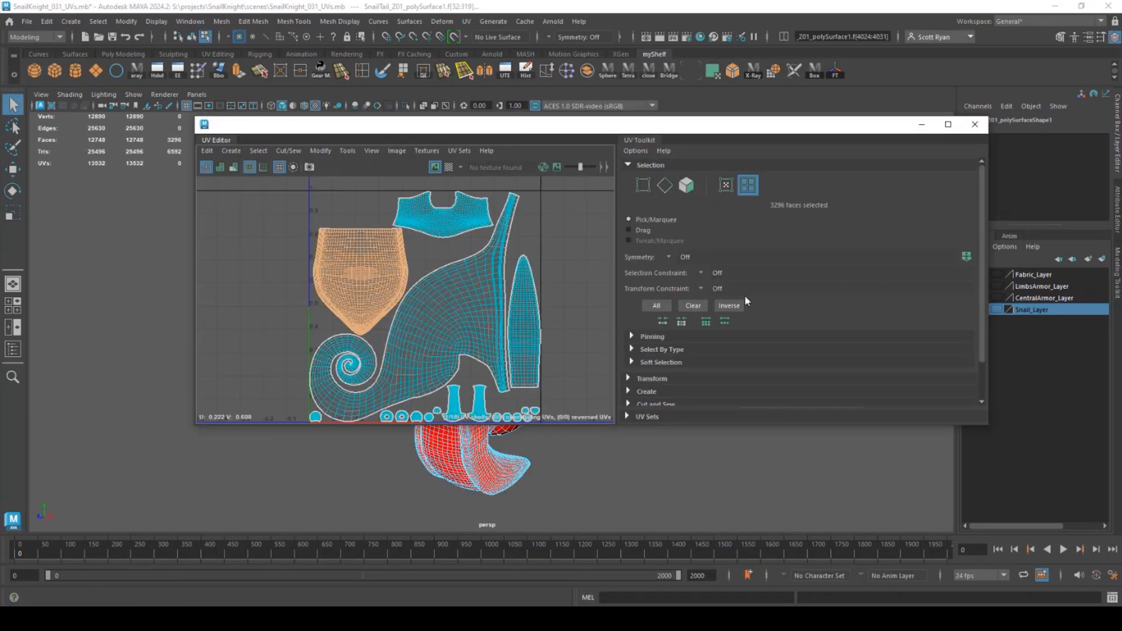
scroll(651, 364, "down", 2)
left_click(446, 314, "shift")
left_click(453, 221, "shift")
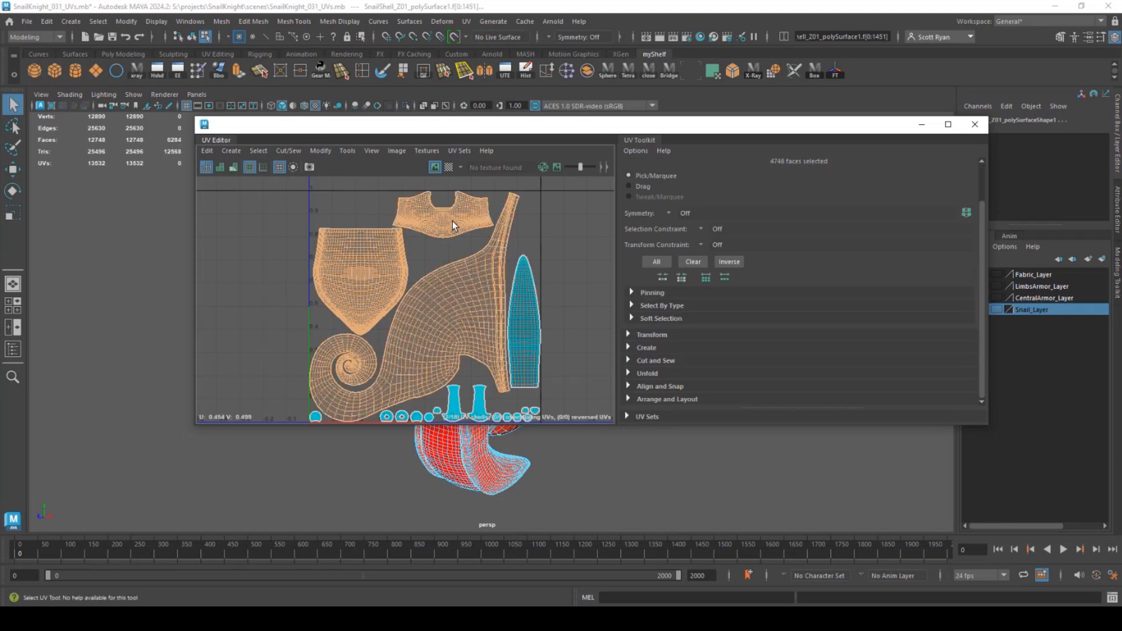
left_click(519, 314, "shift")
left_click(455, 403, "shift")
left_click(483, 401, "shift")
Step: Extend the selection to the remaining small snail UV shells, leaving out the four round eyeball shells
scroll(483, 401, "up", 5)
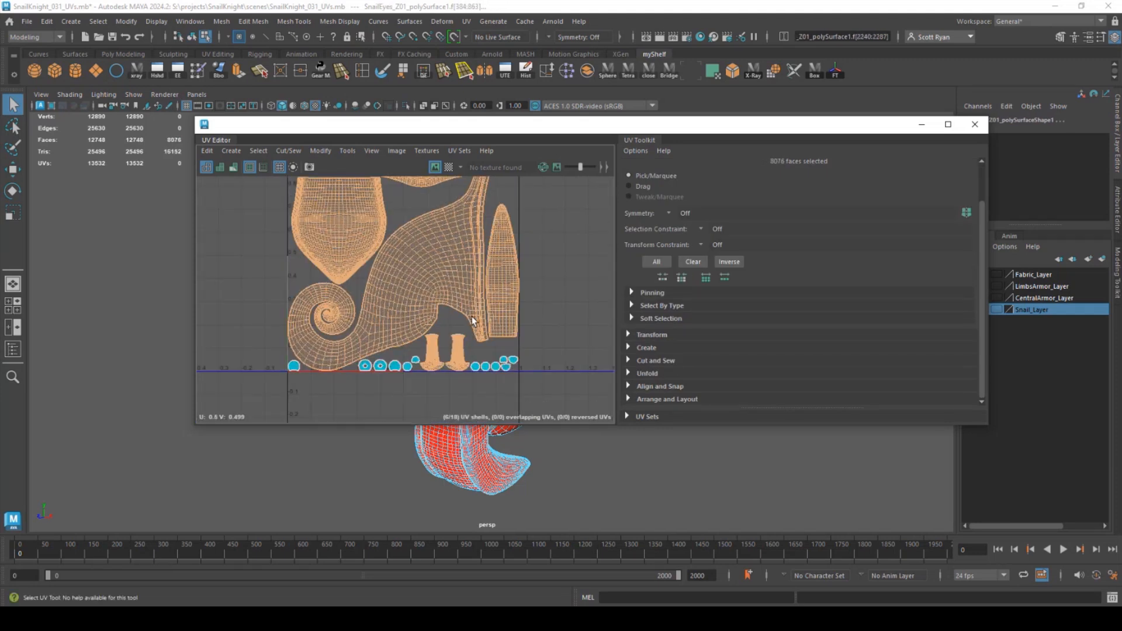
middle_click_drag(338, 297, 335, 319)
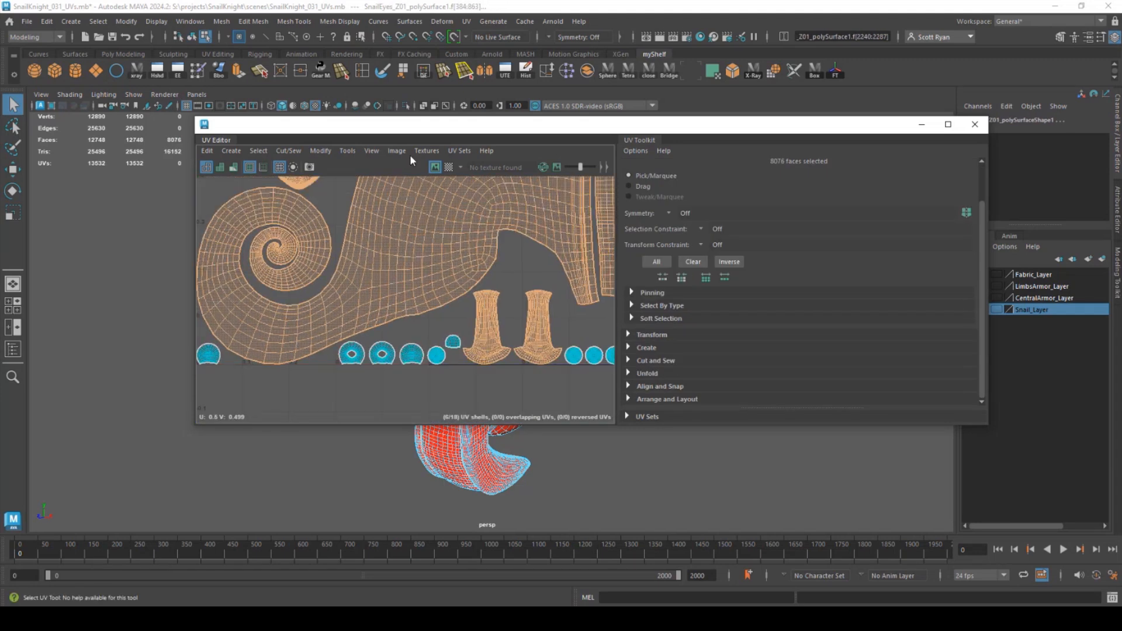
left_click_drag(423, 129, 879, 282)
left_click_drag(323, 141, 626, 487)
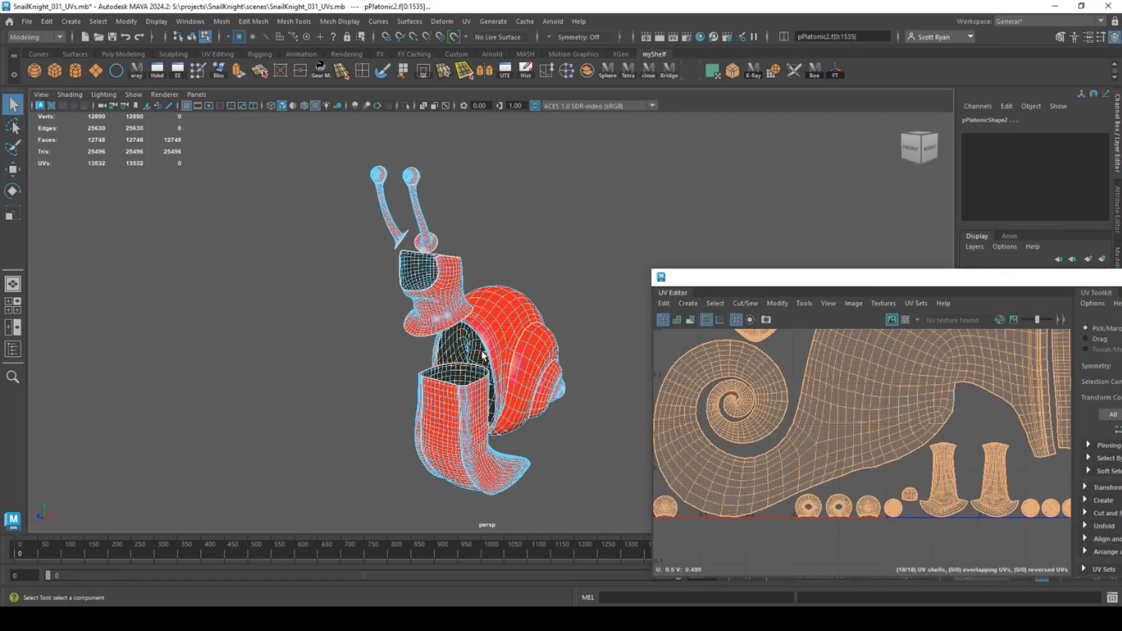
right_click_drag(395, 242, 631, 486, "alt")
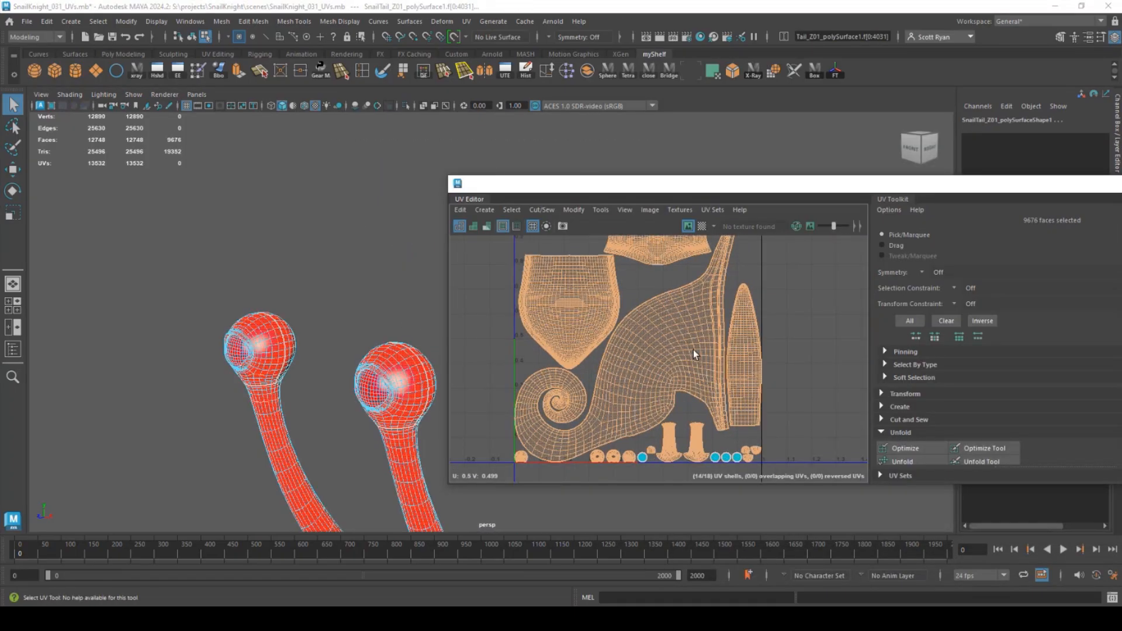
scroll(695, 355, "down", 1)
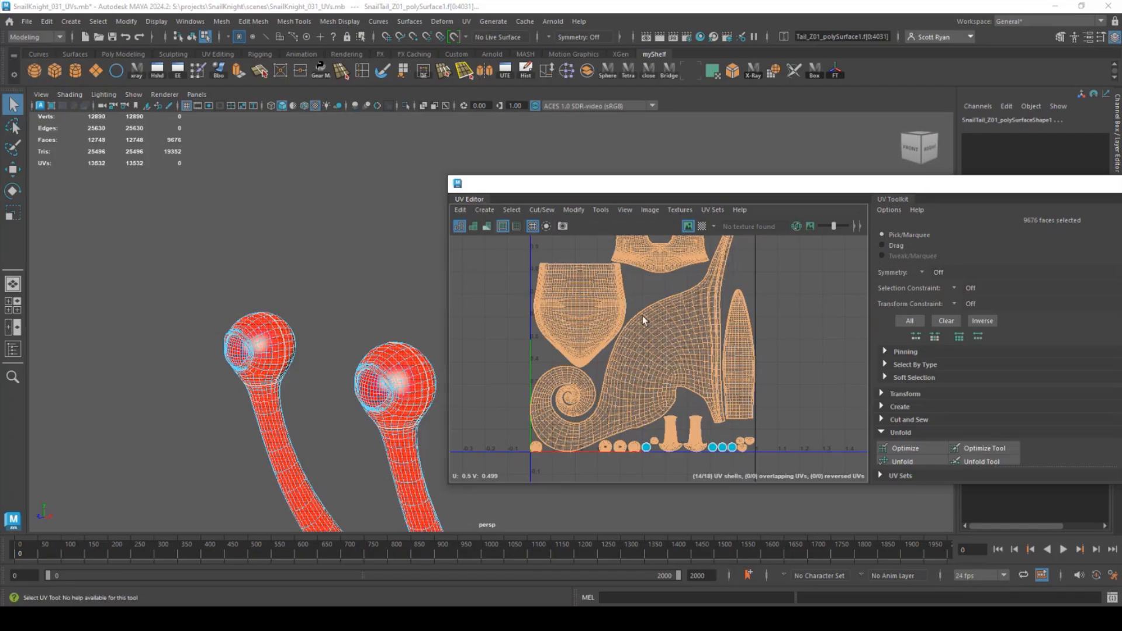
scroll(585, 308, "down", 1)
Step: Convert the selection to UVs, shrink it to the interior UVs, and unfold them
right_click_drag(658, 339, 767, 343, "shift")
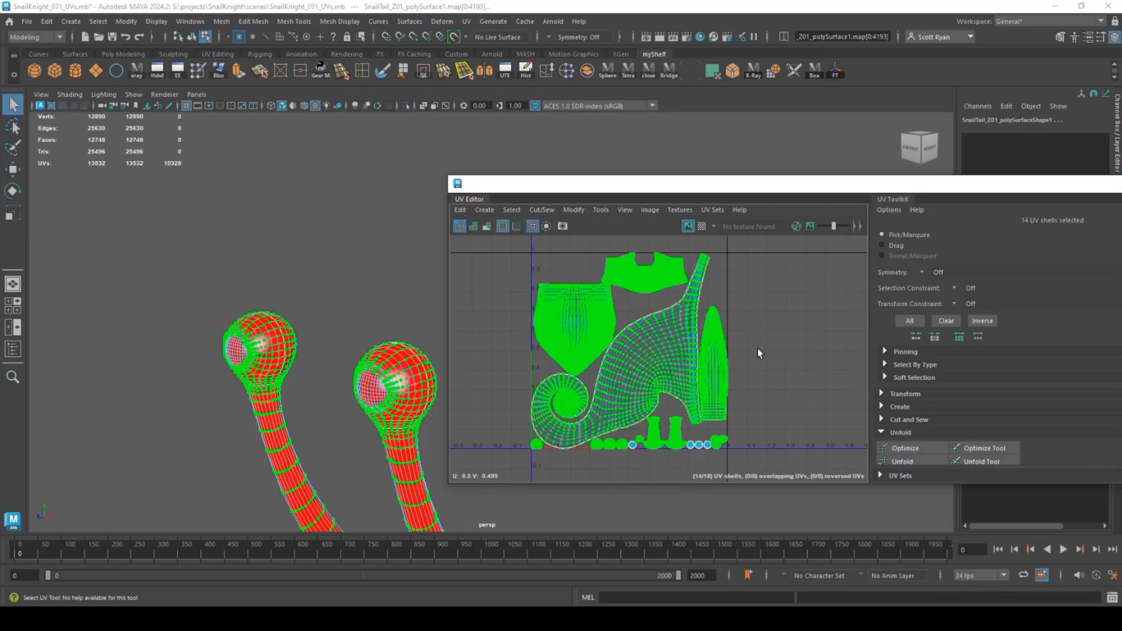
key("shift+comma")
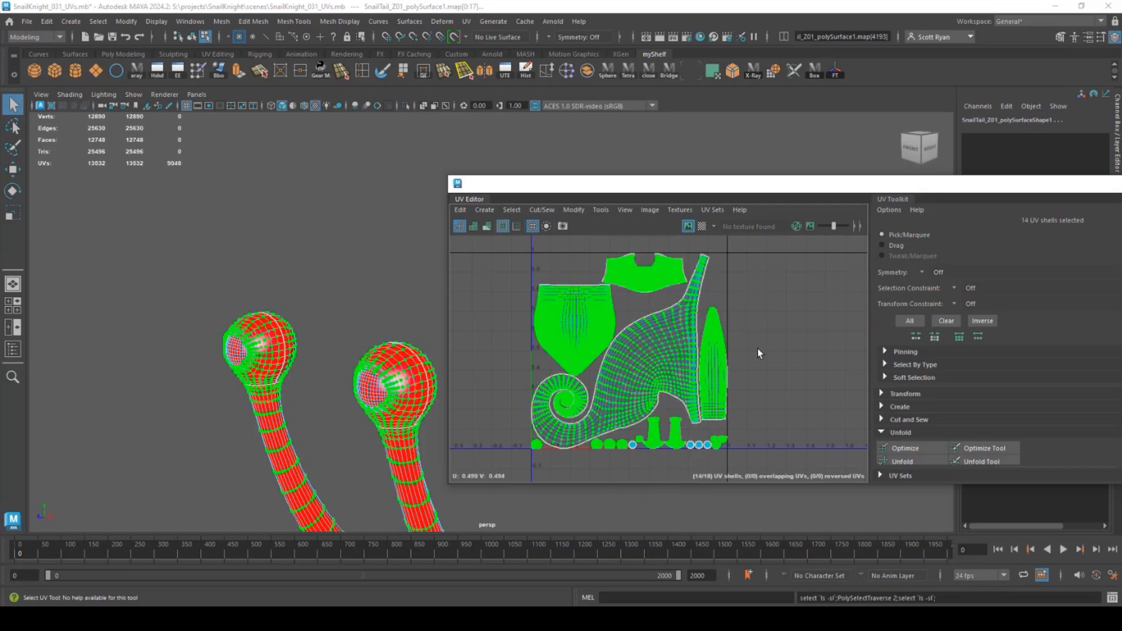
middle_click_drag(661, 318, 702, 344, "alt")
right_click_drag(702, 344, 694, 313, "alt")
scroll(934, 424, "down", 2)
scroll(935, 423, "down", 2)
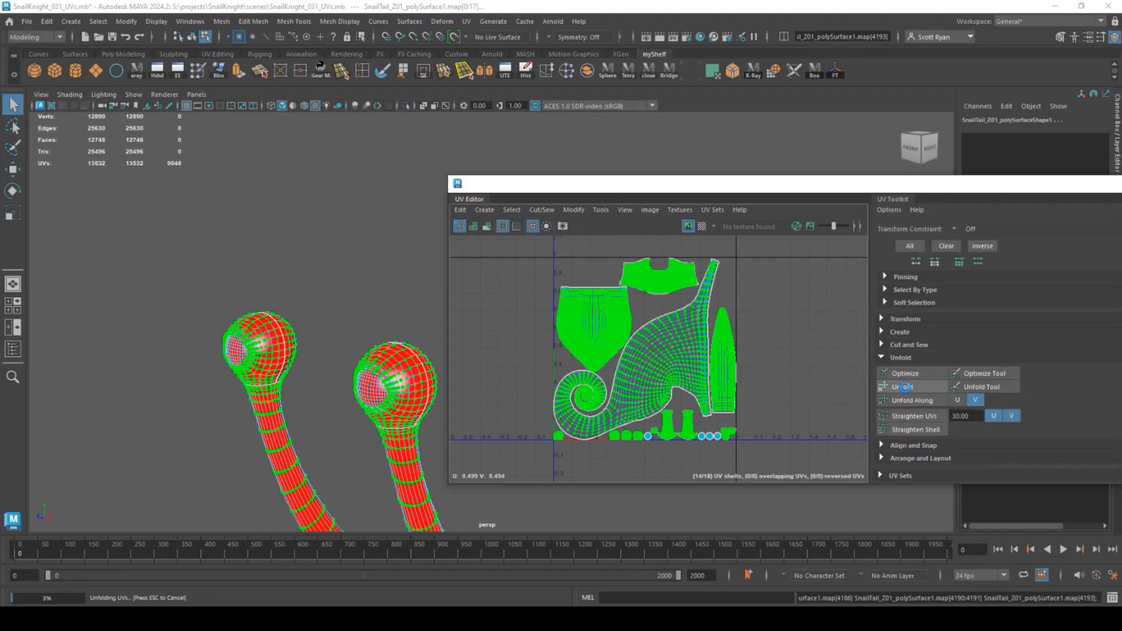
Step: Invert the UV selection to the shell borders, remove the round eyeball shells from it, and unfold the border UVs
scroll(731, 380, "up", 3)
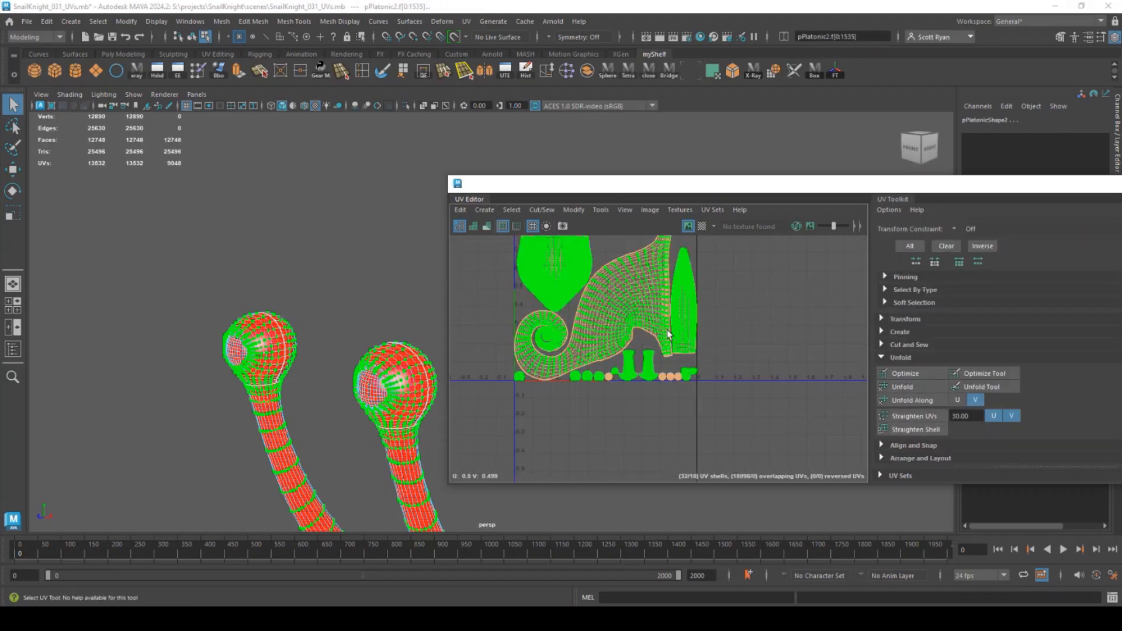
scroll(672, 369, "down", 4)
right_click(651, 365)
right_click_drag(651, 366, 689, 366)
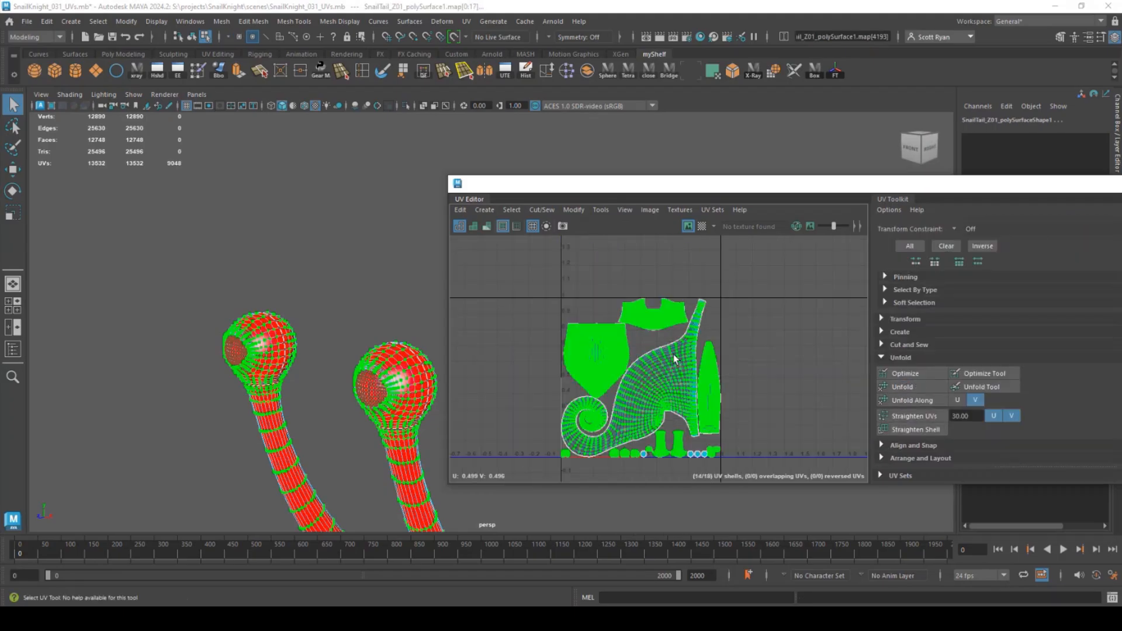
left_click_drag(518, 273, 817, 483, "shift")
middle_click_drag(647, 419, 634, 319, "alt")
right_click_drag(635, 320, 665, 427, "alt")
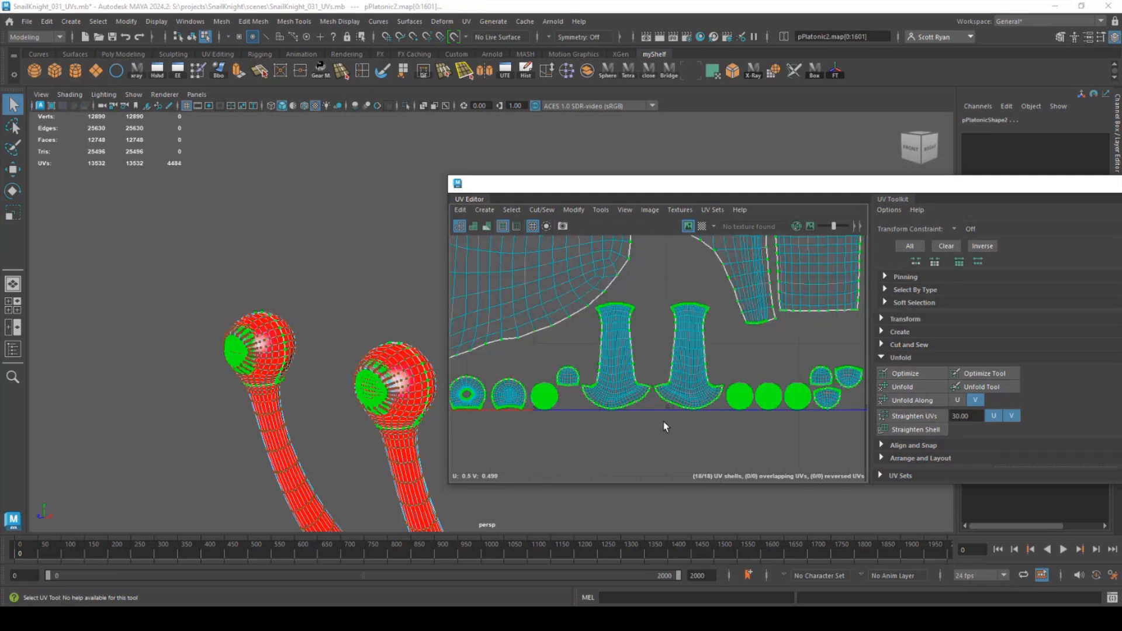
left_click_drag(808, 431, 808, 433, "ctrl")
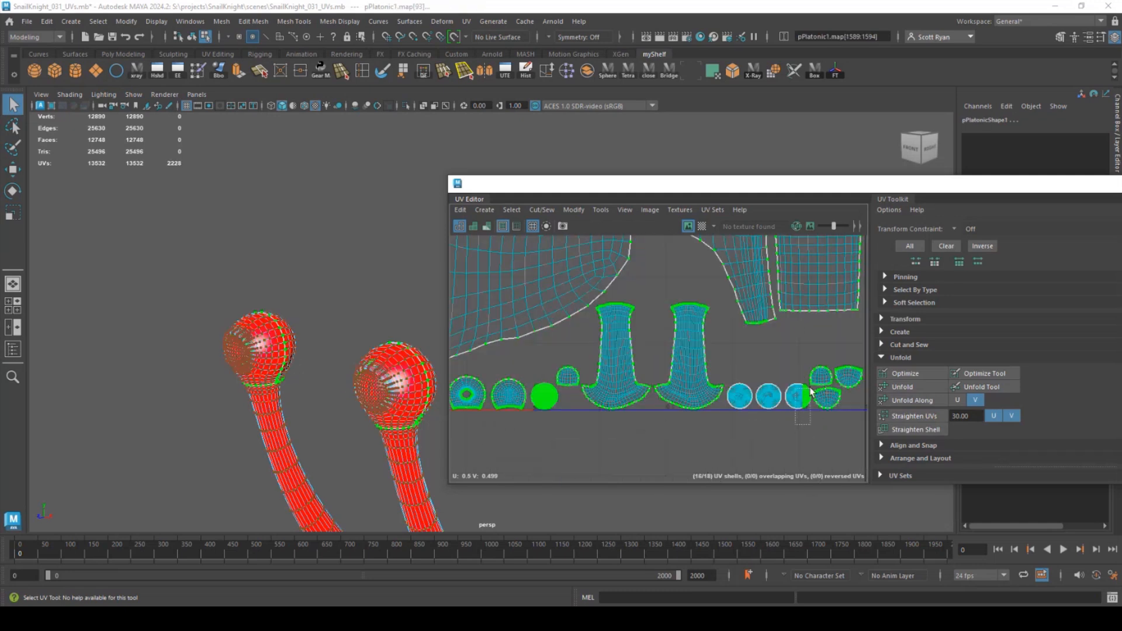
left_click_drag(801, 380, 812, 413, "ctrl")
left_click_drag(526, 378, 562, 384, "ctrl")
right_click_drag(673, 374, 570, 304, "alt")
middle_click_drag(570, 304, 561, 366, "alt")
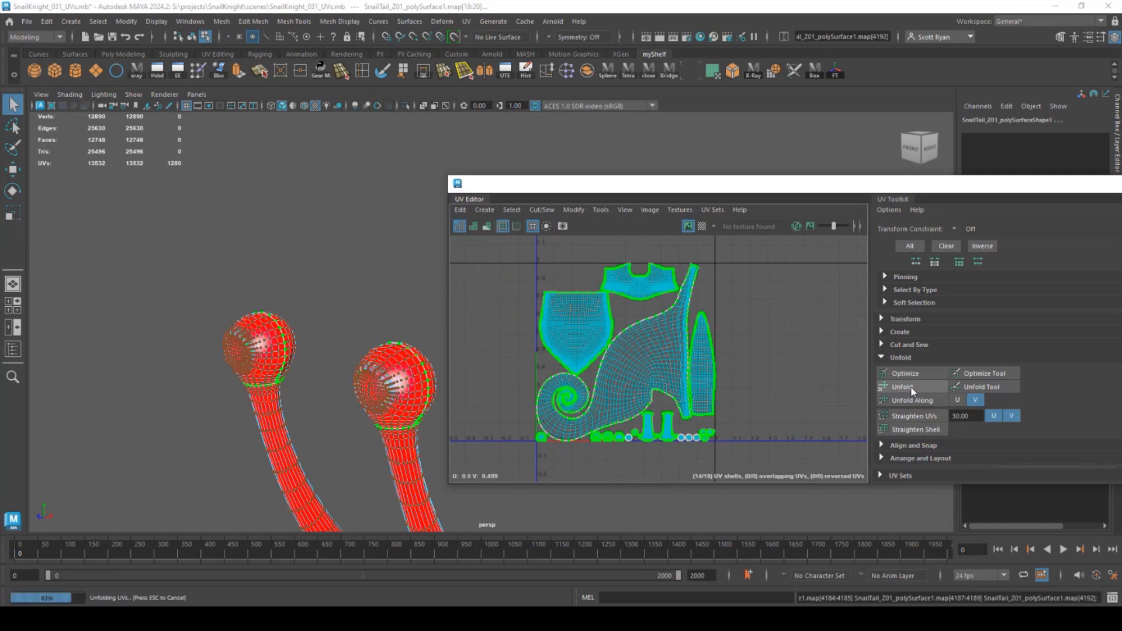
Step: Return to object selection and keep only the tail, shell, head and eye stalks selected, without the eyeballs
right_click_drag(672, 312, 1059, 479, "alt")
right_click_drag(637, 360, 393, 295, "alt")
right_click_drag(374, 363, 290, 351, "alt")
middle_click_drag(291, 380, 126, 334, "alt")
right_click_drag(216, 304, 150, 286, "alt")
middle_click_drag(389, 345, 282, 276, "alt")
right_click_drag(281, 273, 315, 252)
left_click_drag(162, 198, 189, 236)
left_click(329, 441)
Step: Select the interior UVs of all shells of the selected snail meshes and unfold them
scroll(605, 369, "down", 5)
right_click(640, 378)
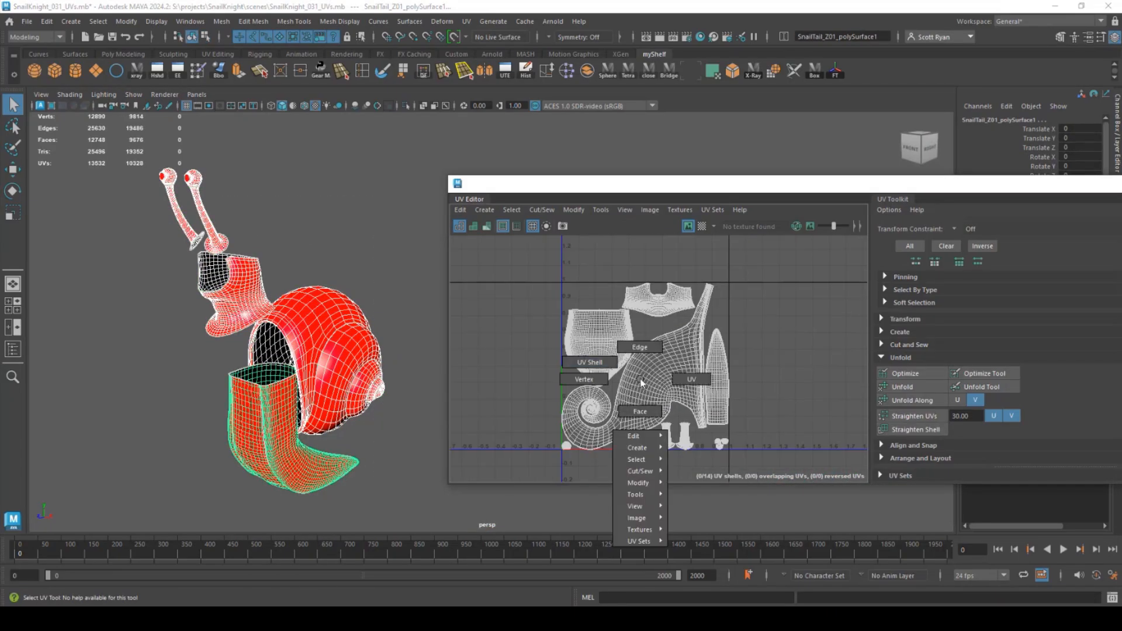
left_click(690, 381)
left_click_drag(553, 263, 801, 470)
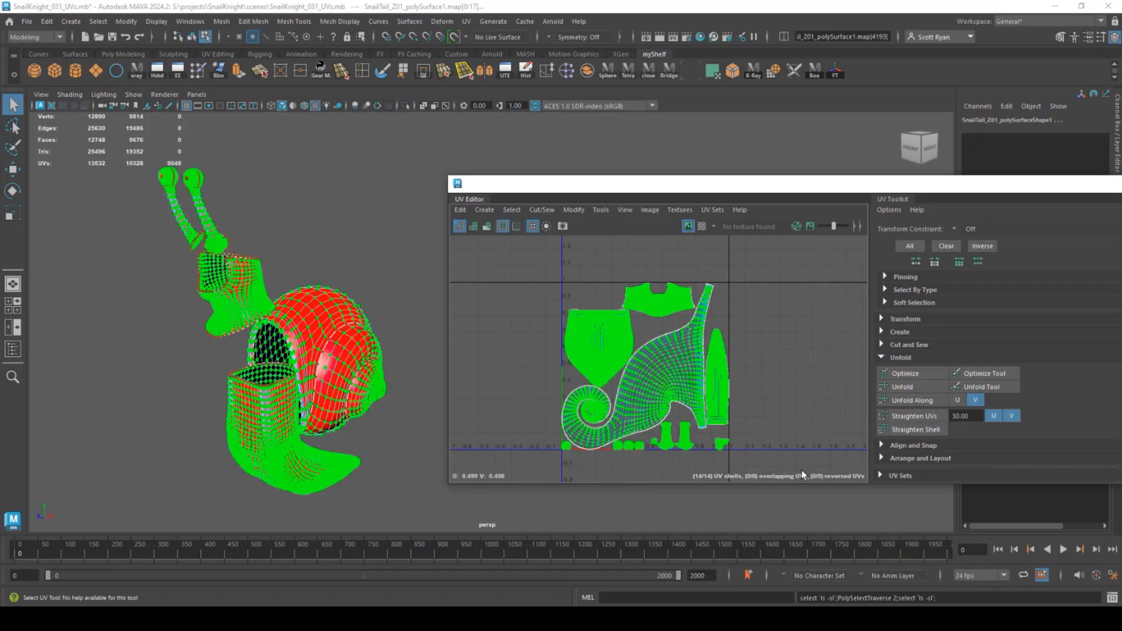
left_click(901, 387)
Step: Invert the selection to the border UVs for unfolding, switch back to the interior UVs, and inspect the shell borders
left_click_drag(552, 281, 824, 475)
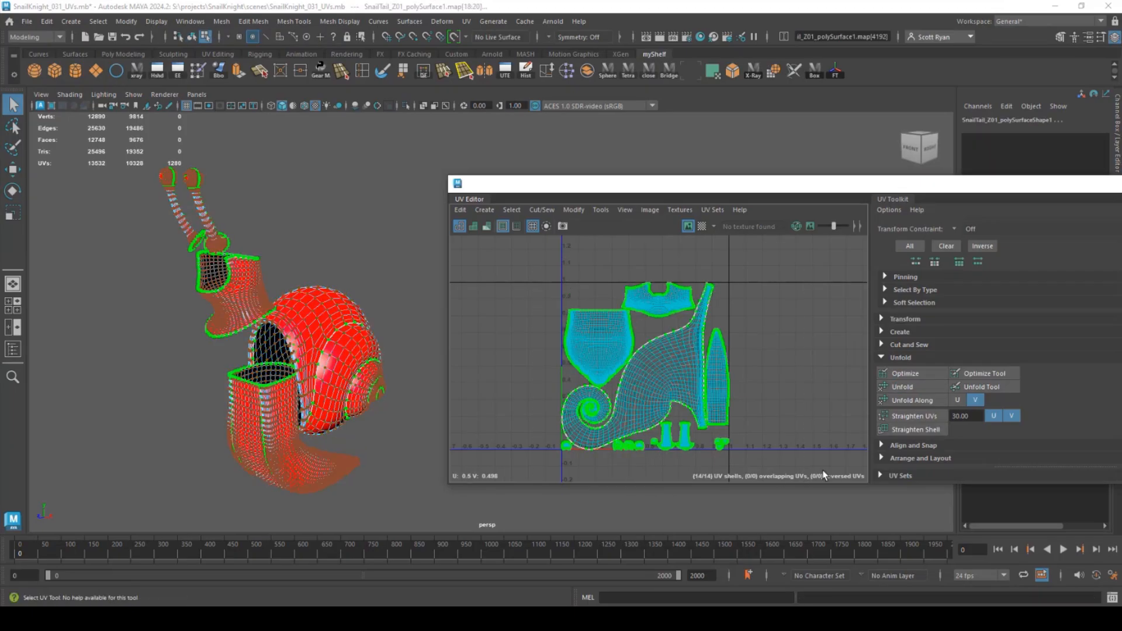
left_click_drag(738, 458, 742, 456)
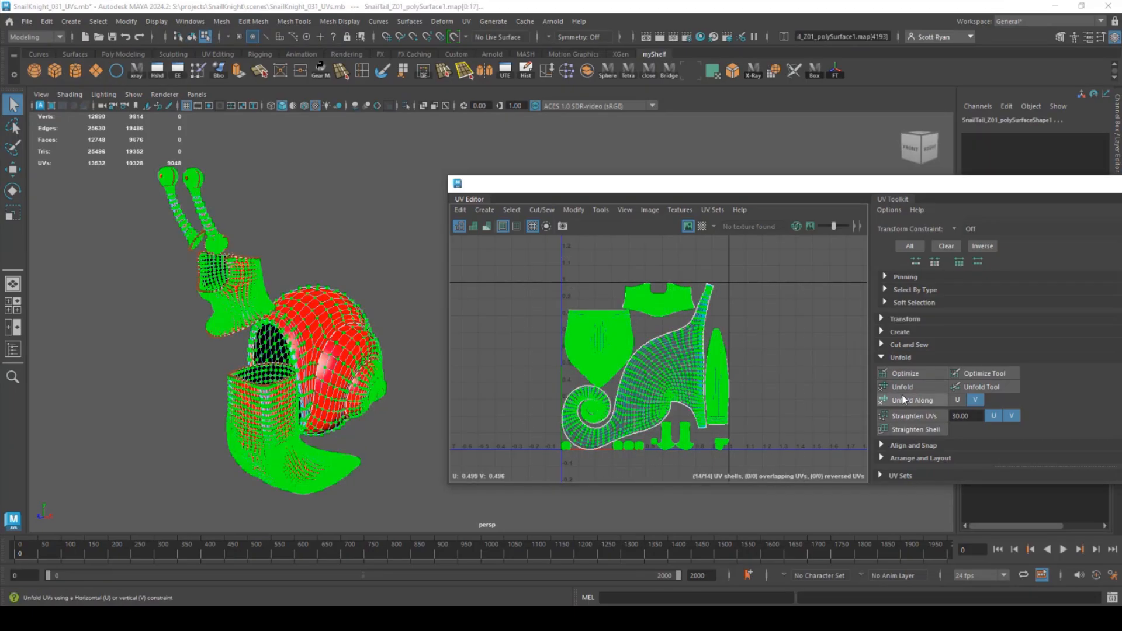
scroll(591, 305, "up", 8)
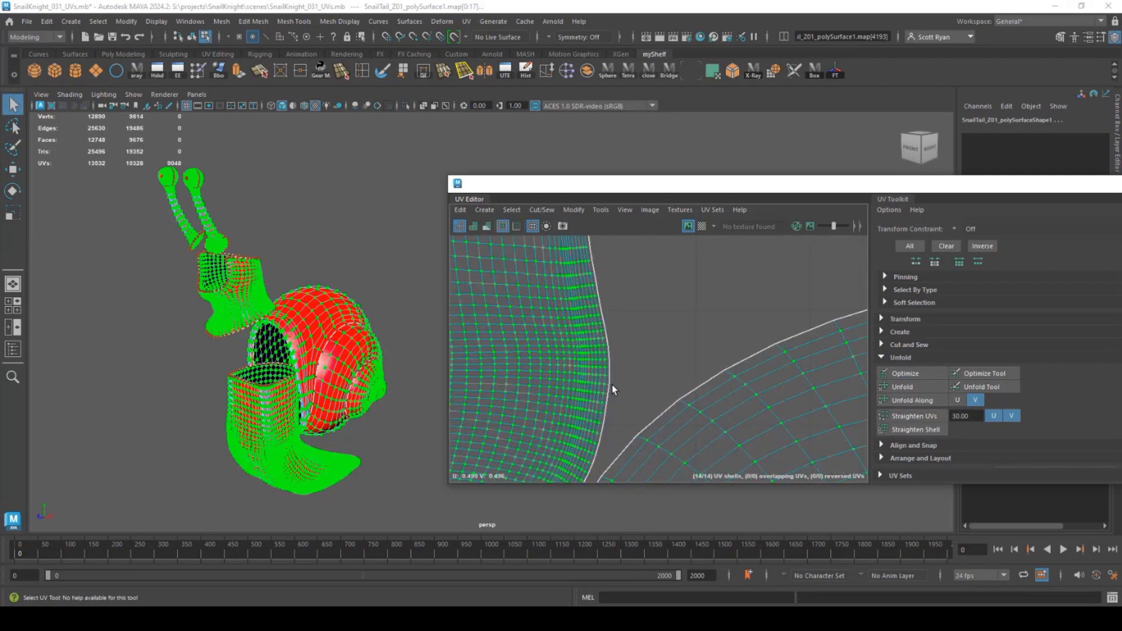
scroll(731, 298, "down", 6)
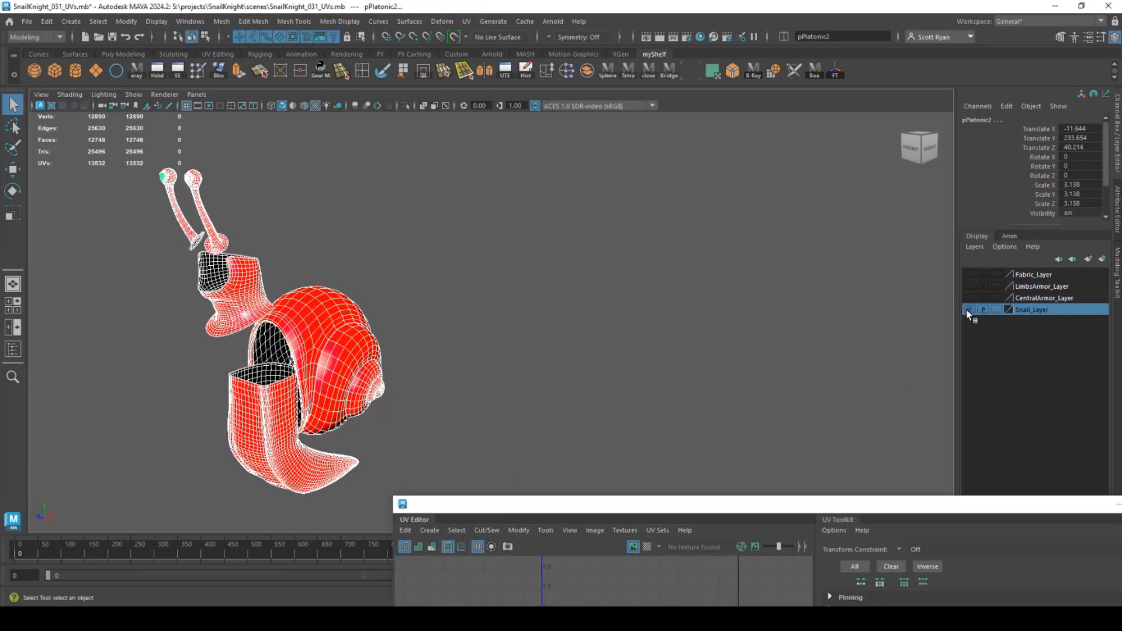
Step: Hide Snail_Layer and show Fabric_Layer
left_click(969, 310)
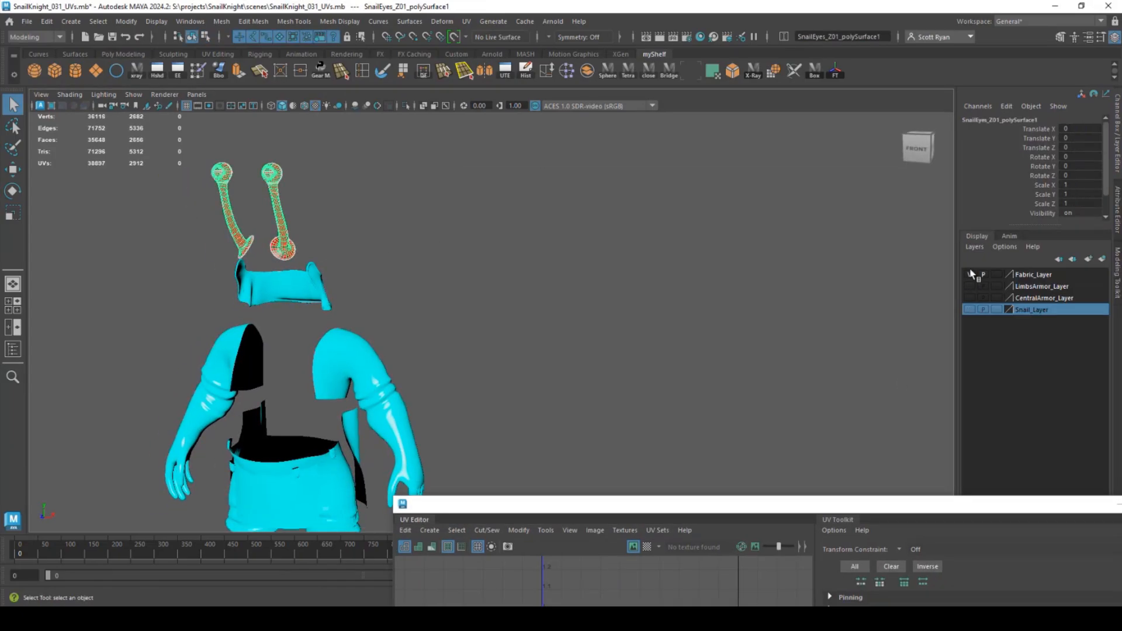
Step: Add the selected eye stalks to Snail_Layer
right_click(1030, 311)
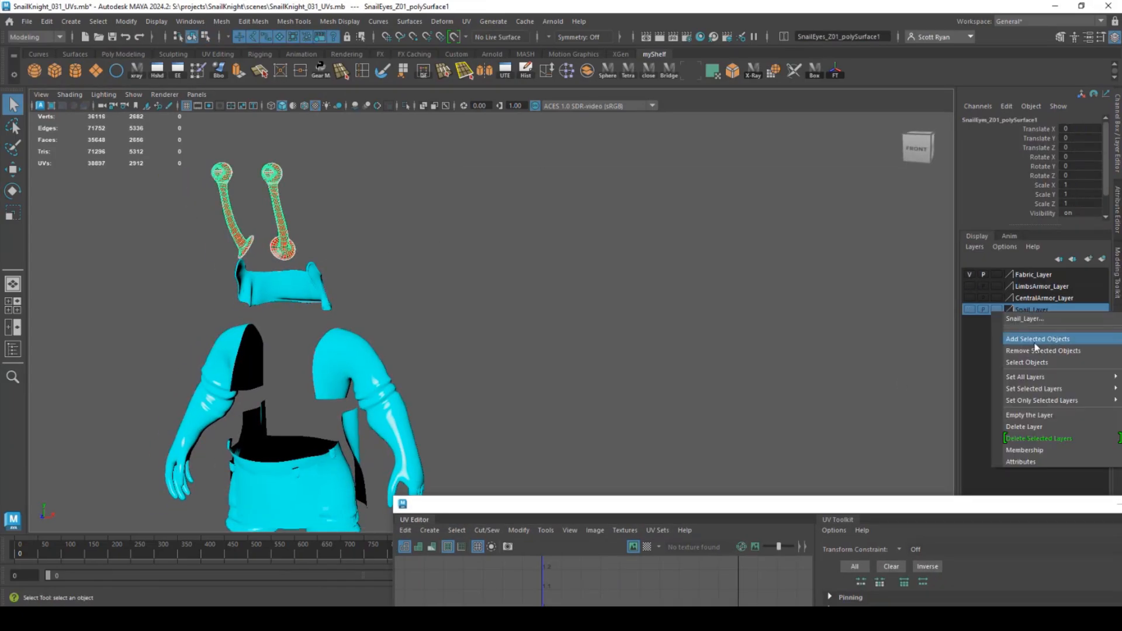
left_click(1035, 342)
Step: Select the cloth, chainmail arms and chainmail legs meshes of Fabric_Layer together for UV editing
middle_click_drag(399, 408, 501, 270, "alt")
mouse_move(502, 270)
left_mouse_down("alt")
mouse_move(490, 263)
mouse_move(510, 288)
left_mouse_up("alt")
left_click(403, 220)
left_click(468, 304, "shift")
middle_click_drag(438, 388, 464, 316, "alt")
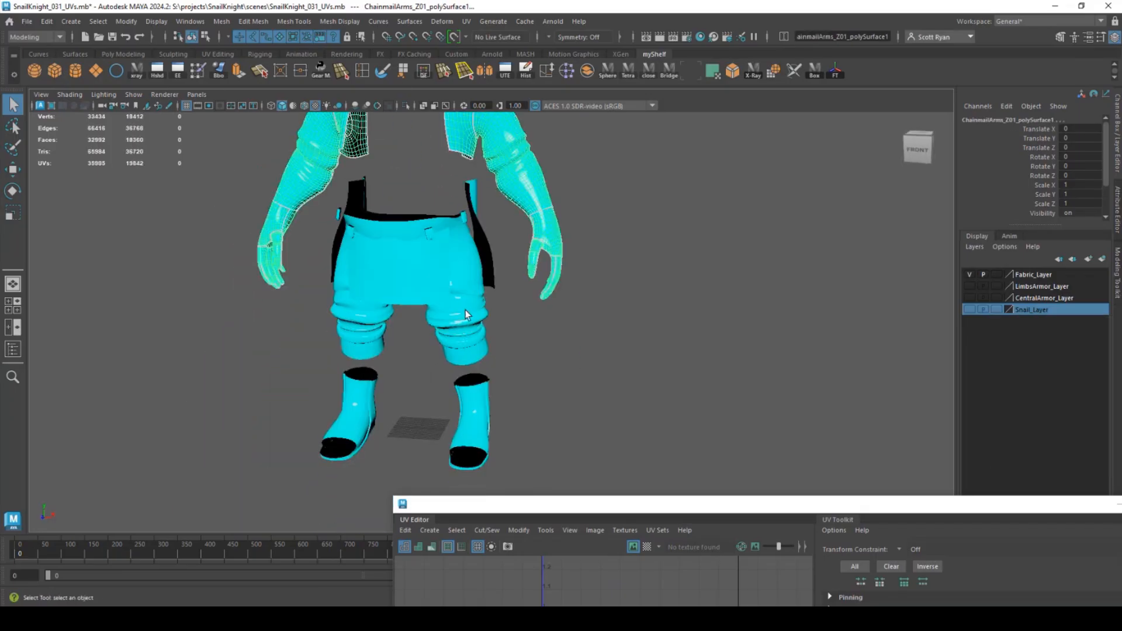
left_click(340, 21)
left_click(356, 126)
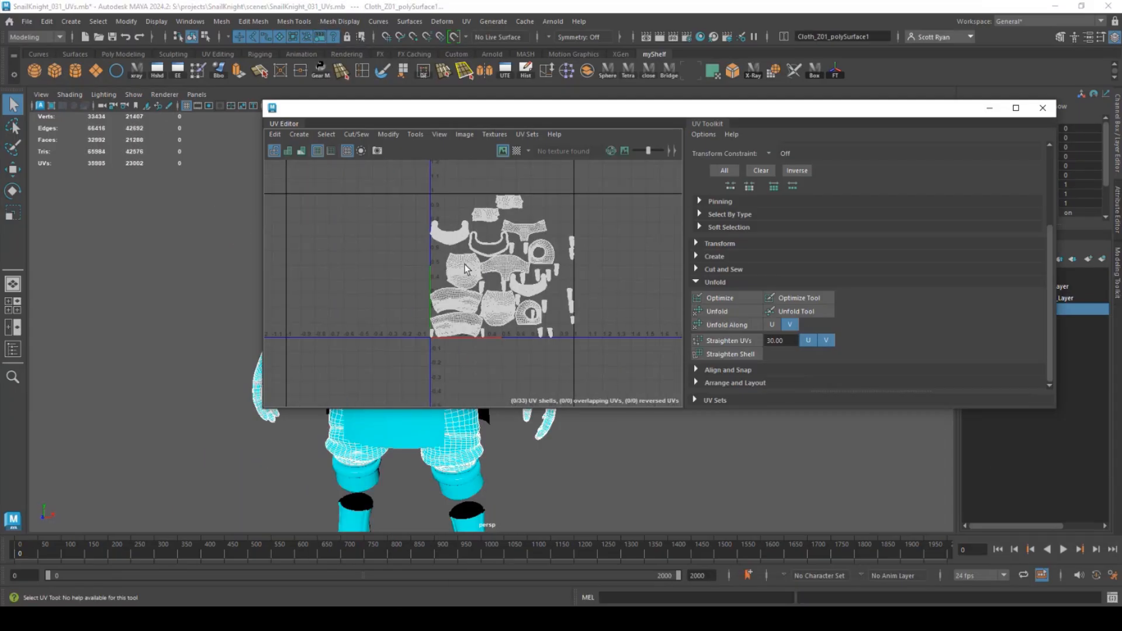
Step: Select the UVs of all selected fabric shells, shrink the selection to the interior UVs and unfold them
right_click_drag(450, 275, 450, 275)
left_click_drag(450, 275, 598, 360)
scroll(591, 351, "up", 1)
left_click_drag(374, 190, 614, 380)
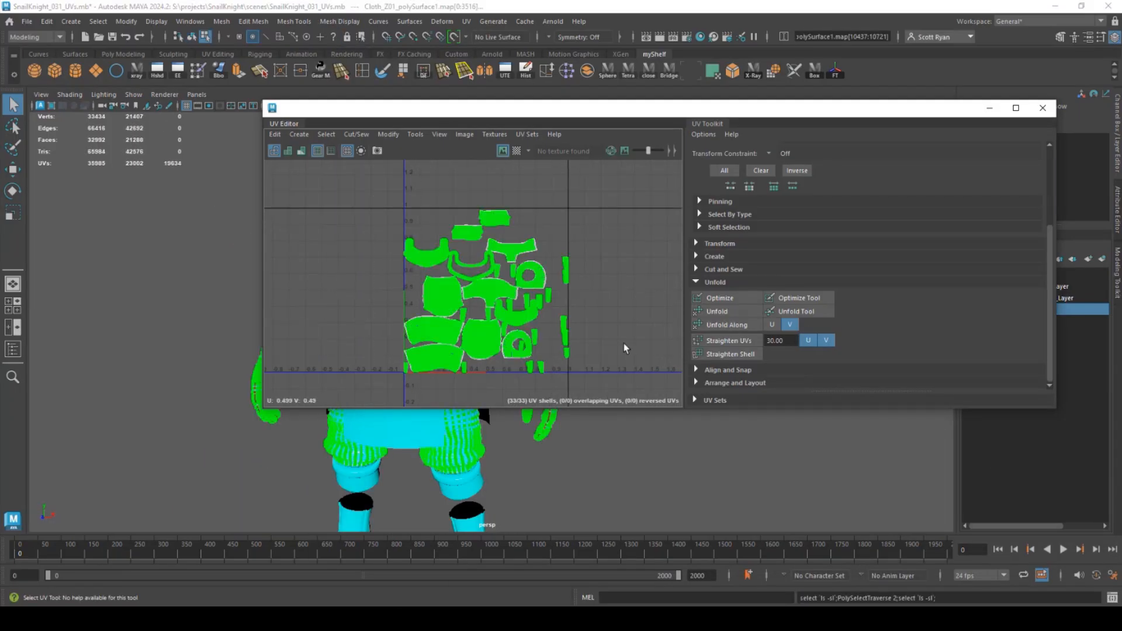
scroll(622, 342, "up", 3)
left_click(726, 315)
Step: Invert the fabric UV selection between interior and border UVs and unfold again
scroll(611, 299, "down", 3)
left_click(717, 311)
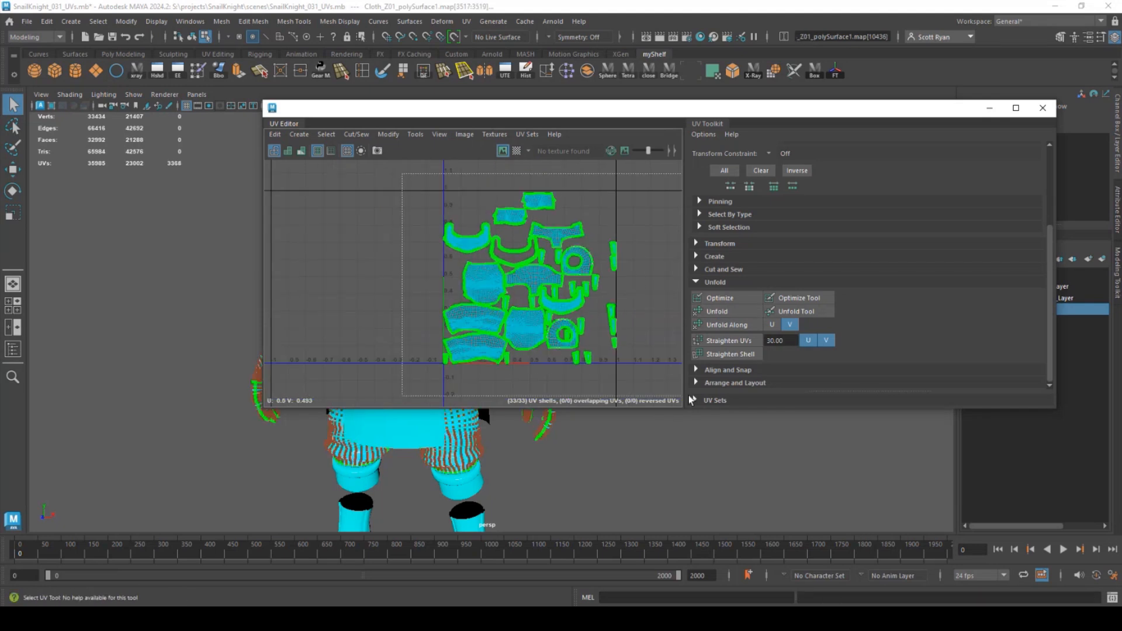
left_click(717, 314)
left_click_drag(403, 176, 639, 380, "shift")
scroll(544, 266, "up", 5)
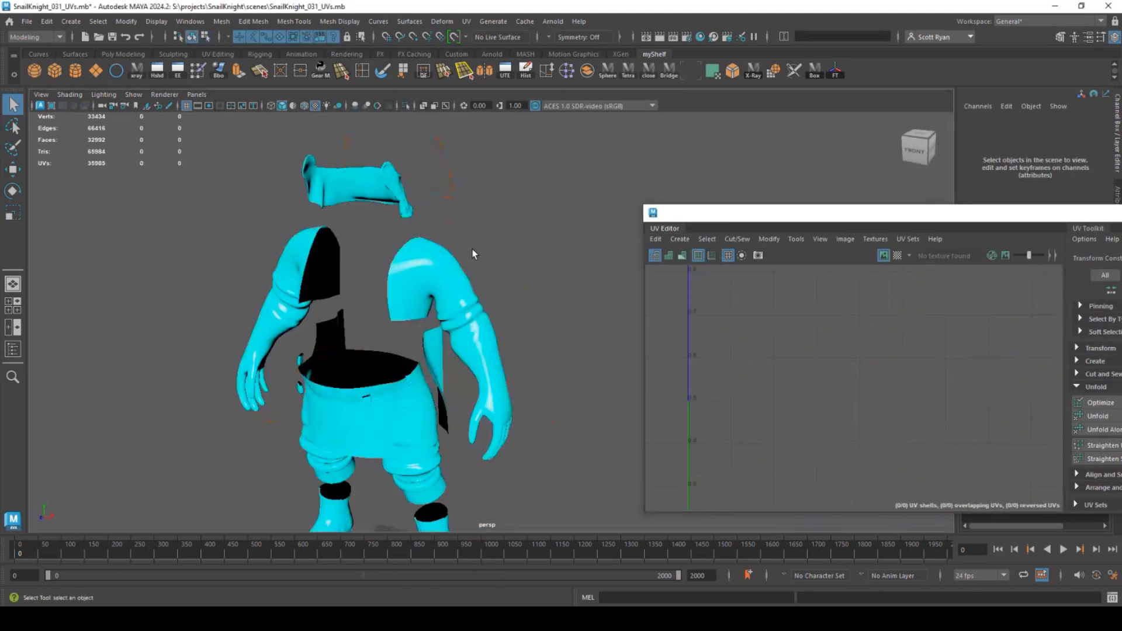
Step: Select all fabric meshes and examine the checker pattern for distortion, especially around the sleeve and elbow seams
scroll(446, 264, "down", 4)
left_click_drag(270, 186, 588, 536)
scroll(549, 431, "up", 8)
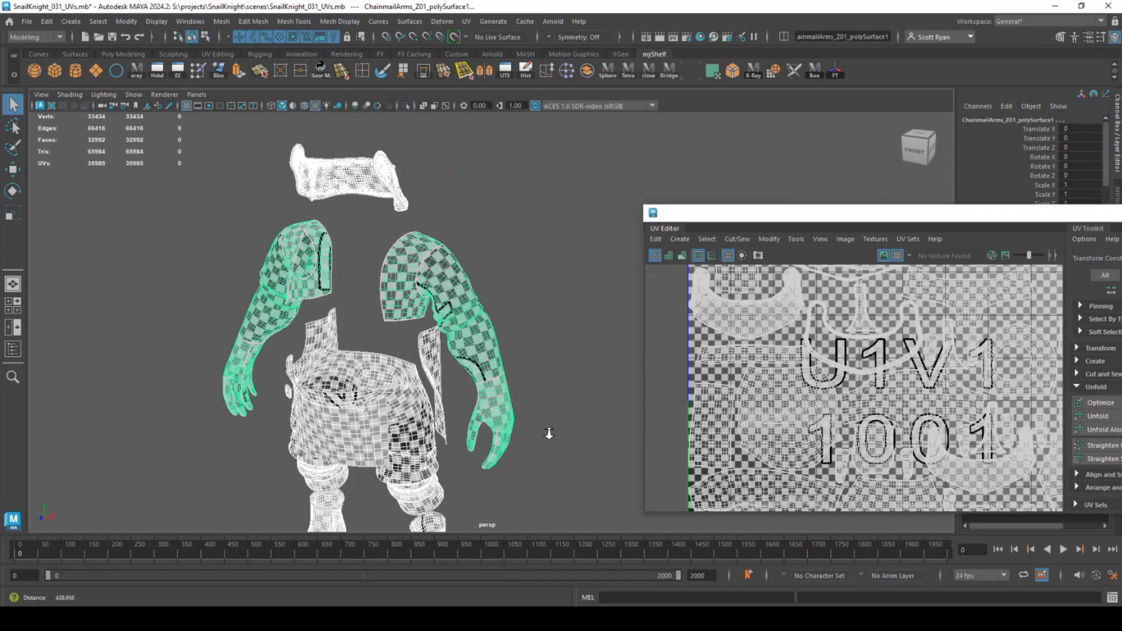
left_click_drag(357, 355, 403, 352, "alt")
scroll(409, 327, "up", 6)
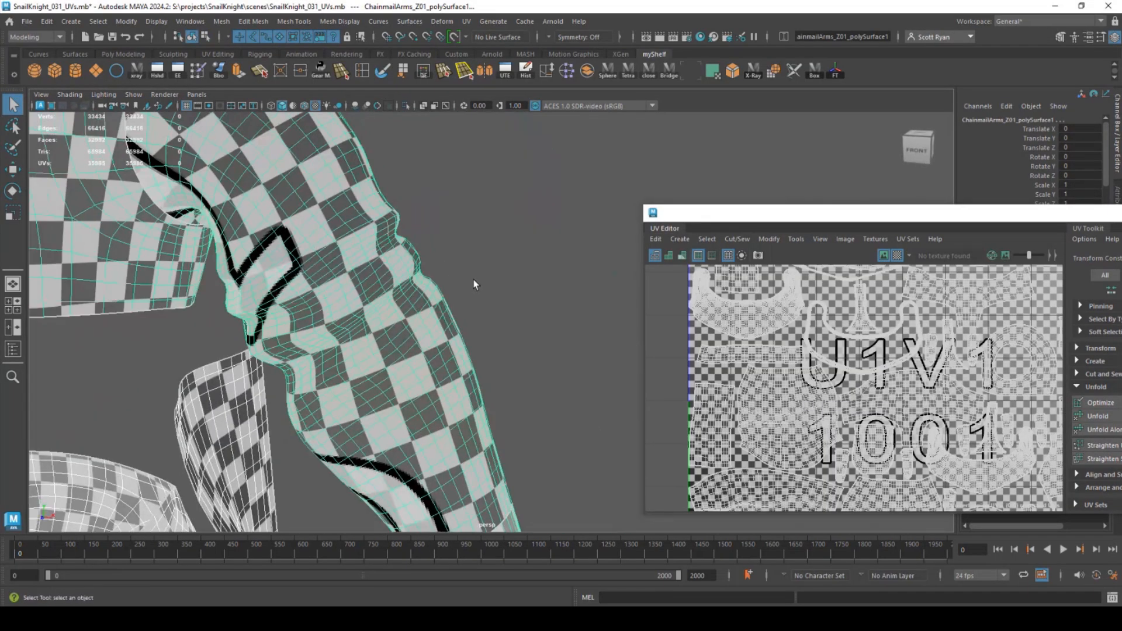
Step: Select all faces of the chainmail arms and legs, then return to object selection and pick the cloth mesh
scroll(416, 308, "down", 5)
left_click(433, 265)
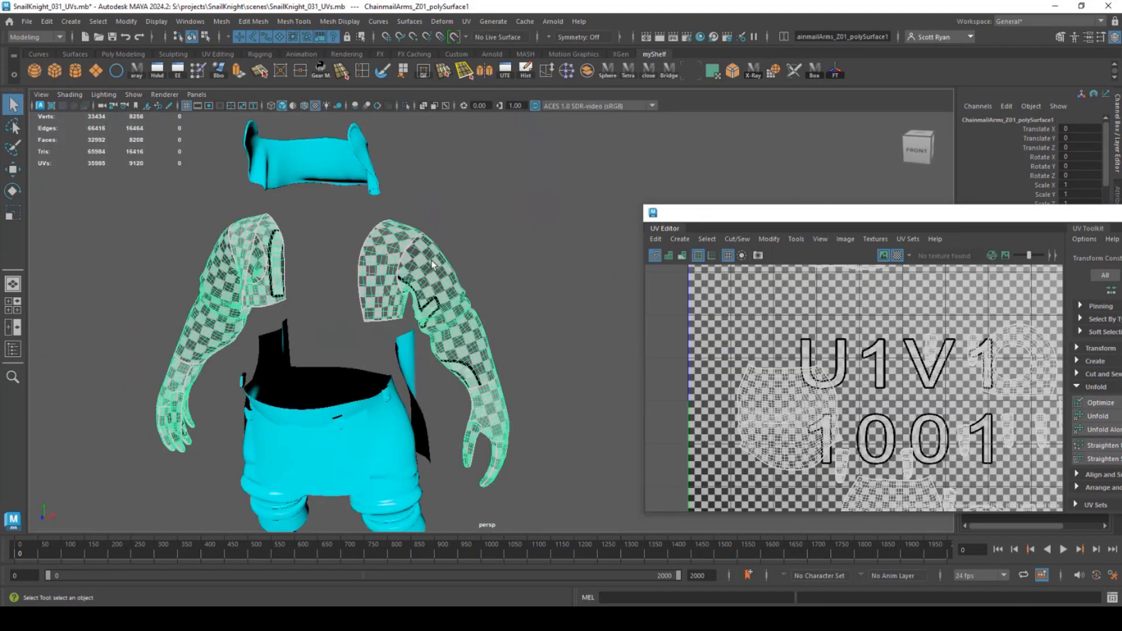
left_click(429, 444)
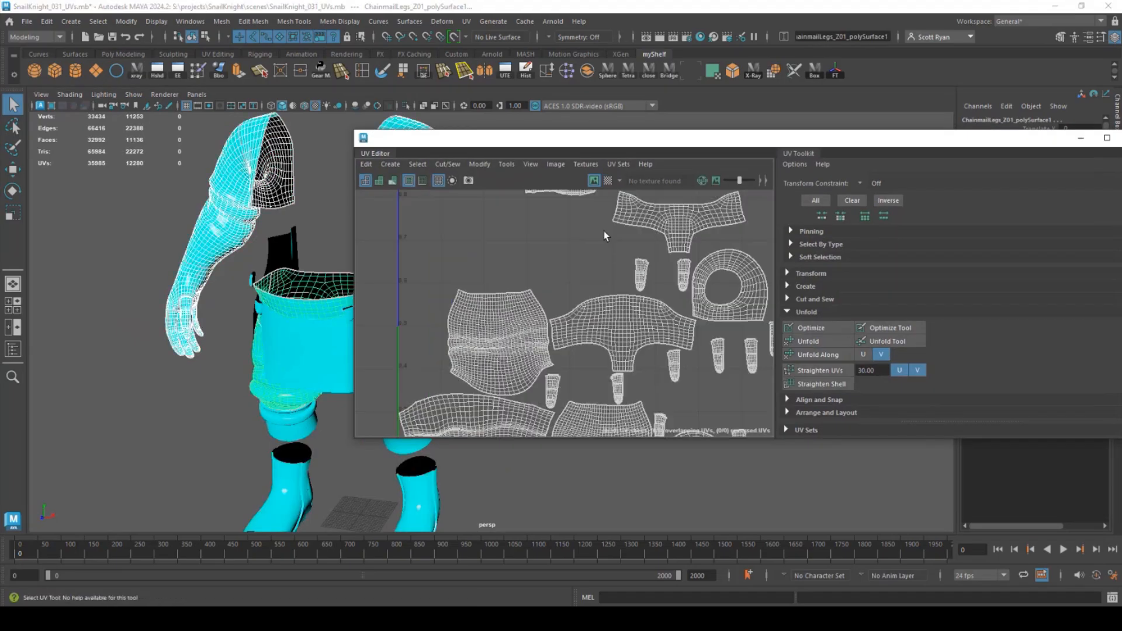
scroll(494, 326, "down", 3)
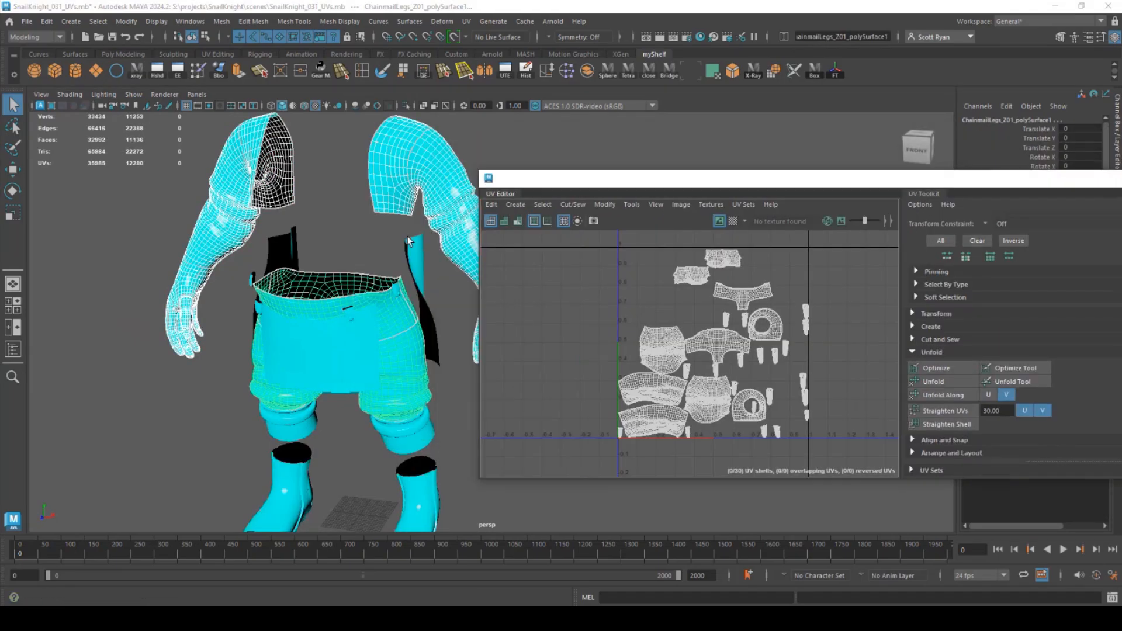
left_click_drag(408, 236, 350, 233, "alt")
right_click(429, 226)
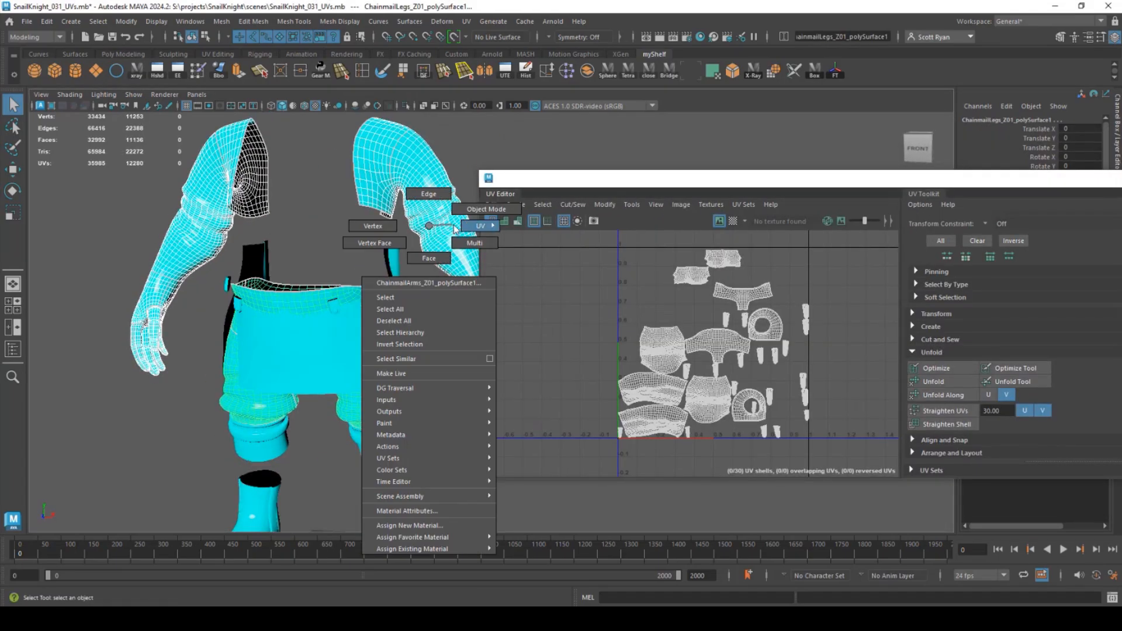
right_click_drag(455, 229, 480, 225)
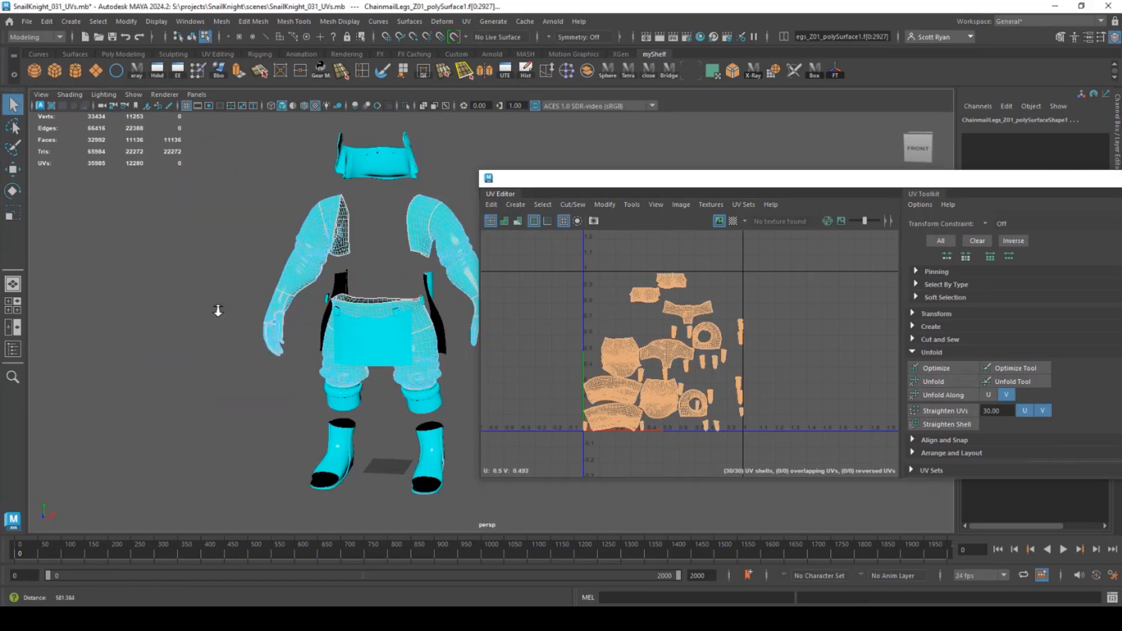
right_click_drag(296, 257, 320, 255)
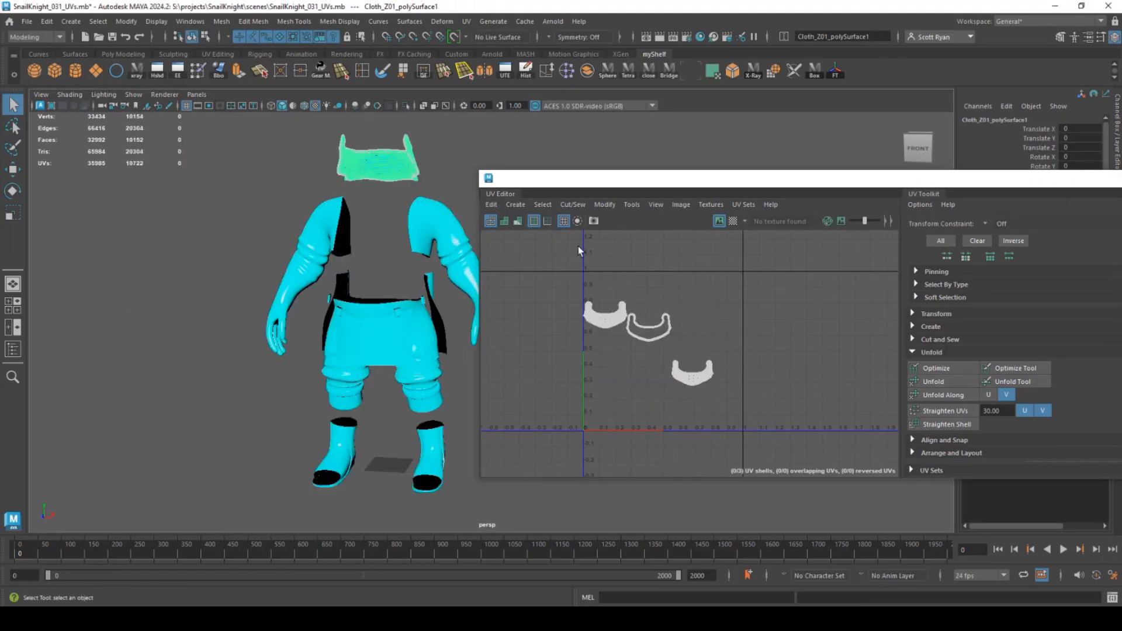
Step: Select all fabric meshes, pack their UV shells with Layout and inspect the resulting arrangement
left_click(958, 381)
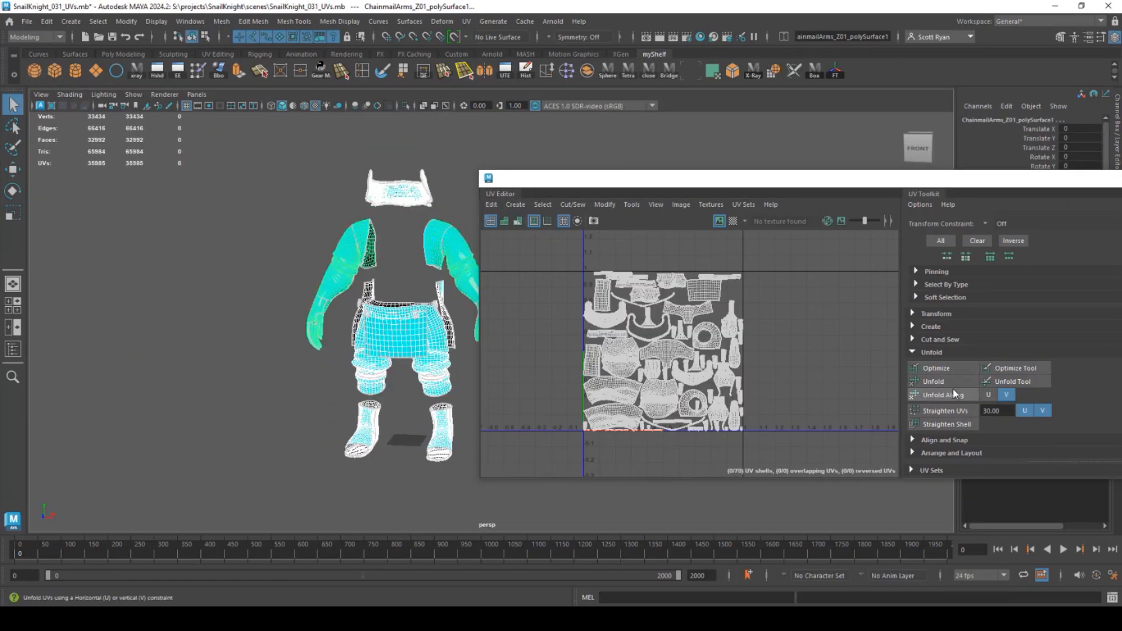
left_click(959, 453)
scroll(974, 438, "down", 5)
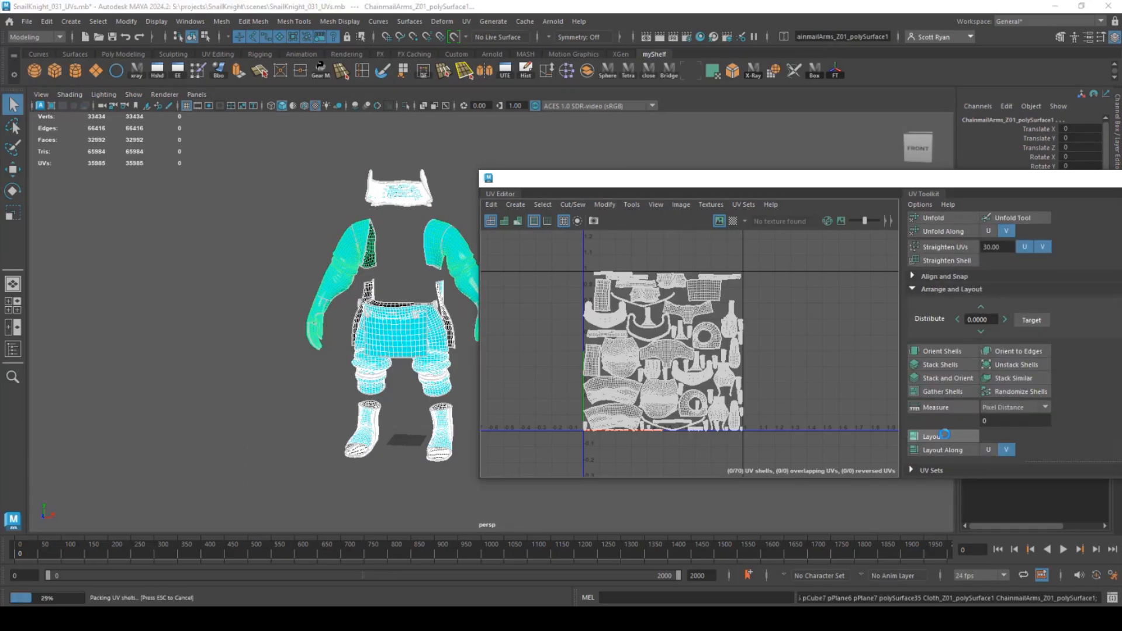
scroll(847, 415, "up", 6)
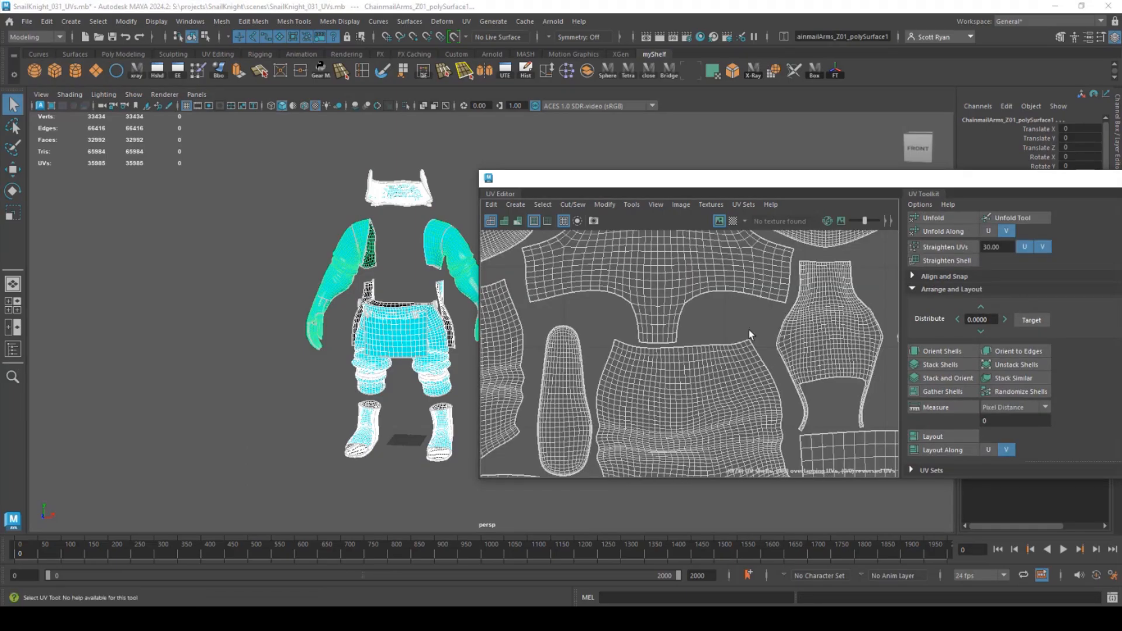
scroll(750, 332, "down", 3)
left_click(947, 434)
middle_click_drag(816, 248, 746, 331, "alt")
middle_click_drag(524, 234, 684, 344, "alt")
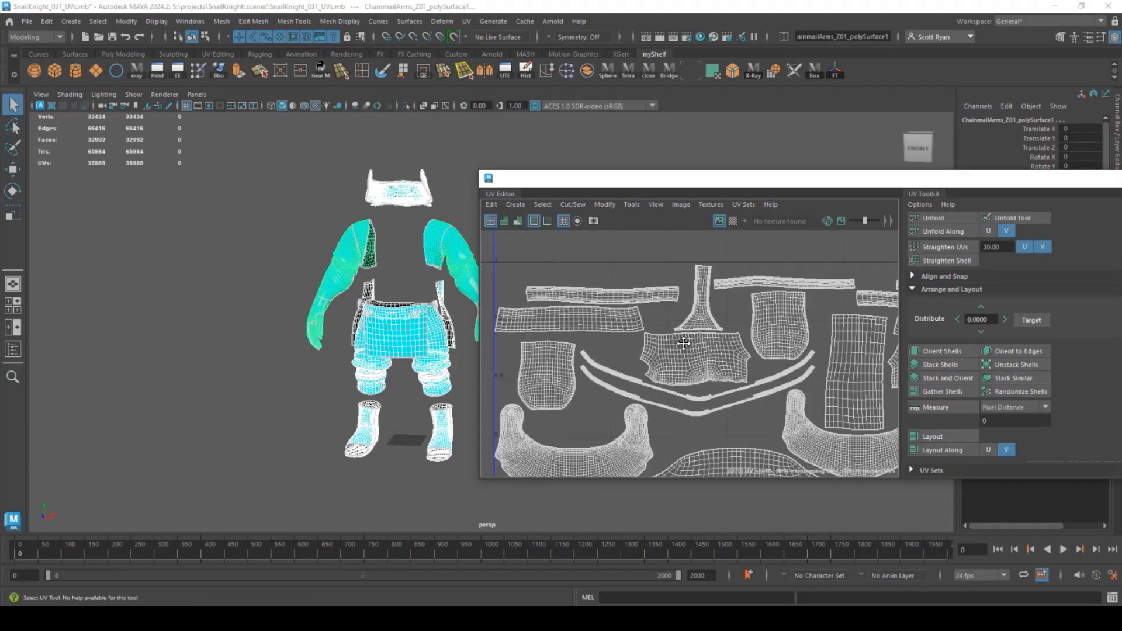
scroll(628, 328, "up", 6)
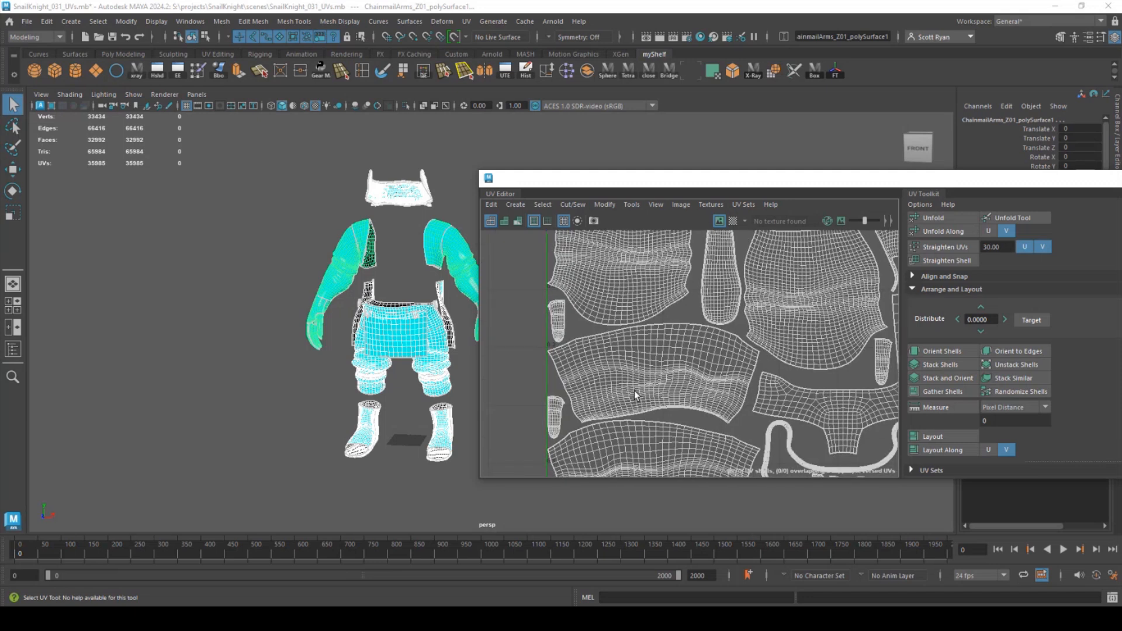
scroll(704, 383, "down", 5)
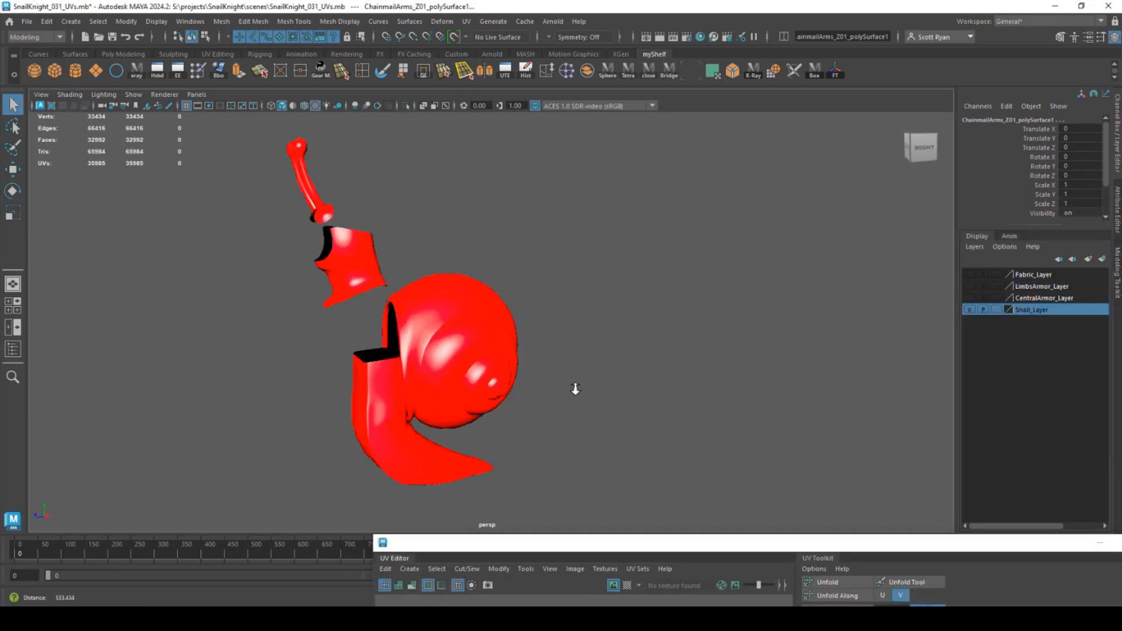
Step: Select the snail head and tail meshes and unfold their UVs
scroll(420, 231, "up", 3)
left_click(430, 232)
left_click_drag(637, 548, 754, 272)
left_click(447, 404, "shift")
scroll(620, 409, "down", 6)
middle_click_drag(673, 397, 687, 456, "alt")
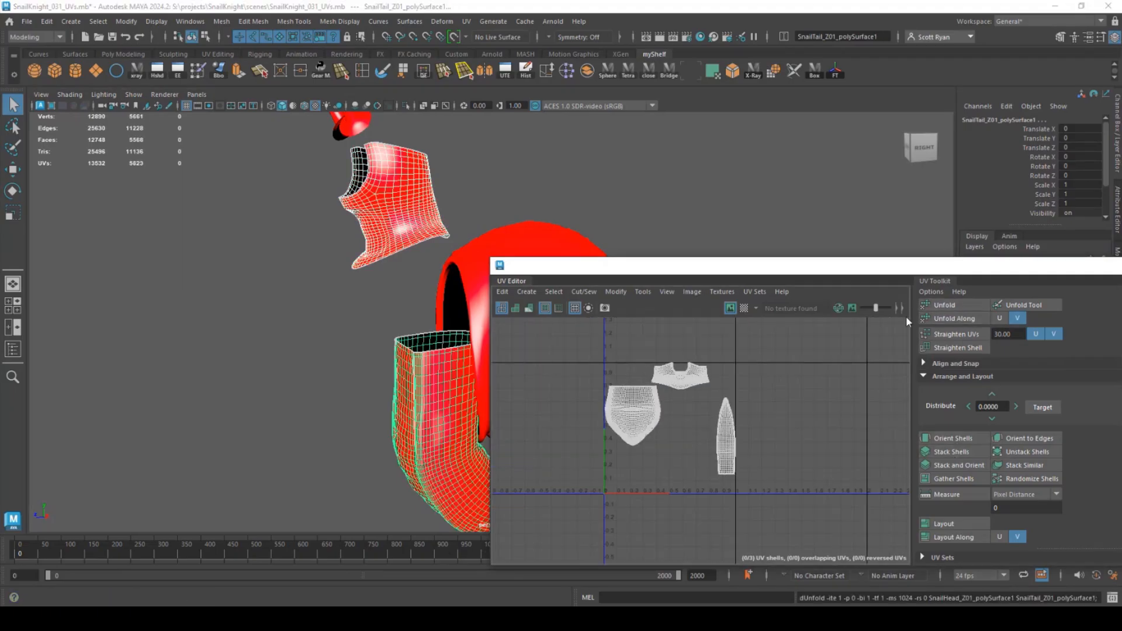
Step: Select all snail meshes, pack their UV shells with Layout and inspect the result
middle_click_drag(366, 269, 258, 291, "alt")
scroll(281, 275, "down", 5)
middle_click_drag(299, 258, 218, 294, "alt")
left_click_drag(208, 178, 450, 421)
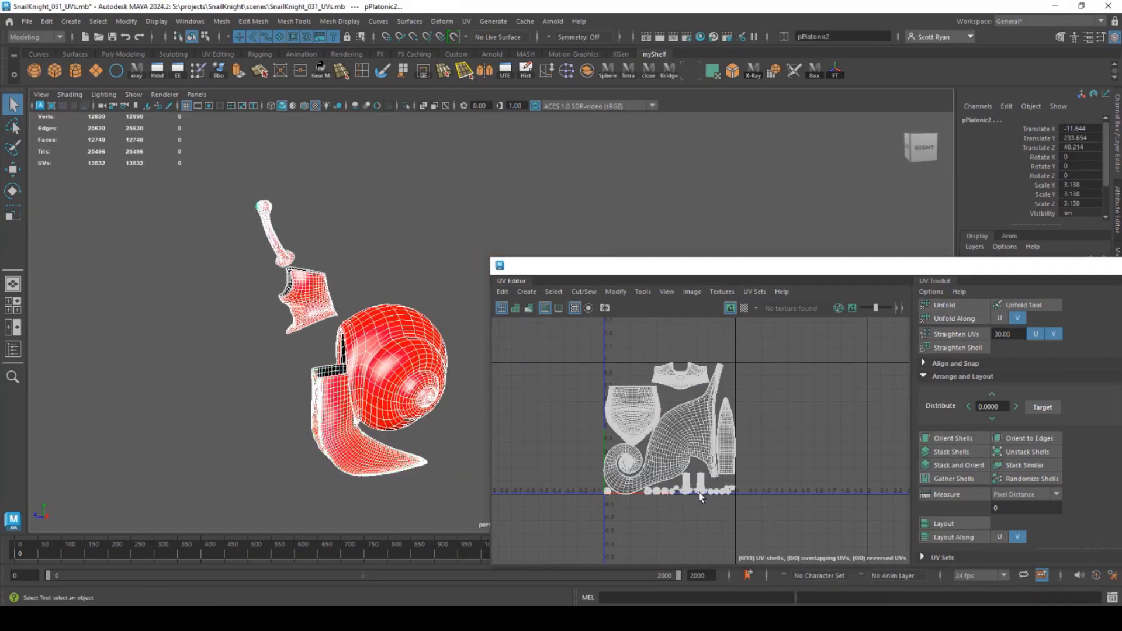
left_click(937, 524)
scroll(702, 397, "up", 8)
middle_click_drag(579, 345, 592, 451, "alt")
scroll(592, 452, "down", 6)
middle_click_drag(538, 506, 628, 436, "alt")
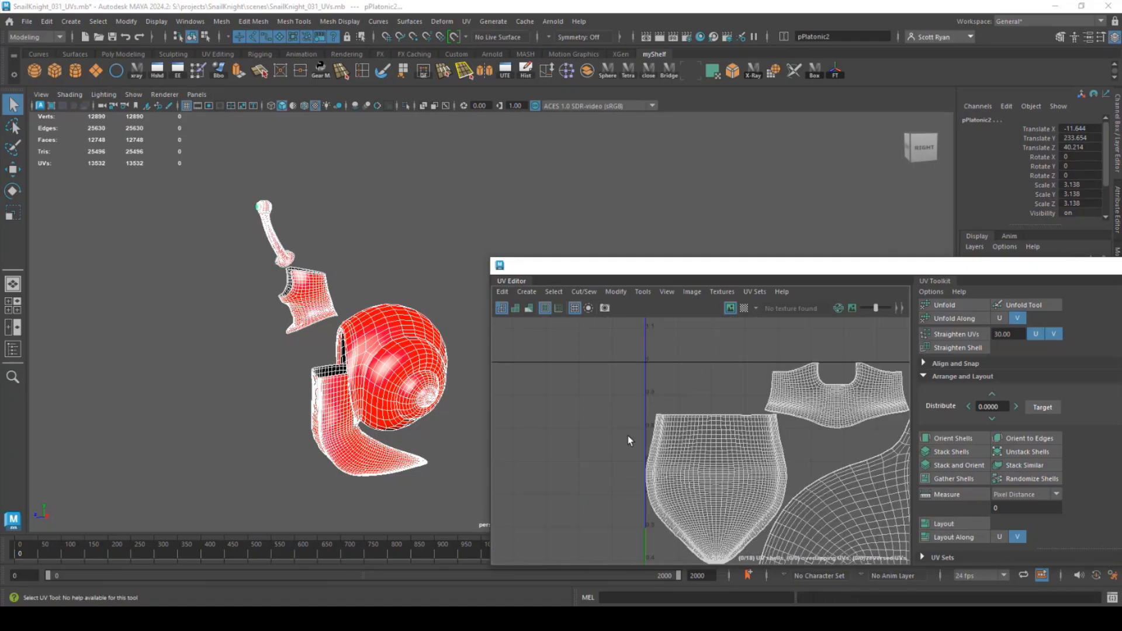
Step: Minimize the UV Editor and make CentralArmor_Layer, LimbsArmor_Layer and Fabric_Layer visible alongside Snail_Layer
left_click_drag(719, 266, 369, 321)
left_click(867, 322)
left_click(580, 304)
left_click_drag(468, 292, 587, 322, "alt")
left_click(969, 299)
left_click(971, 287)
left_click(970, 275)
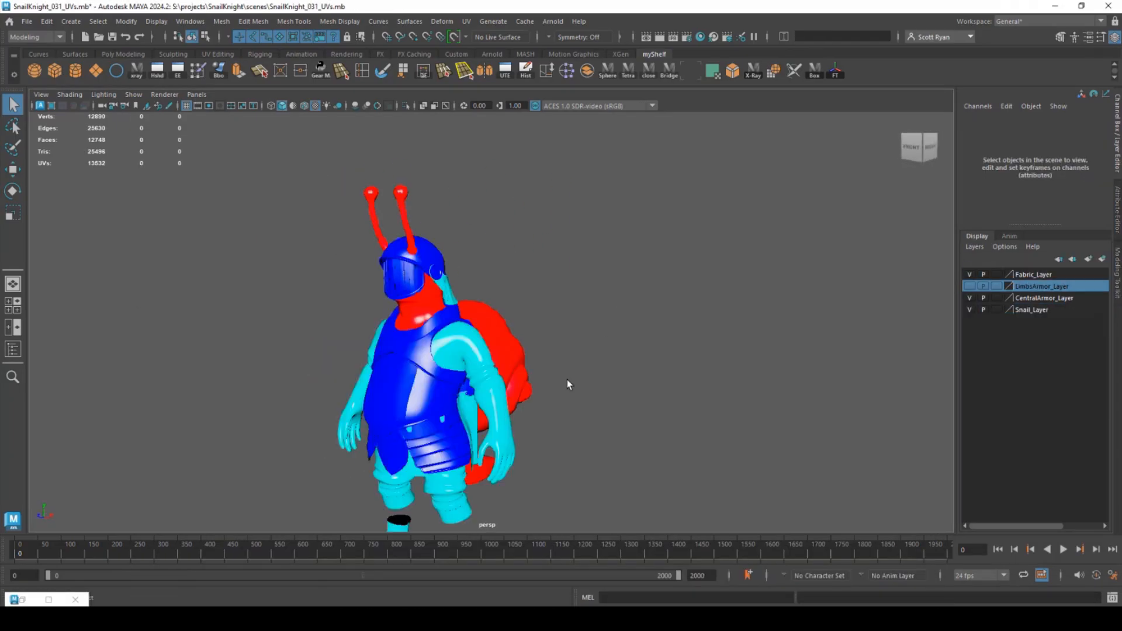
middle_click_drag(567, 380, 650, 280, "alt")
left_click(970, 286)
middle_click_drag(719, 298, 671, 328, "alt")
Step: Save the scene under the new name SnailKnight_032_UVs.mb
left_click(26, 21)
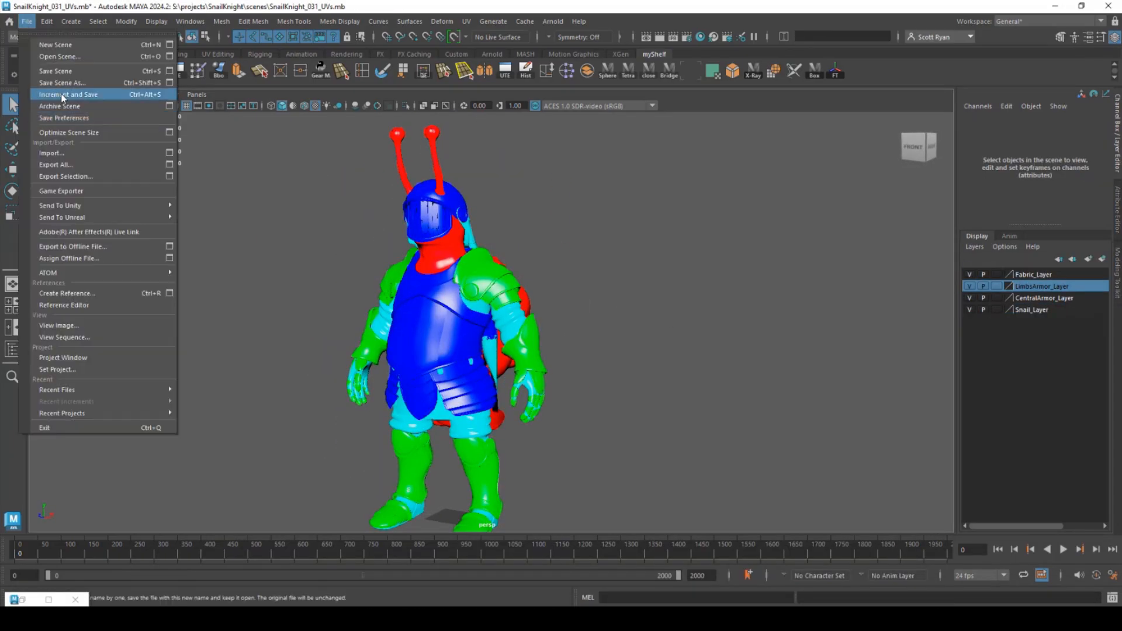
left_click(65, 90)
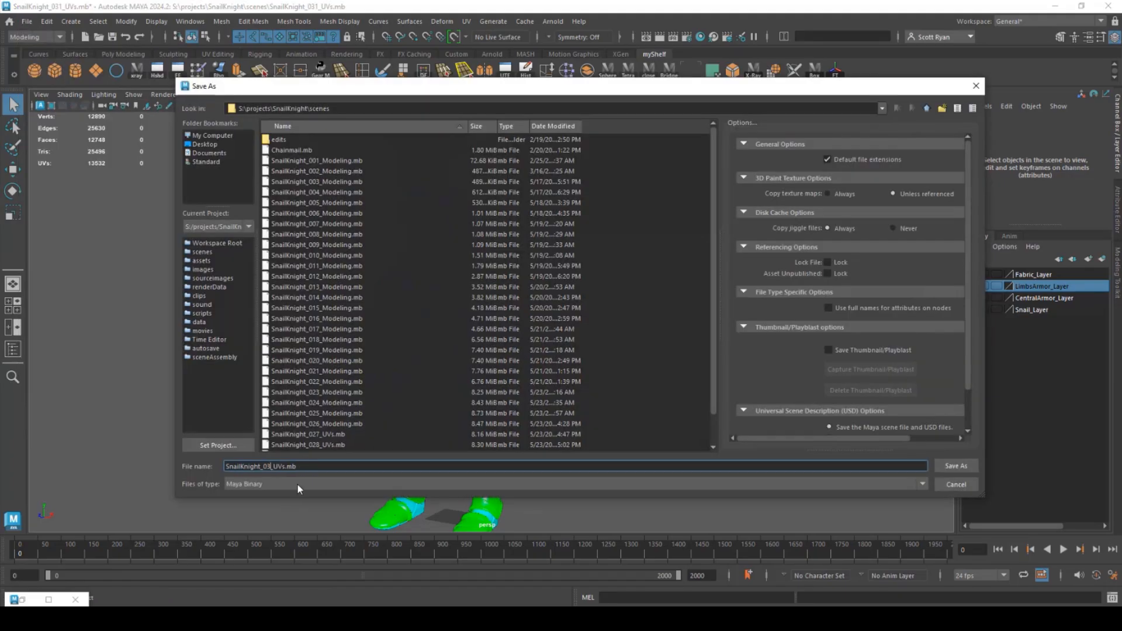
type("2")
key("Return")
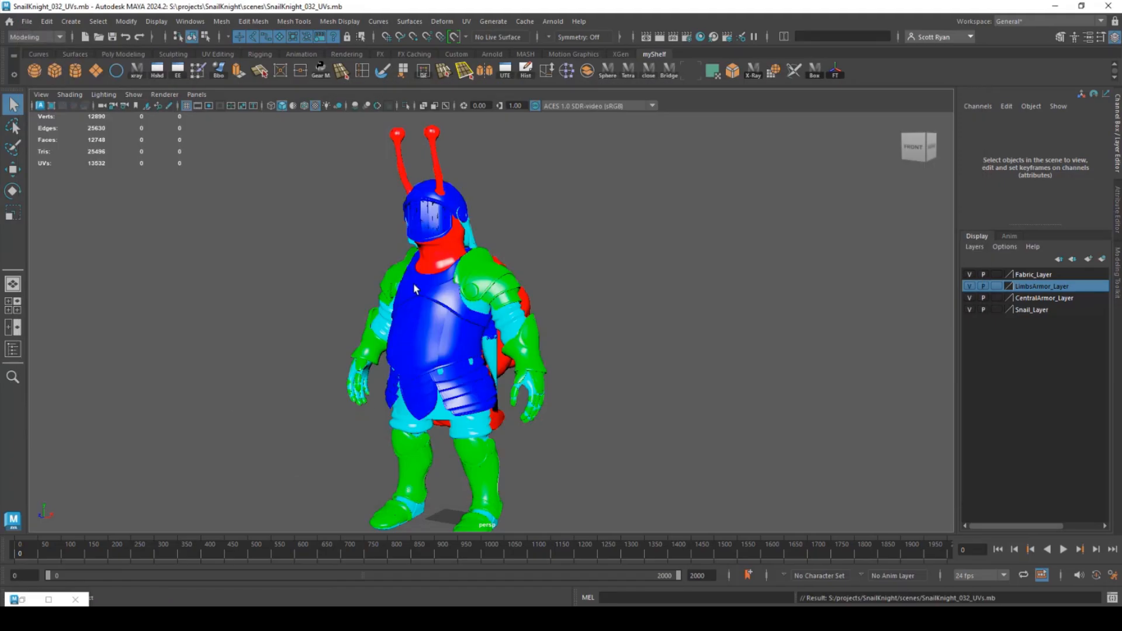
Step: Select the eye stalks mesh and export it as SnailEyes_M02.obj
left_click(433, 153)
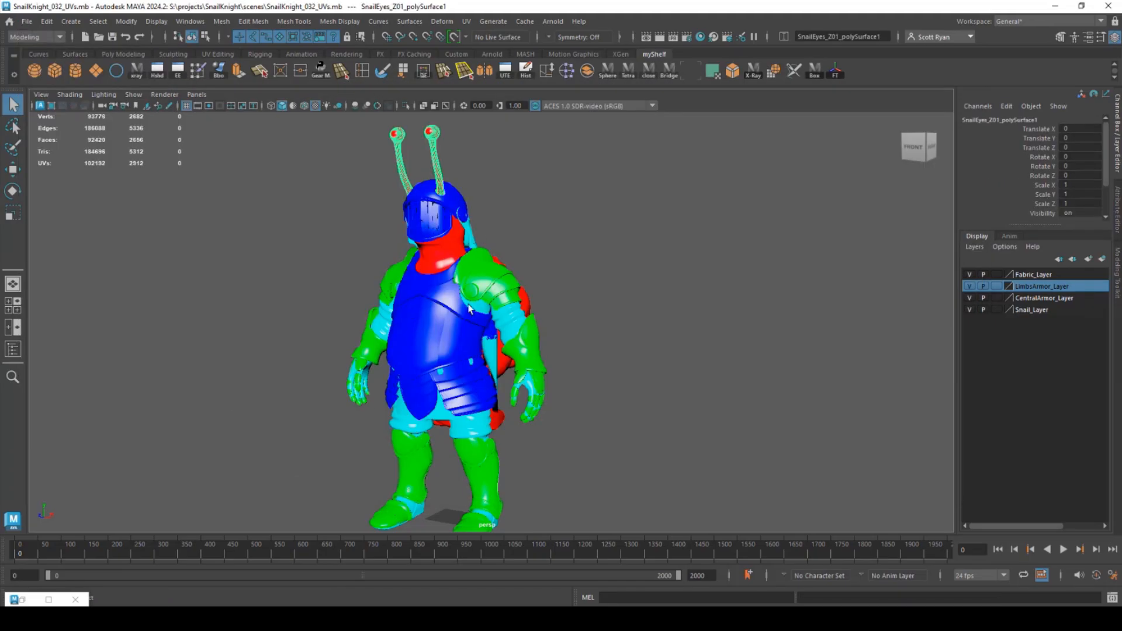
left_click_drag(470, 309, 432, 308, "alt")
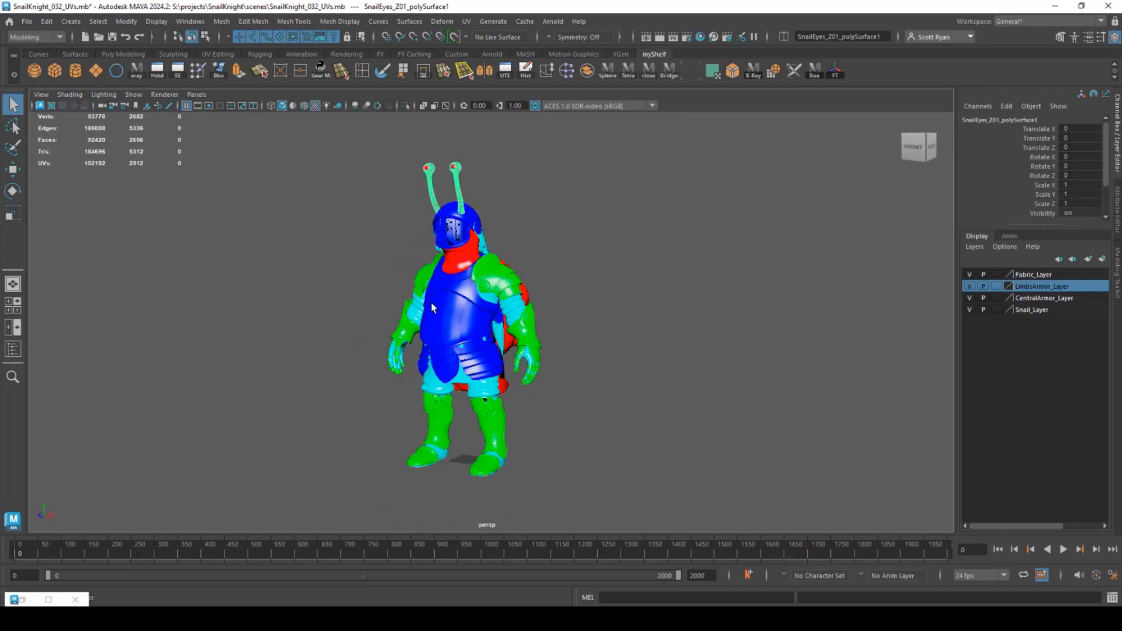
left_click(25, 23)
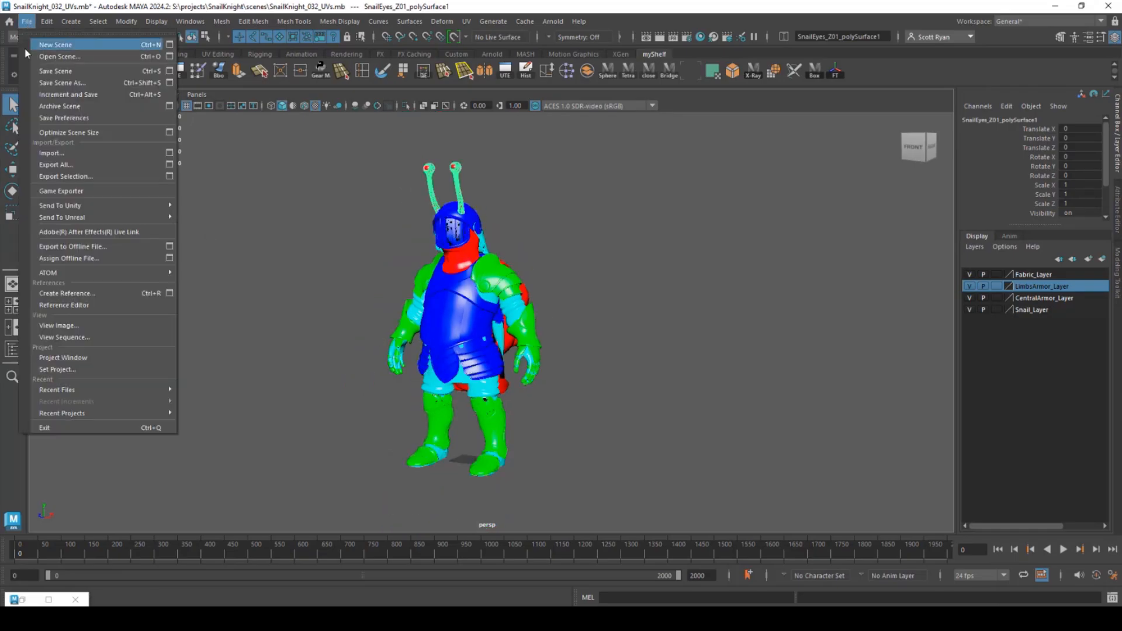
left_click(58, 176)
left_click(284, 245)
left_click(270, 466)
key("BackSpace")
type("2")
key("Return")
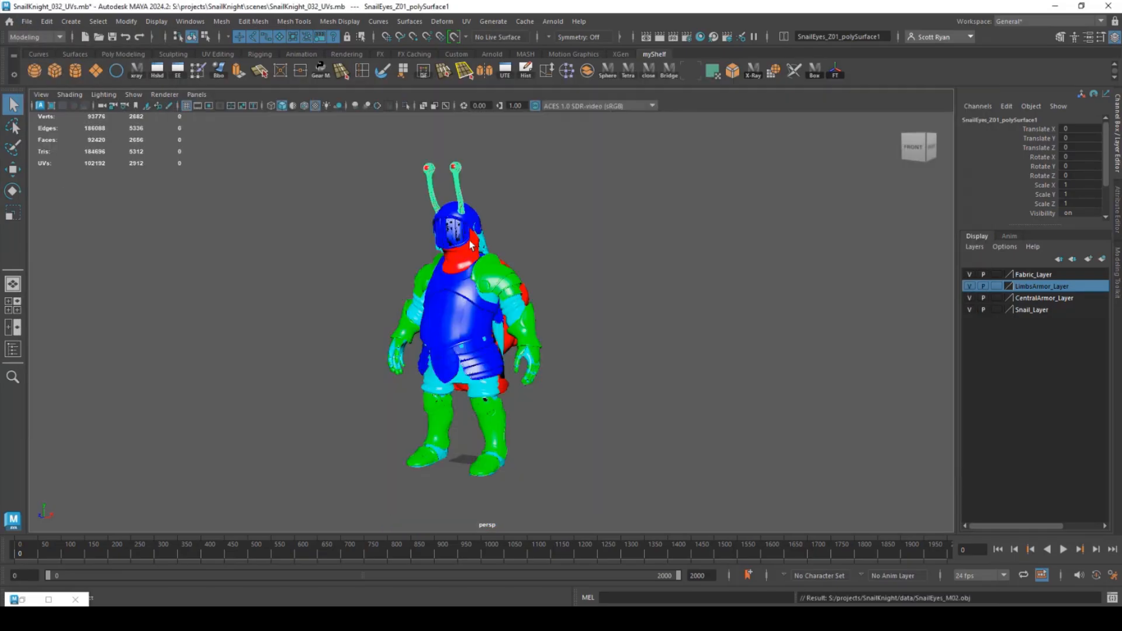
Step: Select the snail head mesh and export it as SnailHead_M02.obj
left_click(459, 251)
left_click(26, 22)
left_click(78, 178)
left_click(300, 275)
left_click(270, 466)
key("BackSpace")
type("2")
key("Return")
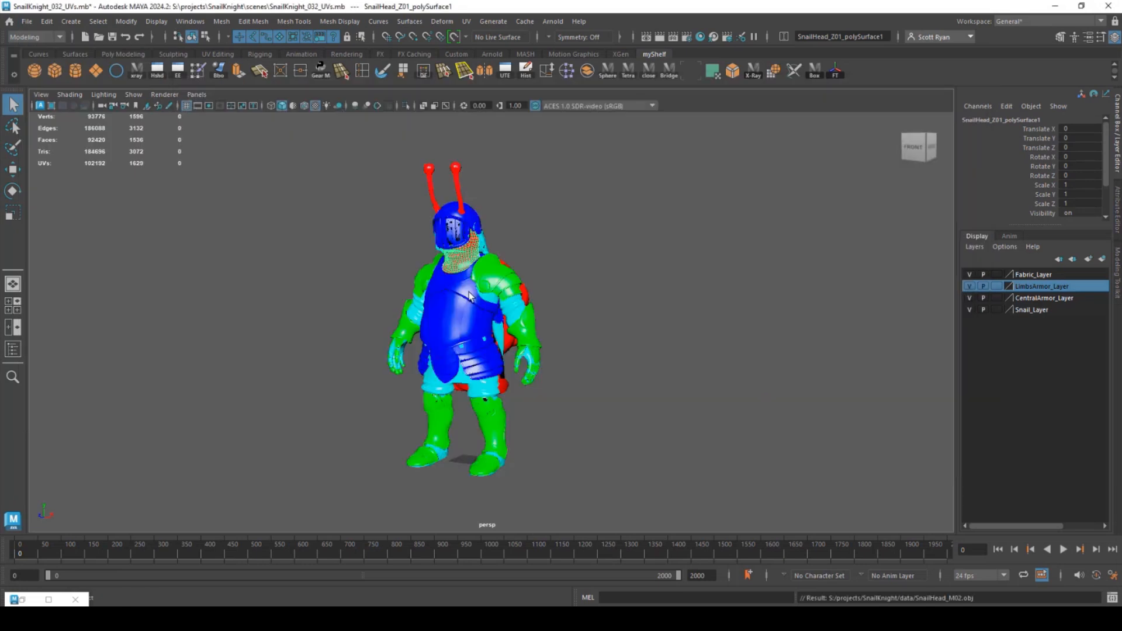
Step: Select the snail tail mesh and export it as SnailTail_M02.obj
left_click(460, 252)
left_click(27, 21)
left_click(79, 178)
left_click(297, 329)
left_click(267, 467)
type("2")
key("Return")
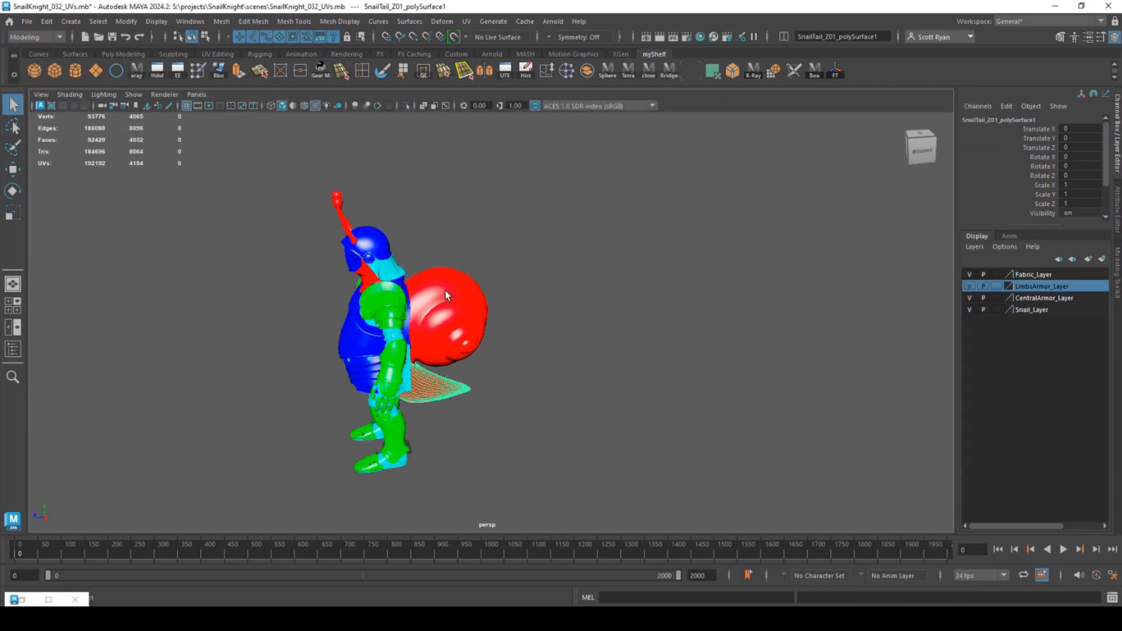
Step: Select the snail shell mesh and export it as SnailShell_M02.obj
left_click(449, 299)
left_click(26, 21)
left_click(78, 177)
left_click(299, 308)
left_click(268, 466)
key("BackSpace")
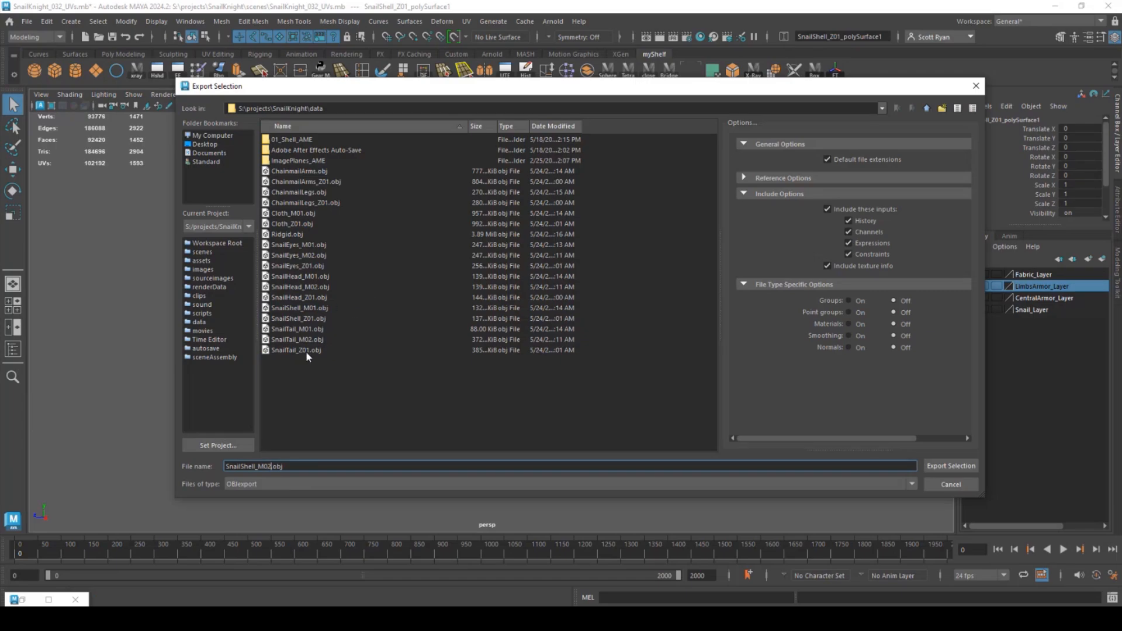
left_click(951, 466)
Step: Select the cloth mesh and export it as Cloth_M02.obj
left_click(407, 355)
left_click(27, 22)
left_click(79, 178)
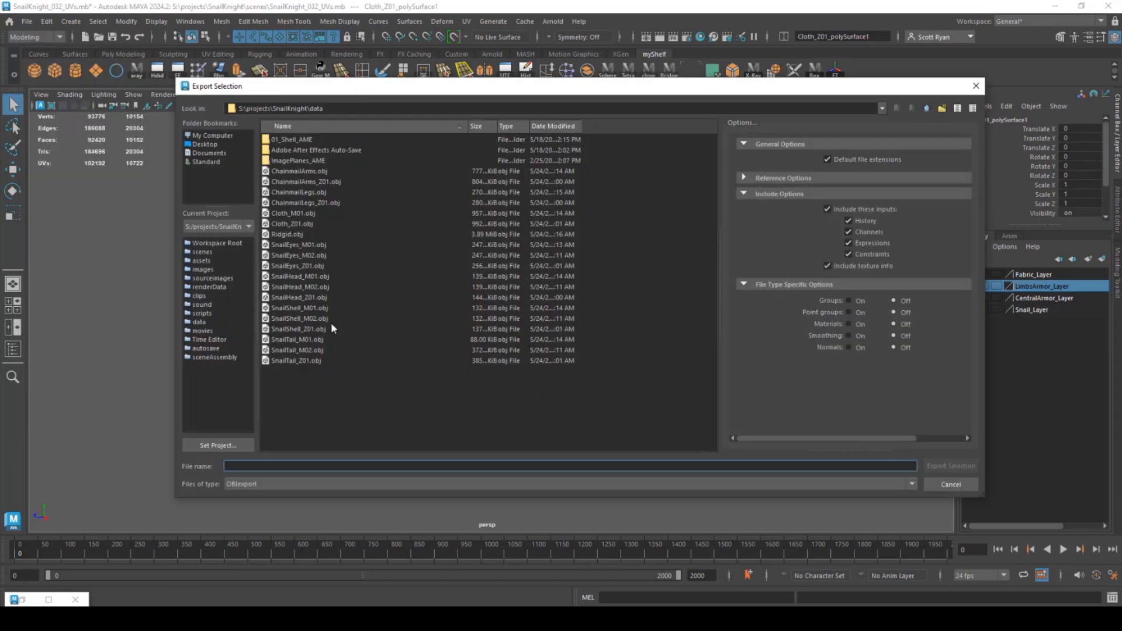
left_click(286, 215)
left_click(259, 466)
key("BackSpace")
type("2")
key("Return")
Step: Select the chainmail arms mesh and export it as ChainmailArms_M02.obj
left_click(451, 252)
left_click(26, 22)
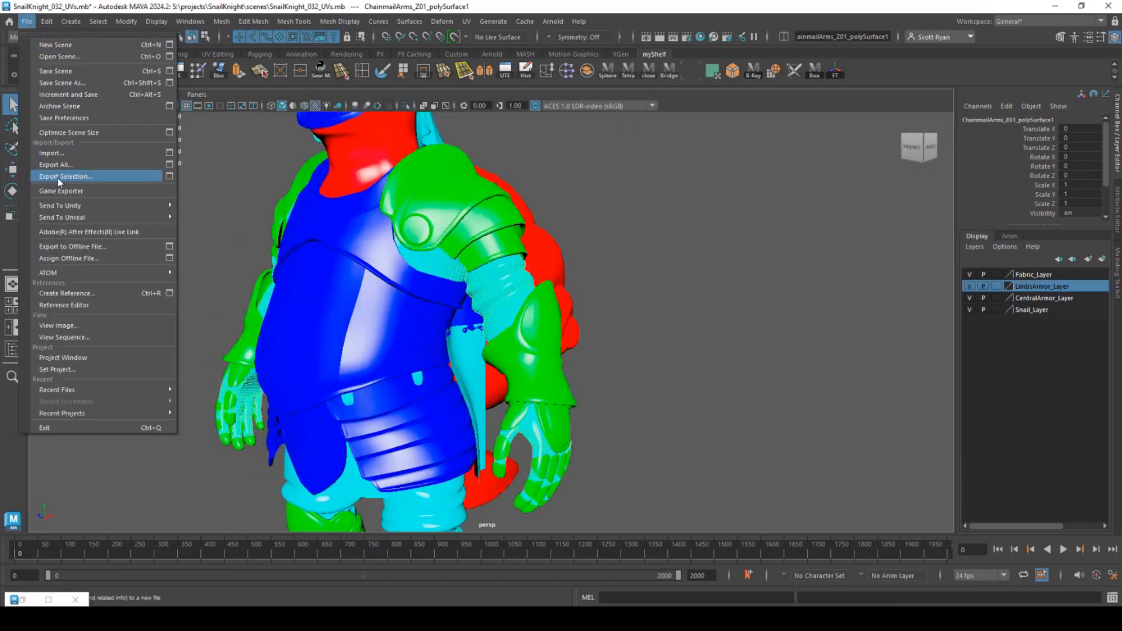
left_click(58, 179)
left_click(305, 183)
left_click_drag(285, 466, 275, 467)
type("M02")
key("Return")
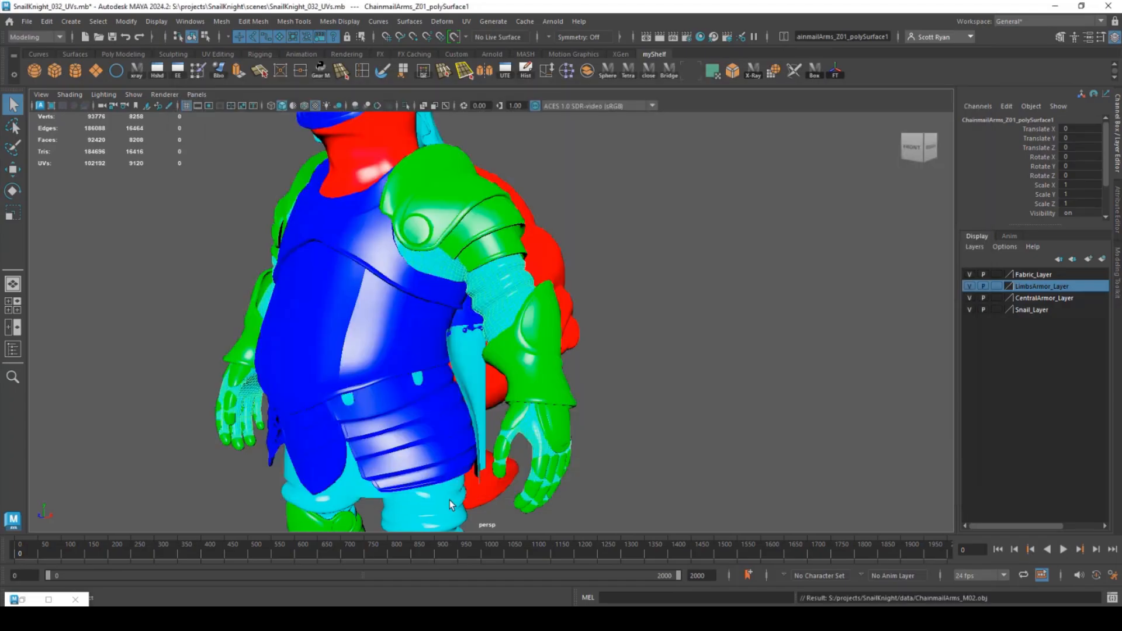
Step: Select the chainmail legs mesh and export it as ChainmailLegs_M02.obj
left_click(314, 495)
left_click(26, 21)
left_click(66, 176)
left_click(300, 212)
left_click_drag(285, 467, 275, 467)
type("M02")
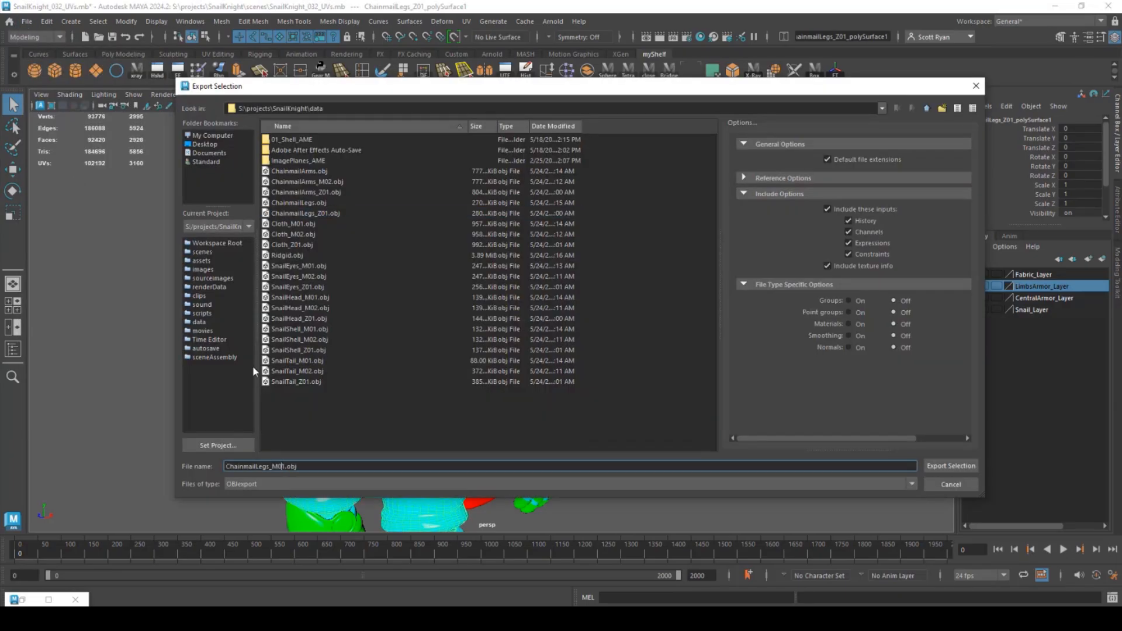
key("Return")
Step: Switch to ZBrush and turn the snail knight to face the front
scroll(253, 366, "down", 7)
left_click_drag(374, 327, 445, 306, "alt")
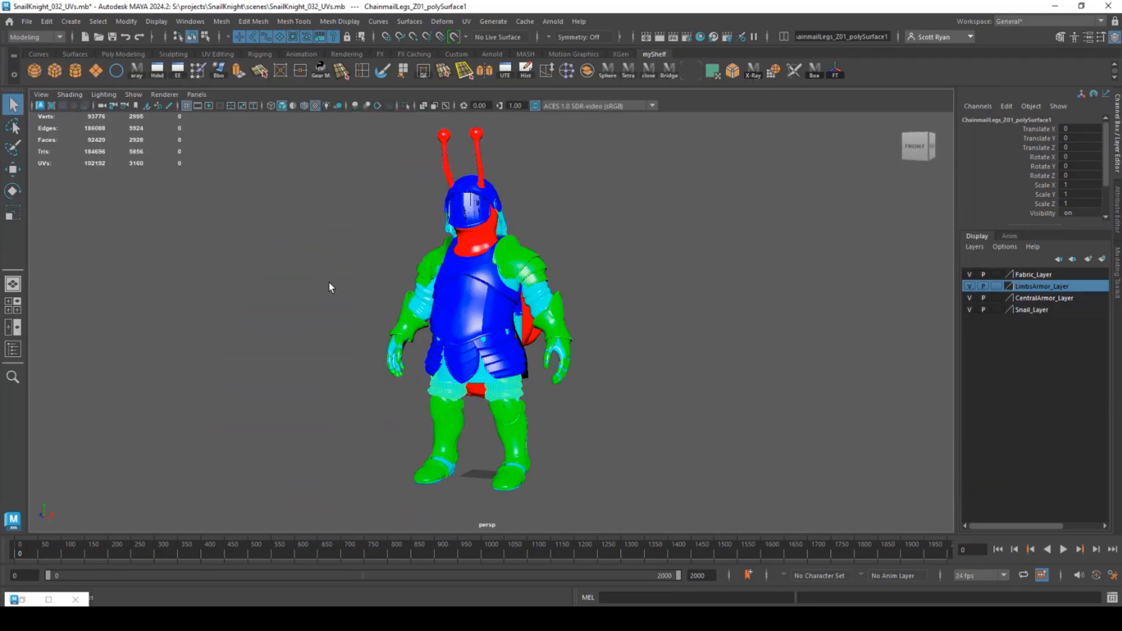
left_click(449, 298)
left_click(328, 438)
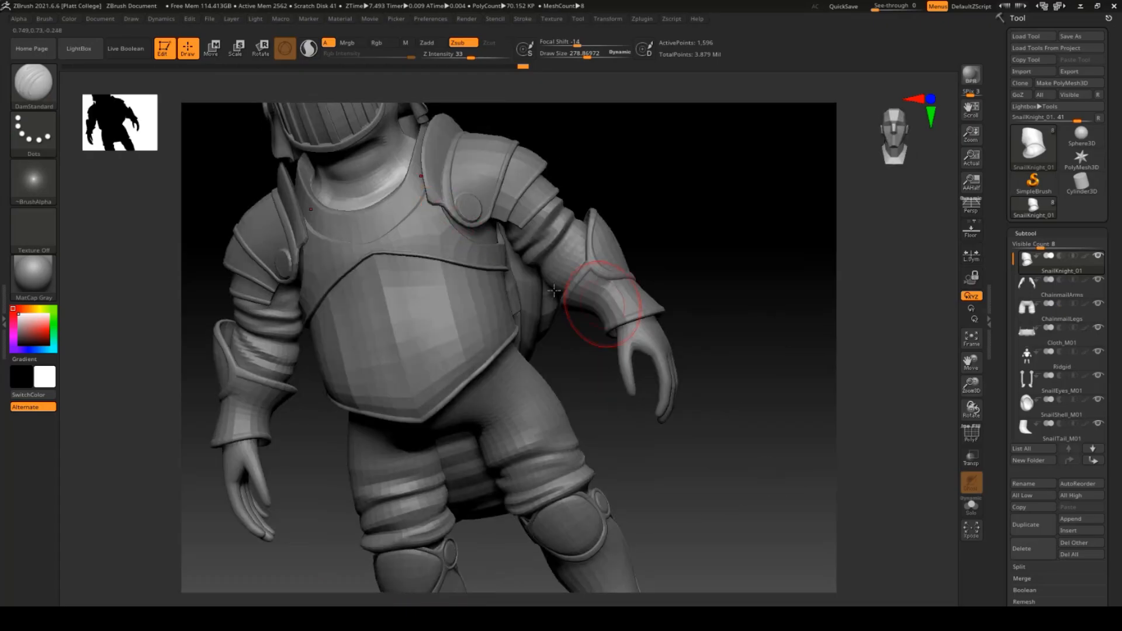
left_click_drag(723, 203, 724, 314)
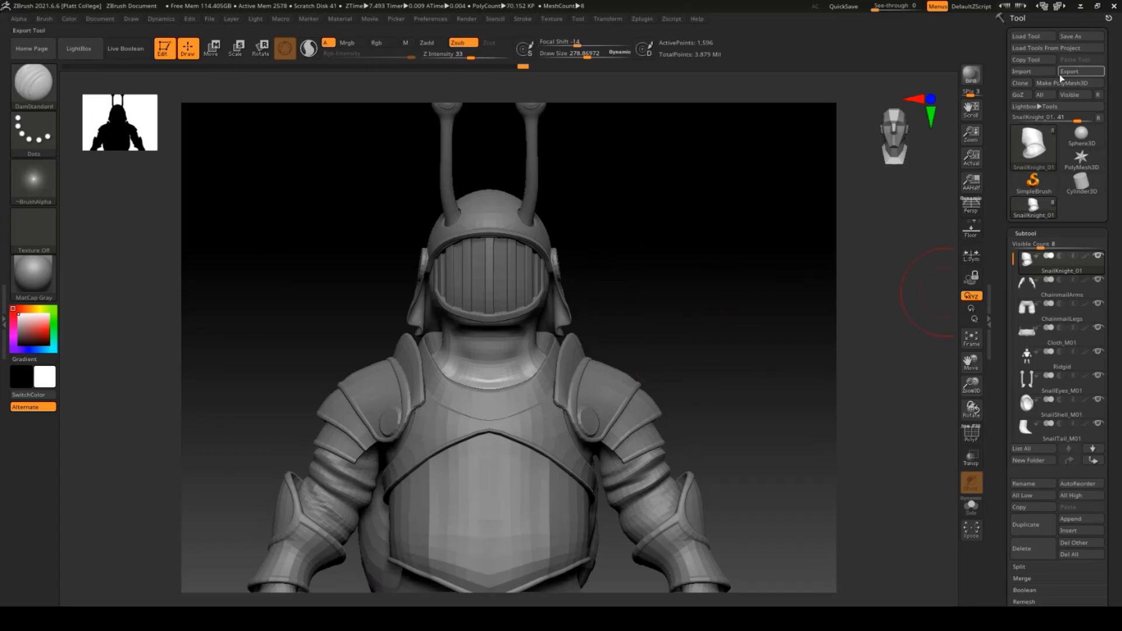
Step: Check the subdivision level of the active SnailKnight_01 head subtool in its geometry settings
left_click(1033, 73)
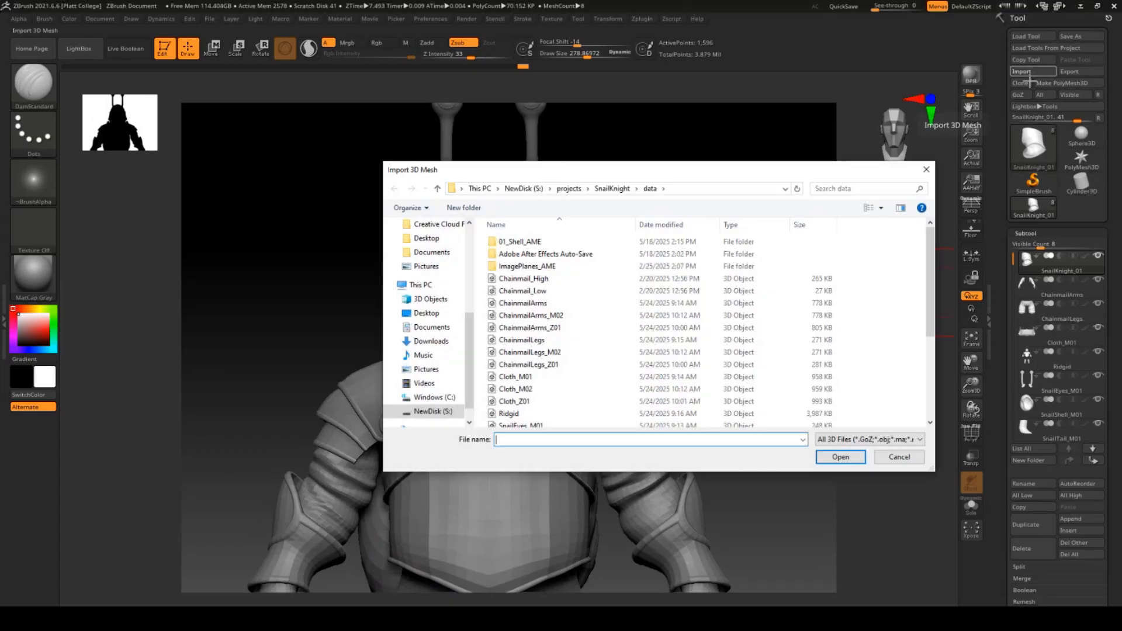
left_click(924, 170)
left_click(1023, 233)
left_click(1019, 248)
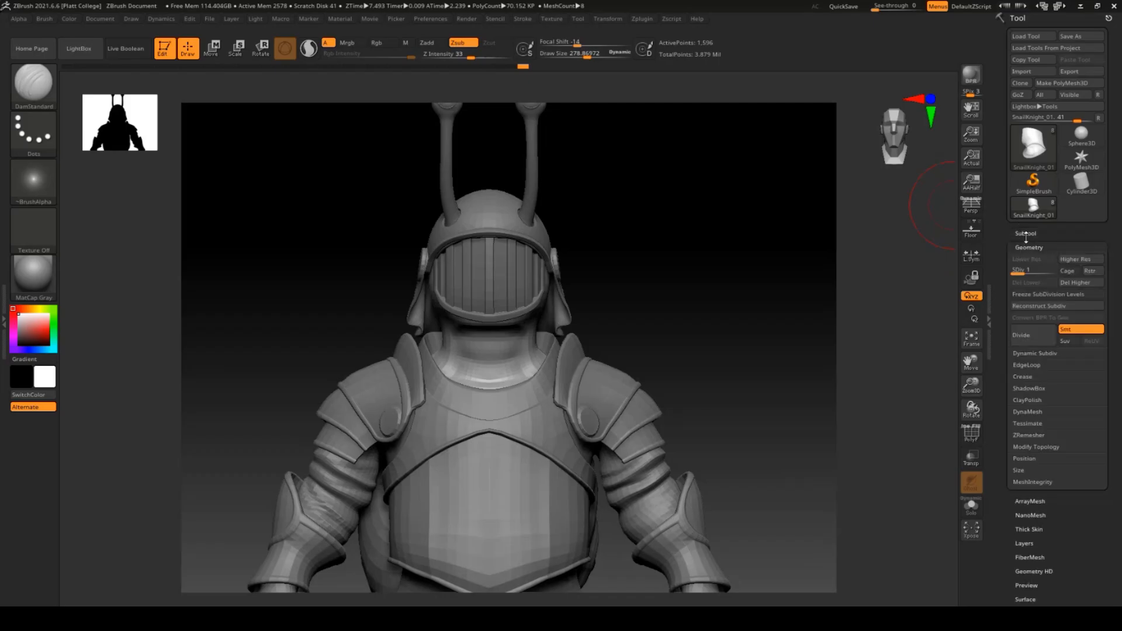
left_click(1026, 234)
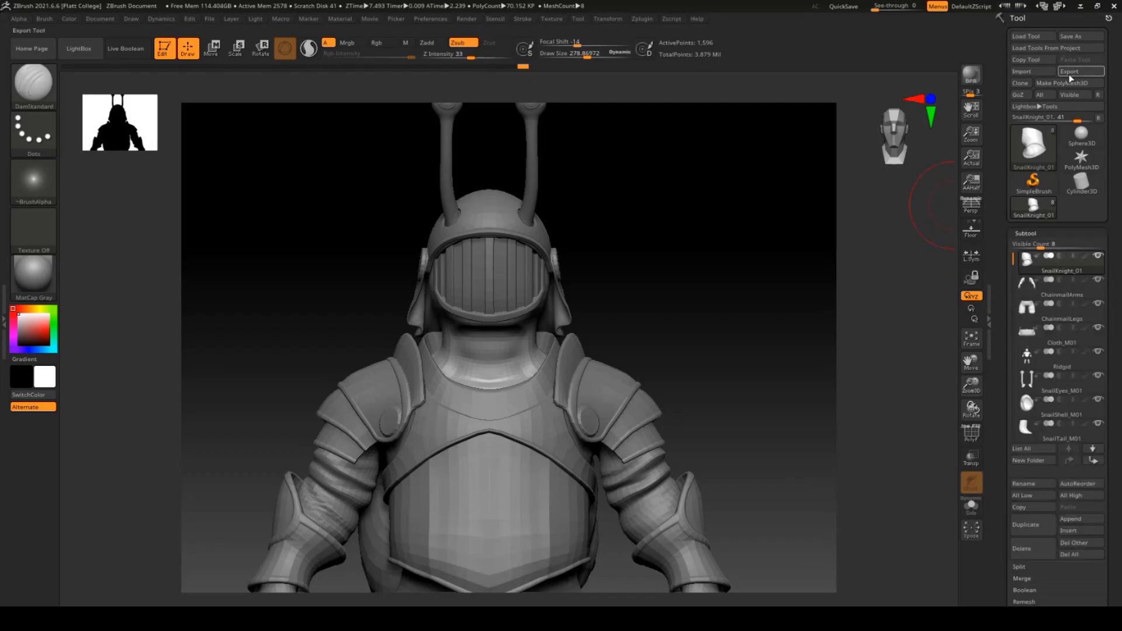
Step: Import SnailHead_M02 over the SnailKnight_01 head subtool
left_click(1040, 75)
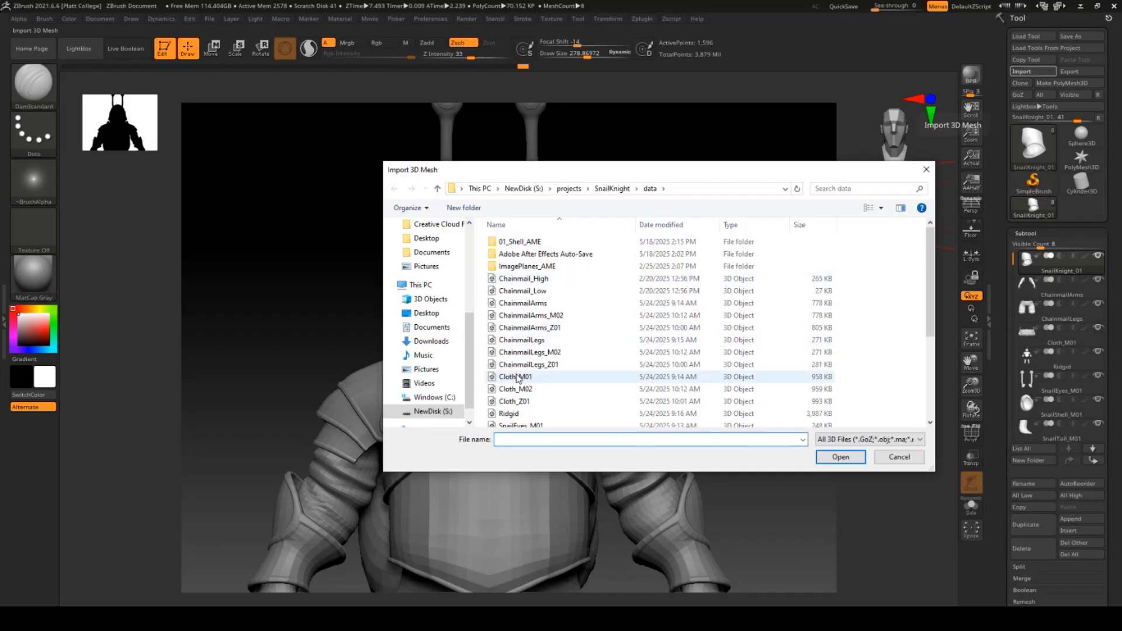
scroll(548, 372, "down", 2)
scroll(545, 372, "down", 2)
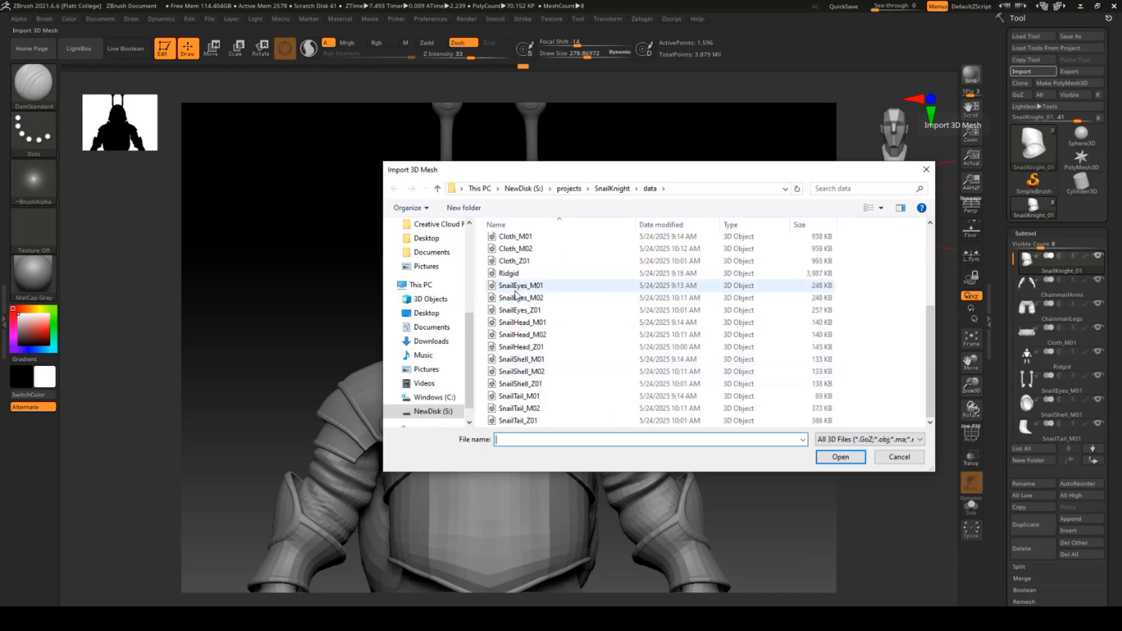
double_click(513, 335)
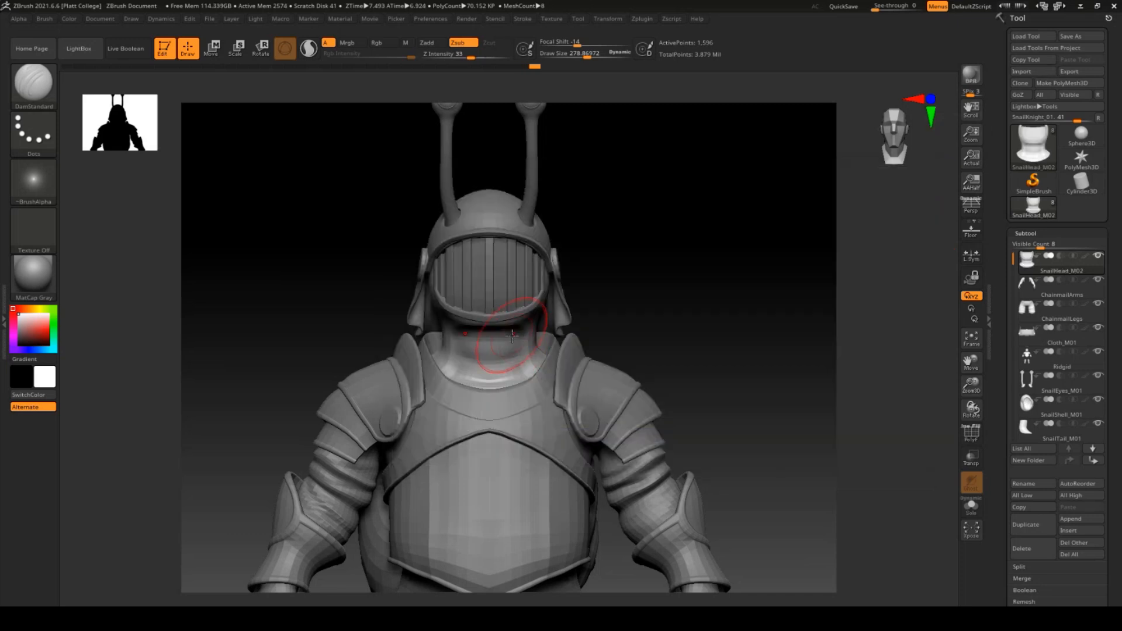
Step: Activate the ChainmailArms subtool and import ChainmailArms_M02 over it
left_click(1029, 286)
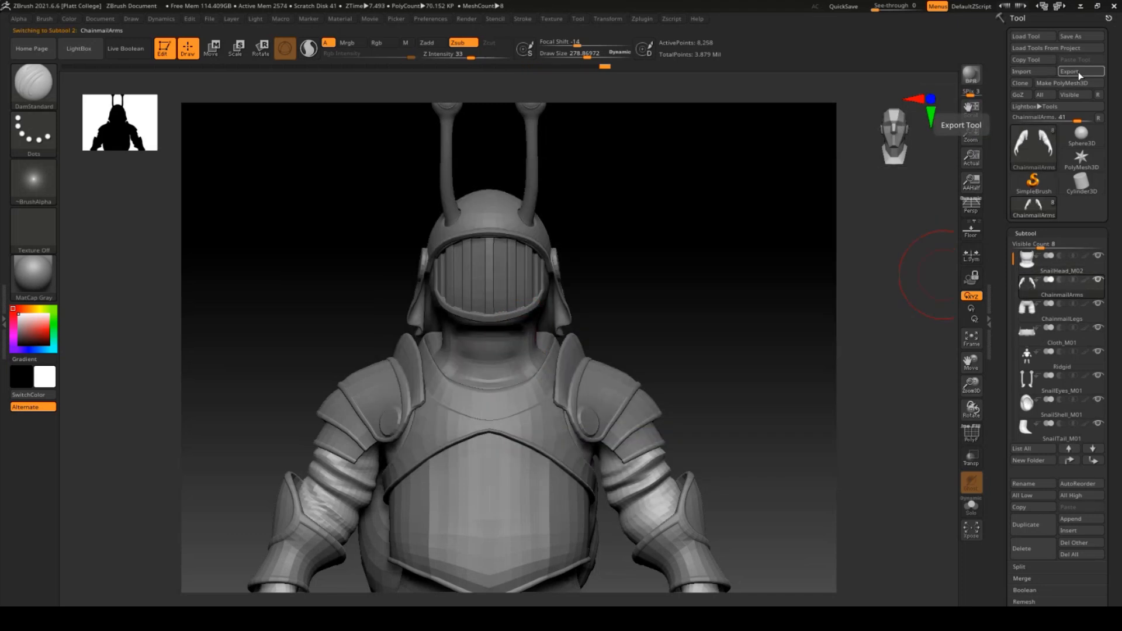
left_click(1031, 72)
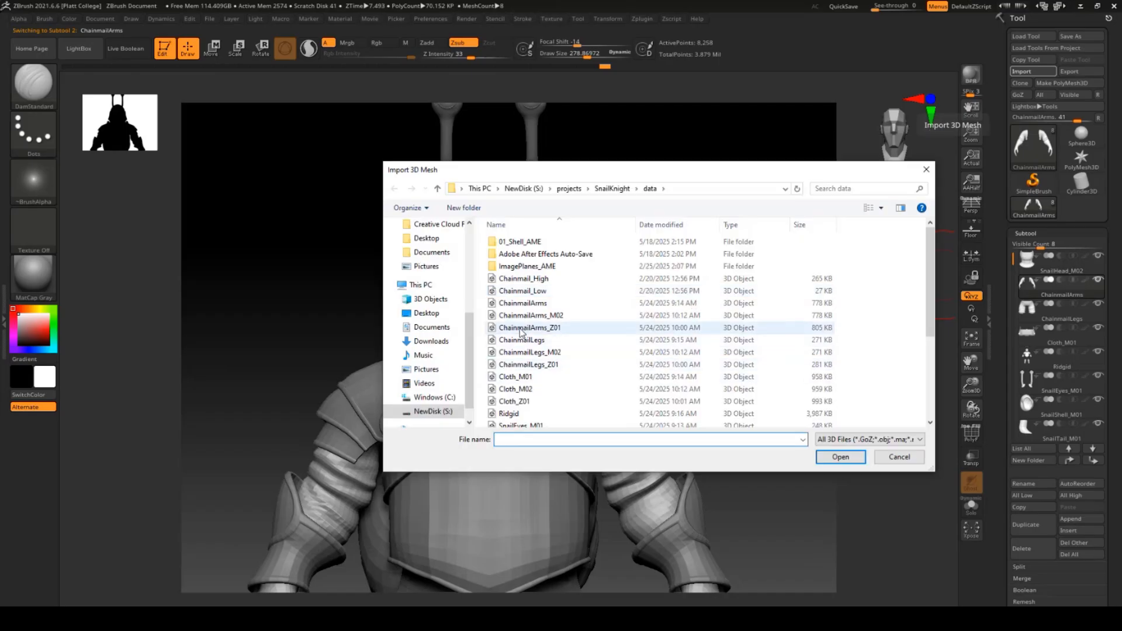
double_click(561, 315)
Step: Activate the ChainmailLegs subtool and import ChainmailLegs_M02 over it
left_click(1029, 309)
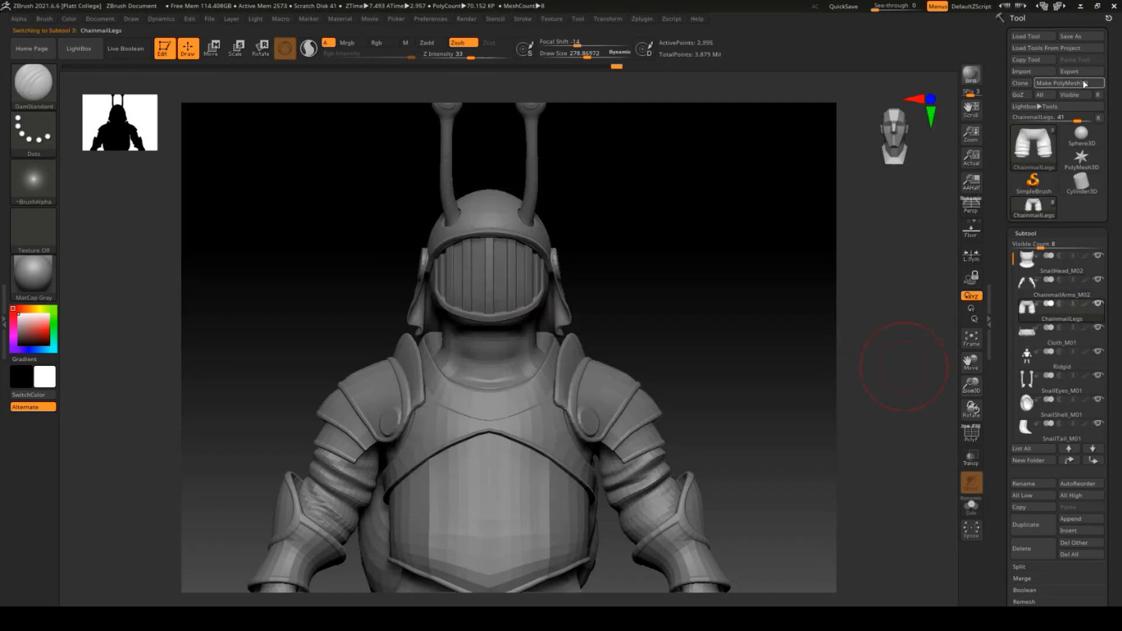
left_click(1033, 72)
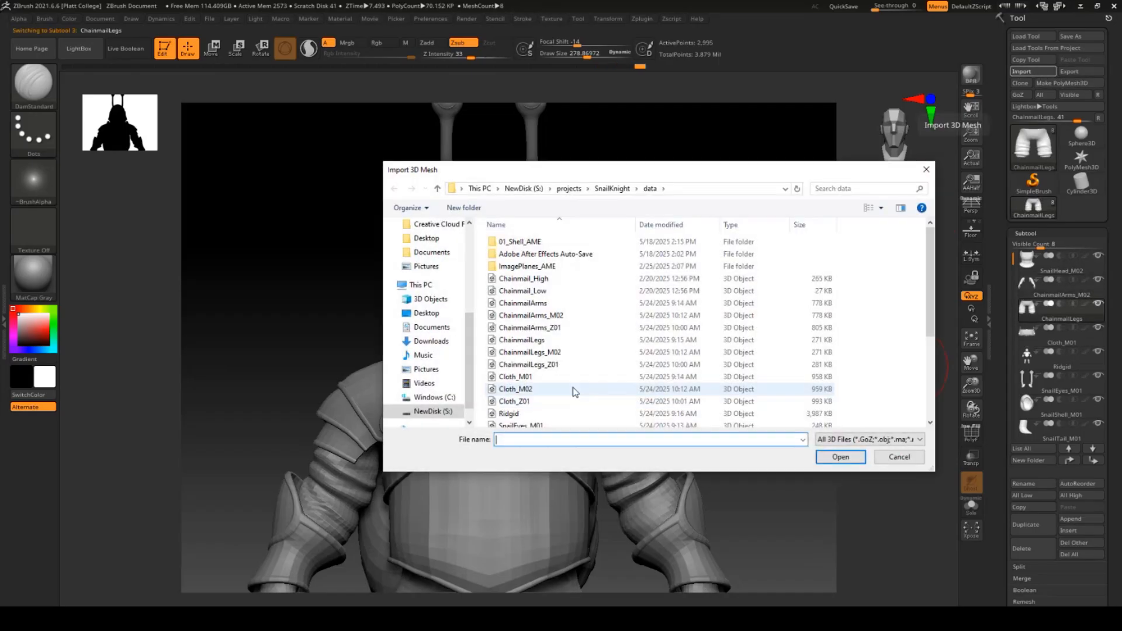
double_click(514, 353)
Step: Activate the Cloth_M01 subtool and import Cloth_M02 over it
left_click(1027, 341)
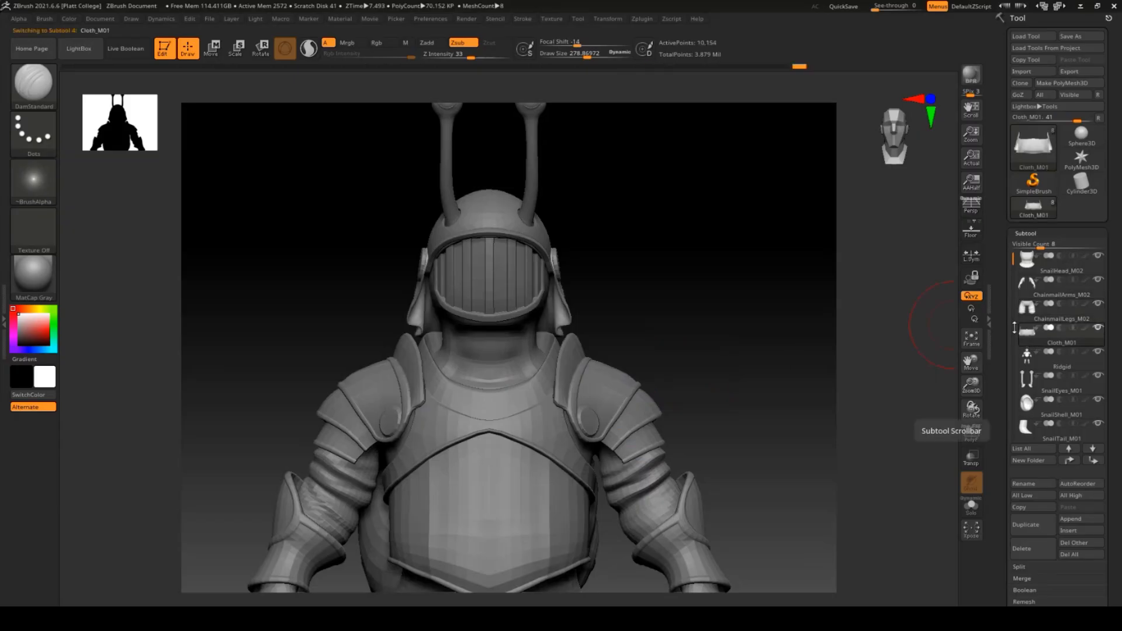
left_click(1032, 72)
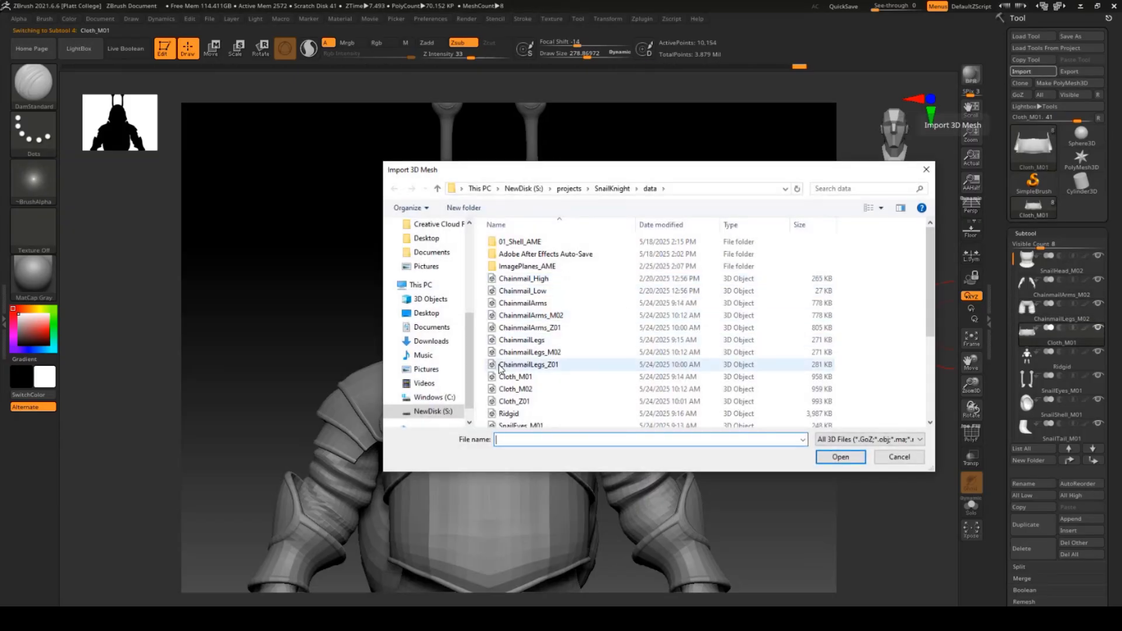
double_click(516, 389)
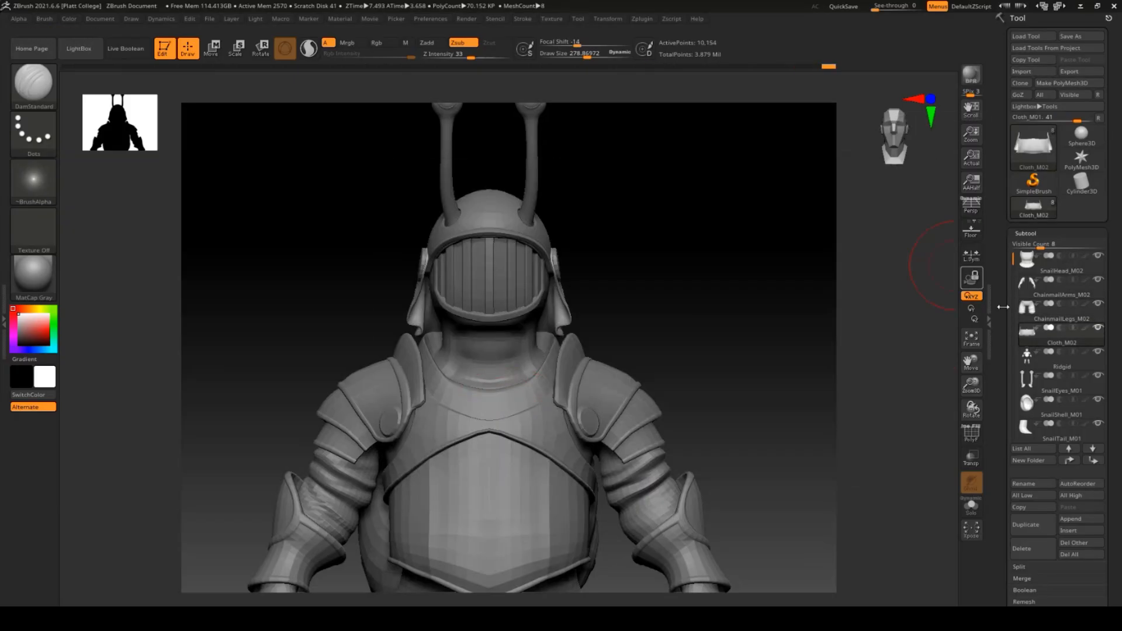
Step: Activate the SnailShell_M01 subtool and import SnailShell_M02 over it
left_click(1028, 403)
left_click(1032, 71)
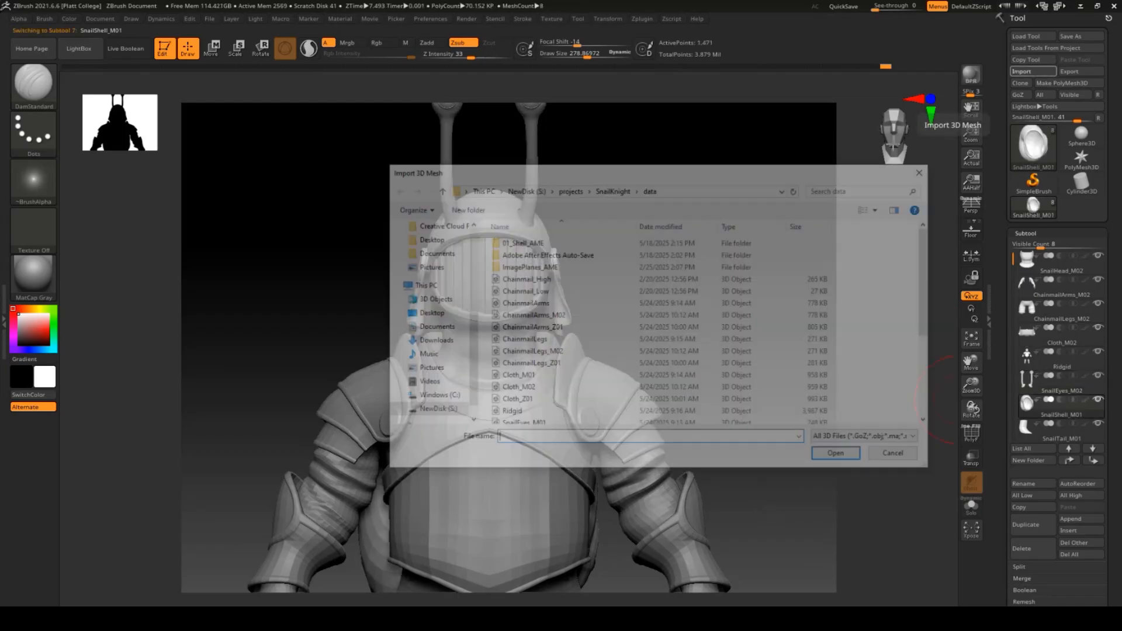
scroll(568, 399, "down", 5)
double_click(514, 373)
Step: Activate the SnailTail_M01 subtool and import SnailTail_M02 over it
left_click(1027, 428)
left_click(1033, 71)
scroll(555, 374, "down", 5)
double_click(541, 409)
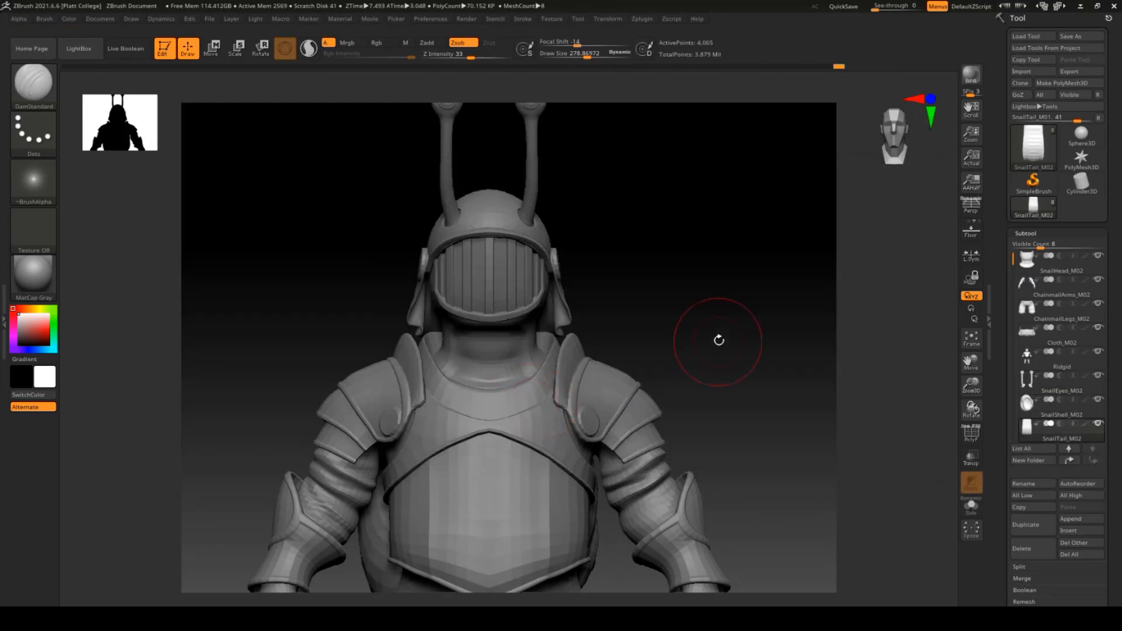
Step: Activate the SnailHead_M02 subtool and save the tool over the existing SnailKnight_01 file in the data folder
left_click_drag(719, 340, 656, 125, "alt")
left_click_drag(739, 286, 672, 293)
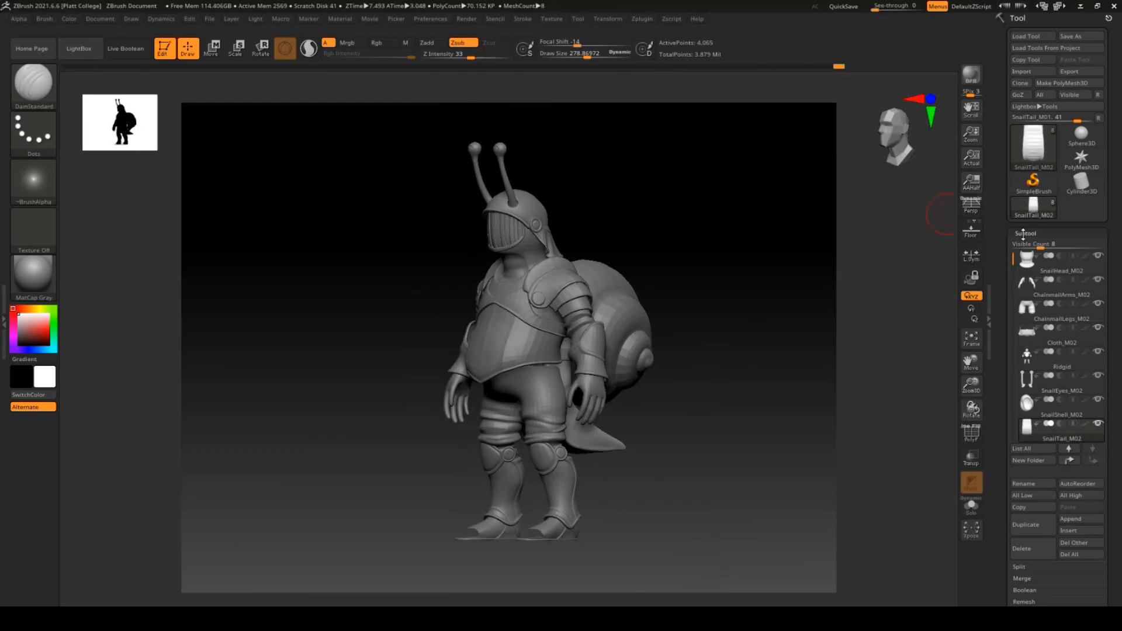
left_click(1046, 260)
left_click(1079, 36)
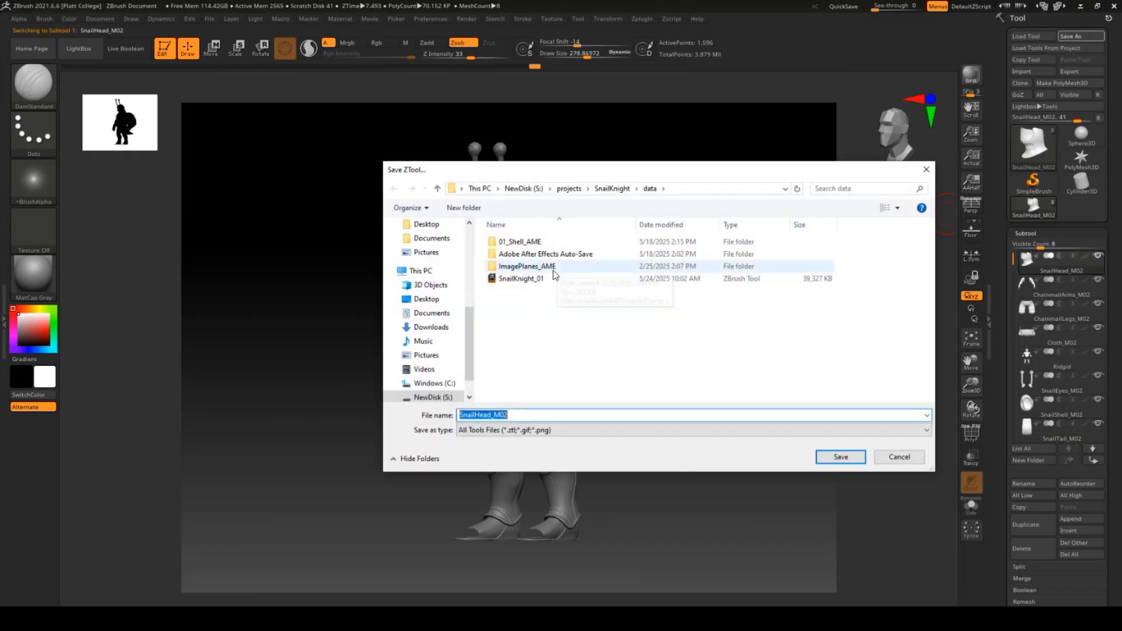
left_click(521, 278)
left_click(840, 456)
left_click(576, 308)
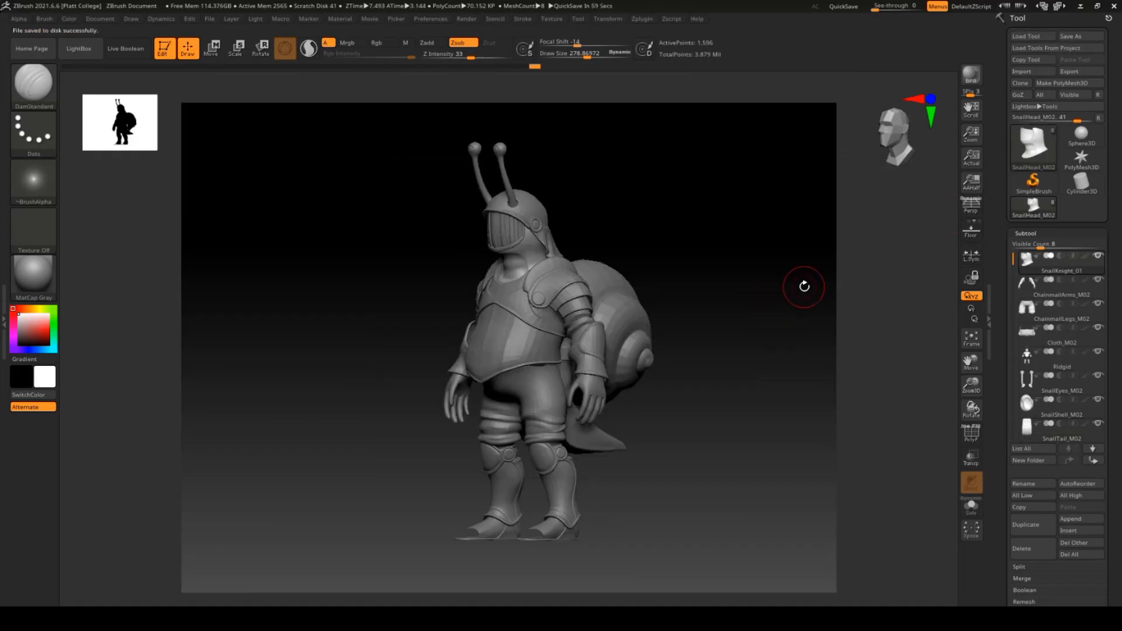
Step: Hide the chainmail arms, chainmail legs, cloth and Ridgid subtools, leaving only the snail parts displayed
mouse_move(1037, 296)
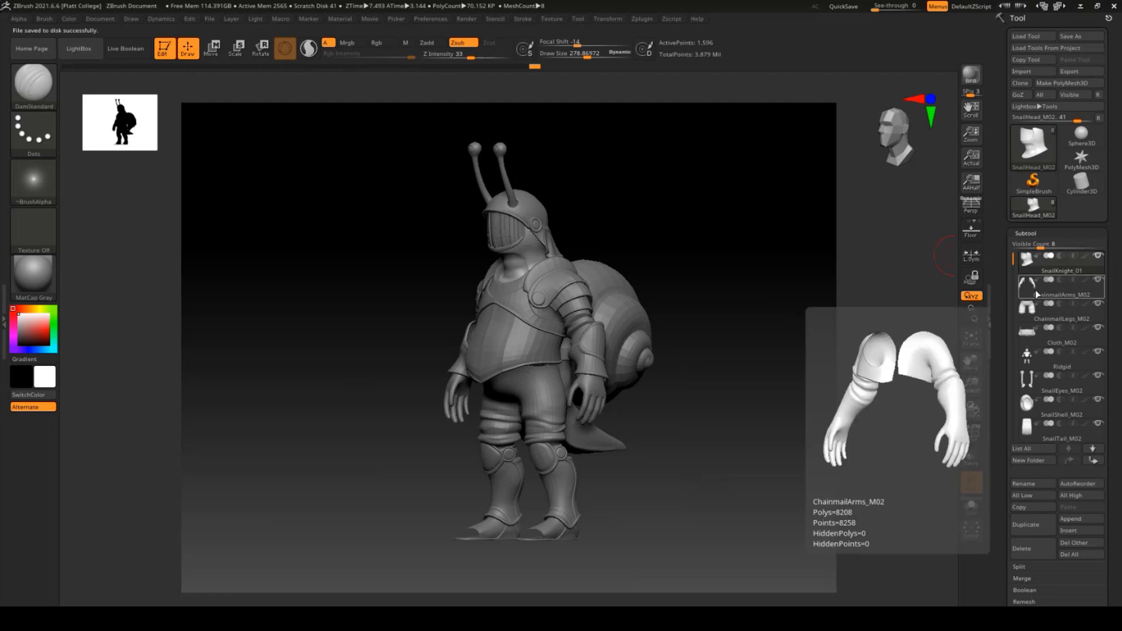
left_click(1098, 279)
left_click(1098, 303)
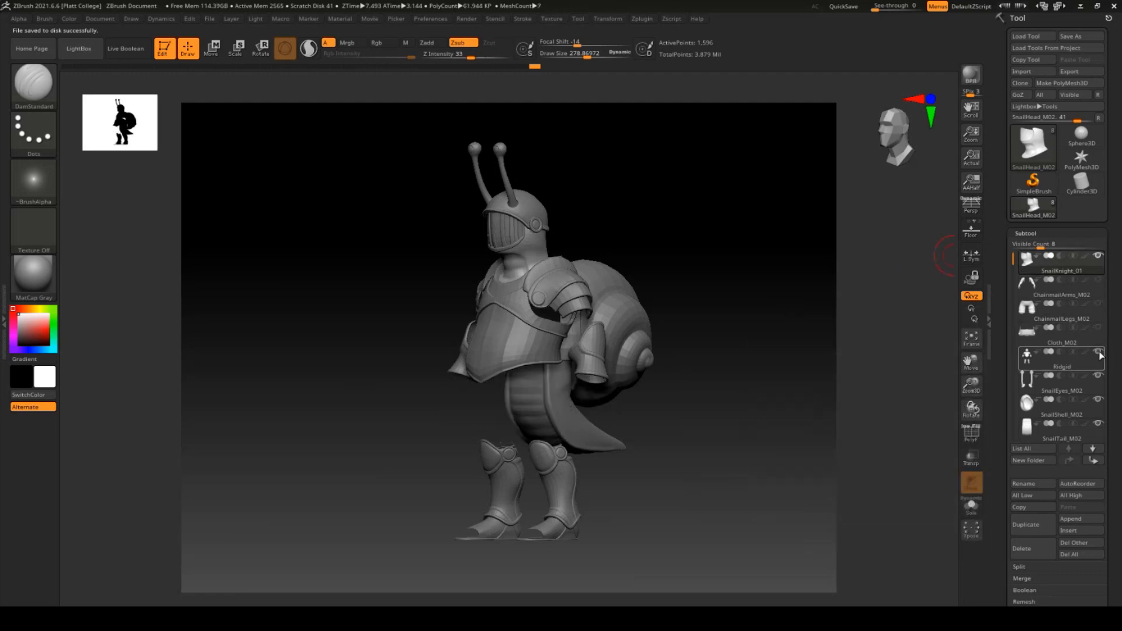
left_click(1098, 352)
left_click_drag(667, 355, 777, 288)
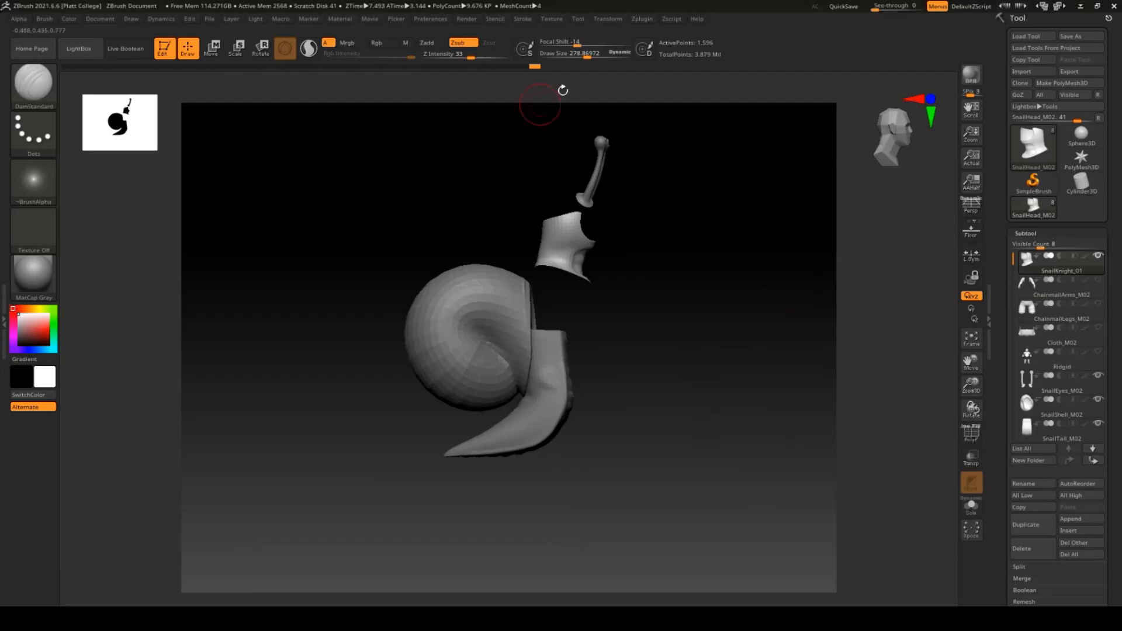
left_click_drag(754, 366, 671, 359)
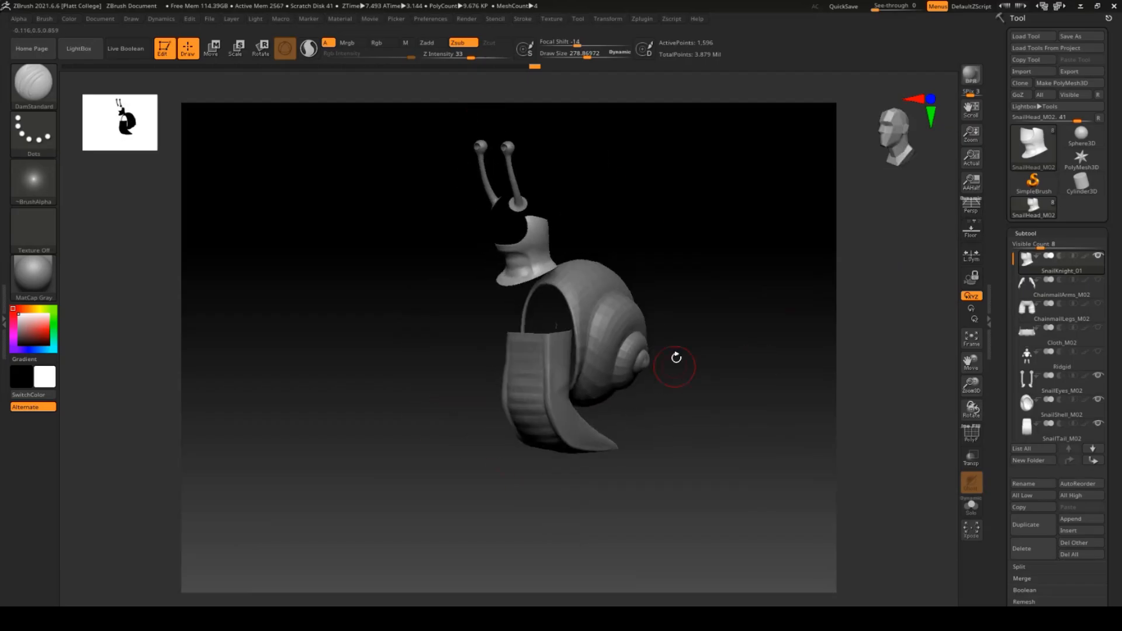
Step: Enable displacement map export in the Multi Map Exporter plugin
left_click(641, 20)
left_click(679, 235)
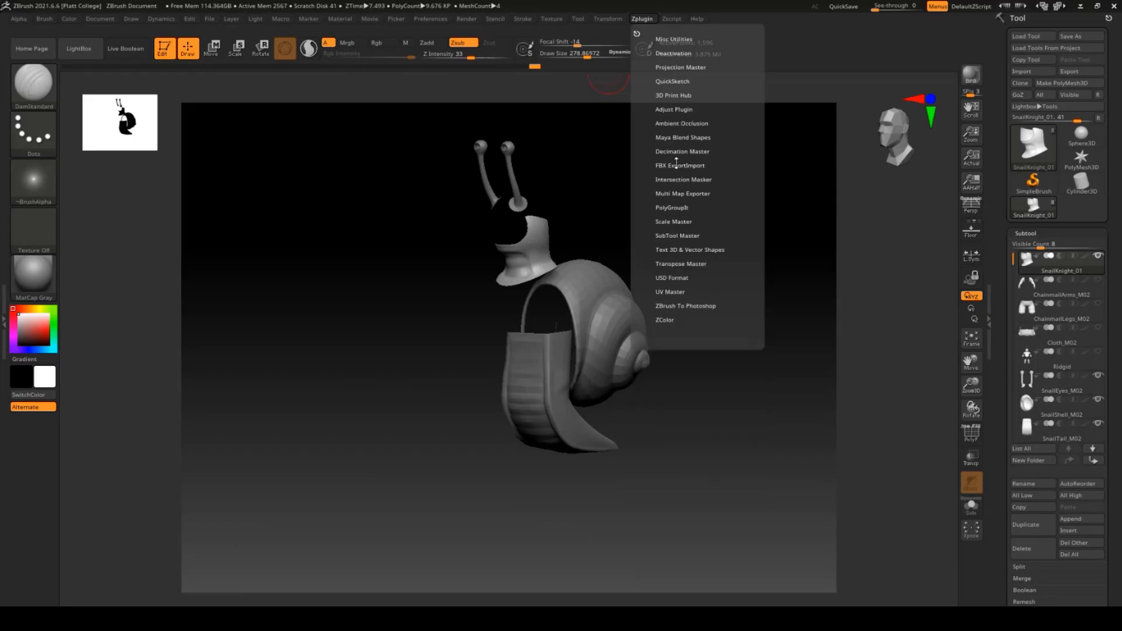
left_click(678, 193)
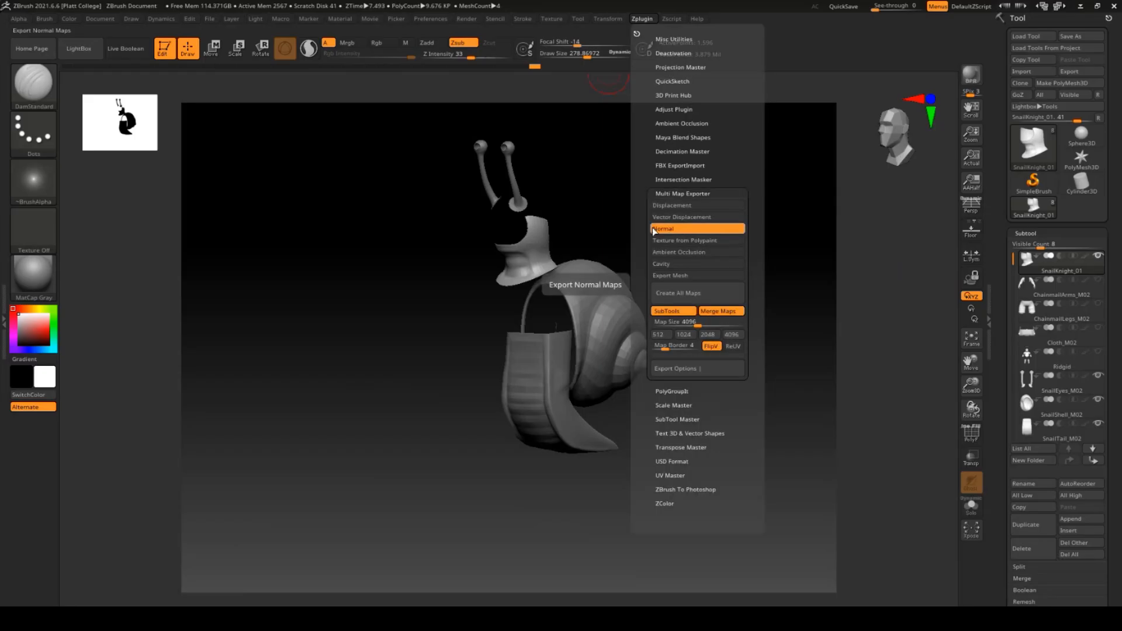
left_click(673, 205)
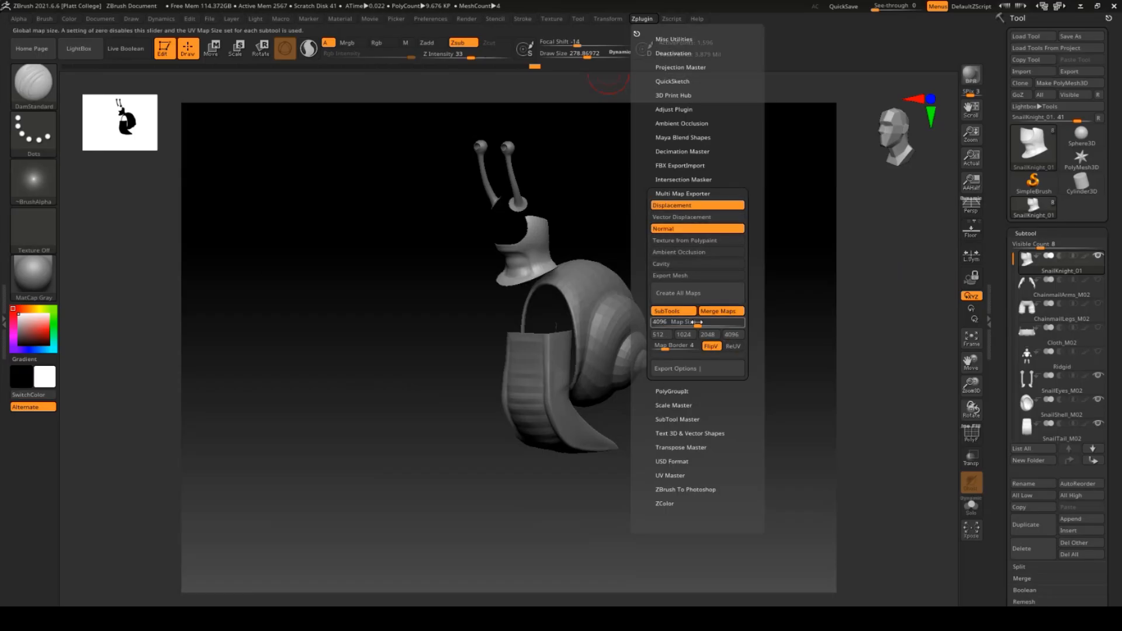
Step: Review the Multi Map Exporter's export options for the displacement map, including subdivision level, bit depth and scale
left_click(691, 373)
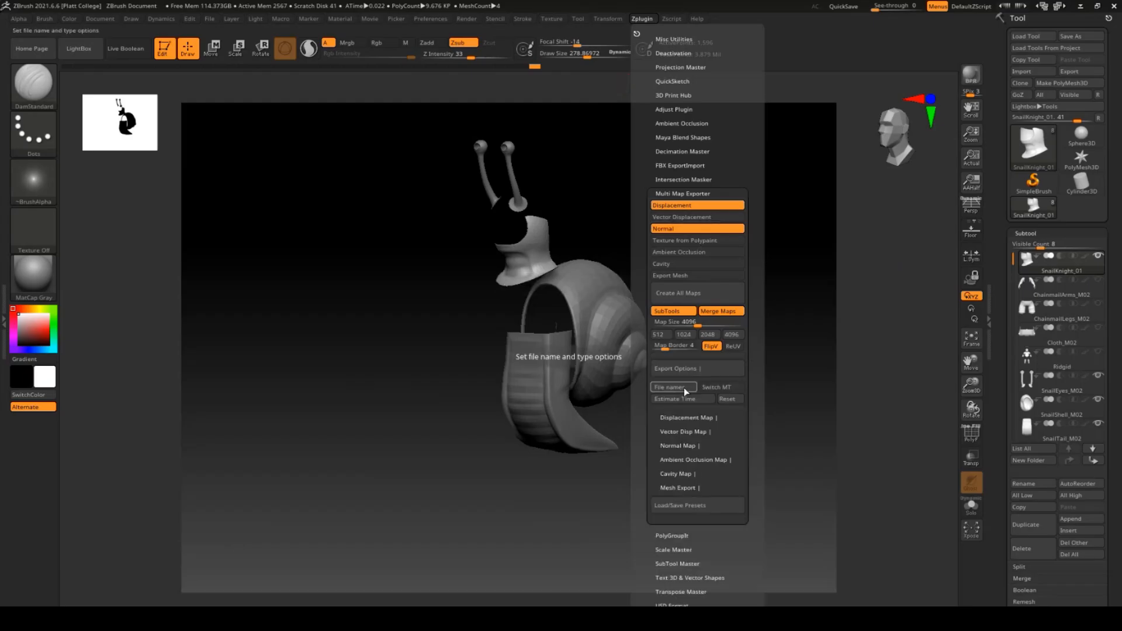
left_click(688, 418)
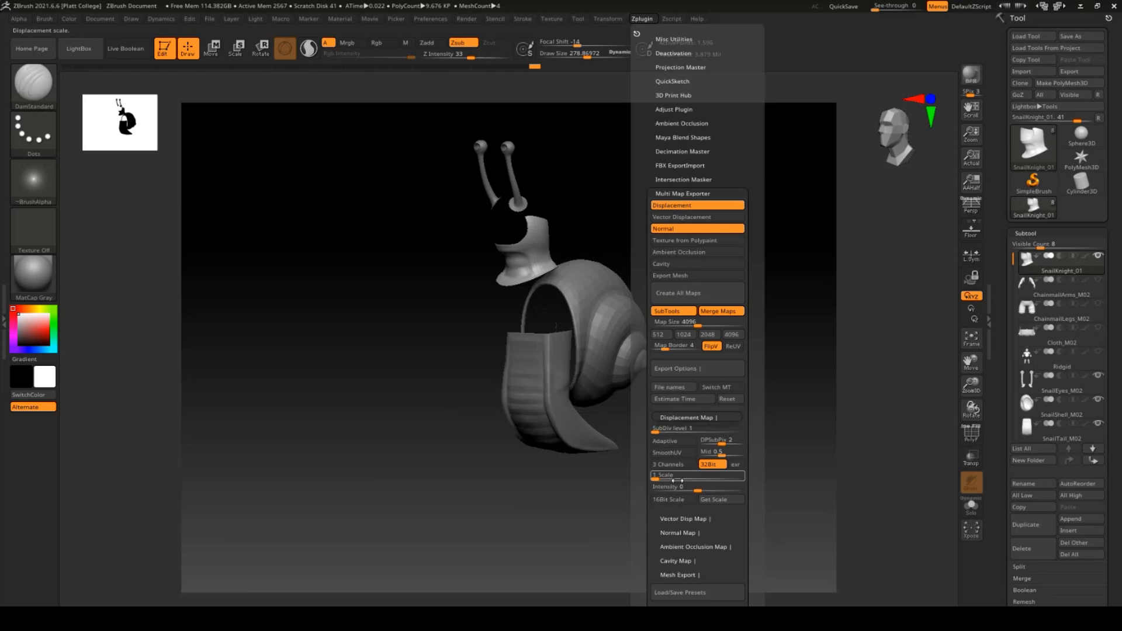
left_click(675, 417)
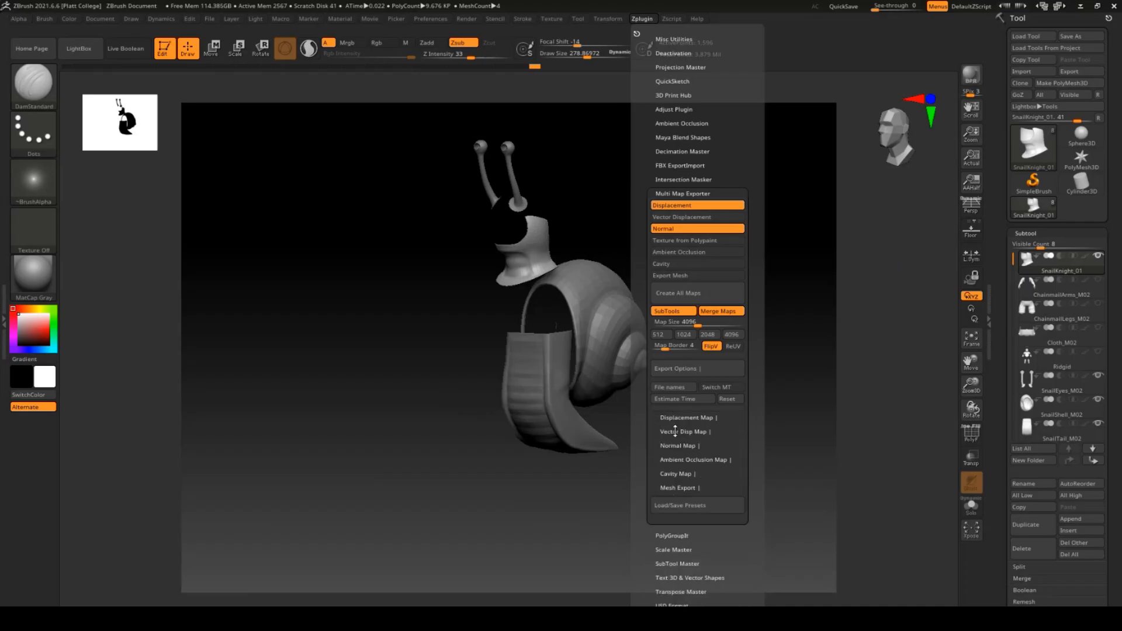
Step: Review the Multi Map Exporter's normal map export options, including subdivision level, tangent and flip settings
left_click(678, 446)
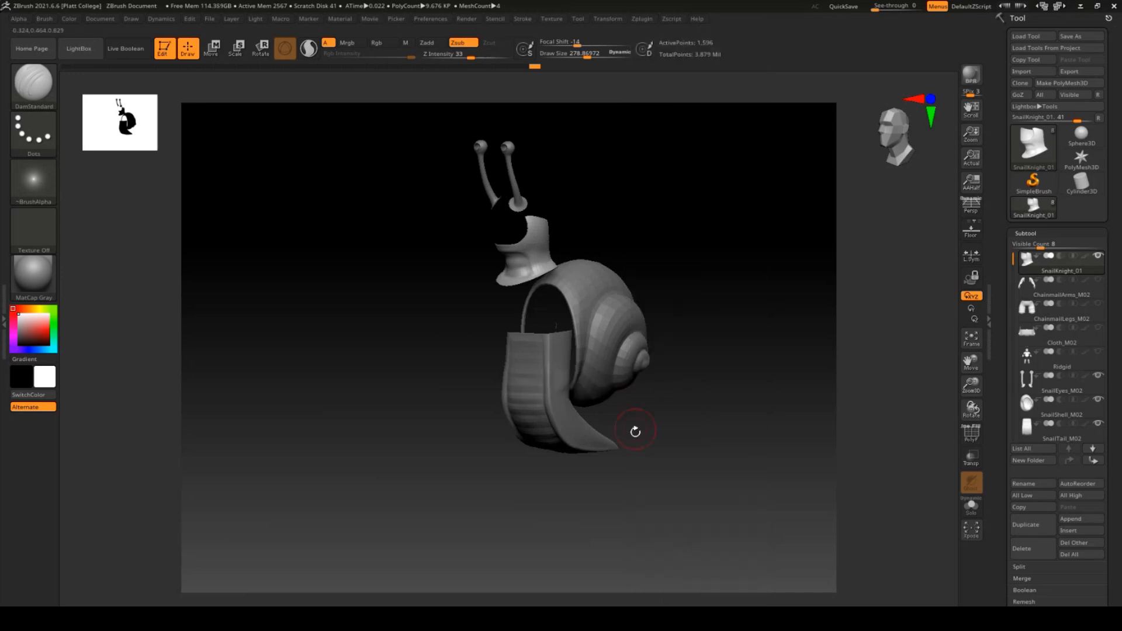
left_click(642, 19)
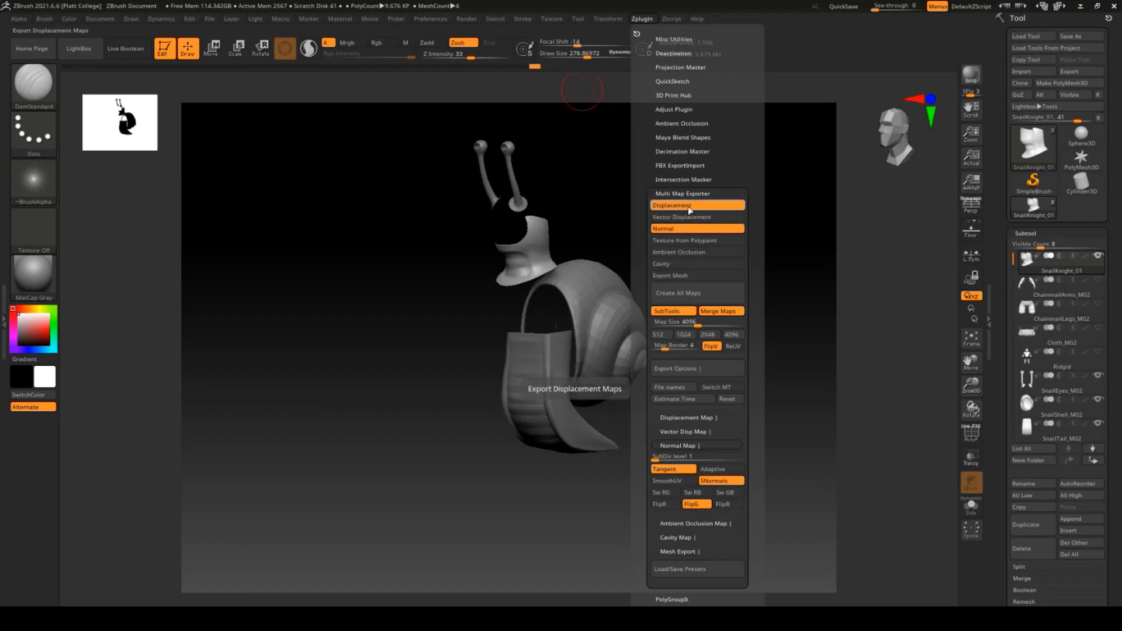
left_click(686, 369)
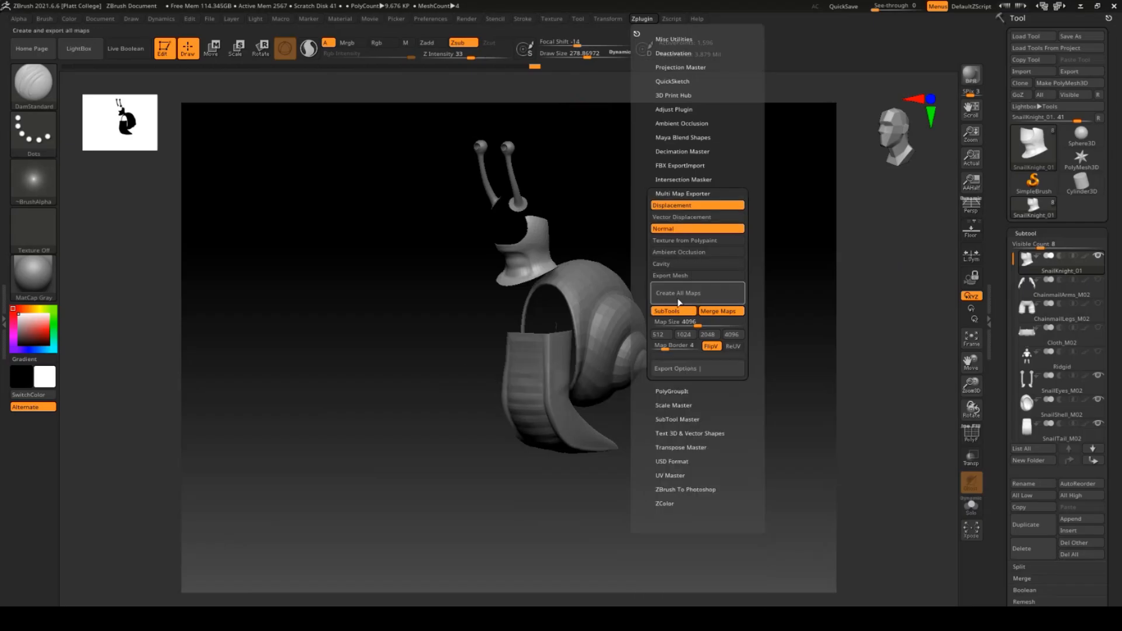
Step: Create all maps for the displayed snail parts, saving them in the SnailKnight assets folder as SnailKnight_SnailBody in TIF format
left_click(680, 293)
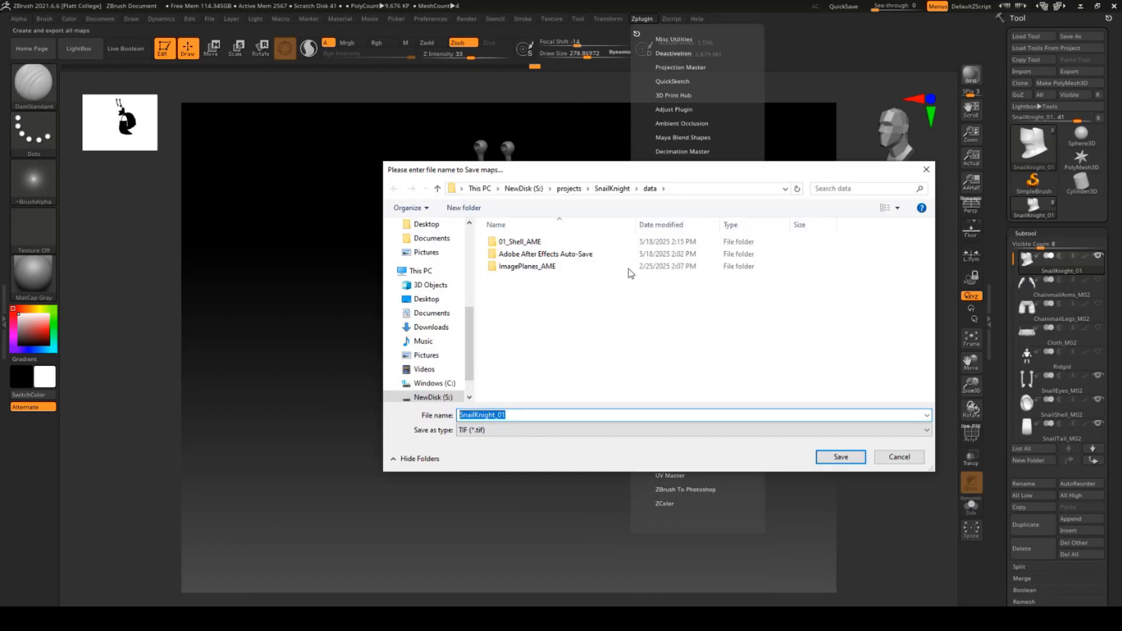
left_click(611, 188)
double_click(509, 242)
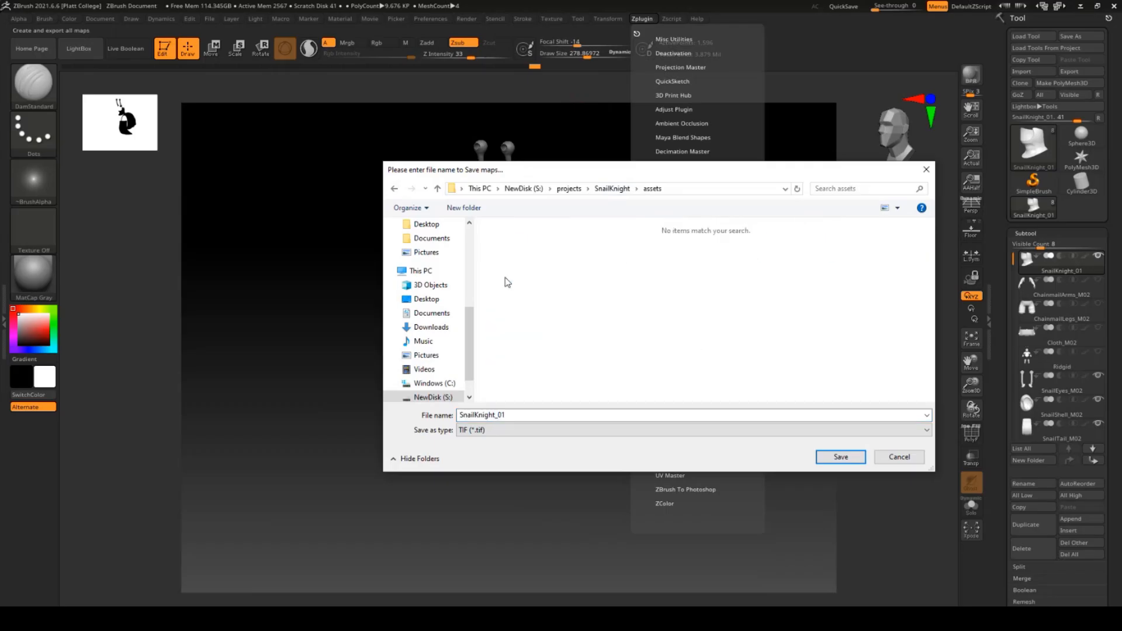
left_click(507, 415)
key("BackSpace")
key("BackSpace")
type("SnailBody")
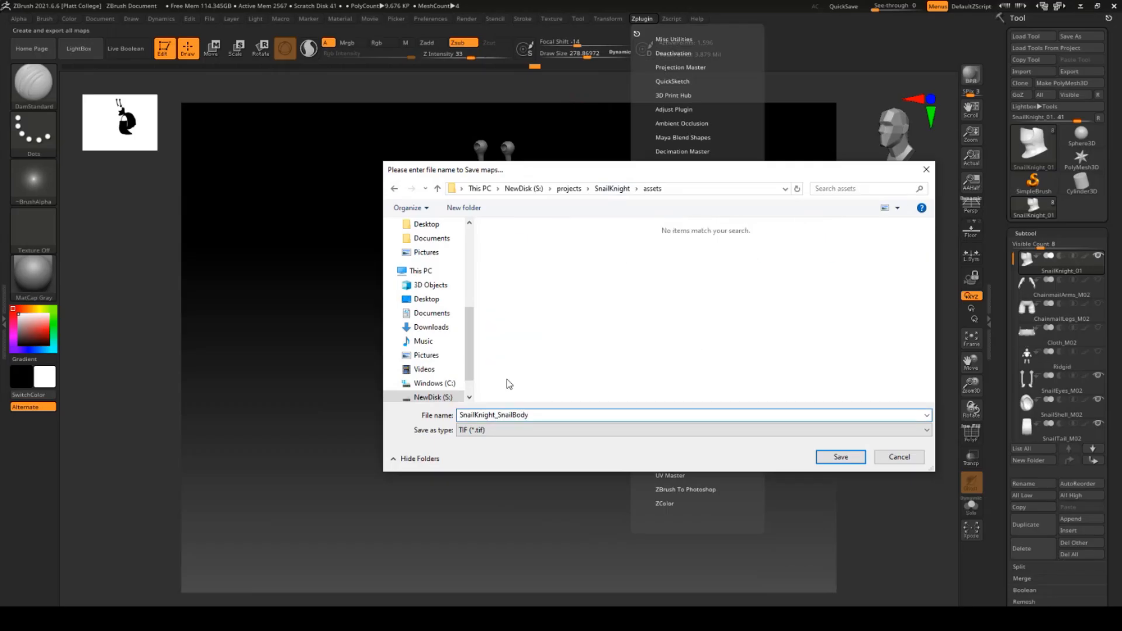
key("Return")
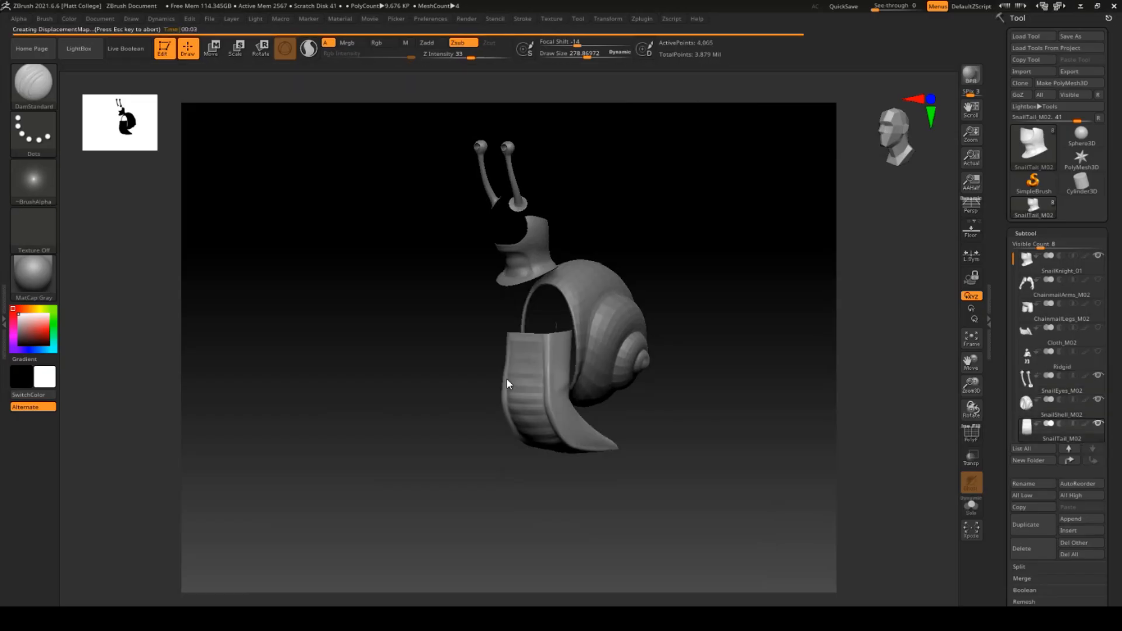
Step: Examine the exported snail body displacement and normal maps from the assets folder in the photo viewer
key("alt+Tab")
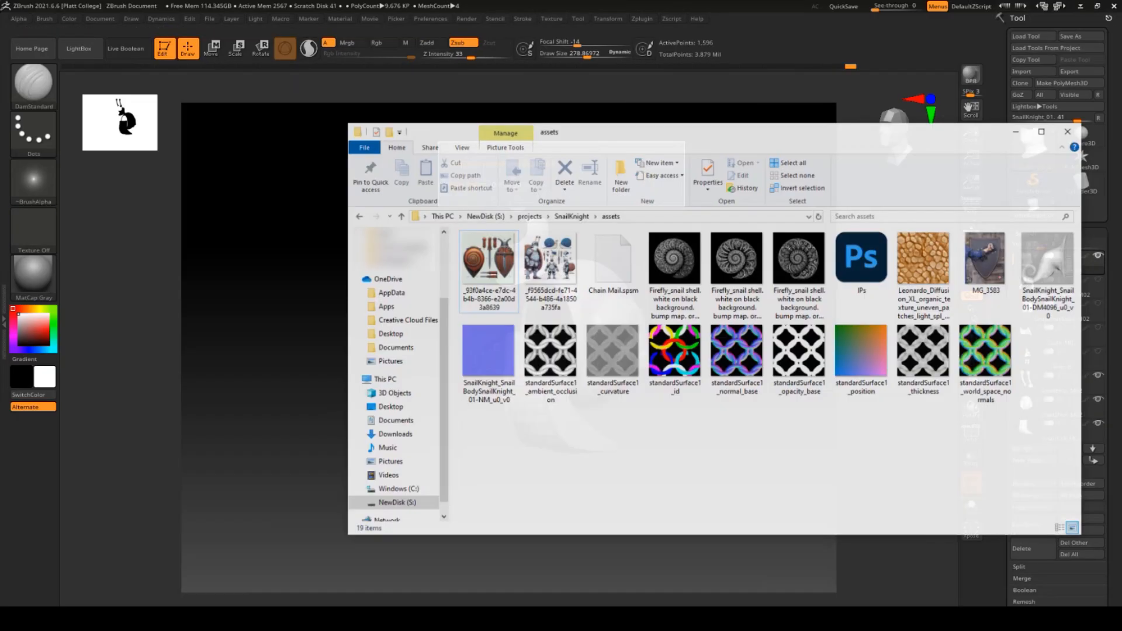
left_click_drag(691, 129, 531, 121)
double_click(903, 280)
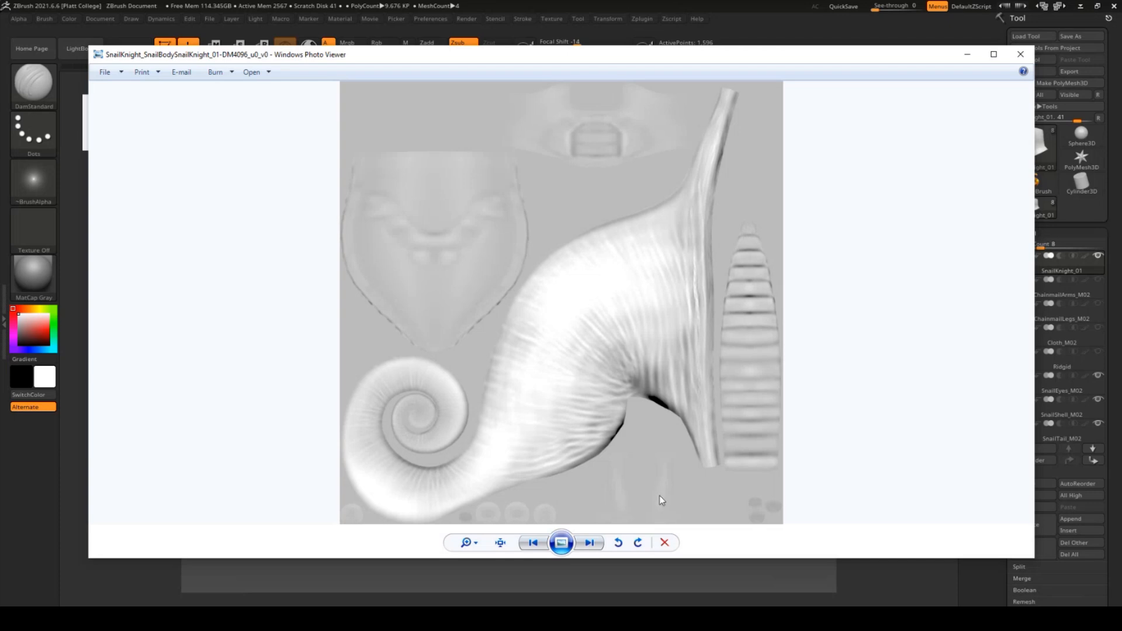
key("Right")
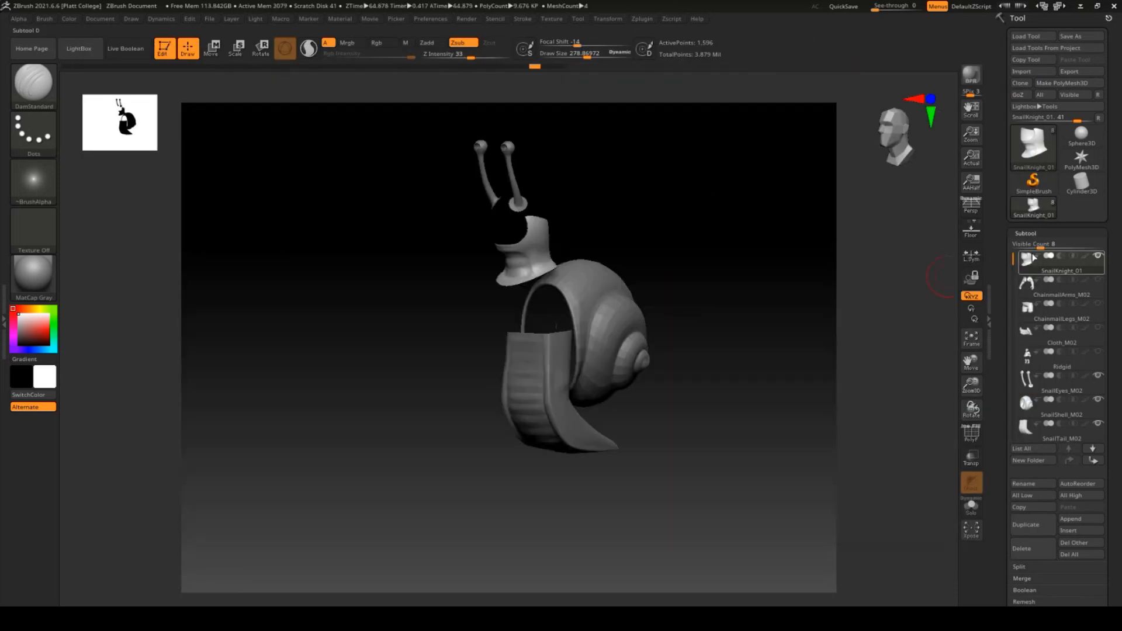
Step: Show the chainmail arms, chainmail legs and cloth subtools, and hide the snail head, eyes, shell and tail
mouse_move(1101, 261)
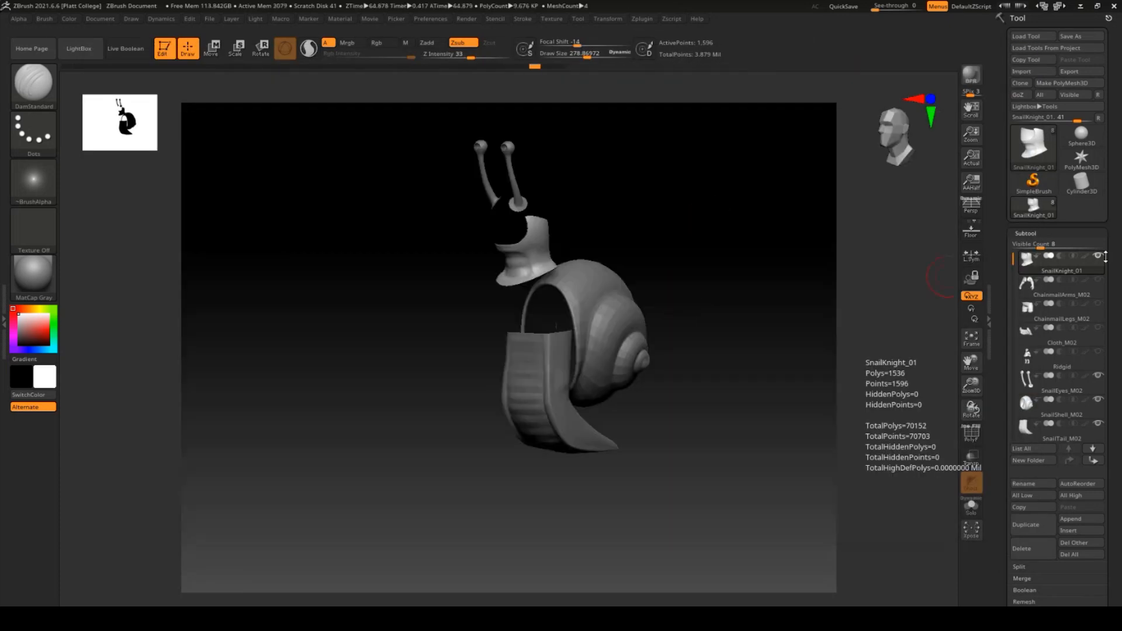
left_click(1093, 287)
left_click(1099, 258)
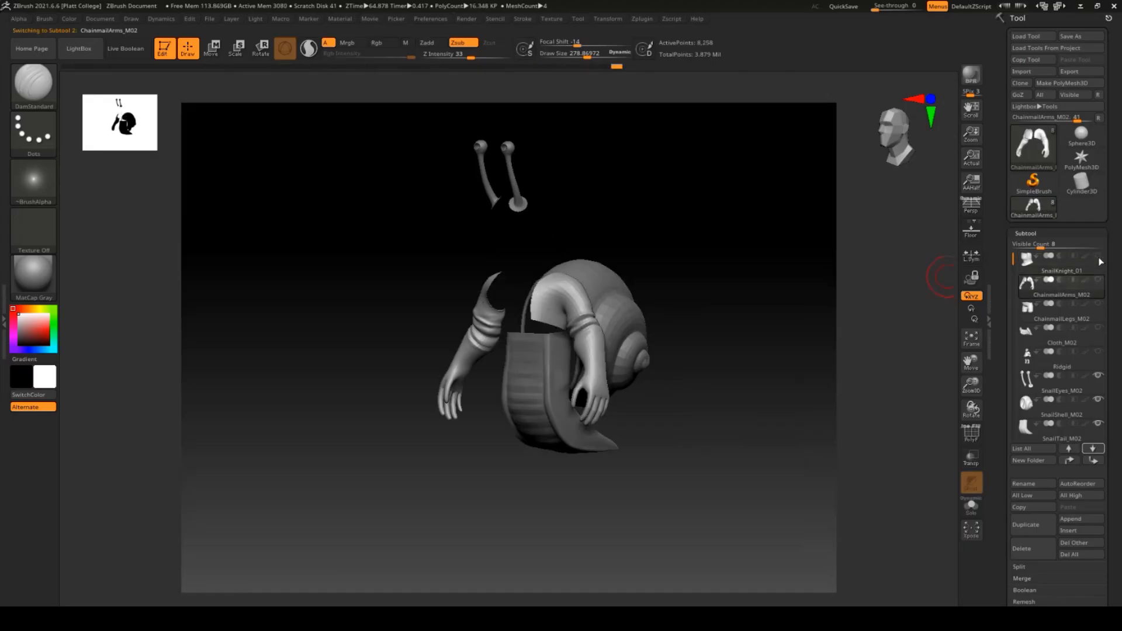
left_click(1097, 306)
left_click(1098, 330)
left_click(1099, 376)
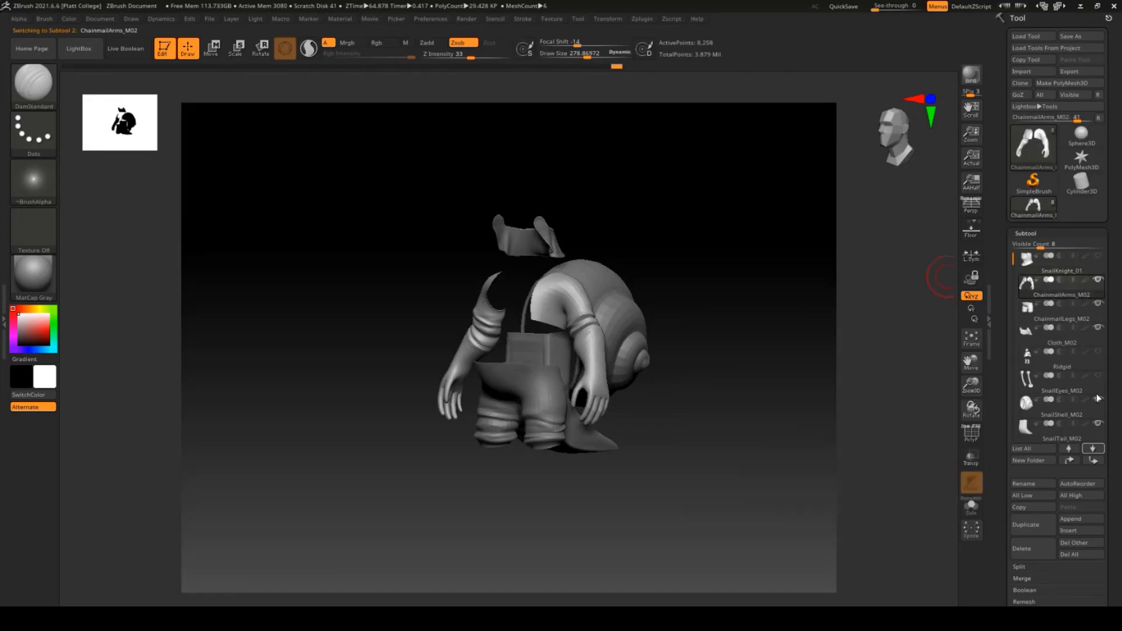
left_click(1098, 401)
left_click(1099, 425)
left_click_drag(719, 315, 756, 290)
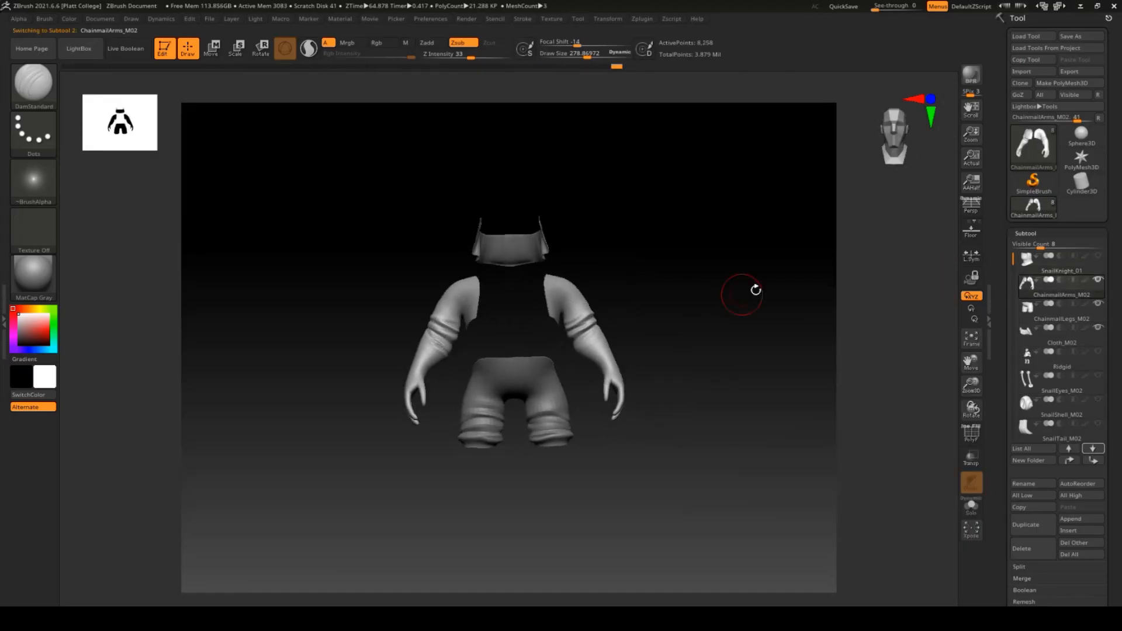
Step: Create all maps for the displayed chainmail and cloth parts, saving them in the assets folder as SnailKnight_Fabric
left_click(642, 19)
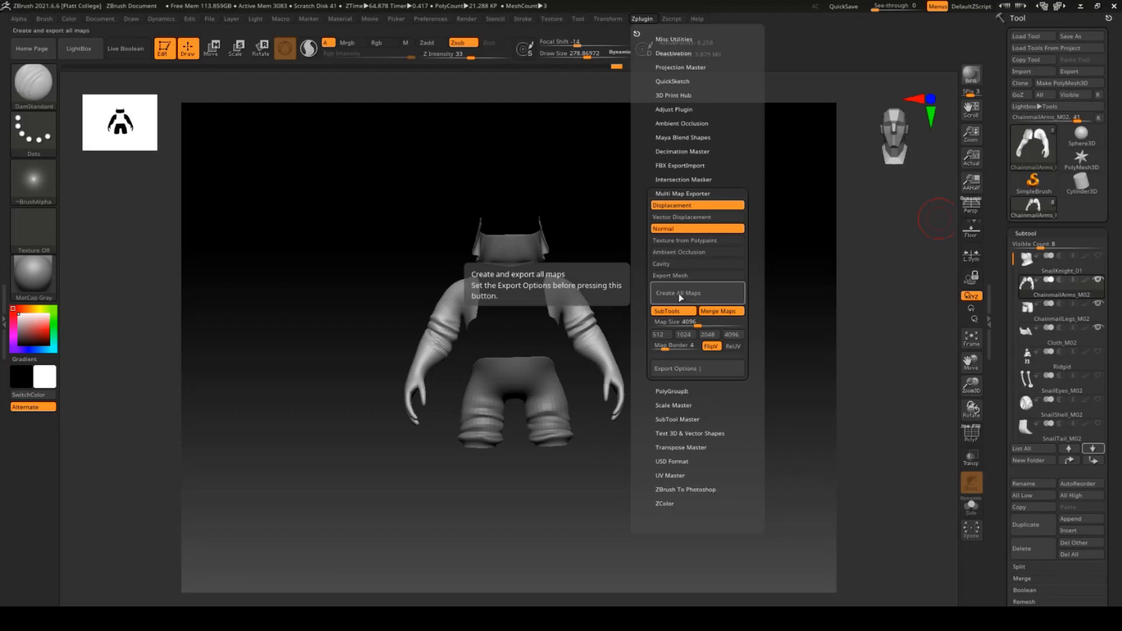
left_click(679, 293)
double_click(533, 414)
type("SnailKnightFabric")
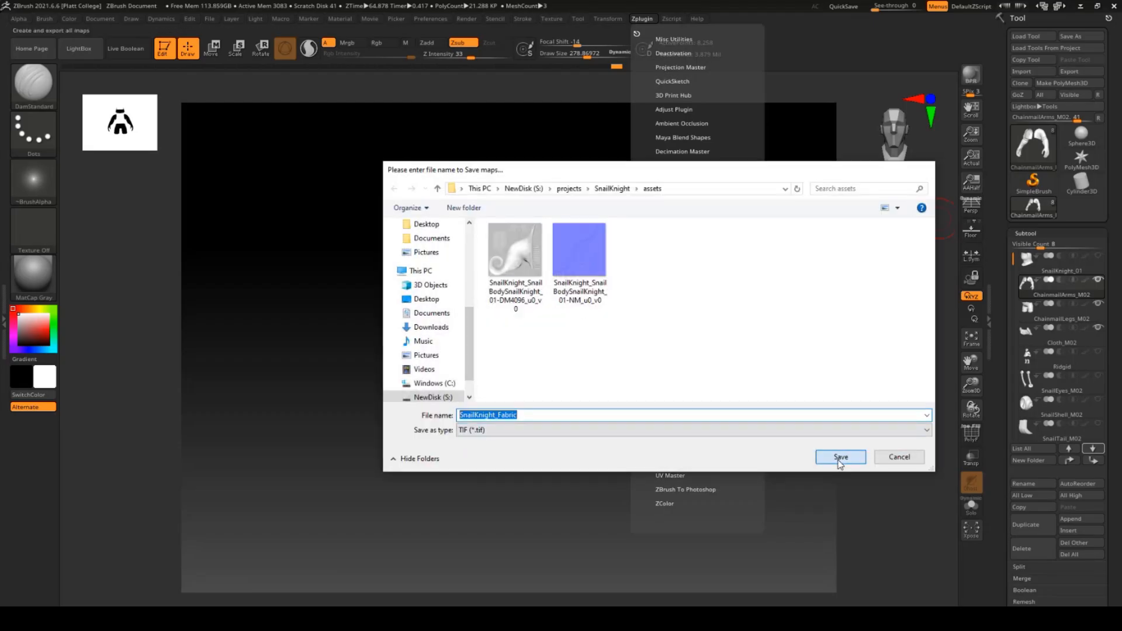
left_click(842, 458)
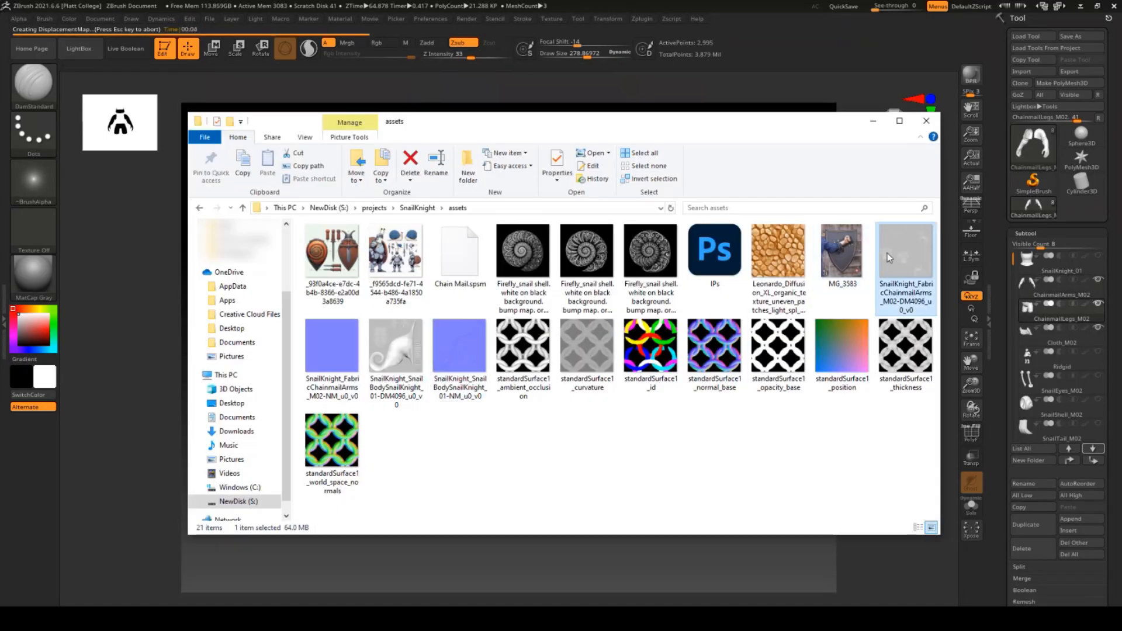
Step: Examine the exported chainmail arms displacement map in the photo viewer
double_click(888, 254)
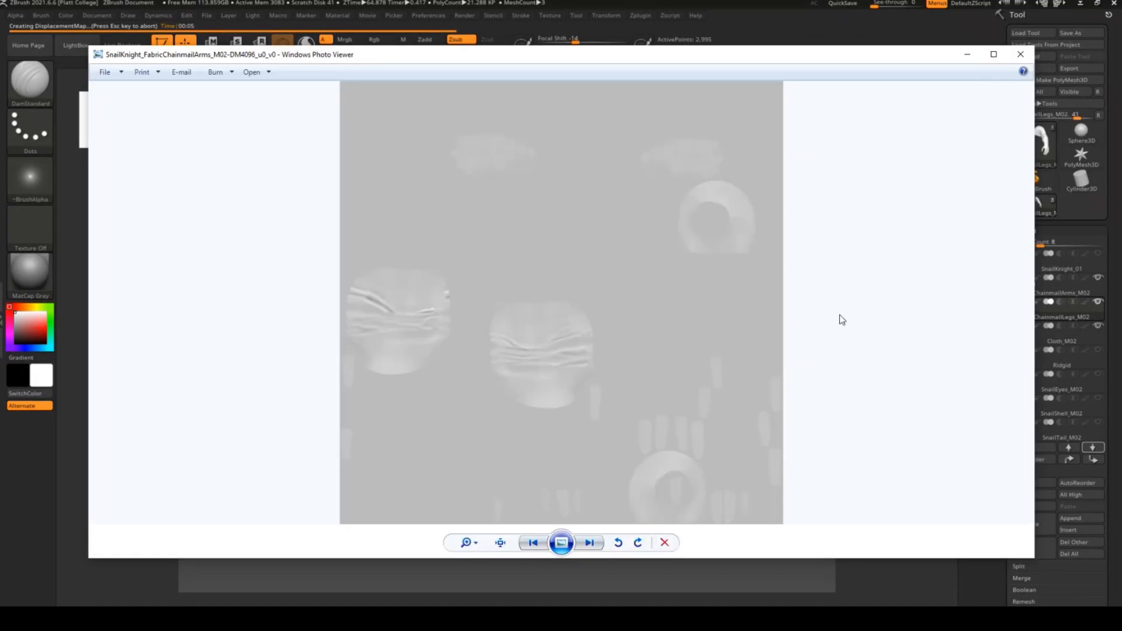
left_click(1021, 54)
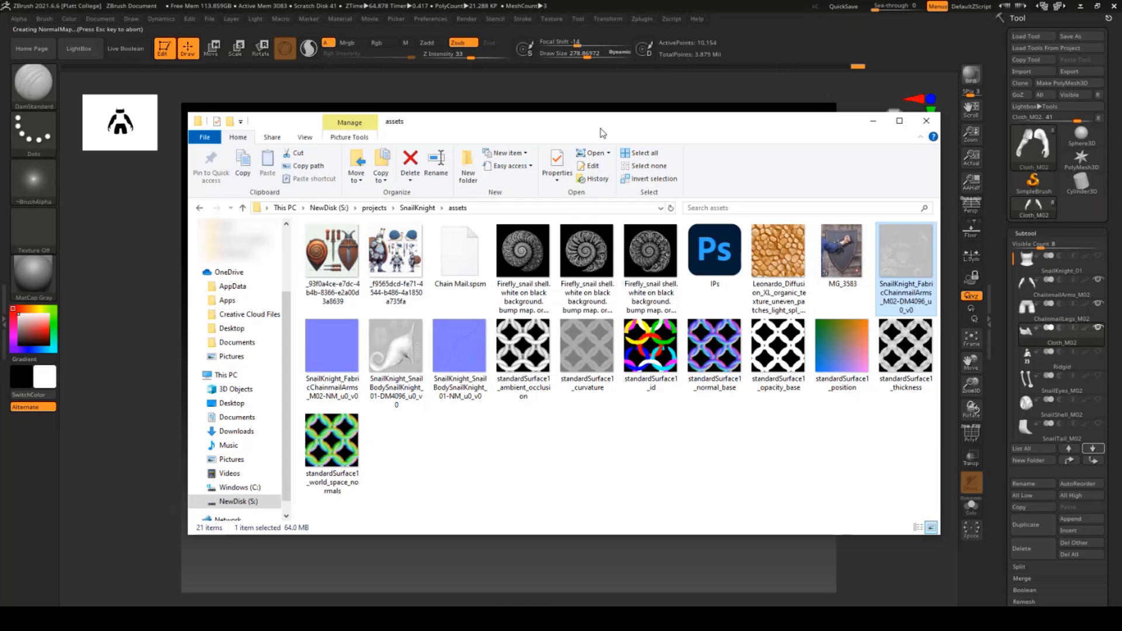
left_click_drag(602, 133, 512, 501)
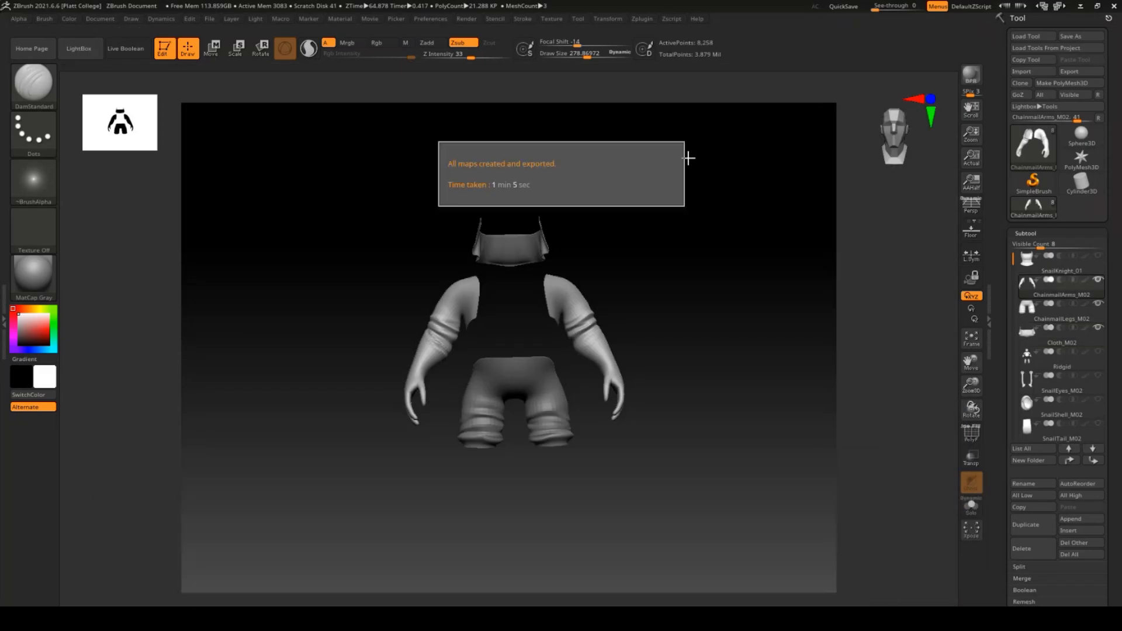
Step: Rename the fabric displacement map in the assets folder to SnailKnight_FabricDisp
key("alt+Tab")
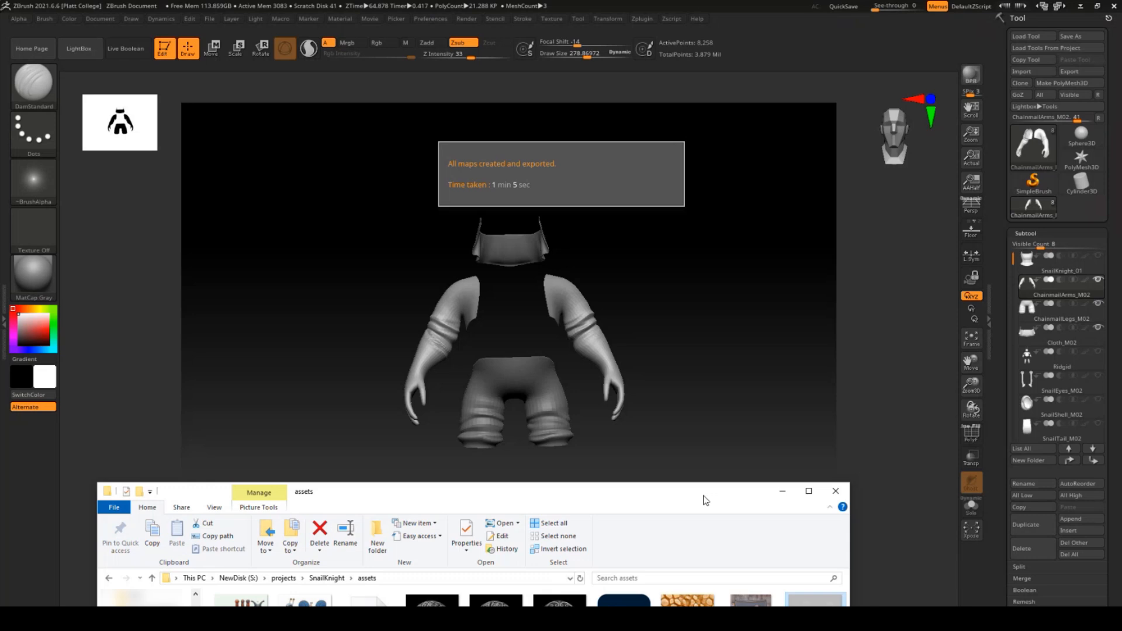
left_click_drag(702, 496, 770, 148)
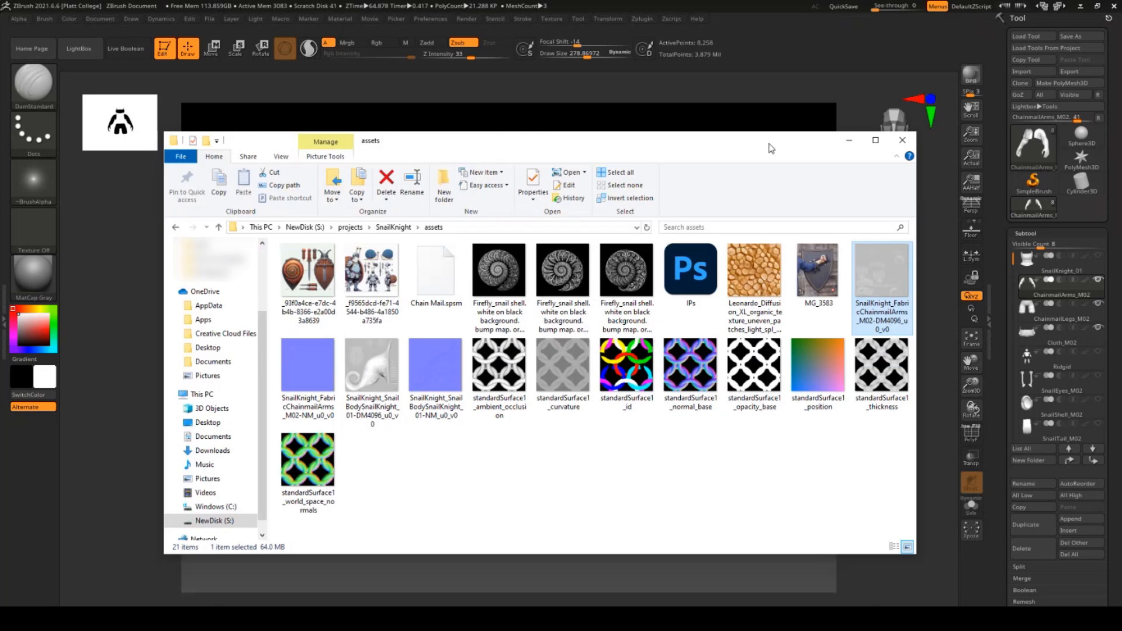
left_click(885, 314)
left_click_drag(856, 313, 910, 328)
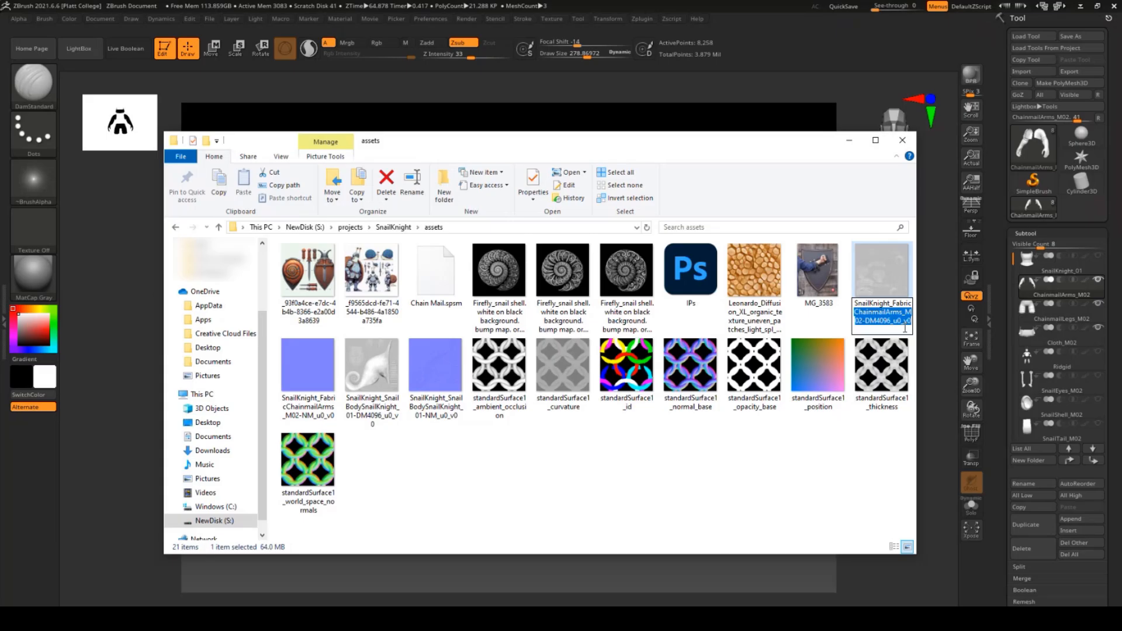
type("Disp")
left_click(867, 316)
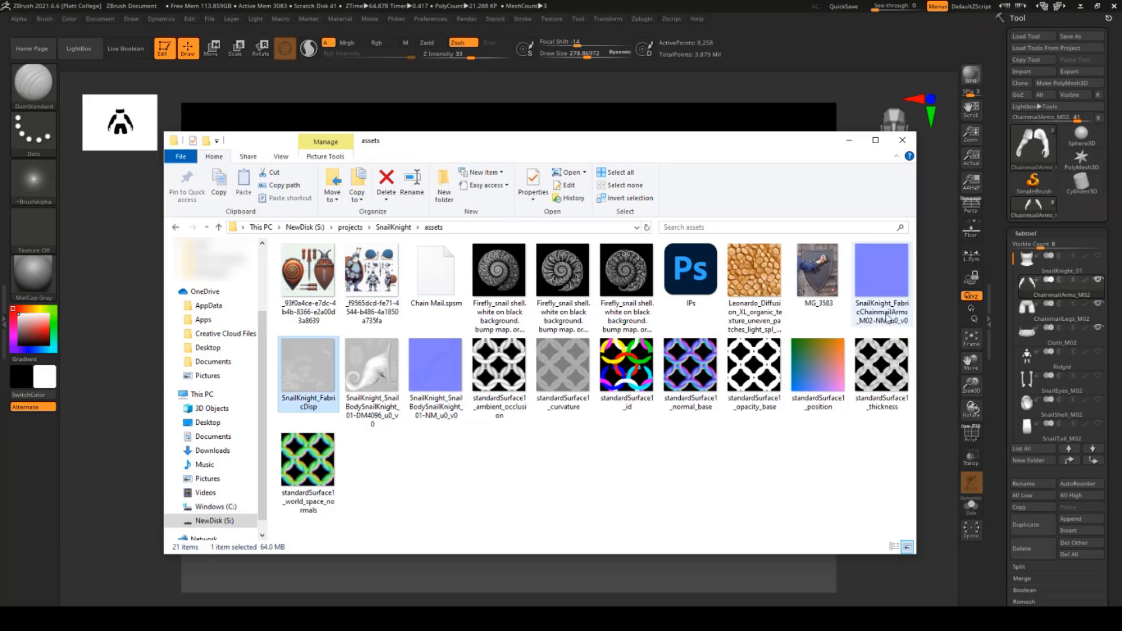
Step: Rename the fabric normal map to SnailKnight_FabricNormal
left_click(861, 317)
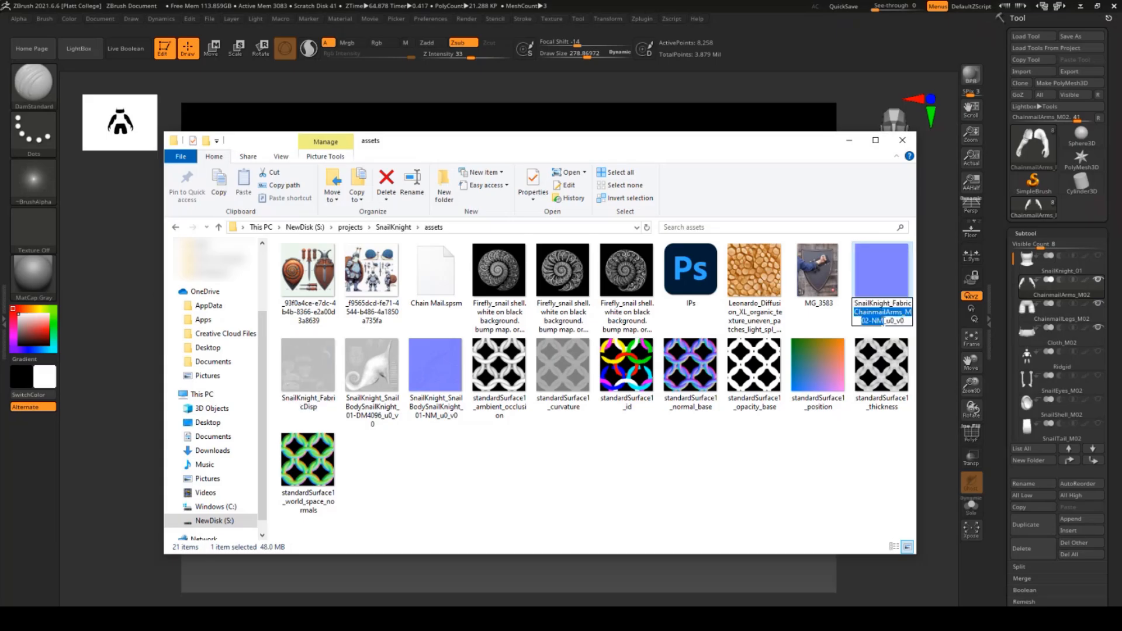
left_click_drag(862, 318, 925, 332)
type("Normal")
key("Return")
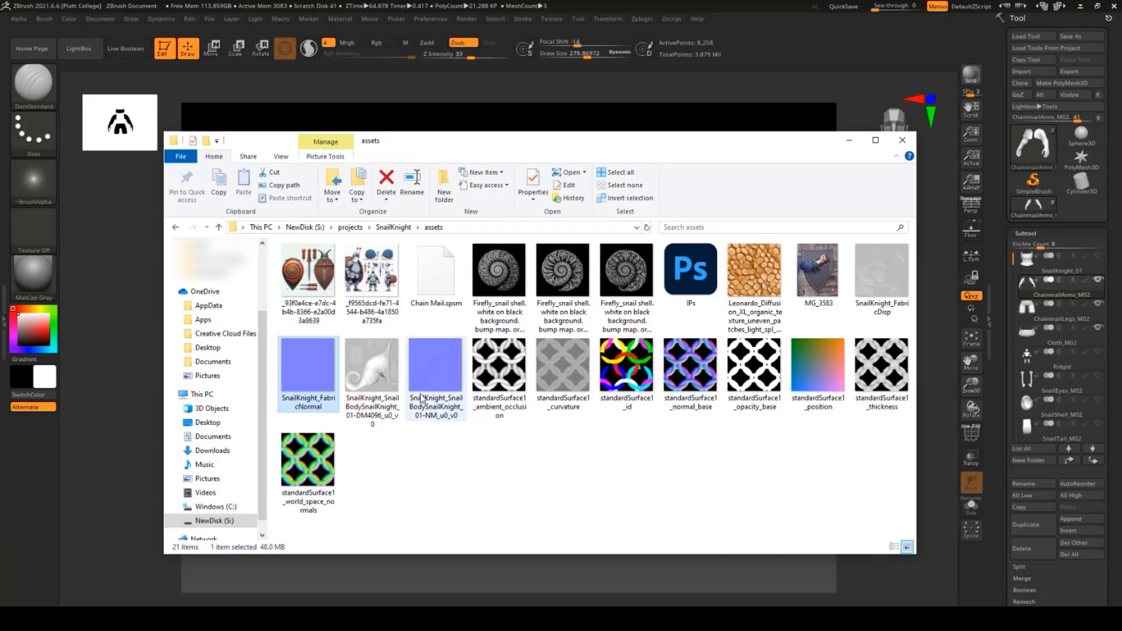
Step: Rename the snail body displacement map to SnailKnight_SnailBodyDisp
left_click(375, 409)
left_click(375, 412)
left_click_drag(363, 407, 401, 416)
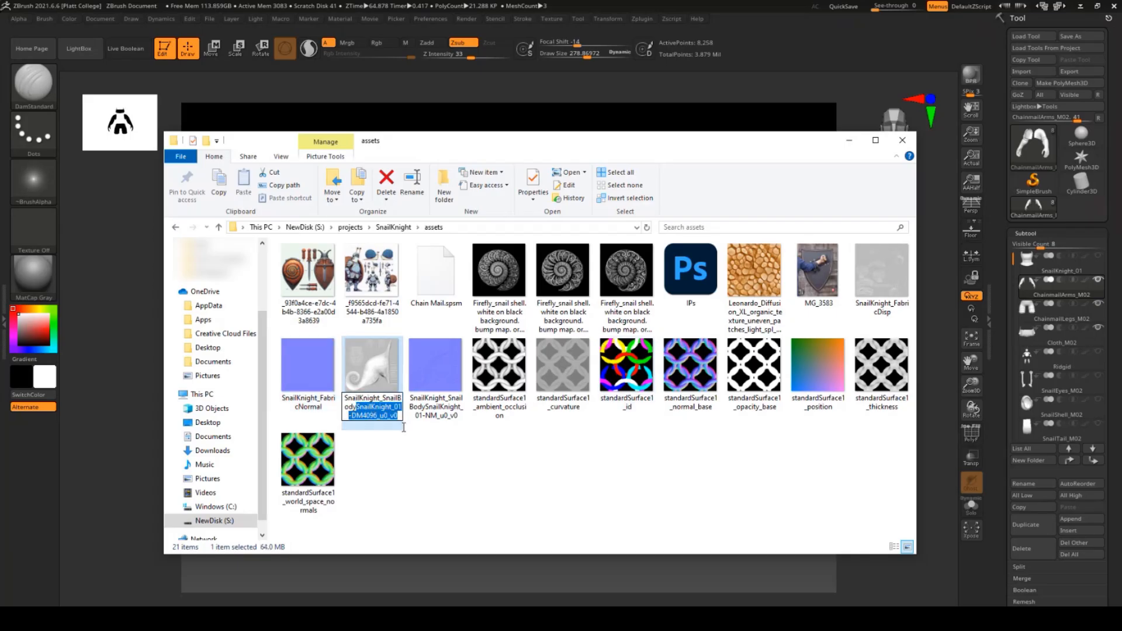
type("Disp")
key("Return")
Step: Rename the snail body normal map to SnailKnight_SnailBodyNormal
left_click(436, 403)
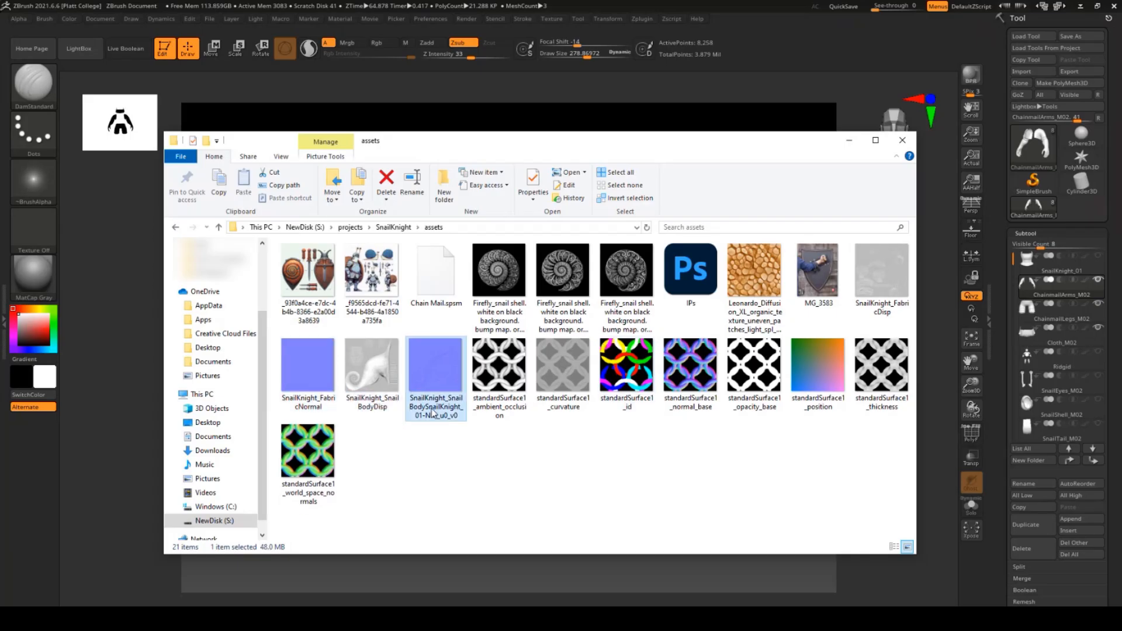
left_click(435, 403)
left_click_drag(420, 407, 456, 416)
type("Normal")
key("Return")
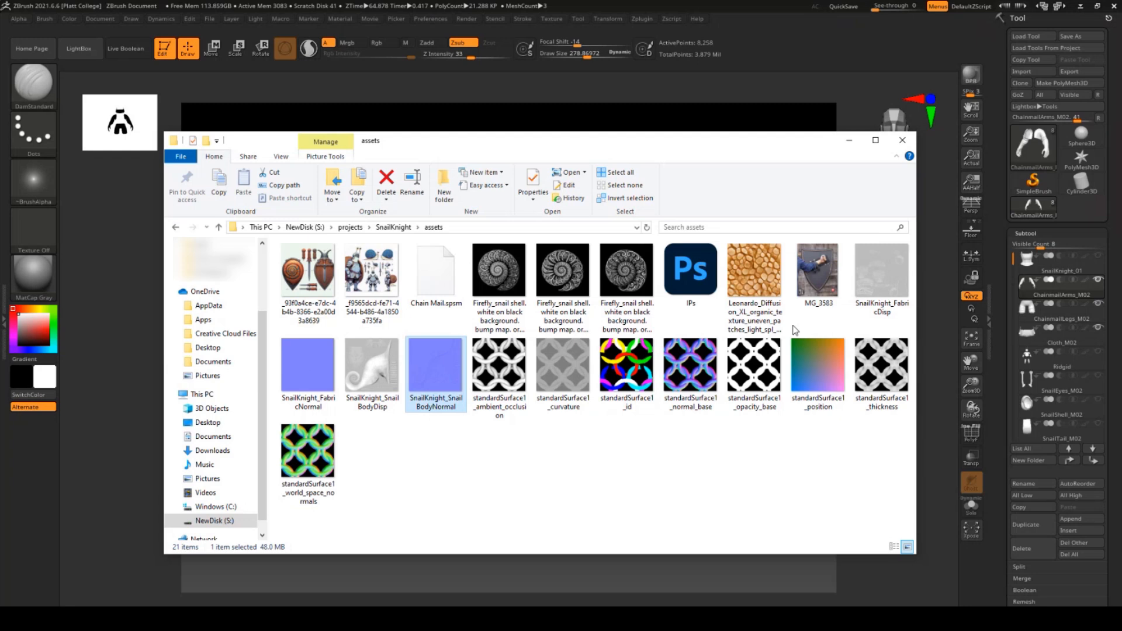
Step: Examine the Leonardo_Diffusion_XL organic texture image from the assets folder
double_click(753, 271)
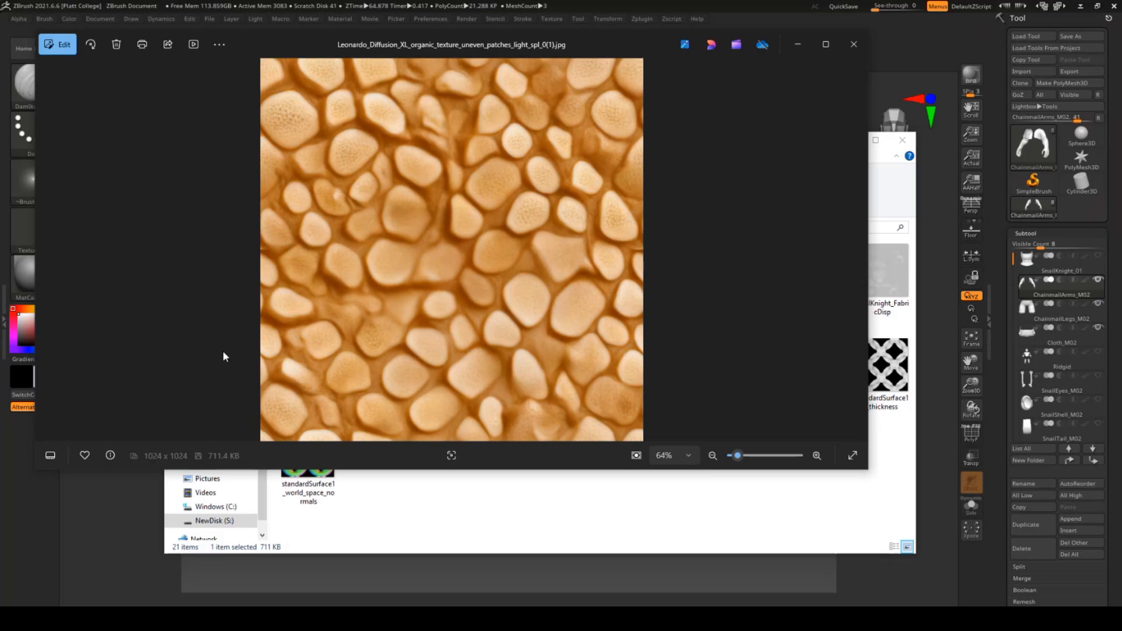
left_click(854, 44)
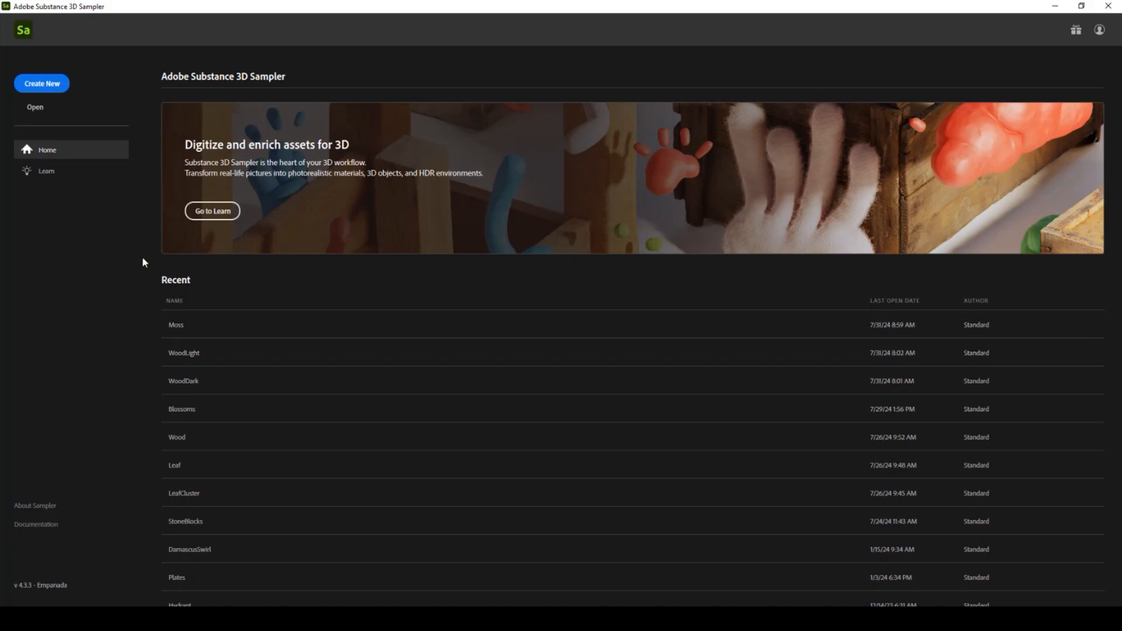
Step: Create a Substance 3D Sampler project and import the Leonardo organic texture with the AI-powered Image to material template at 1024 × 1024
left_click(42, 83)
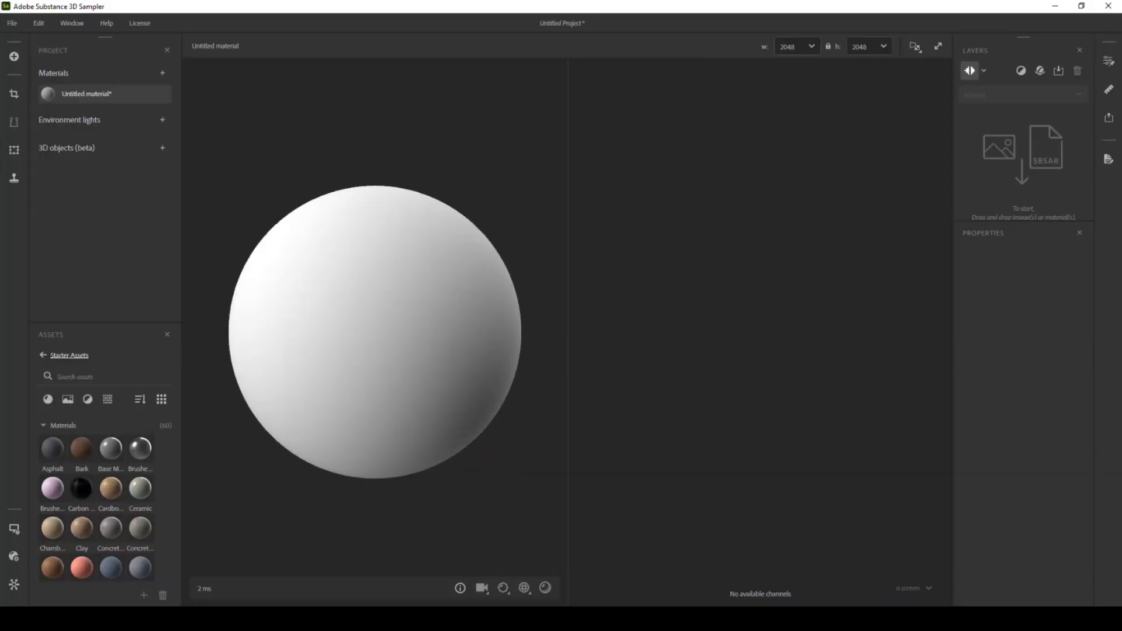
key("alt+Tab")
left_click_drag(754, 270, 1016, 163)
left_click(894, 11)
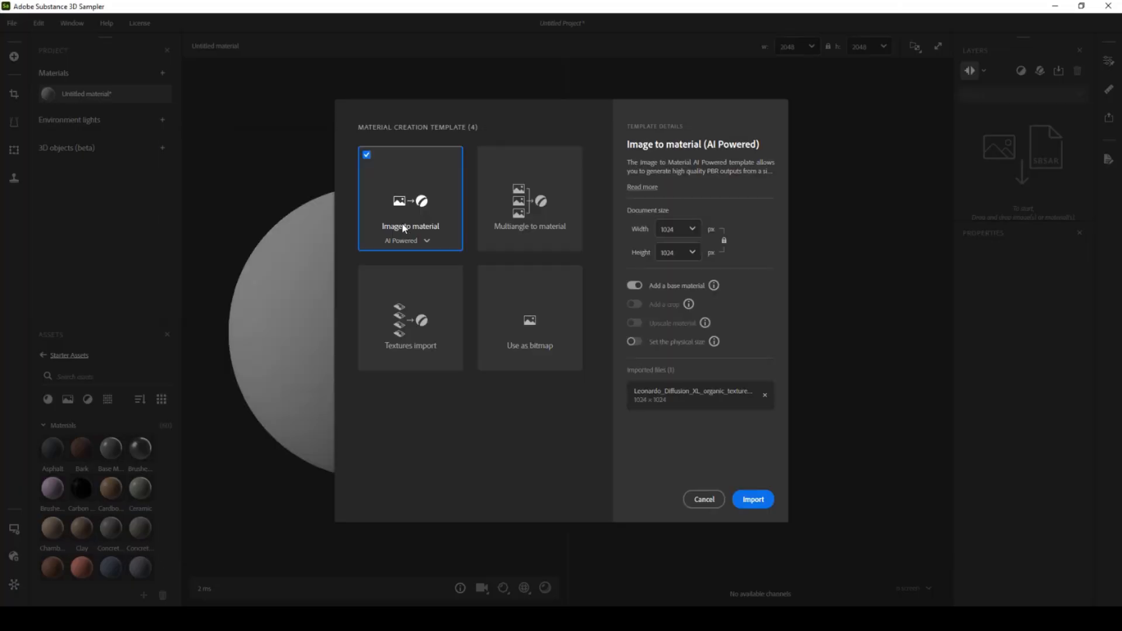
left_click(753, 499)
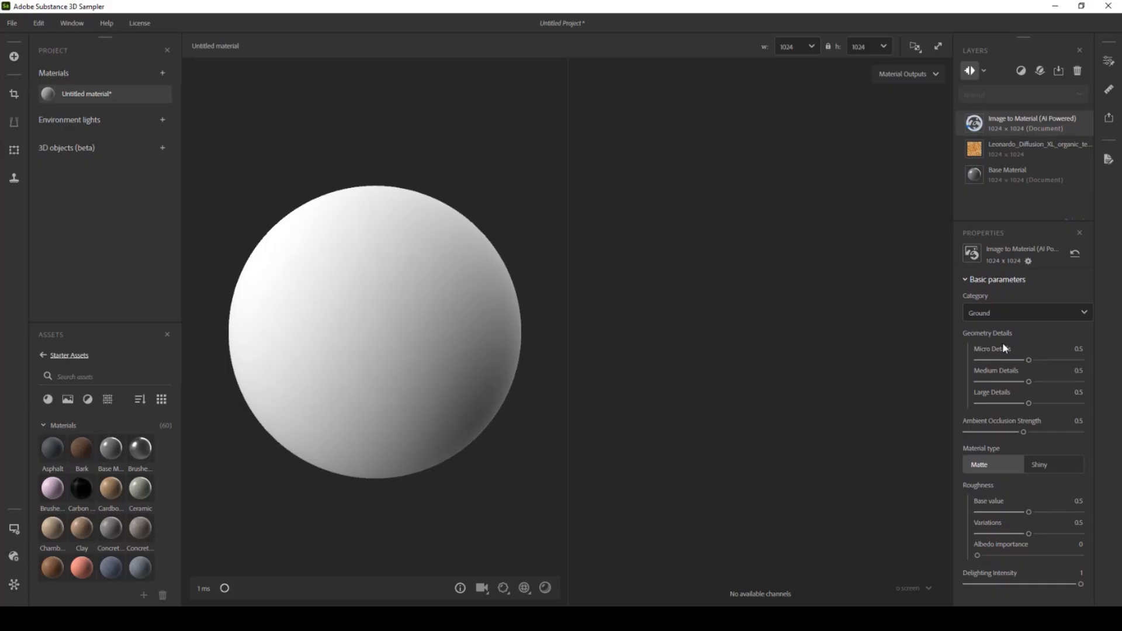
Step: Set the Image to Material category to Organic and the material type to Shiny
left_click(1004, 317)
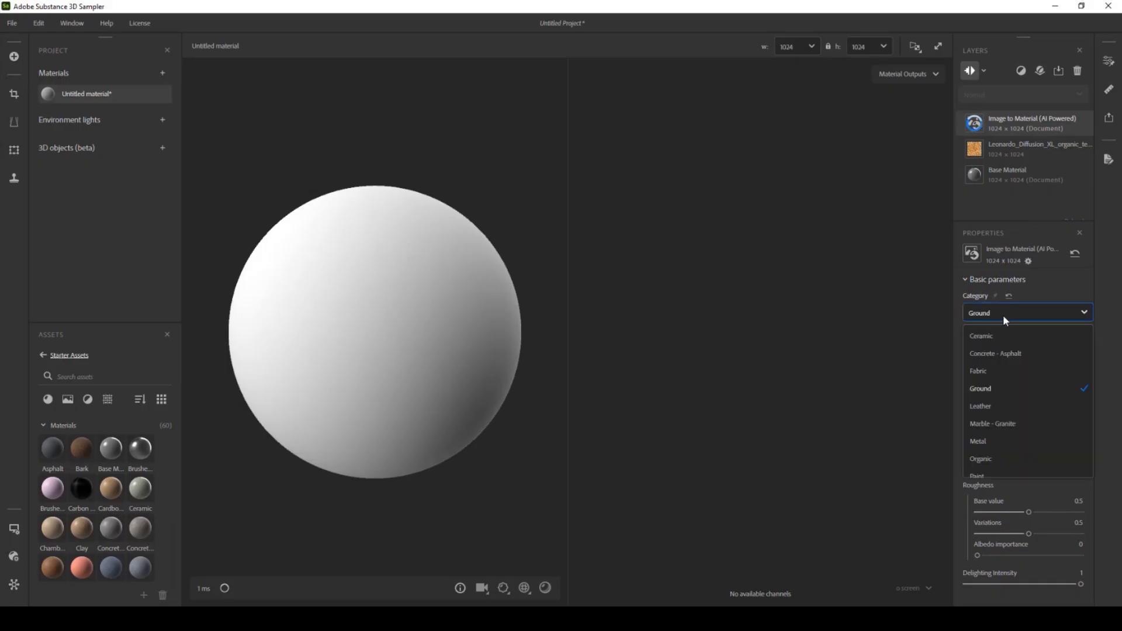
left_click(989, 459)
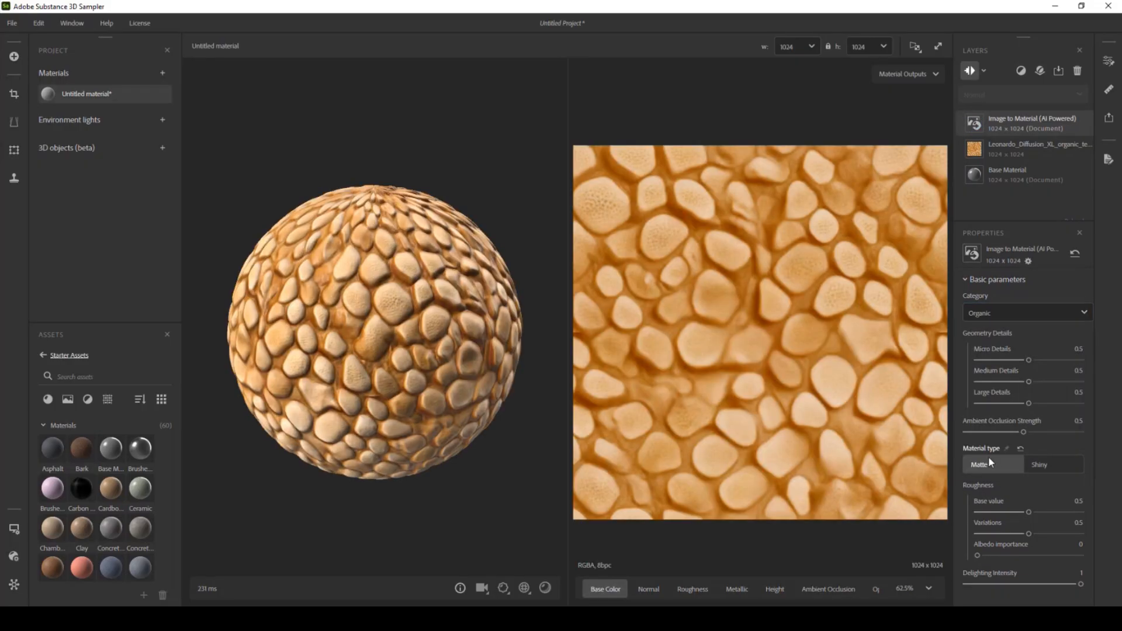
left_click(1050, 463)
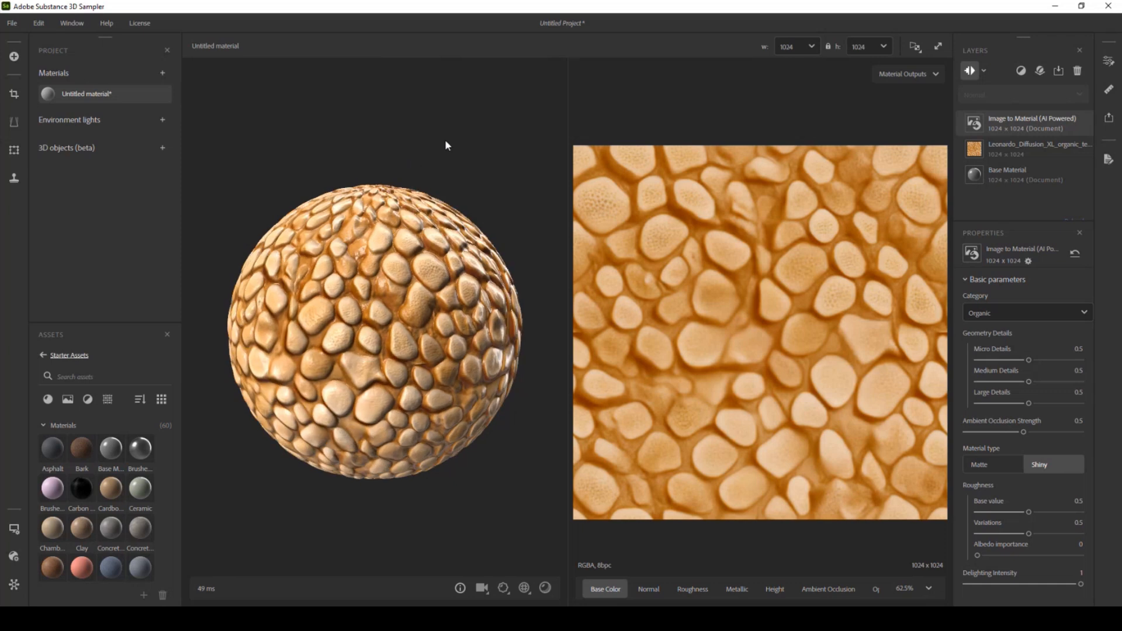
Step: Set the texture tiling of the 3D preview sphere to 6
left_click(524, 588)
mouse_move(521, 566)
left_mouse_down()
mouse_move(480, 566)
mouse_move(524, 573)
left_mouse_up()
left_click(508, 554)
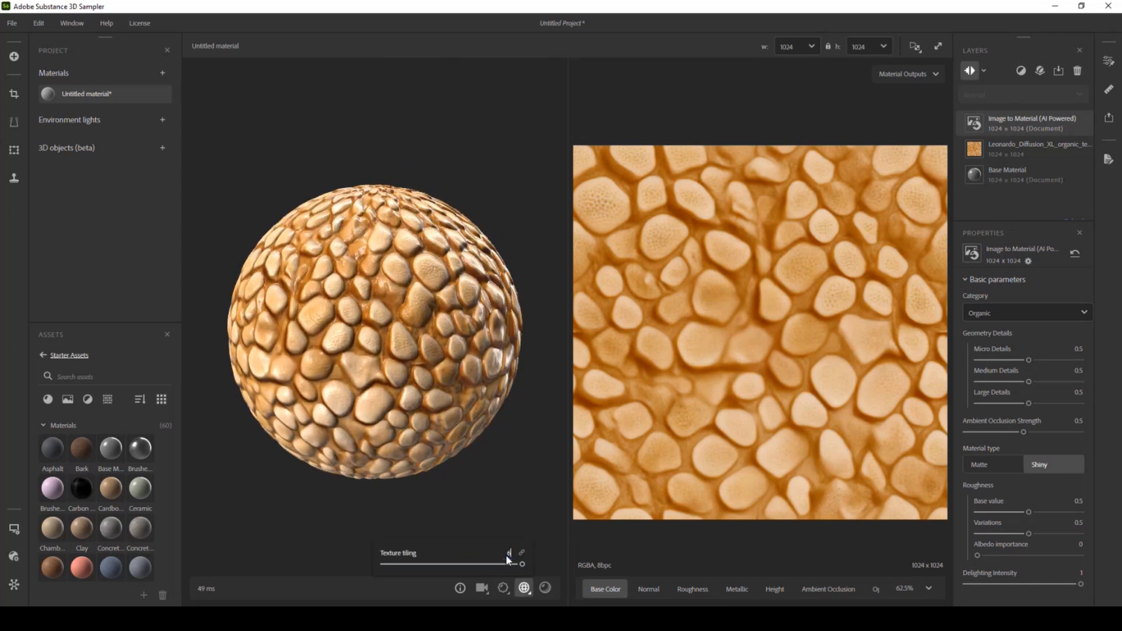
type("6")
key("Return")
Step: Examine the tiled organic material on the preview sphere from several distances and angles
scroll(525, 428, "down", 5)
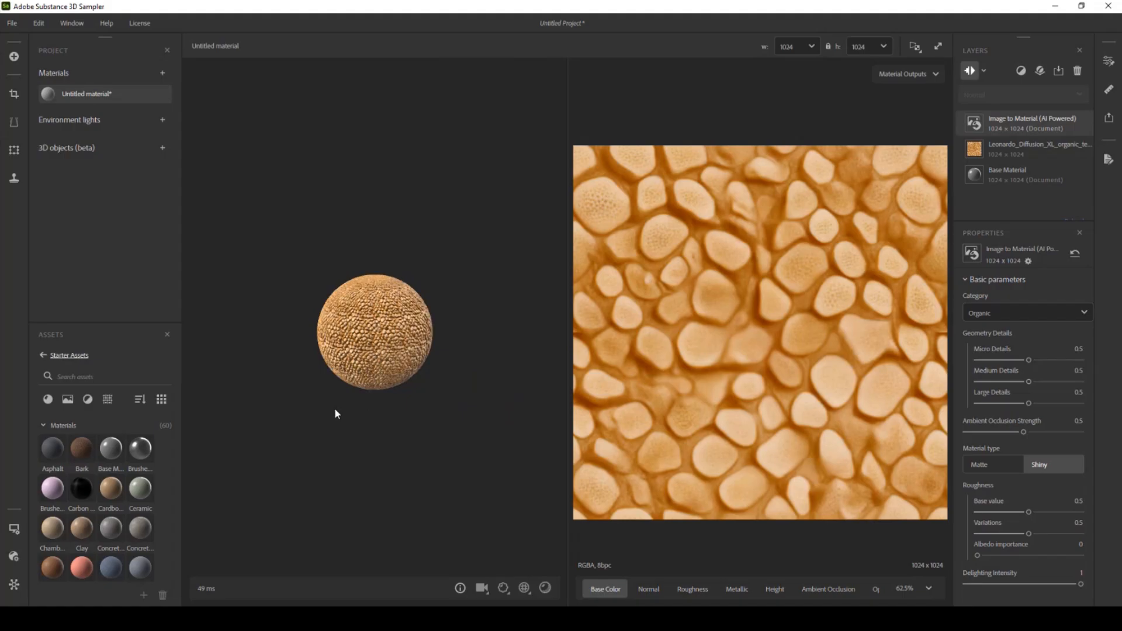
scroll(415, 394, "up", 5)
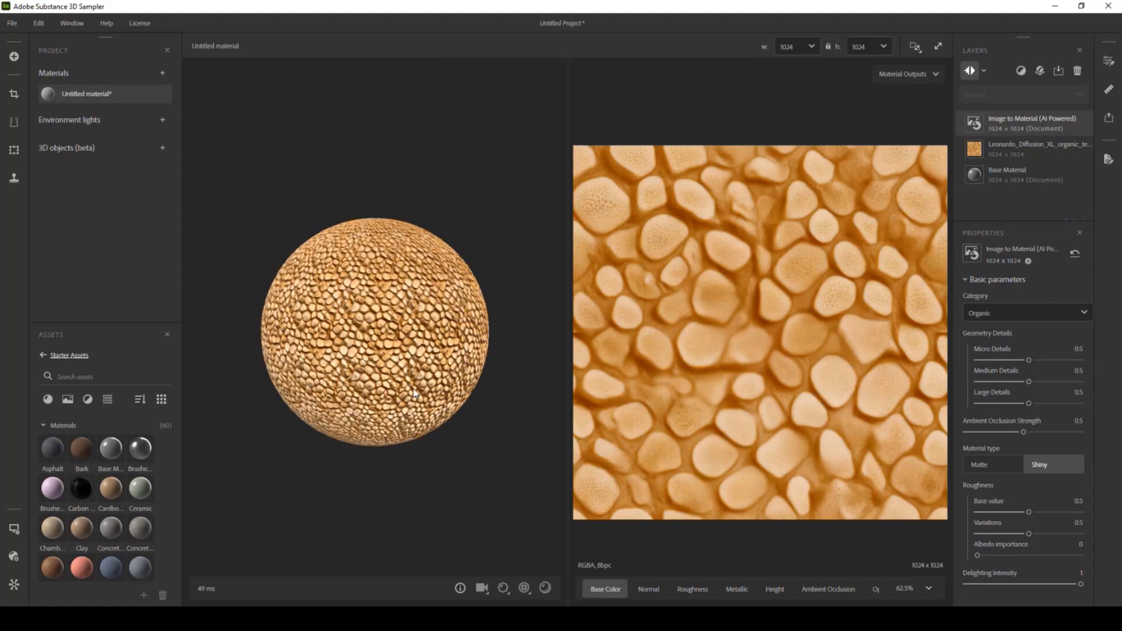
left_click_drag(414, 394, 491, 409)
left_click_drag(425, 354, 345, 375)
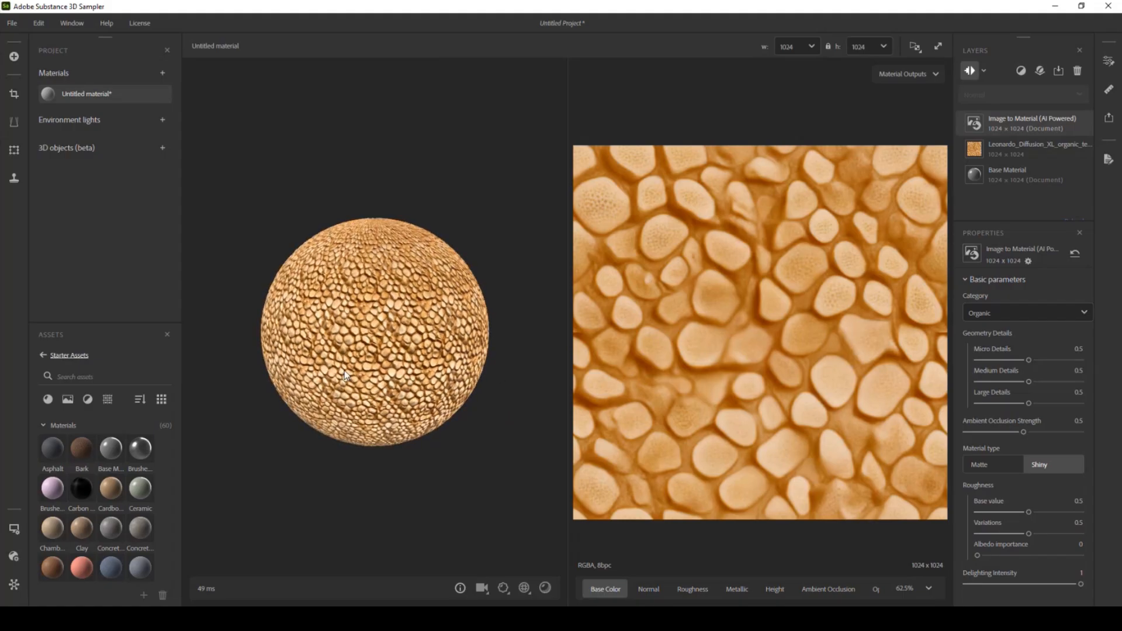
scroll(409, 388, "down", 5)
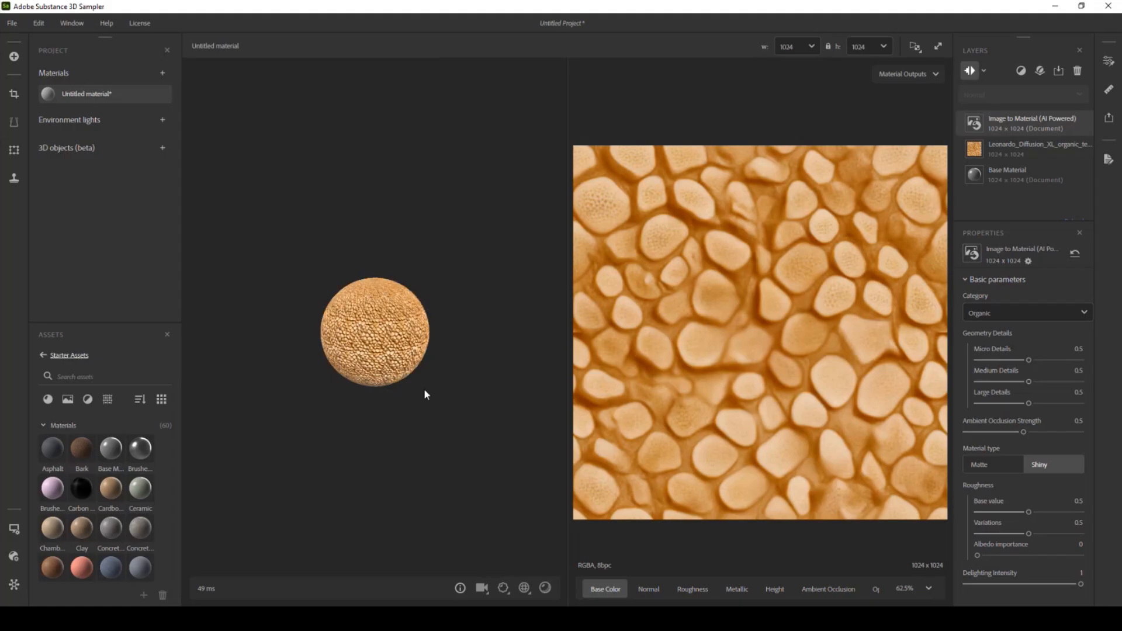
left_click_drag(425, 395, 339, 342)
scroll(395, 398, "up", 5)
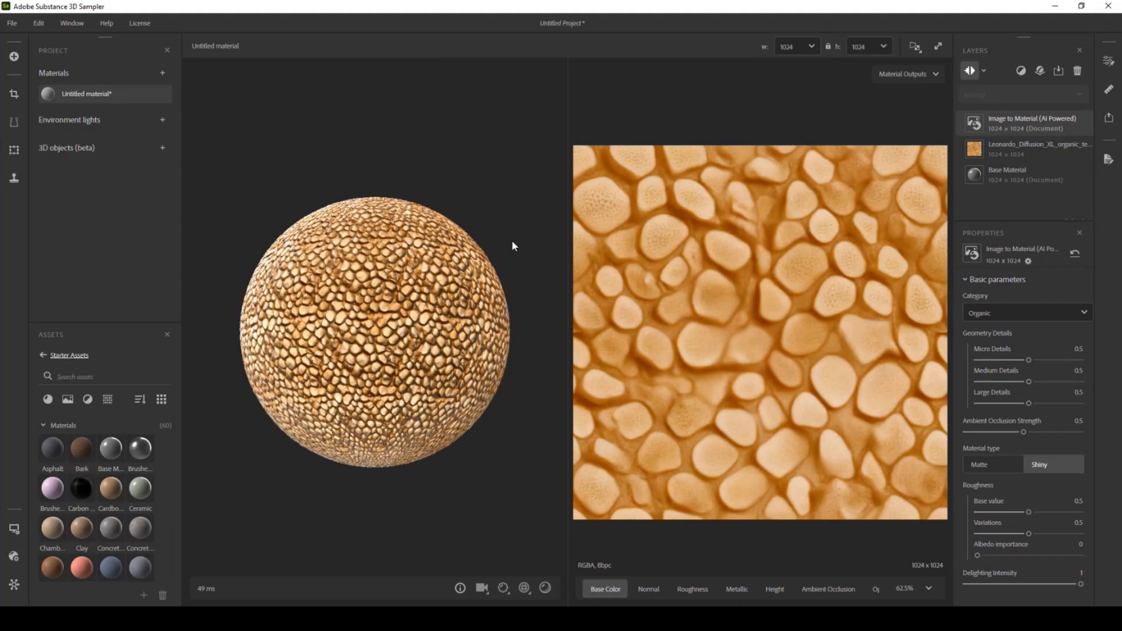
left_click_drag(513, 246, 467, 266)
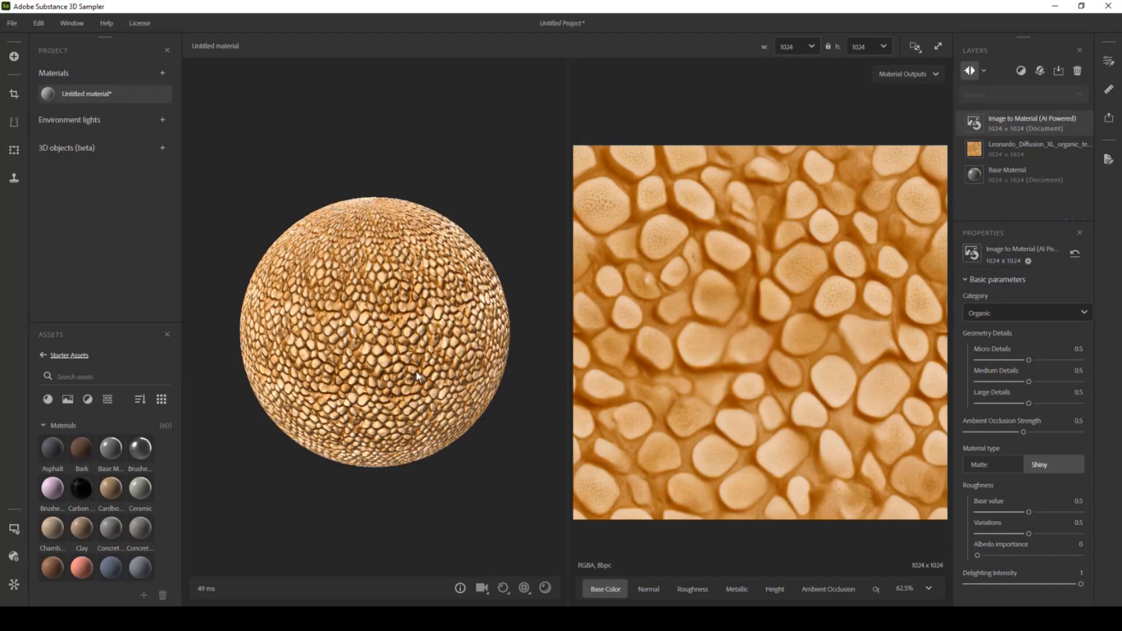
Step: Add a Normal/Height Adjustment filter with its Normal - Intensity parameter exposed and set to -0.79
left_click(1022, 71)
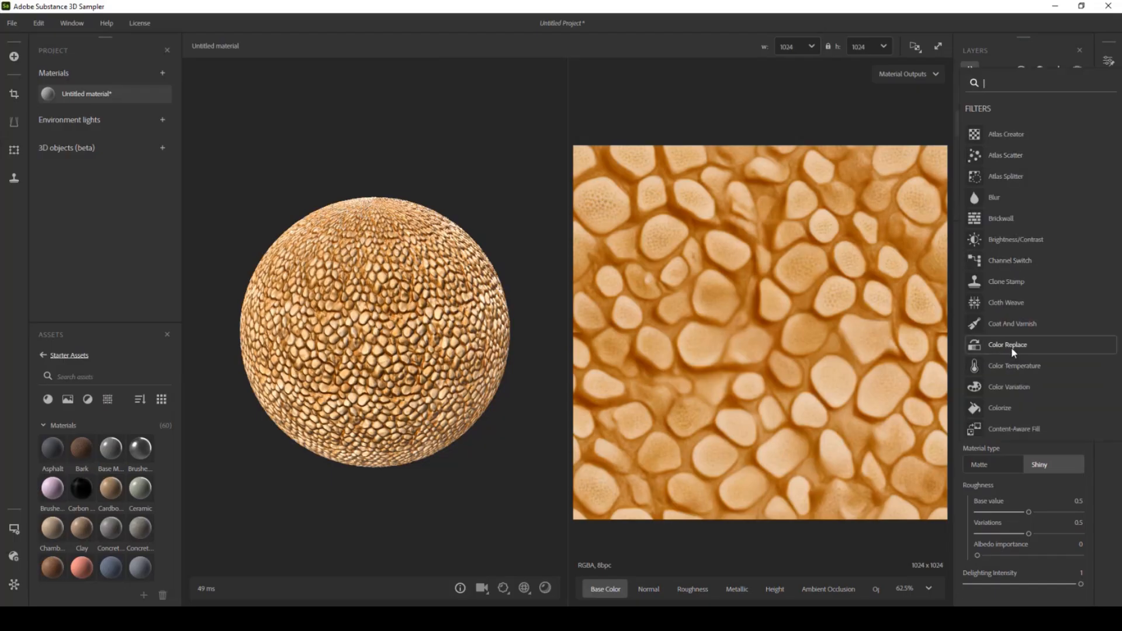
type("norm")
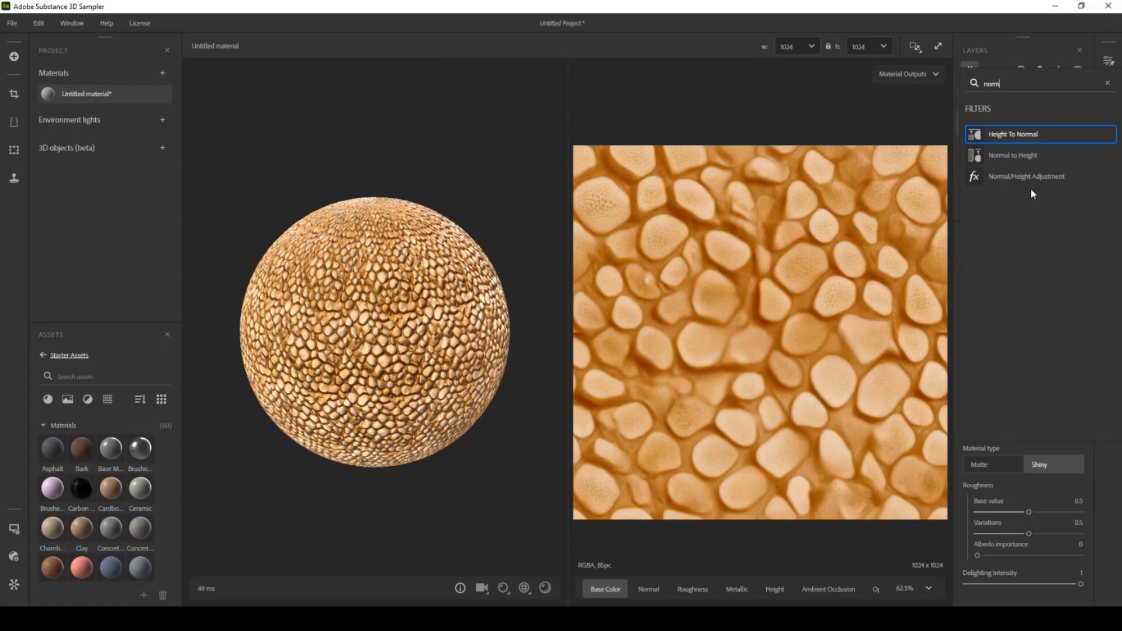
left_click(1027, 181)
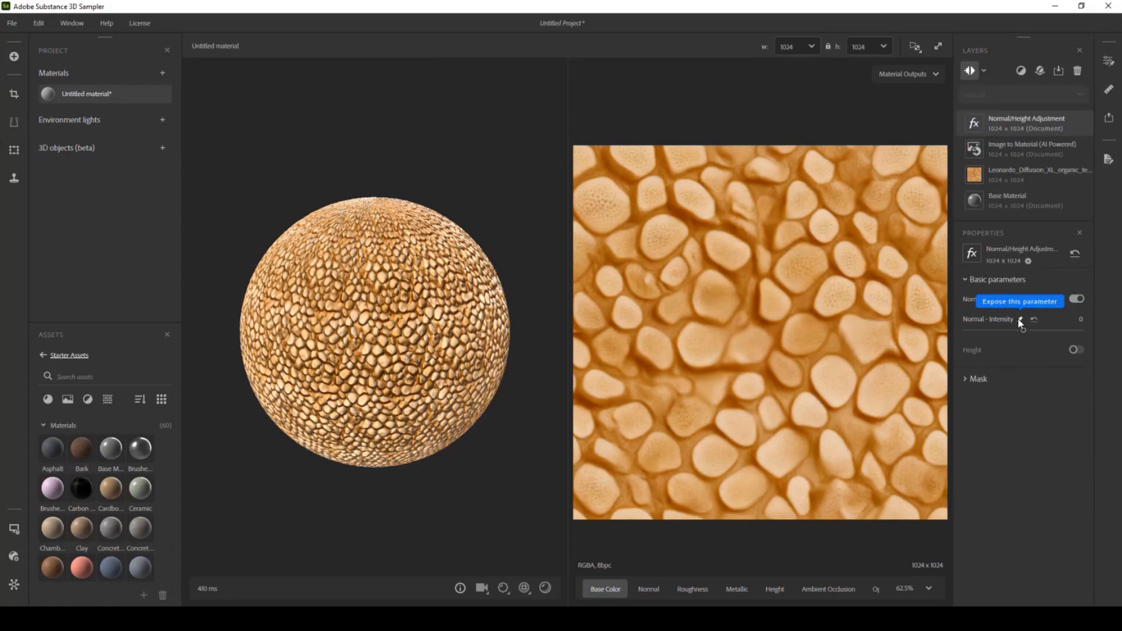
left_click(1021, 320)
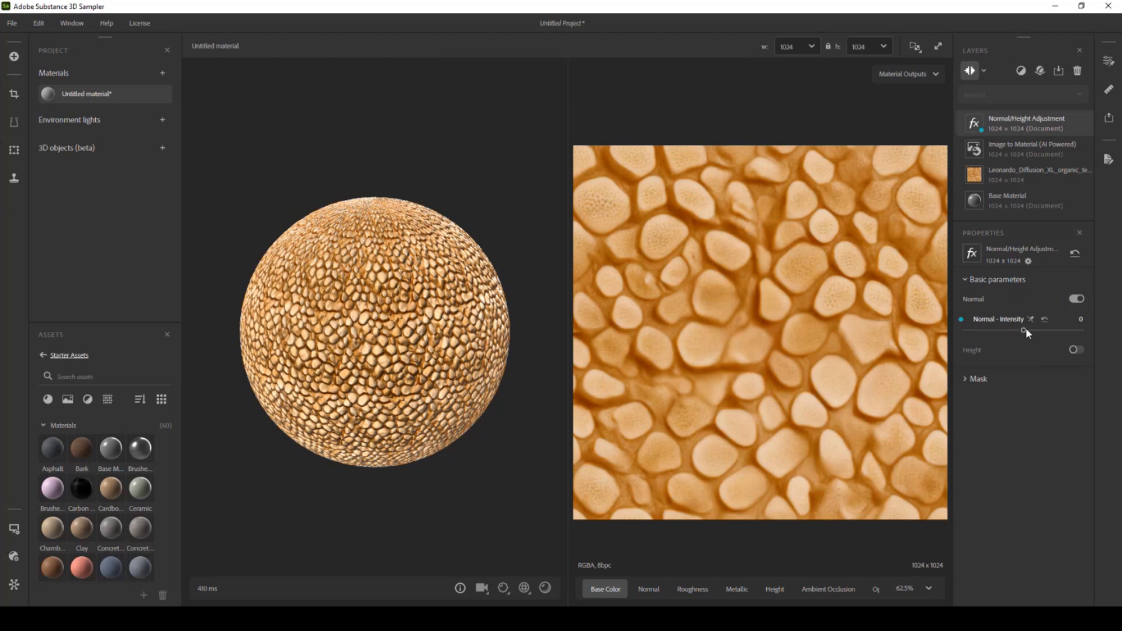
left_click_drag(1023, 330, 979, 327)
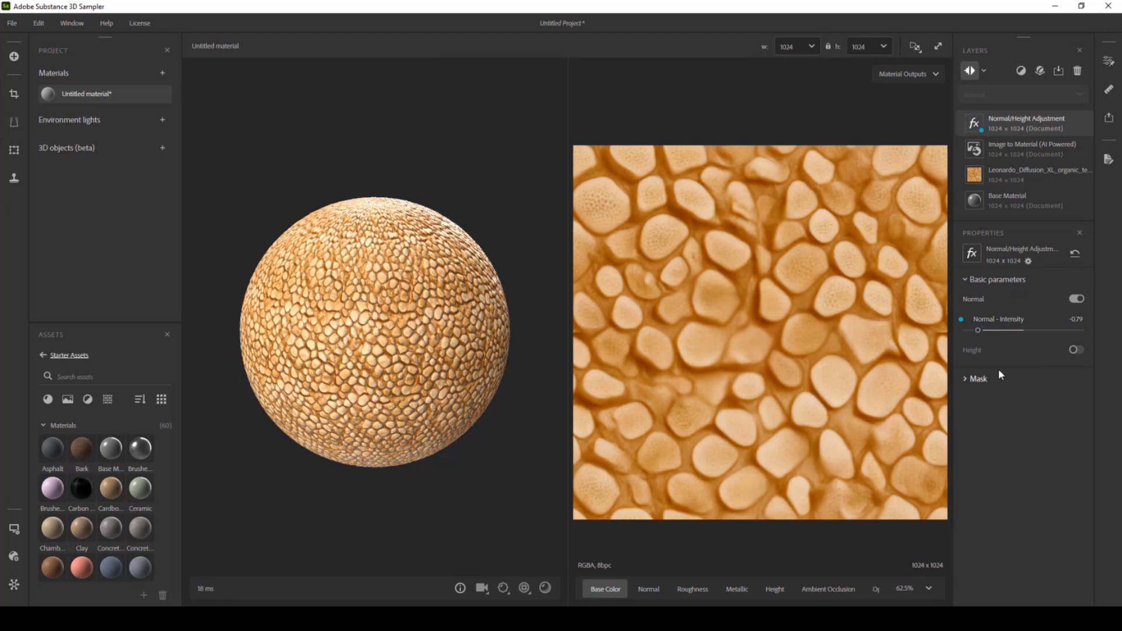
left_click_drag(471, 180, 478, 147)
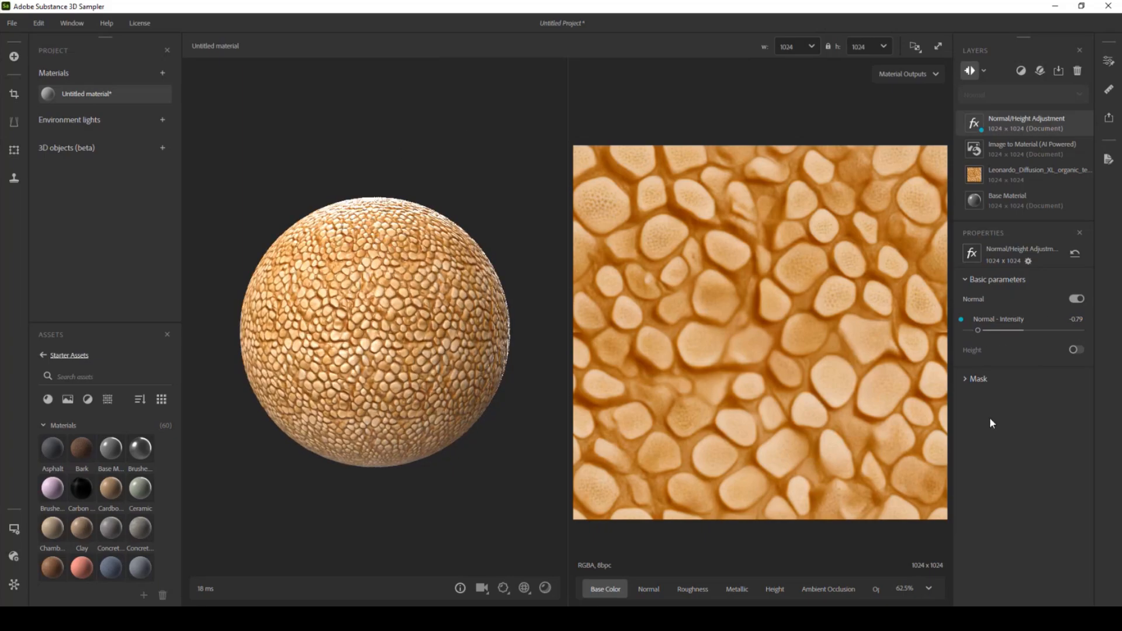
Step: Save the Sampler project as SnailSkin in the SnailKnight project's assets folder
left_click(12, 28)
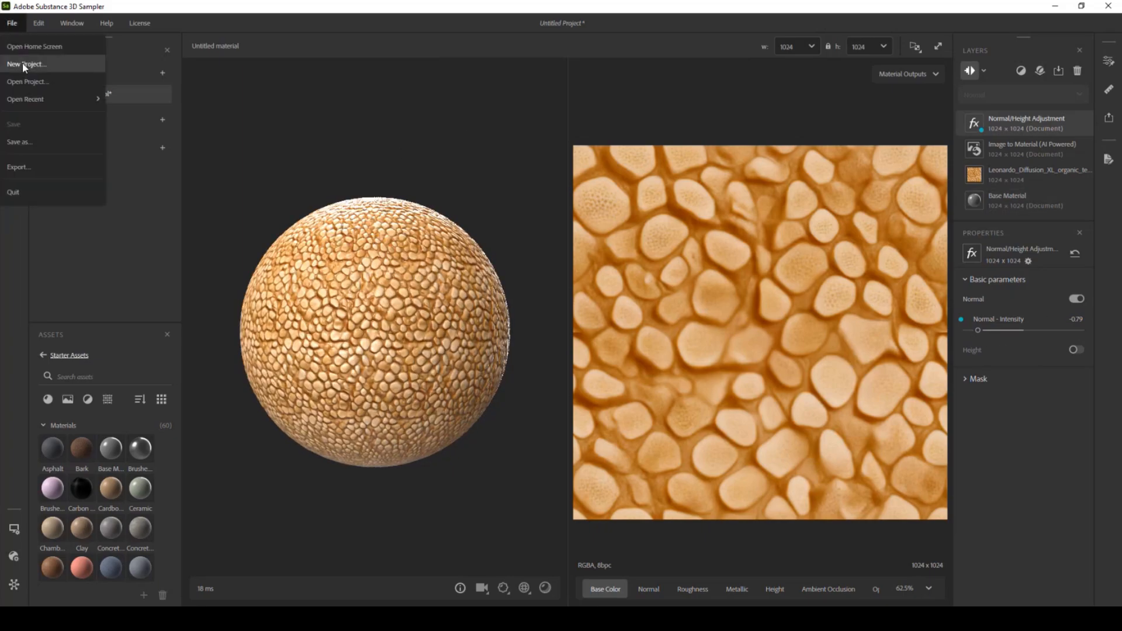
left_click(22, 142)
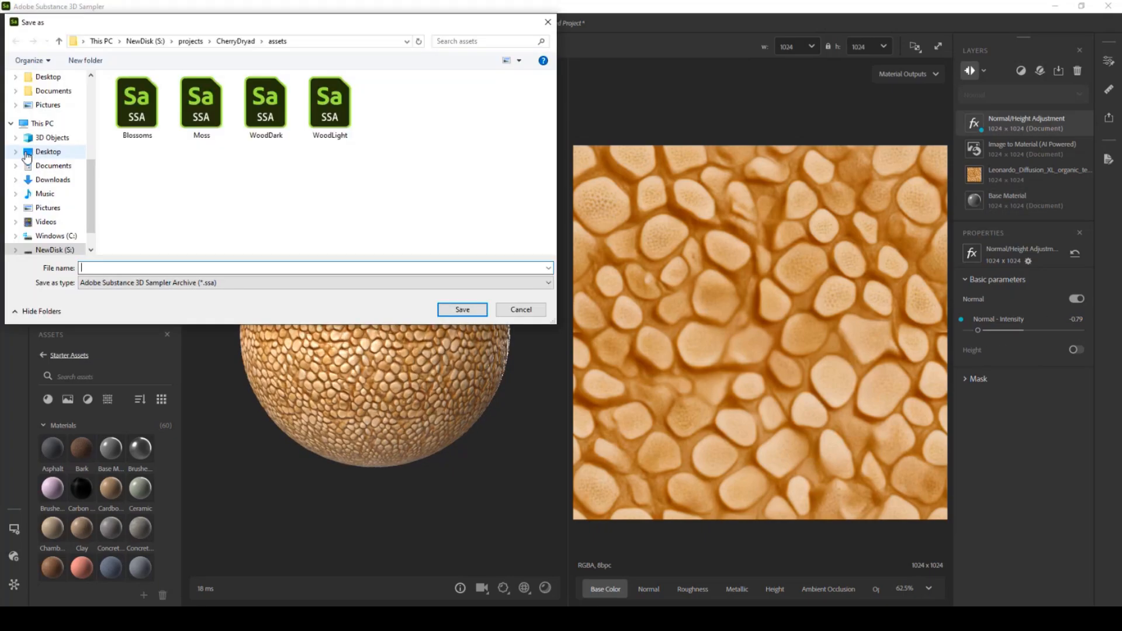
left_click(191, 41)
left_click_drag(553, 94, 556, 206)
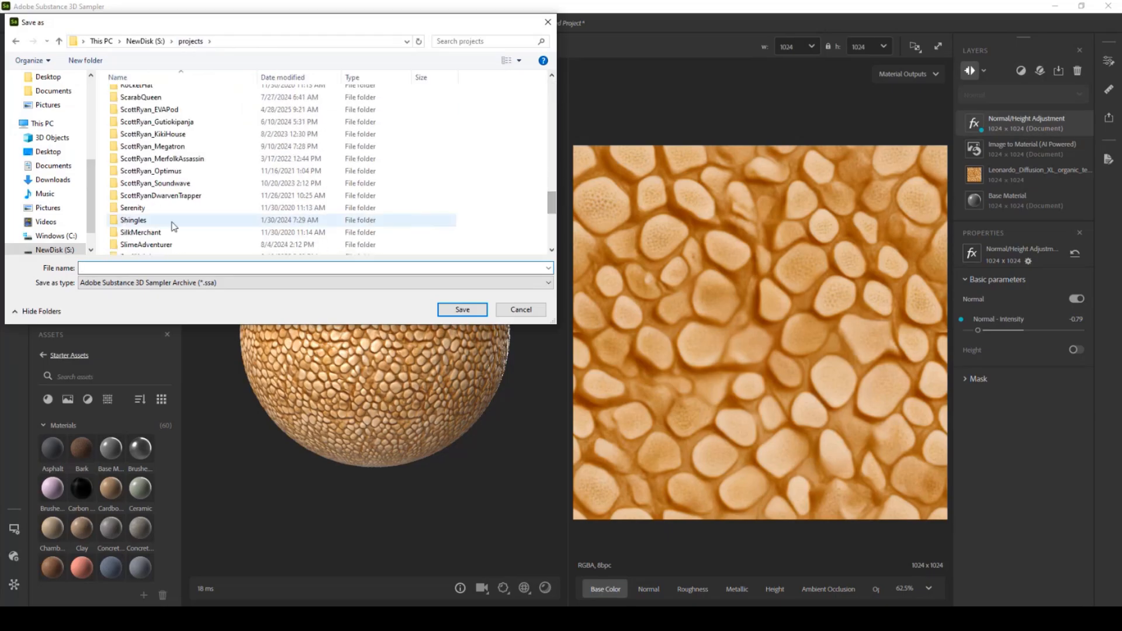
scroll(149, 222, "down", 1)
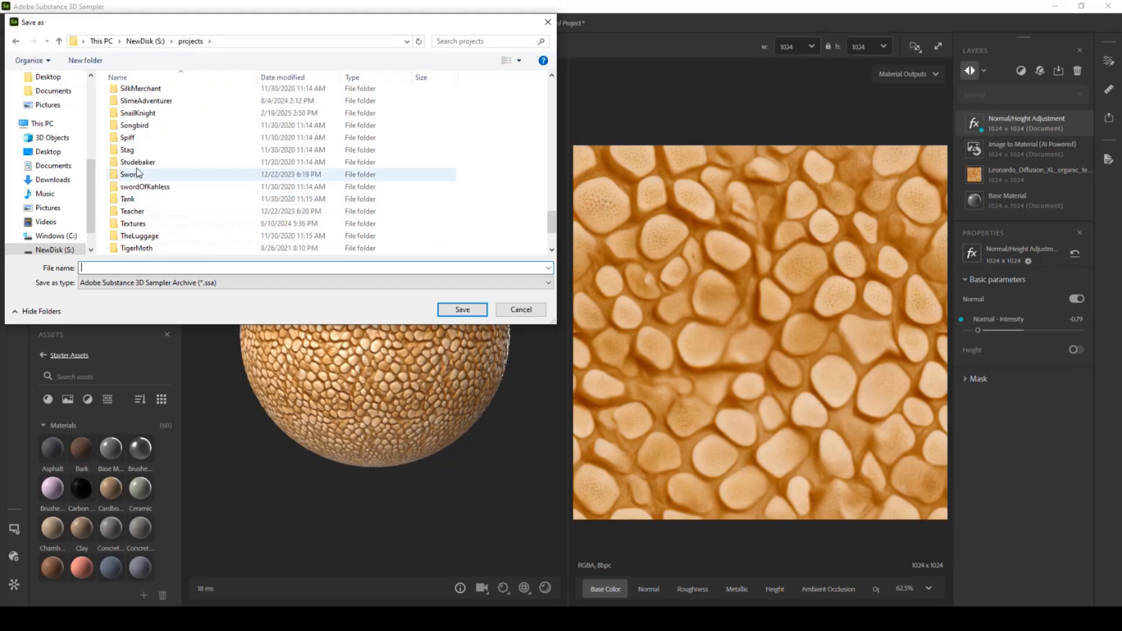
double_click(139, 224)
double_click(131, 94)
left_click(201, 268)
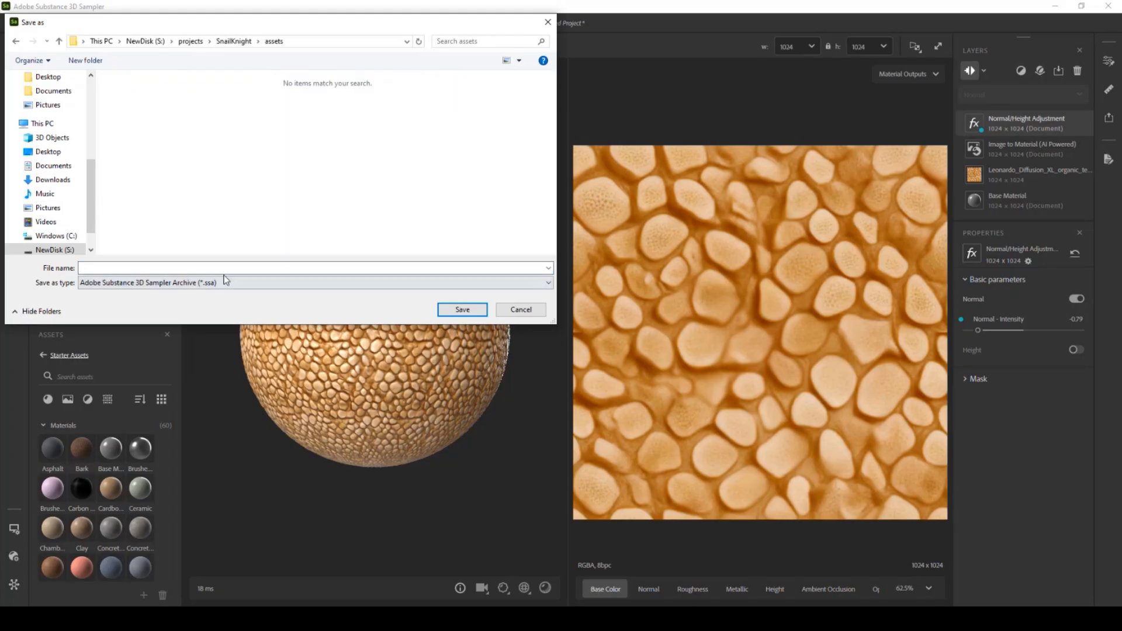
type("SnailSkin")
key("Return")
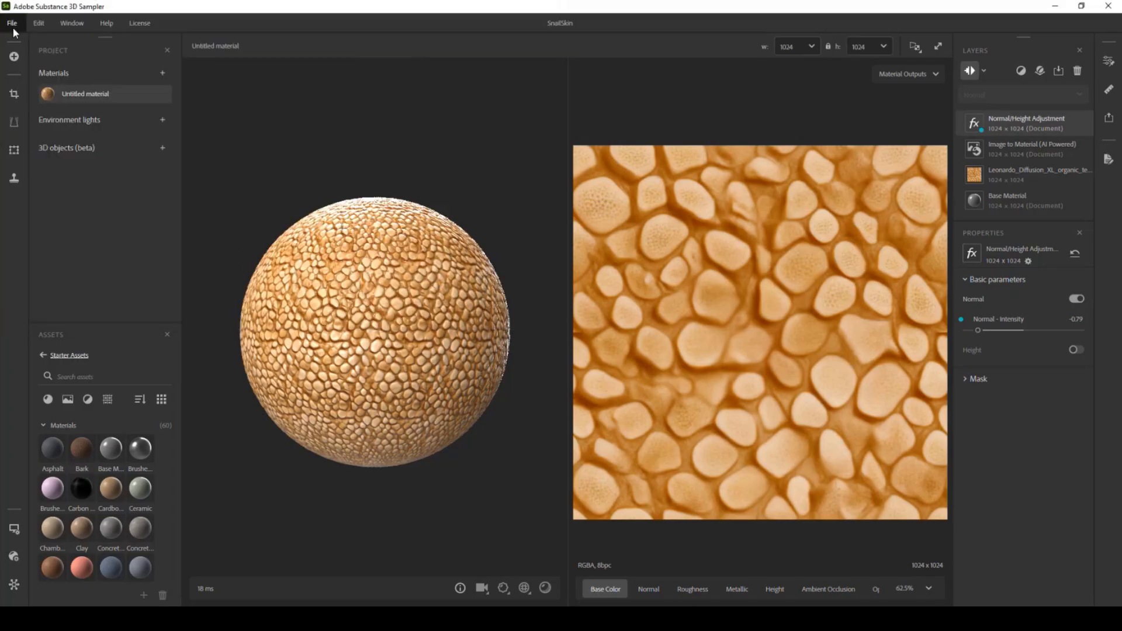
Step: Export the untitled material in SBSAR format as SnailSkin to S:\projects\SnailKnight\assets
right_click(86, 94)
left_click(73, 88)
left_click(12, 22)
left_click(26, 168)
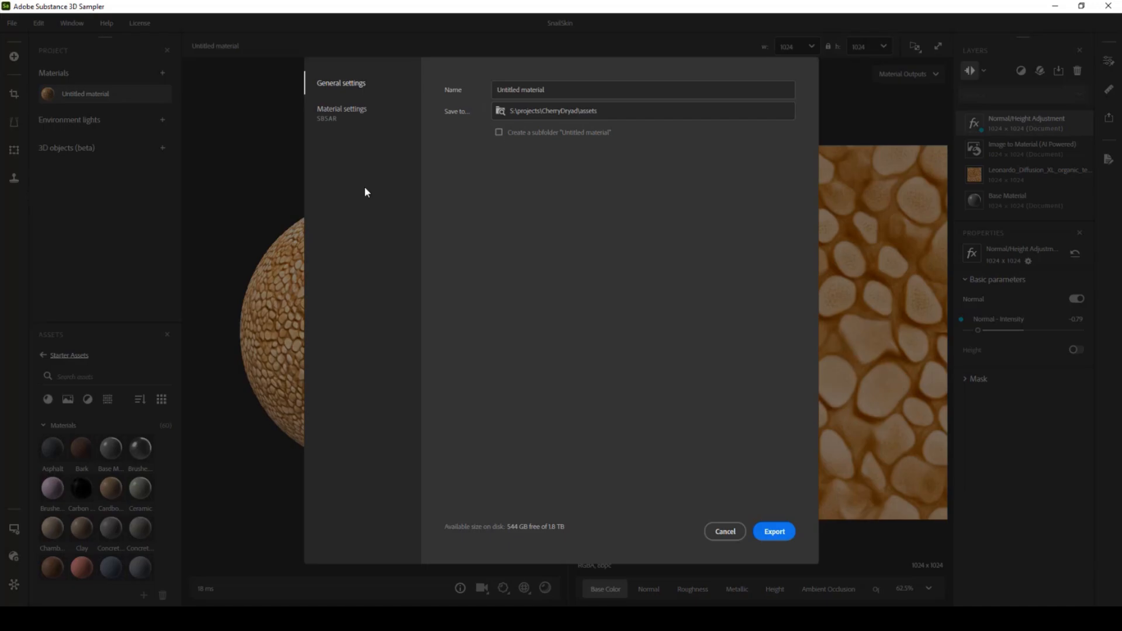
type("SnailSkin")
left_click(501, 111)
left_click(190, 41)
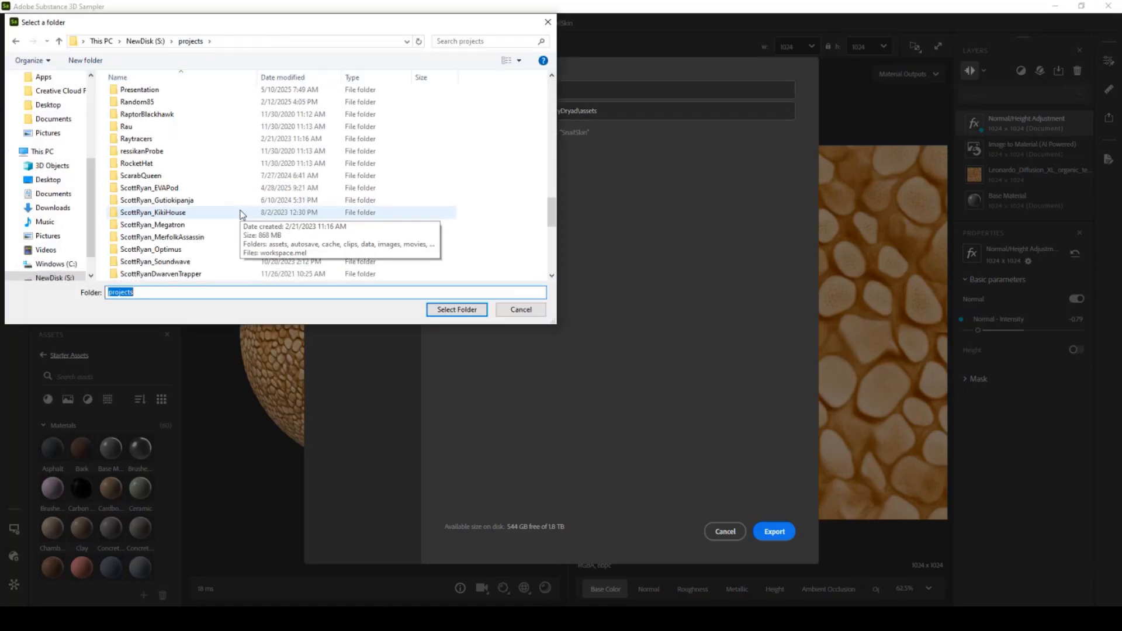
scroll(243, 214, "down", 3)
double_click(272, 150)
double_click(136, 134)
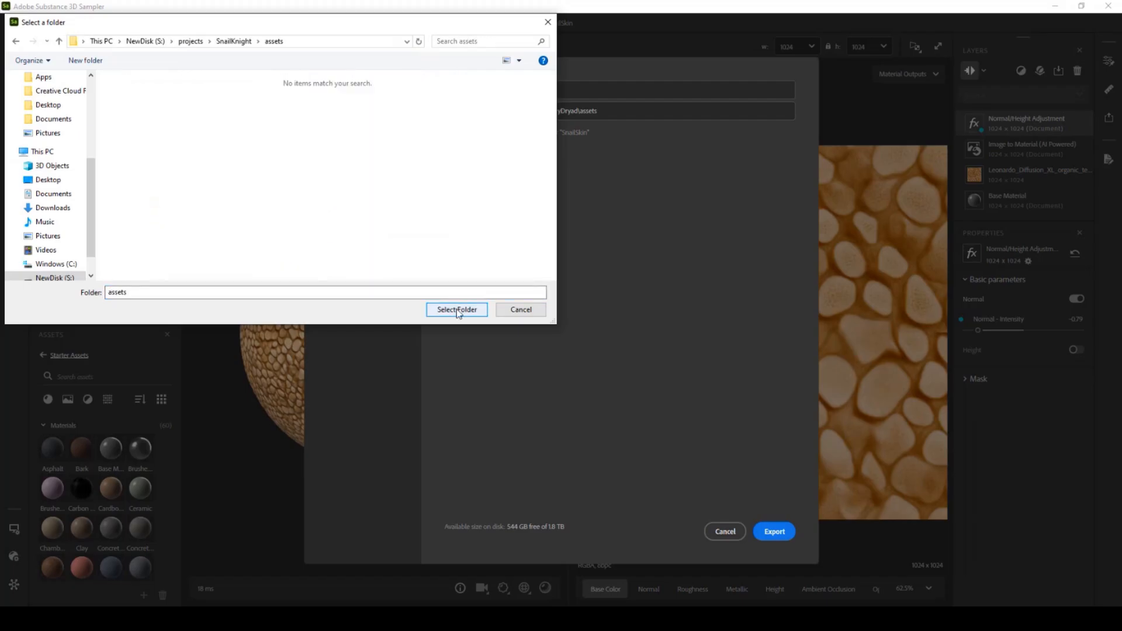
left_click(457, 310)
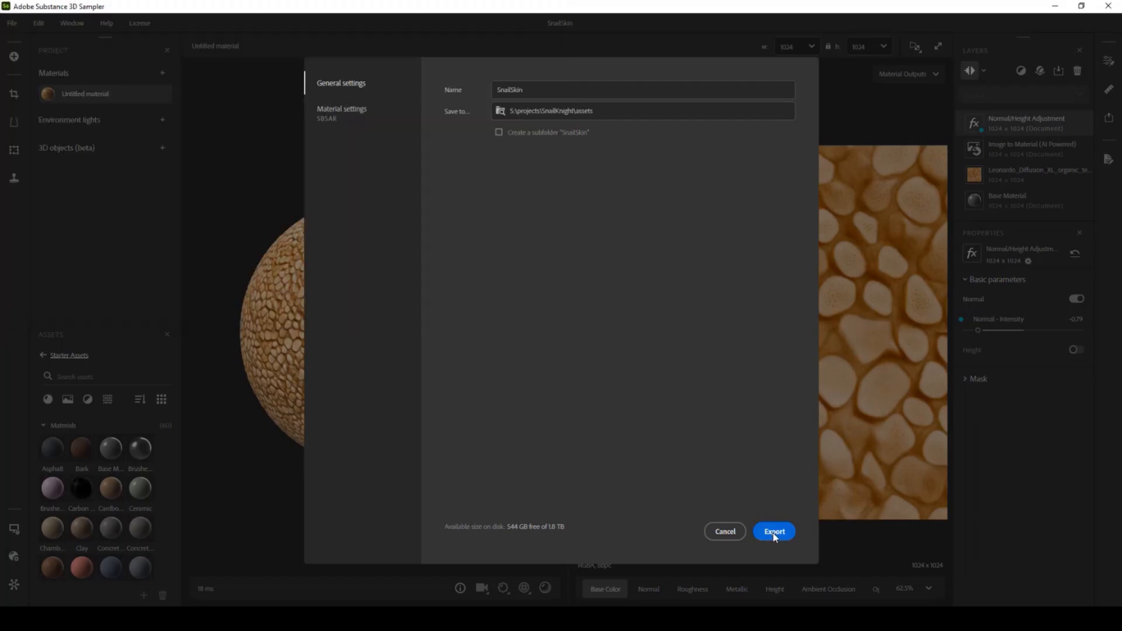
left_click(775, 534)
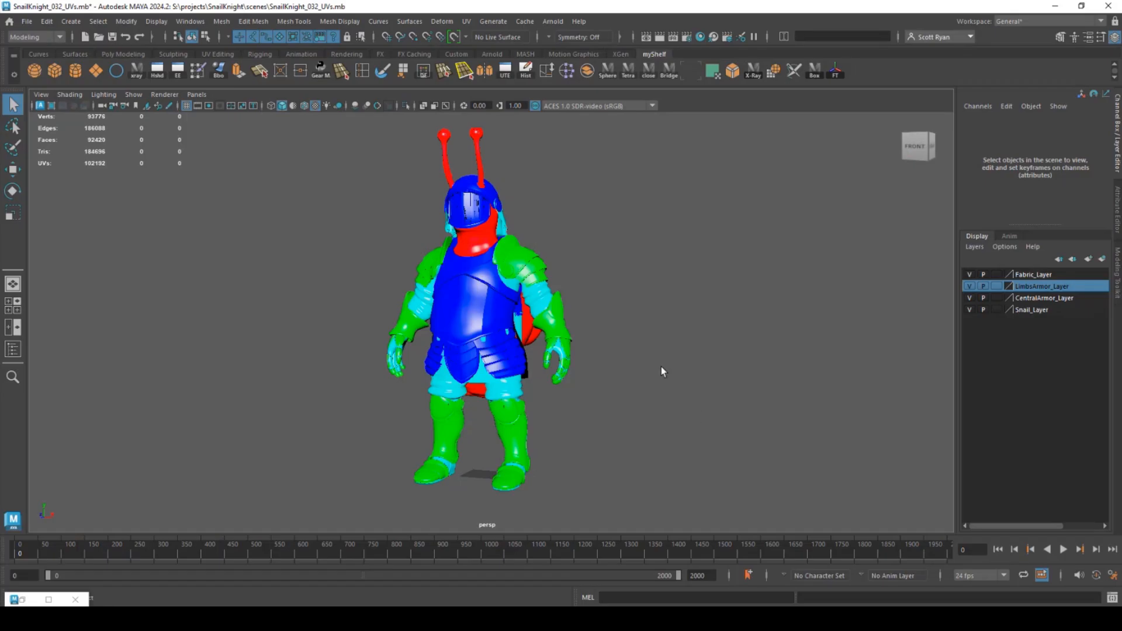
Step: Switch to Maya, select the whole snail knight model and export it as the FBX file SnailKnightForSubstance in the project's data folder
middle_click_drag(611, 325, 596, 349, "alt")
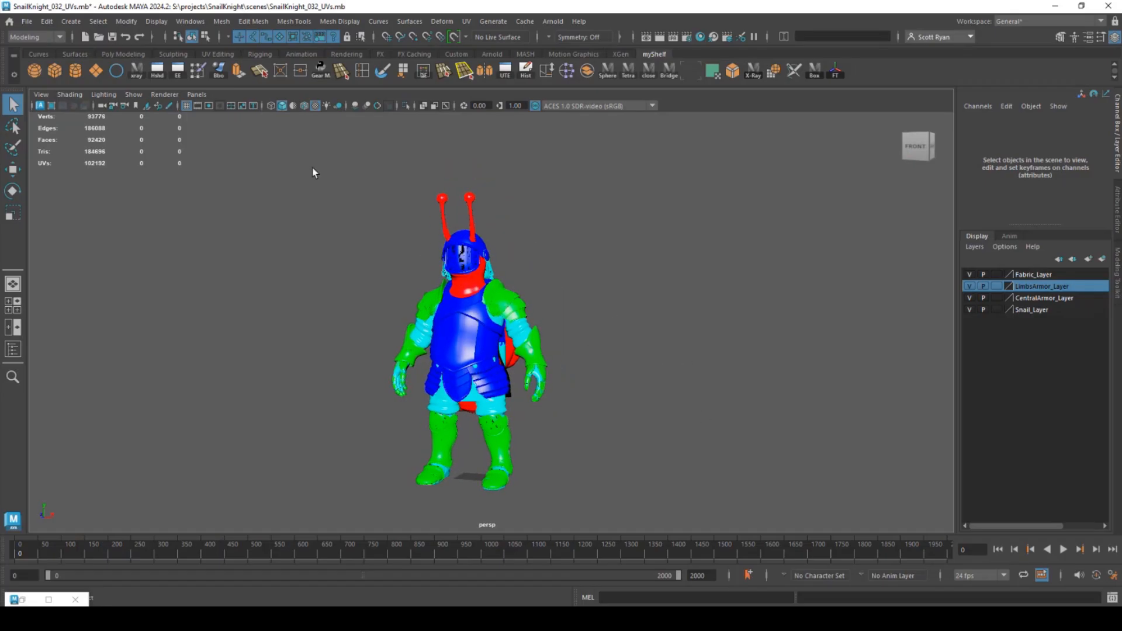
left_click_drag(313, 170, 605, 471)
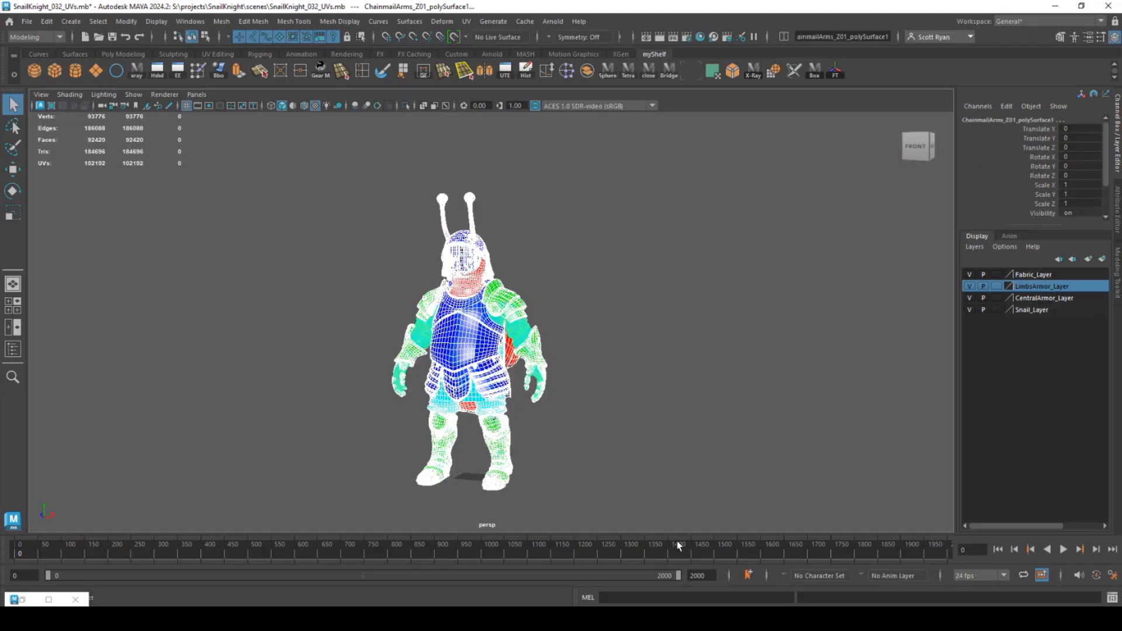
left_click(27, 21)
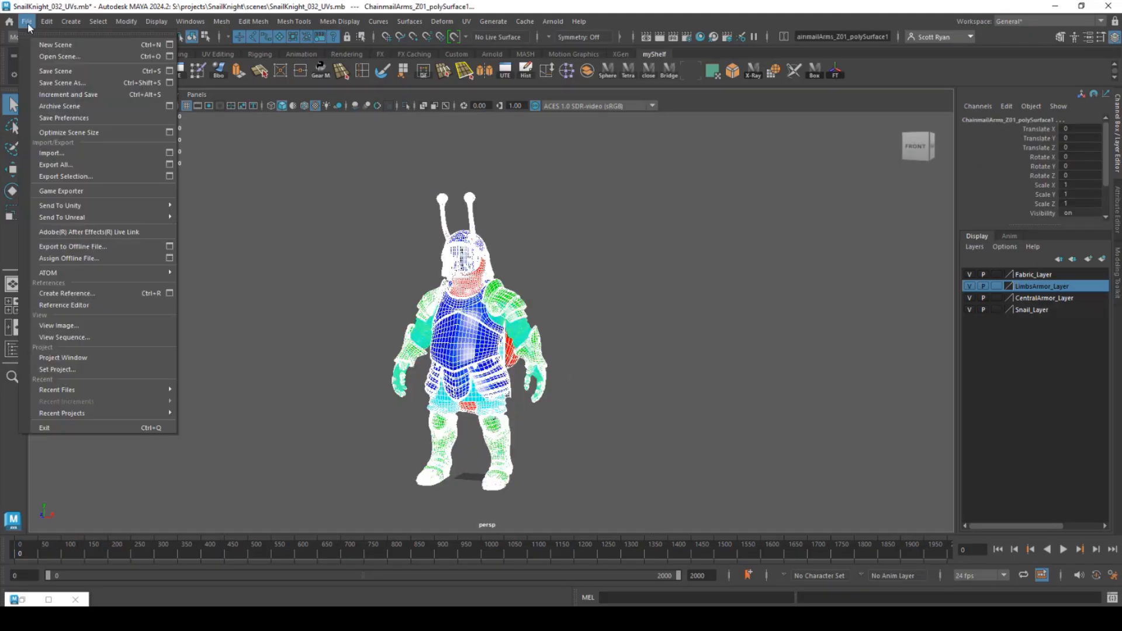
left_click(55, 175)
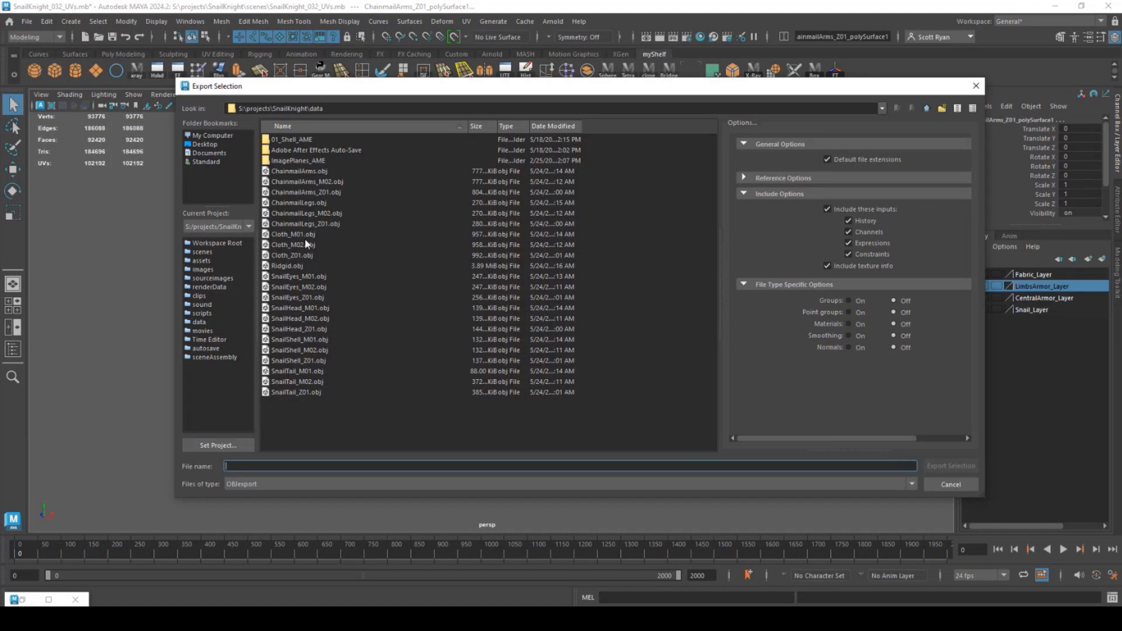
type("S")
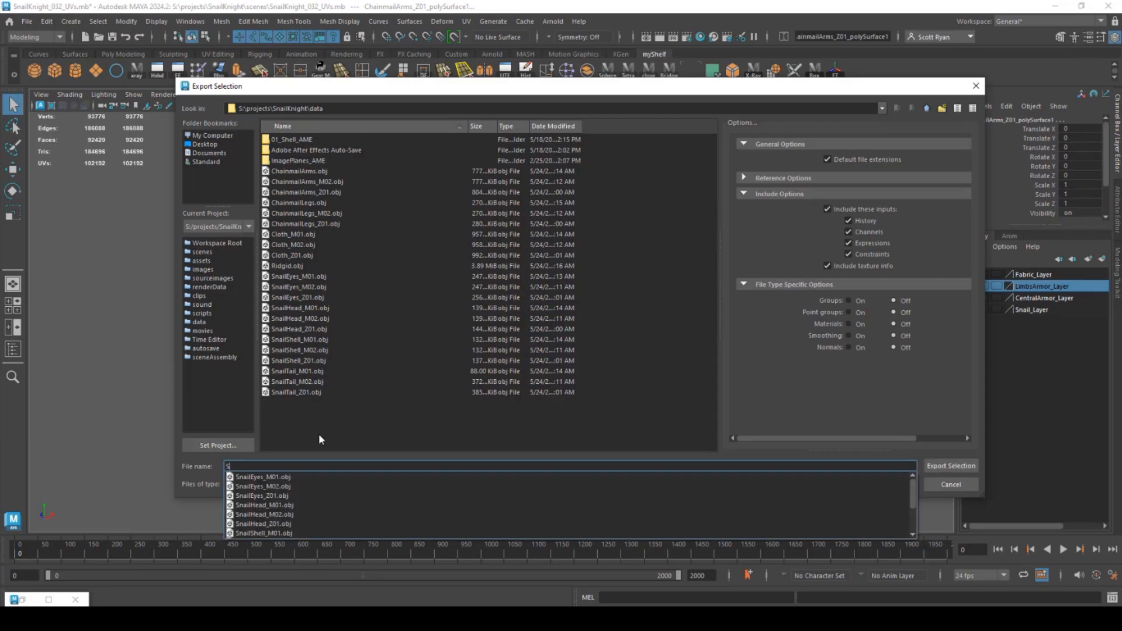
type("nailKnight")
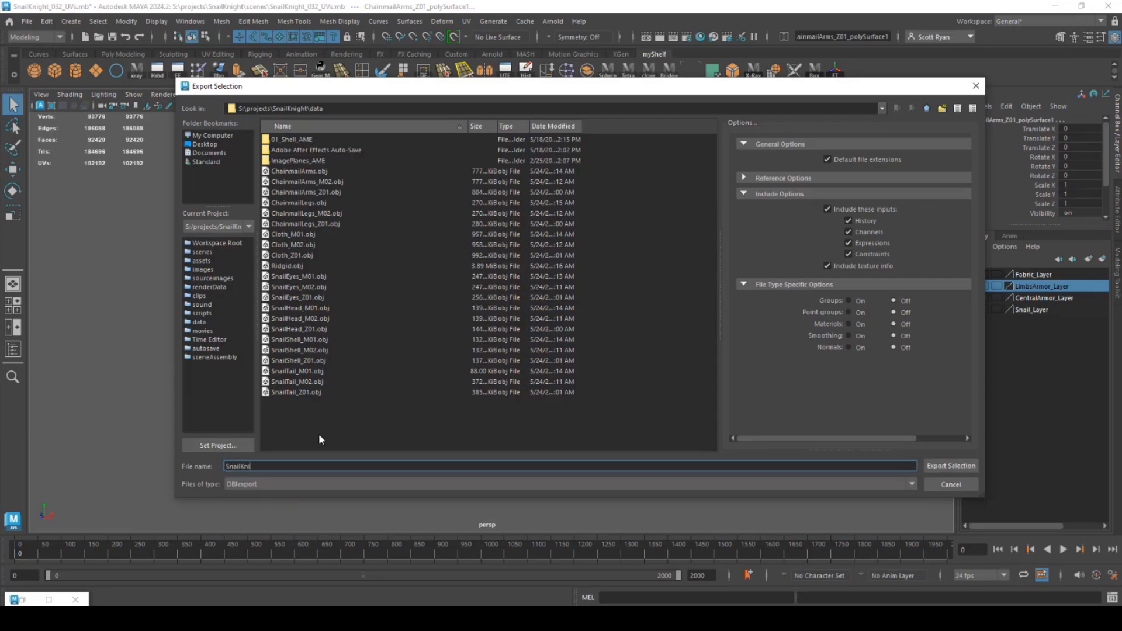
type("ForSubstance")
left_click(309, 484)
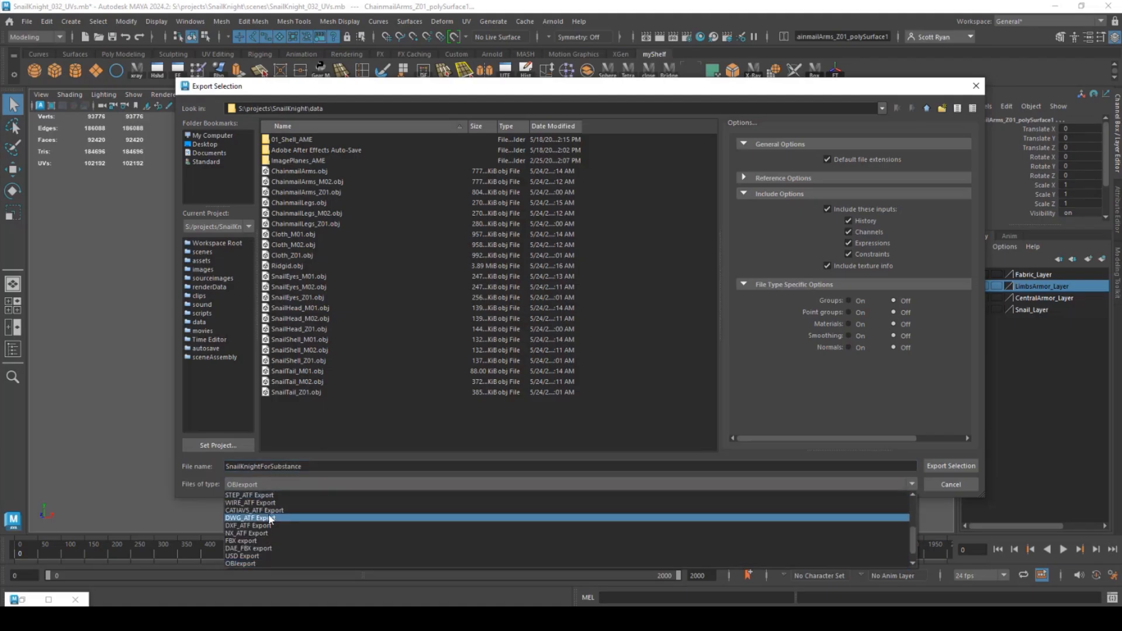
scroll(266, 522, "down", 1)
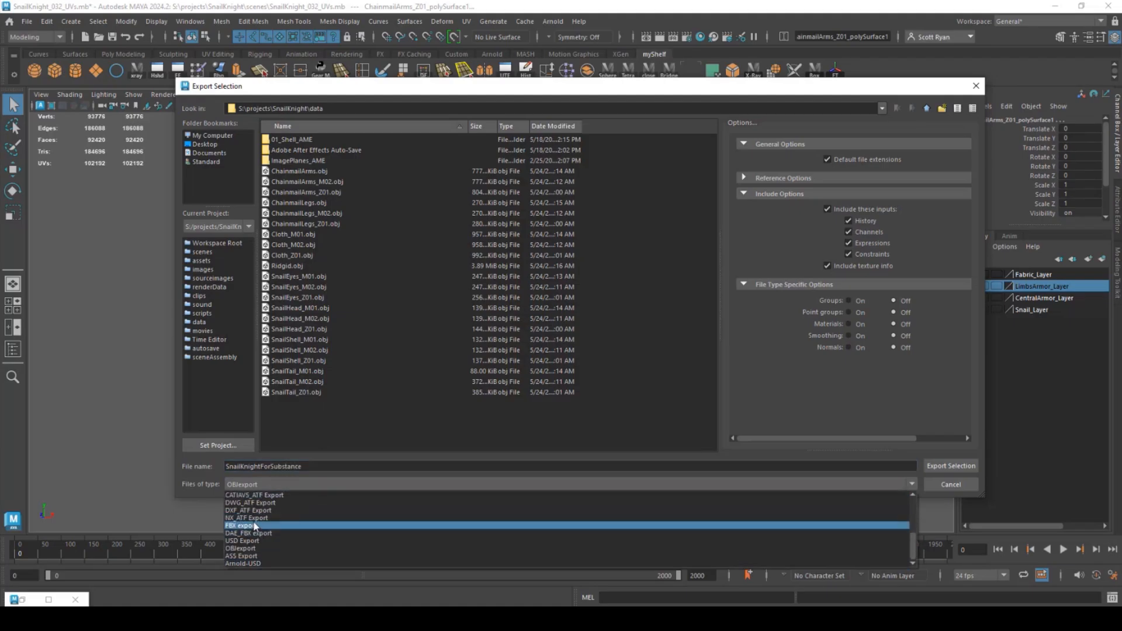
left_click(255, 525)
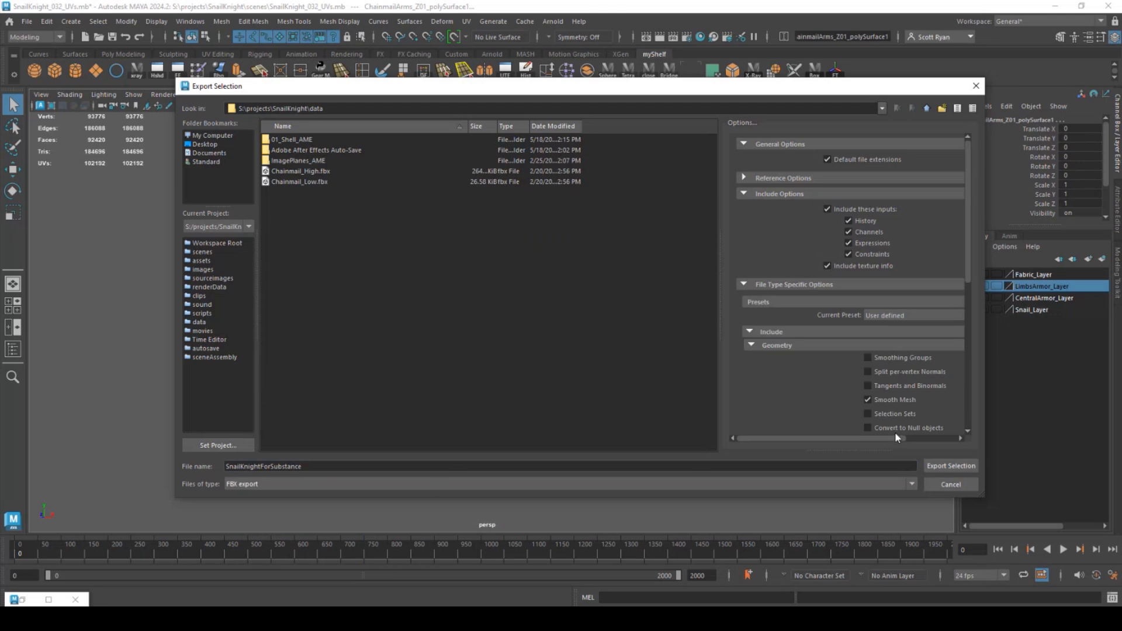
left_click(946, 465)
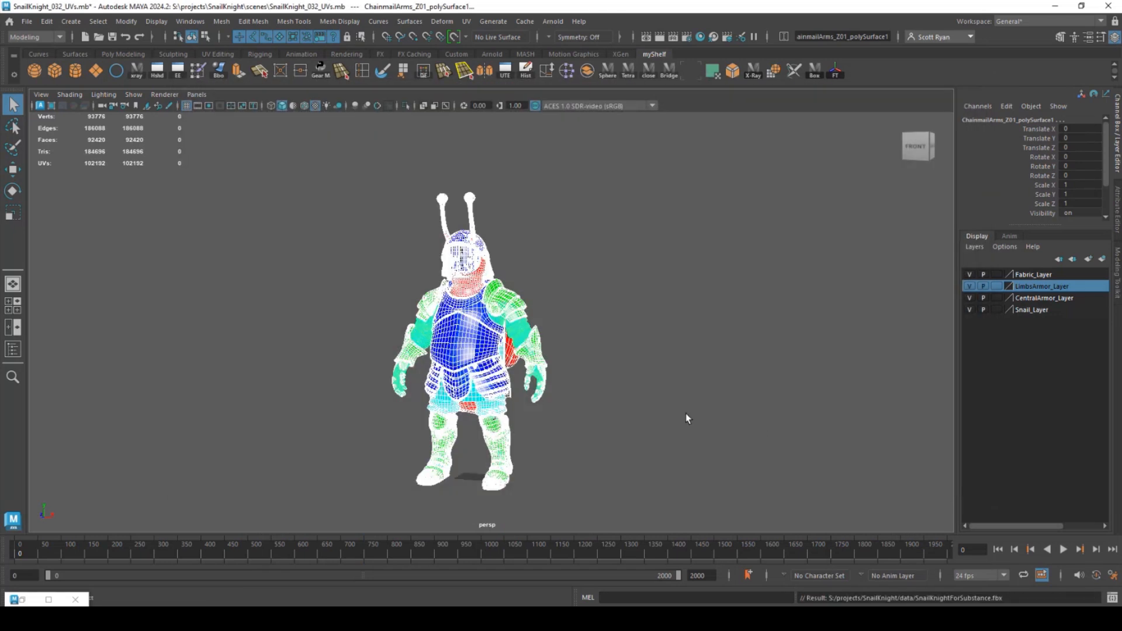